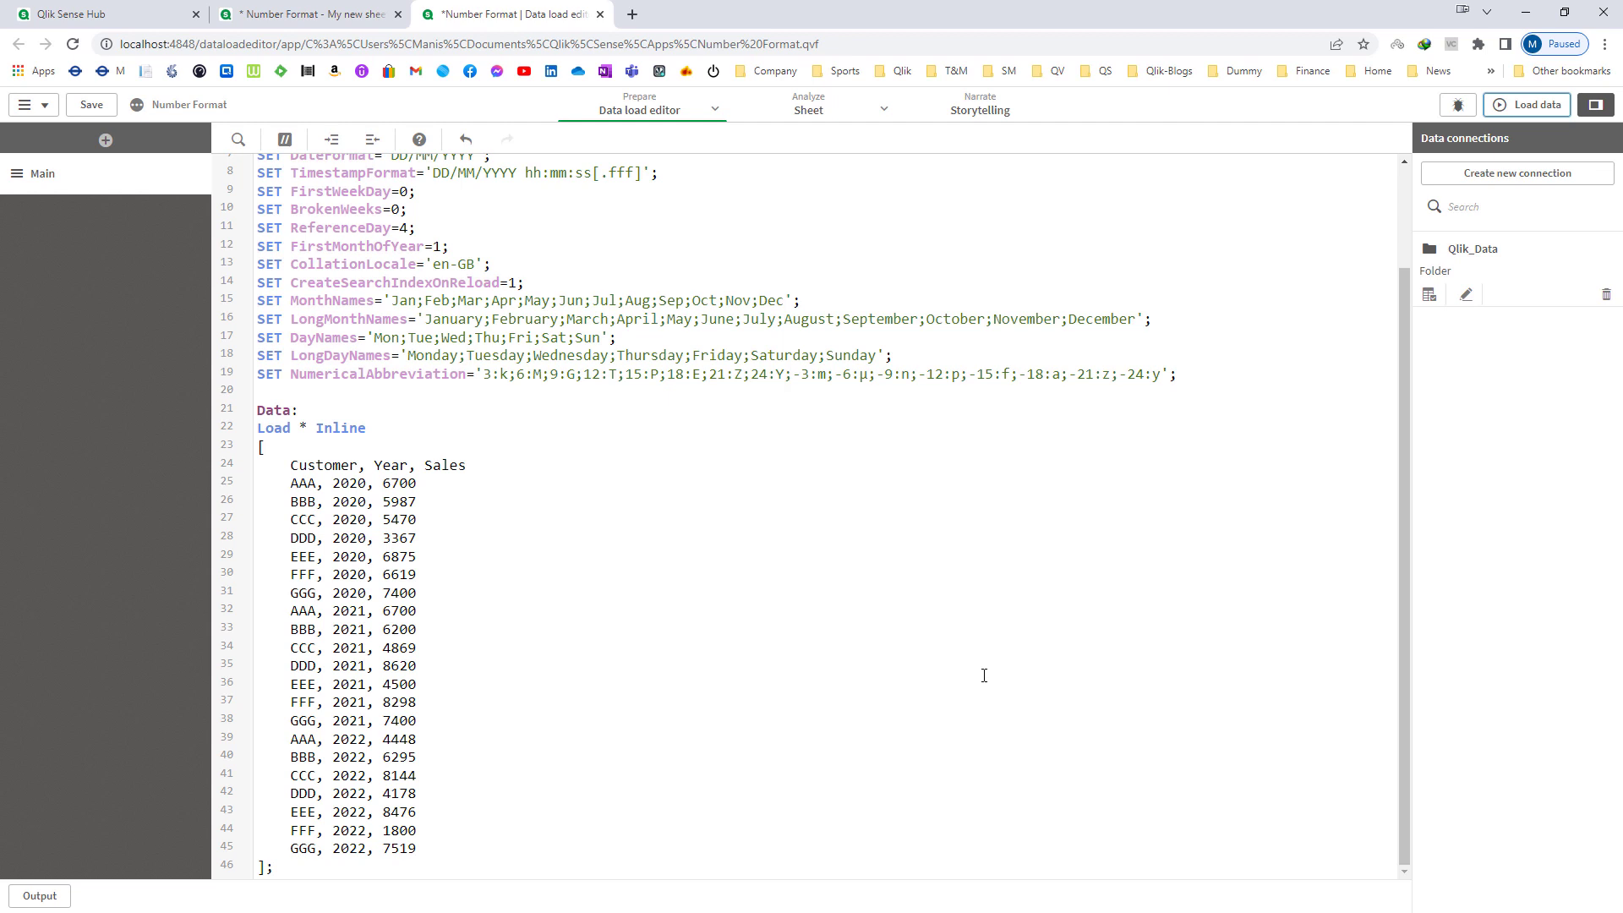
Load the data from the inline script and open My new sheet for editing.
click(1521, 105)
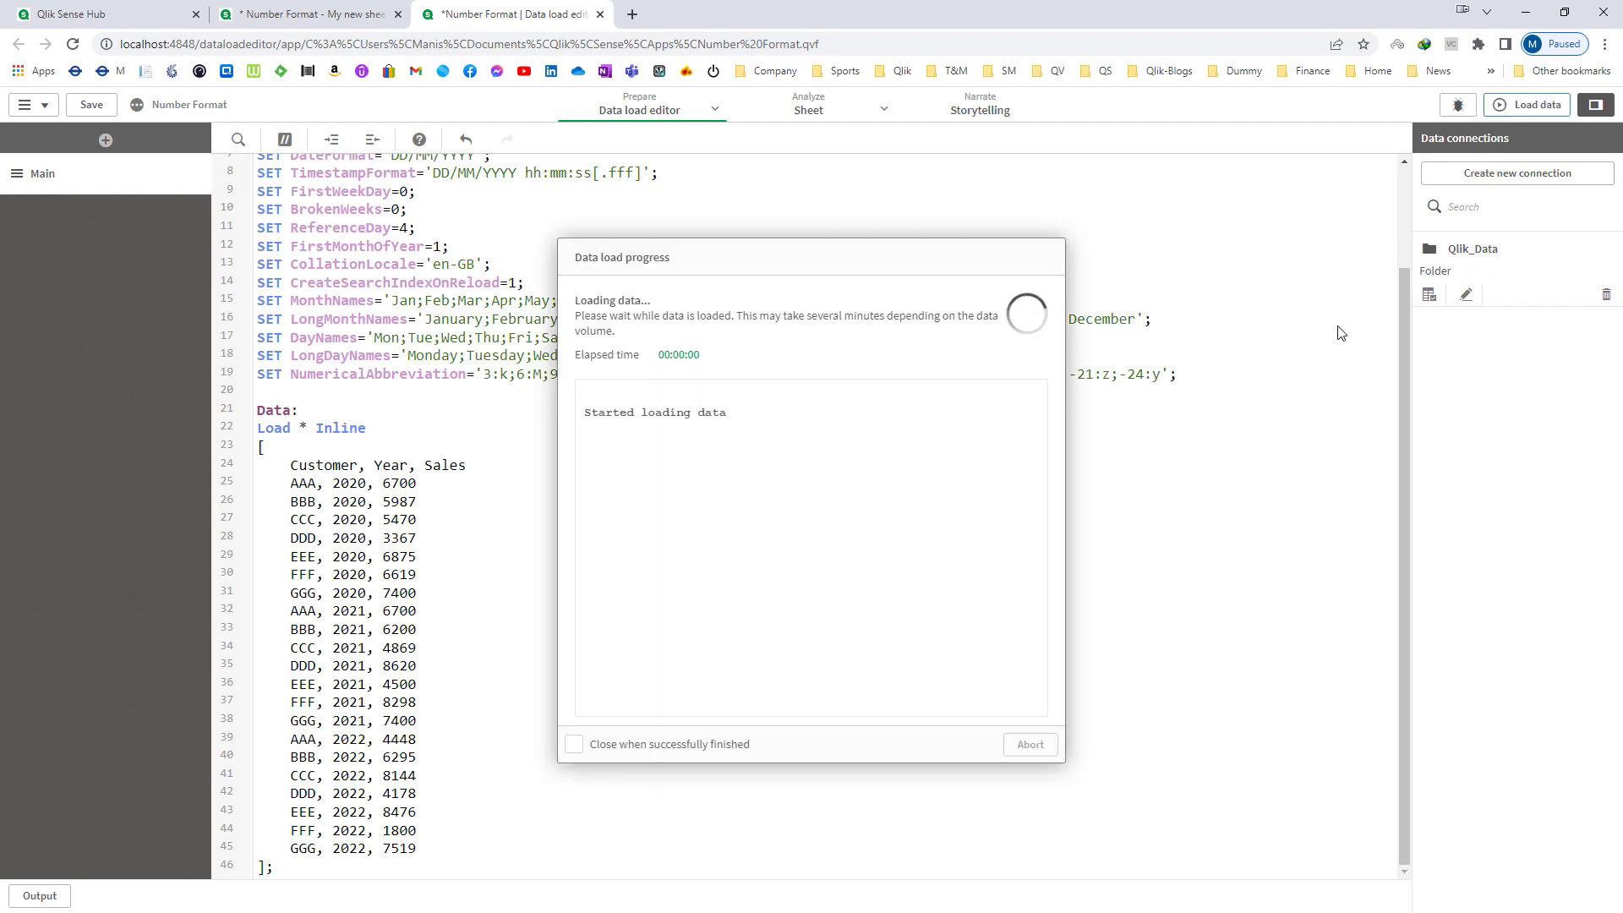
click(1018, 746)
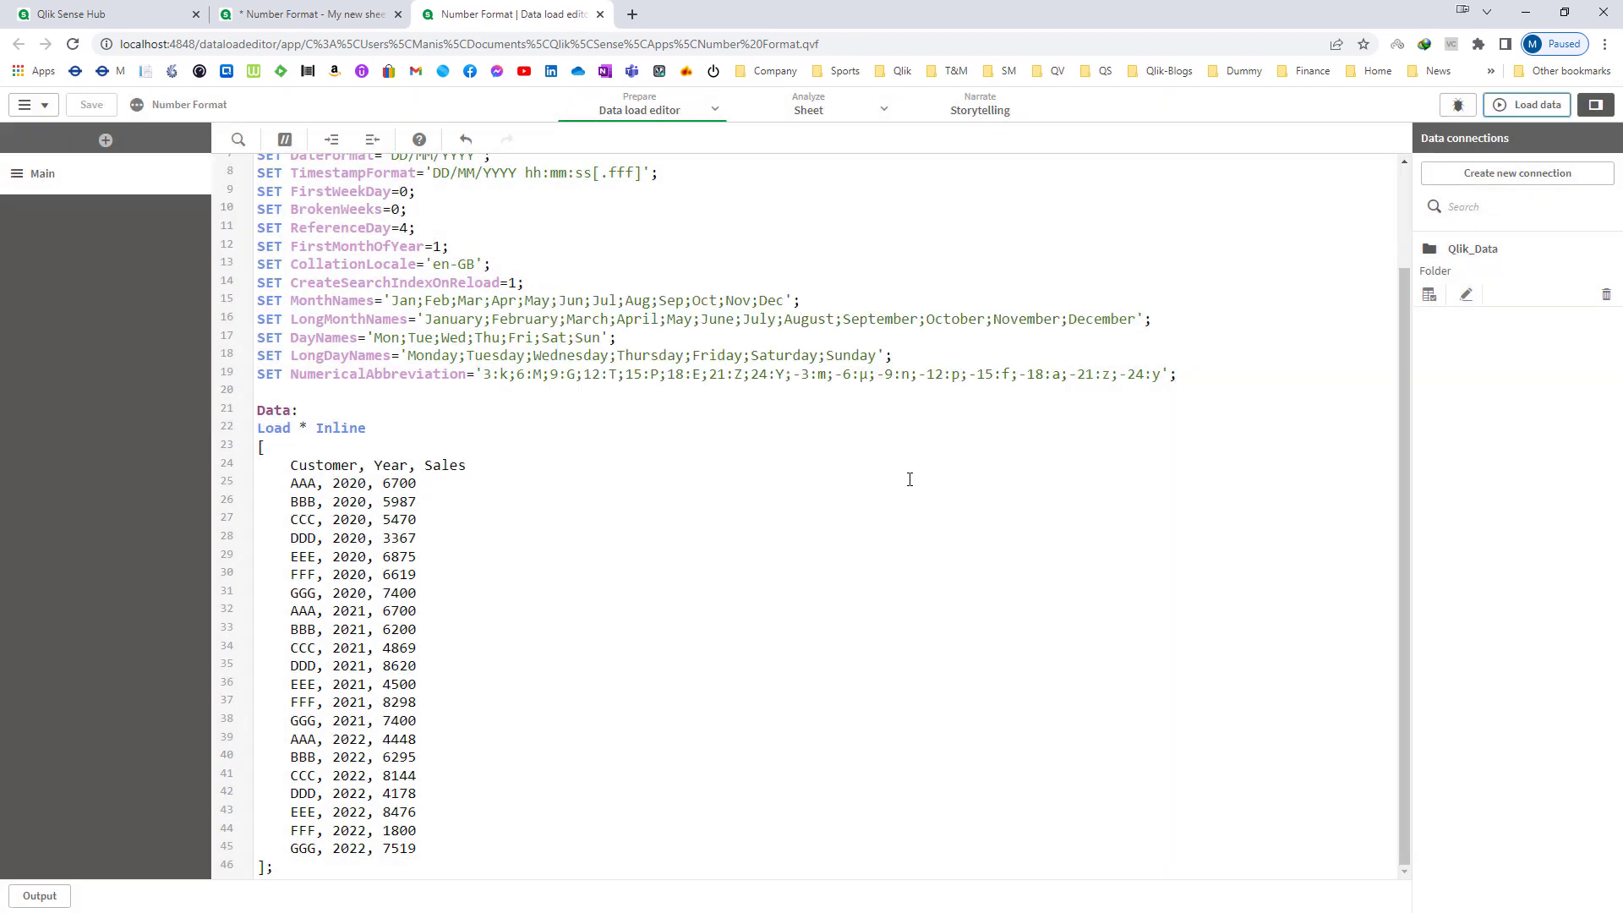
click(807, 110)
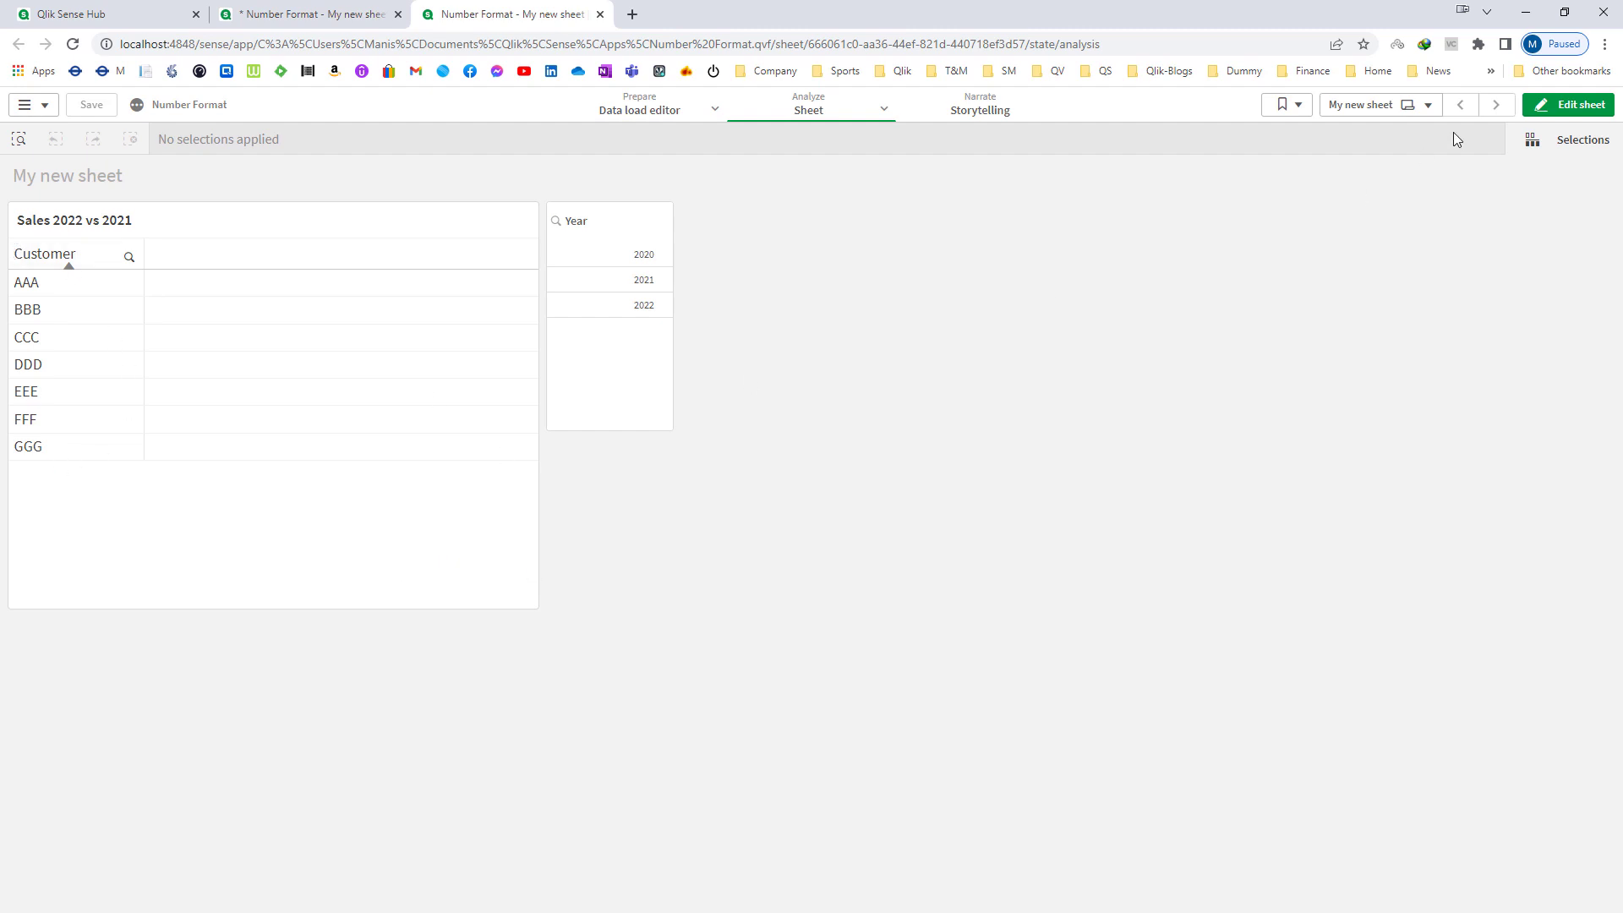
click(1544, 114)
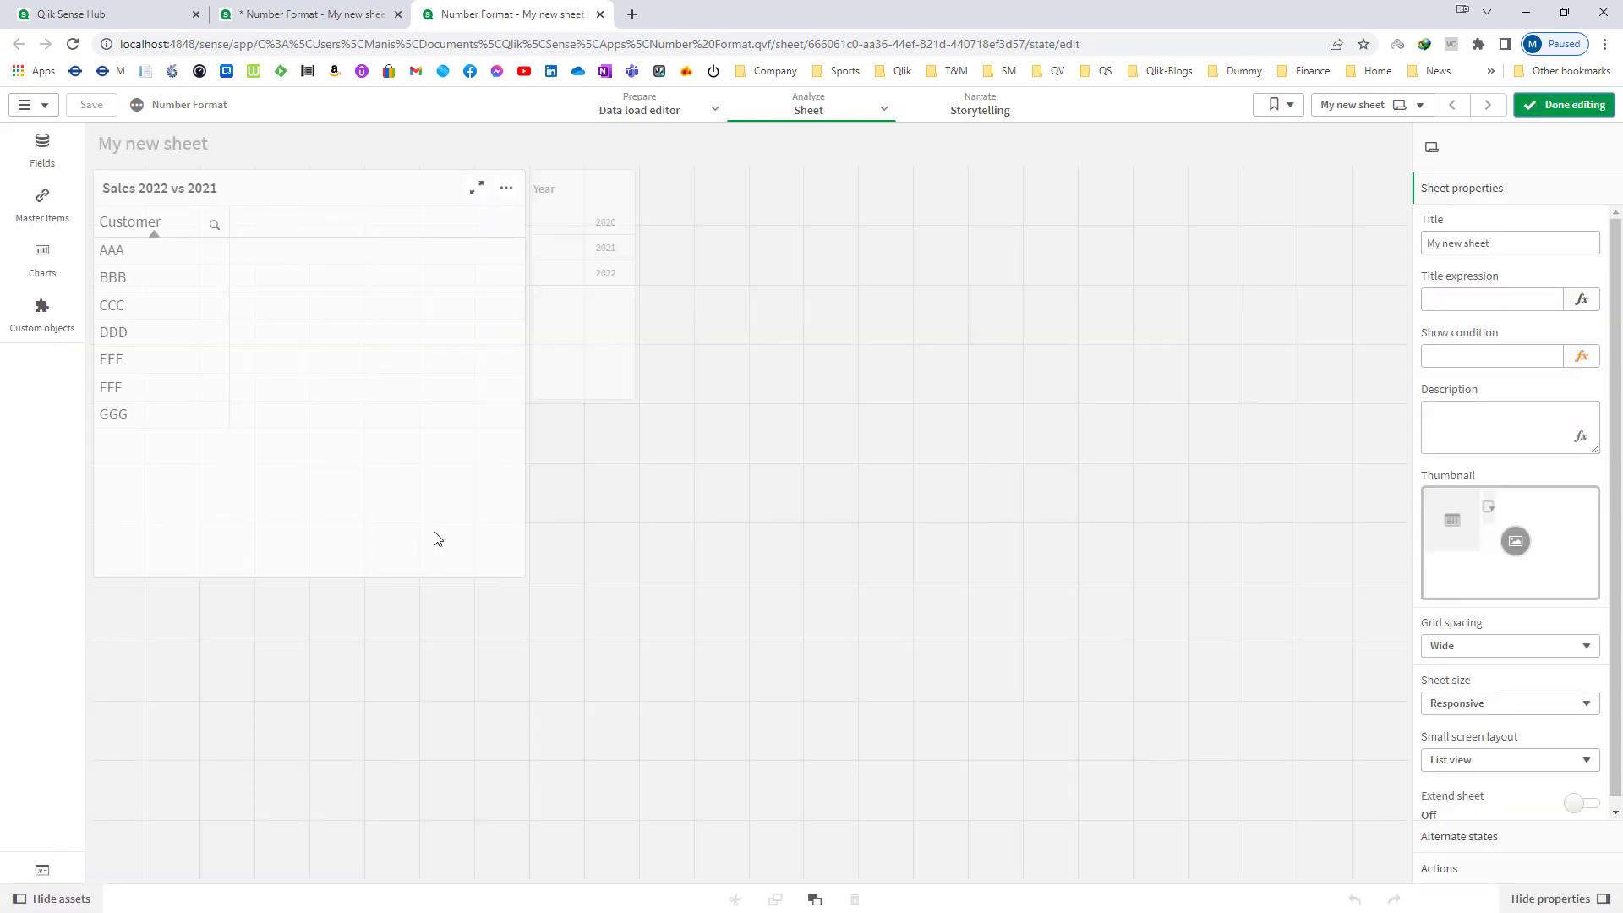
Add a measure column to the Sales 2022 vs 2021 table with the expression SUM({<Year = {'$(=Max(Year))'}>}Sales).
click(437, 538)
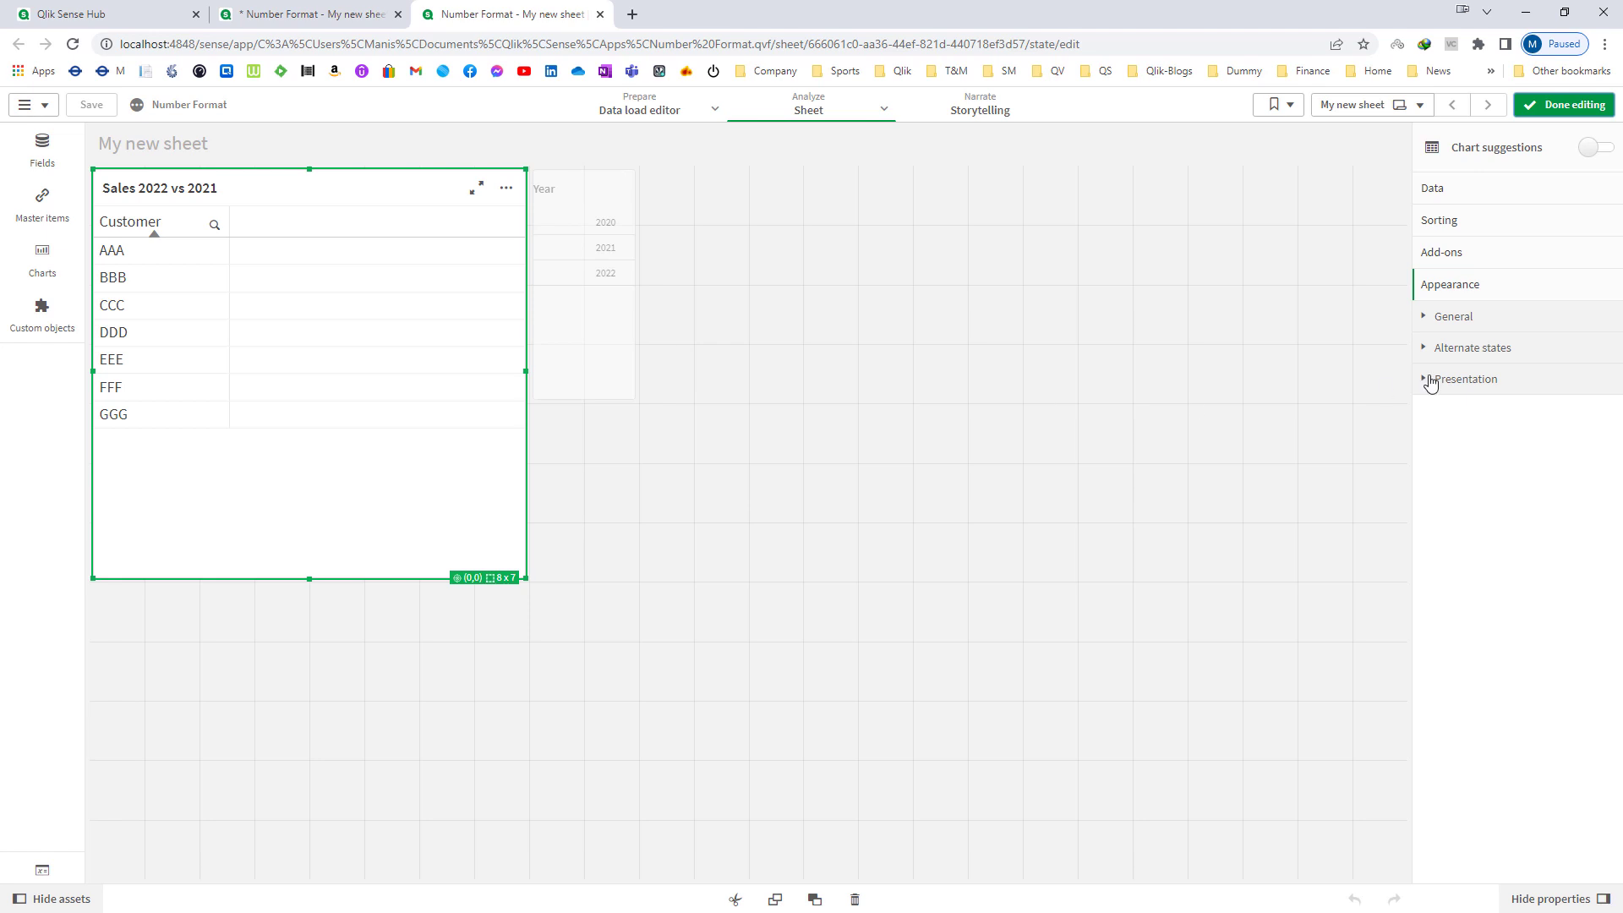
click(1437, 196)
click(1477, 287)
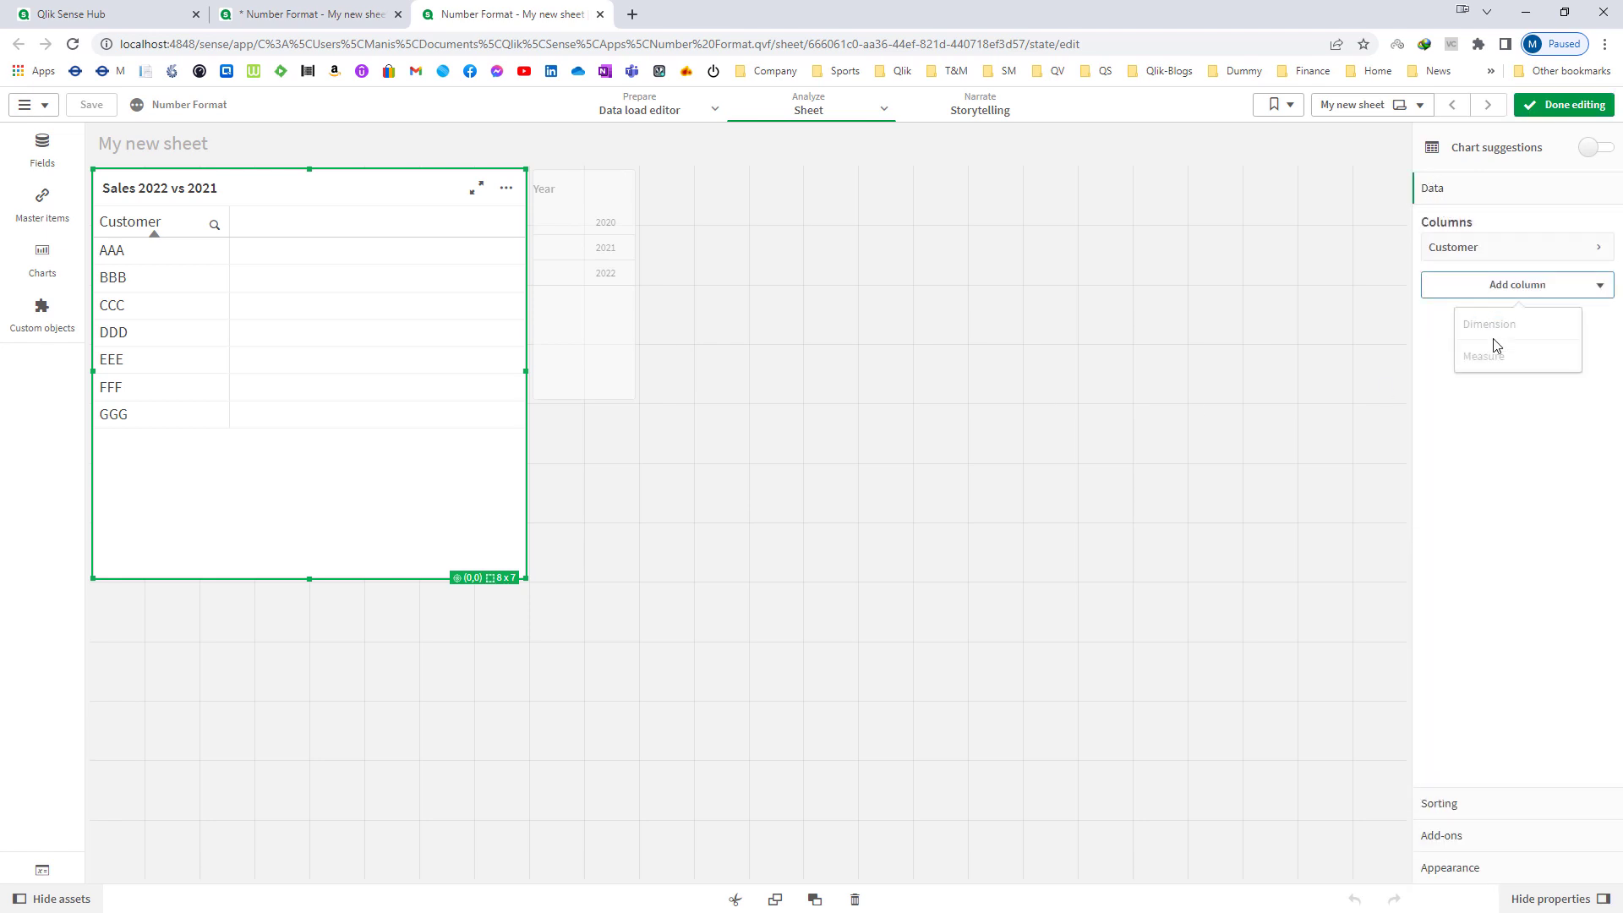
click(1506, 361)
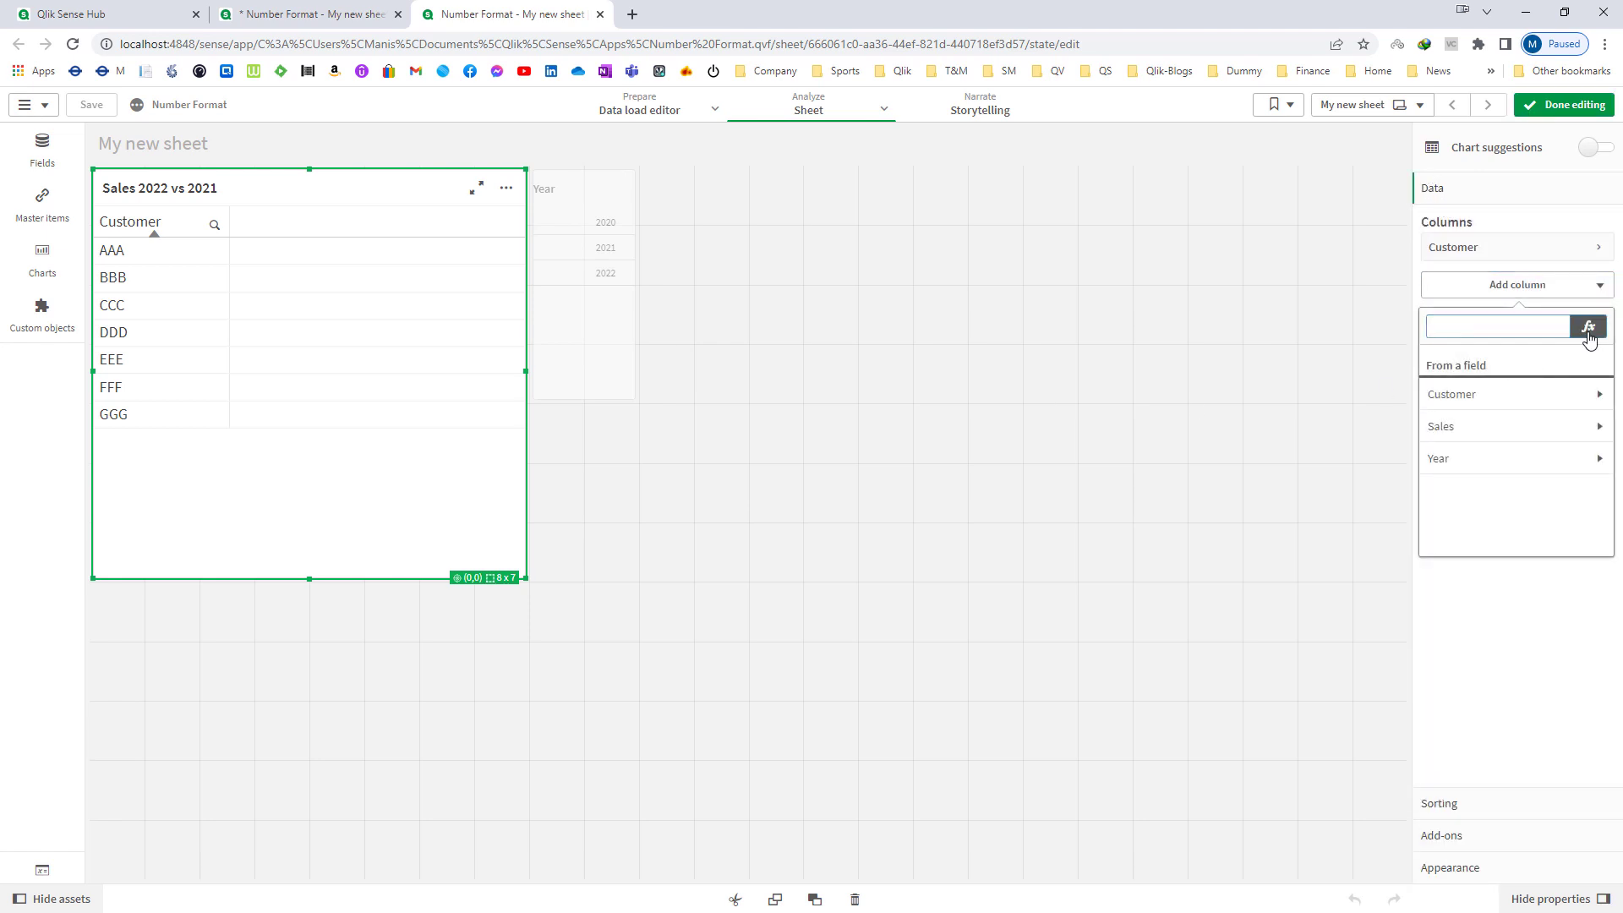
click(1587, 327)
text(SUM(Sales)
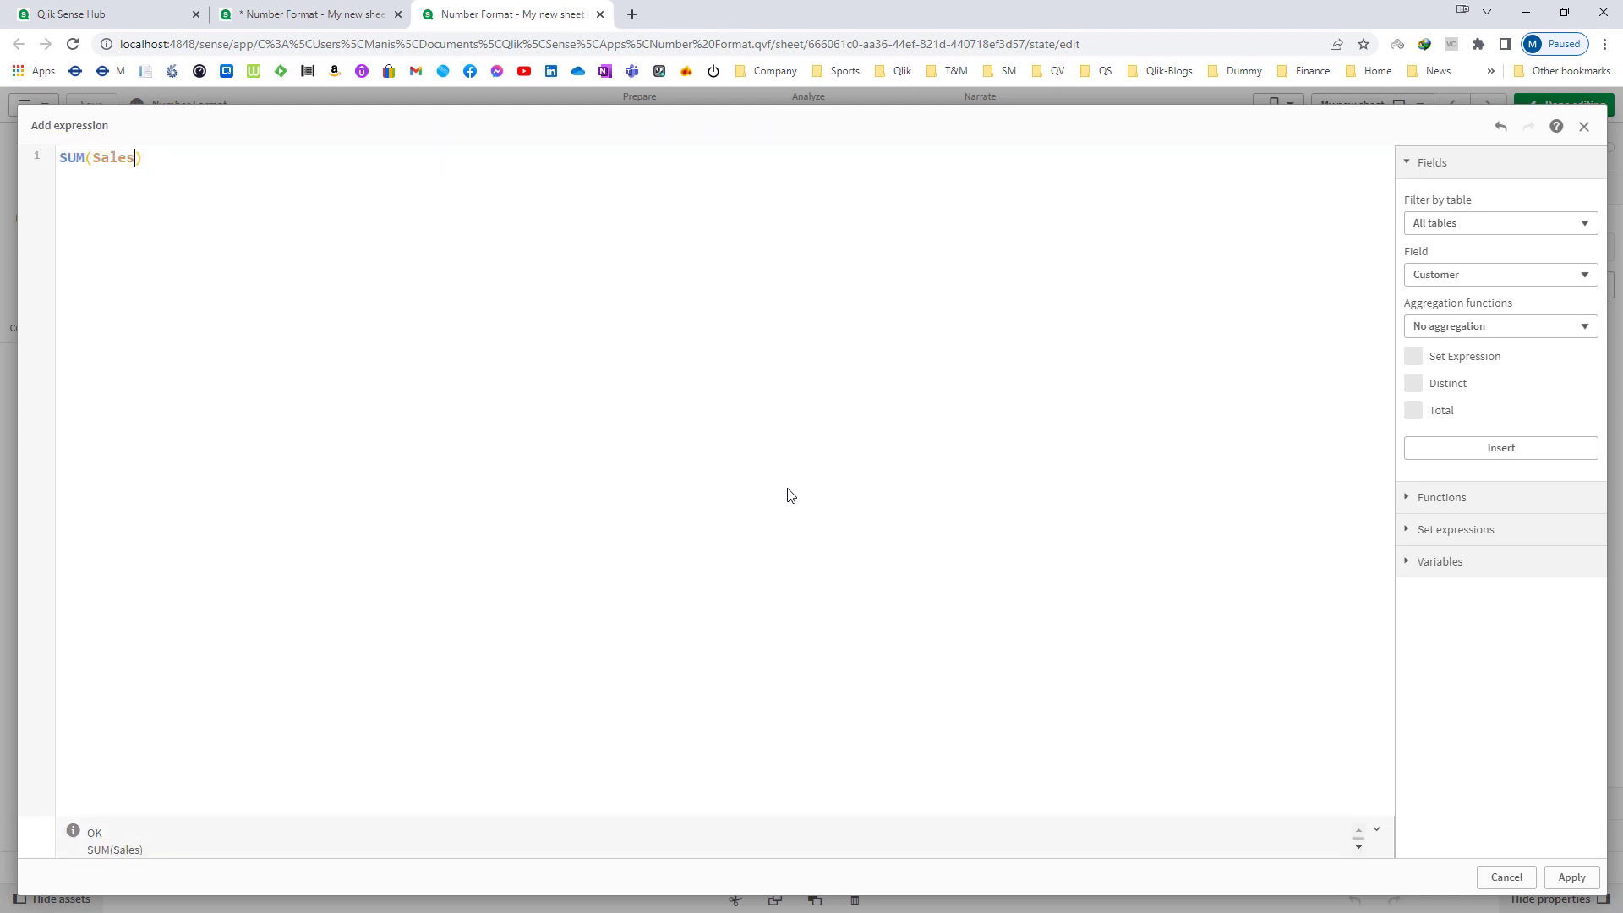
text({<)
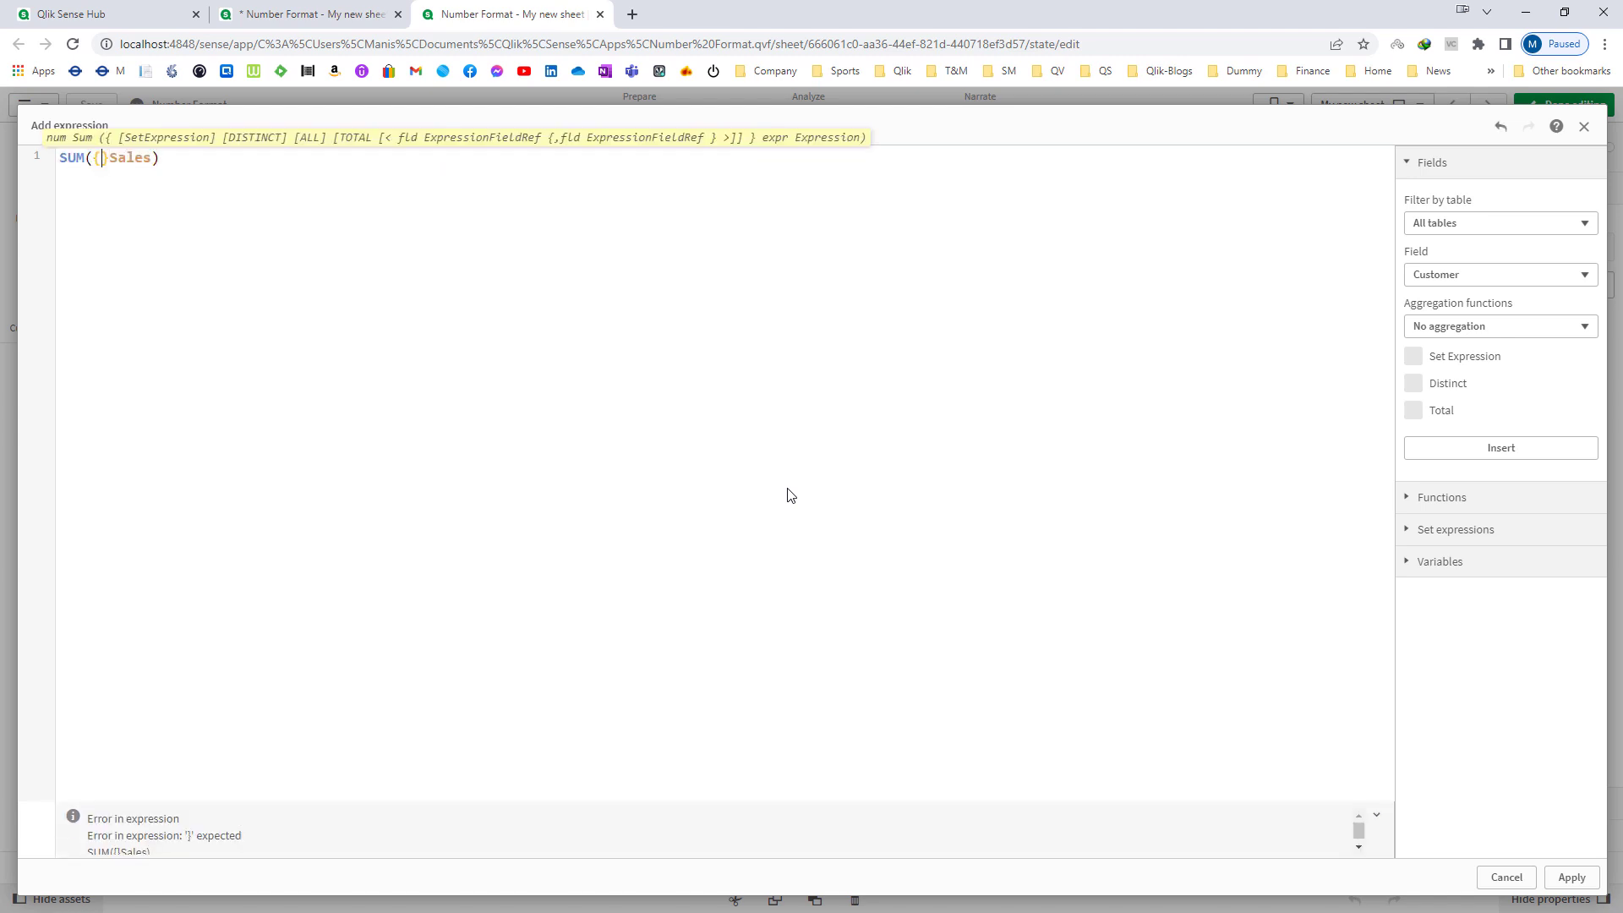
text(Year = {}>)
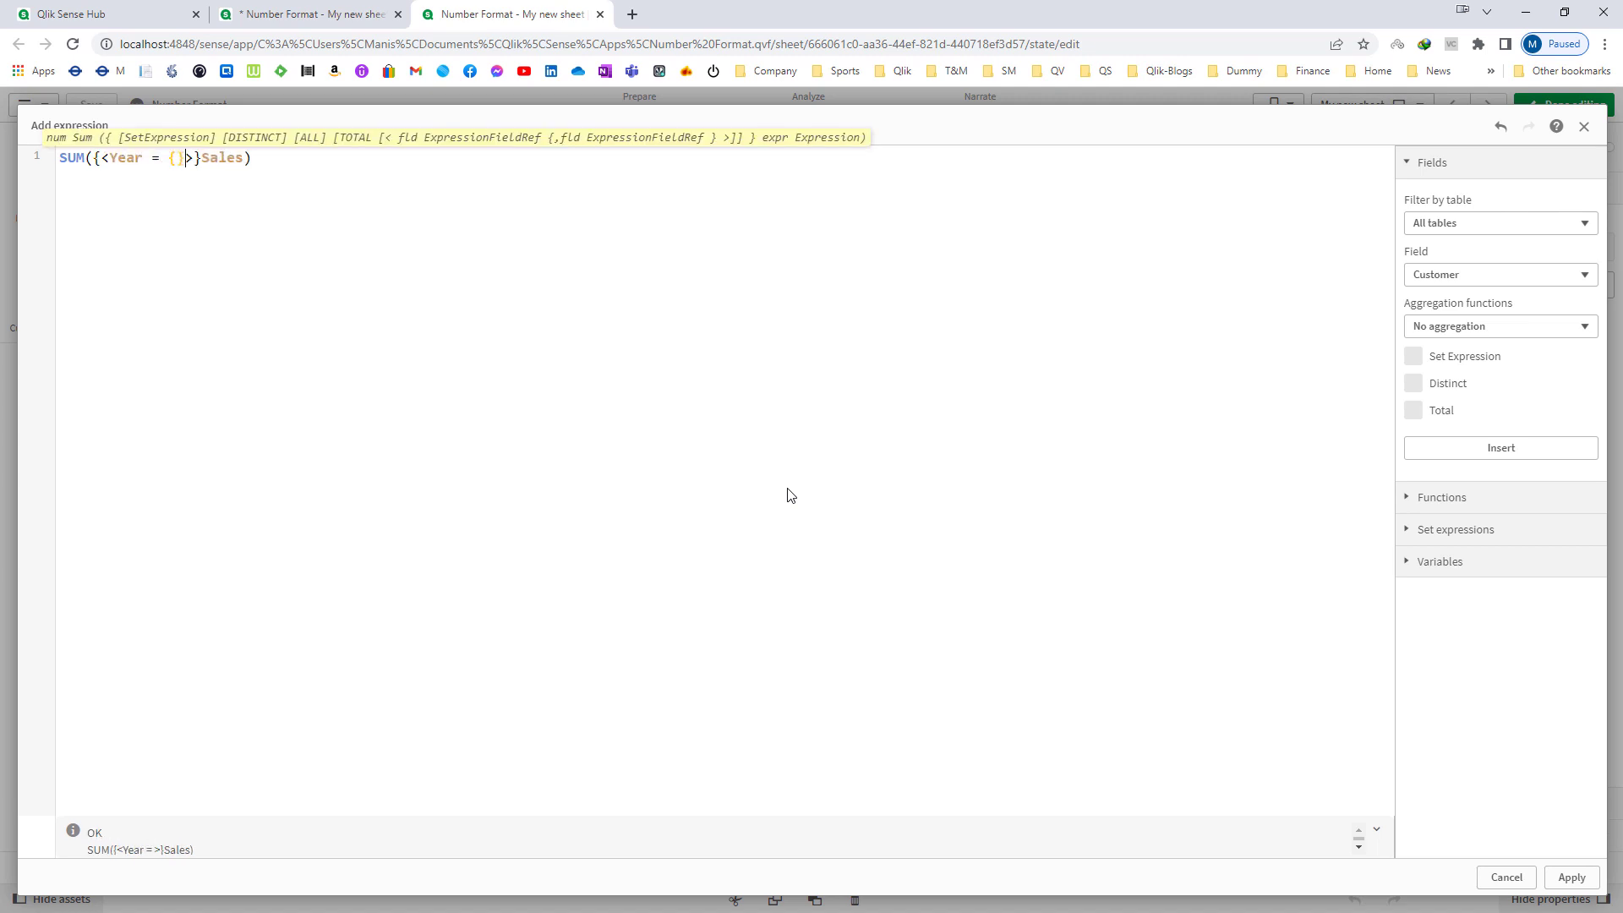
key(Left)
text('$()
text(=Ma)
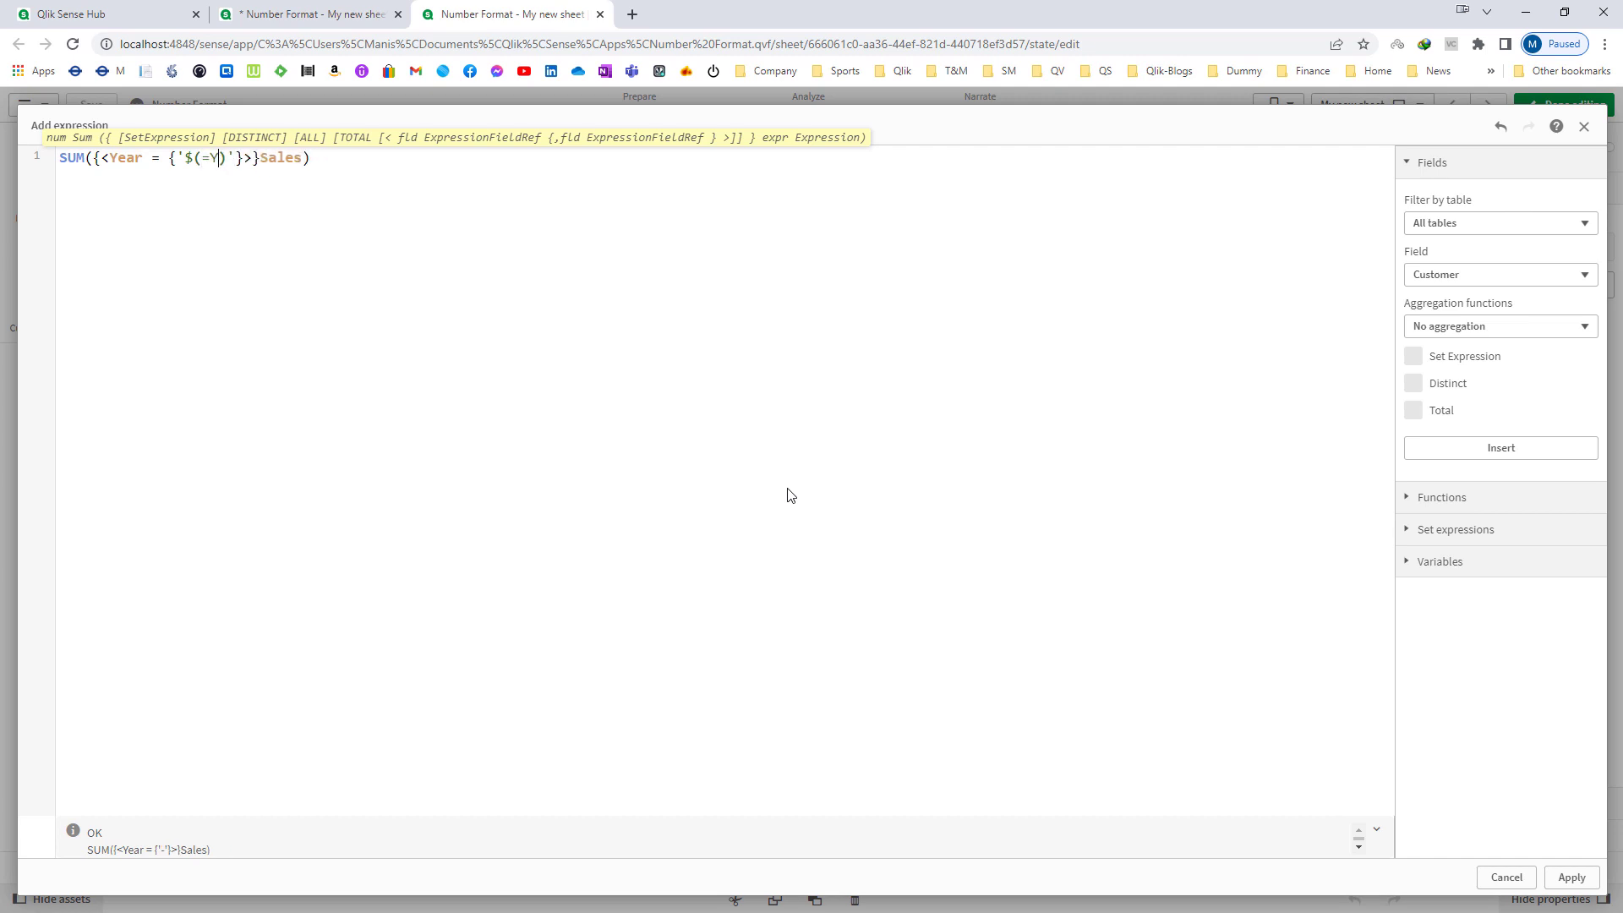
text(x())
text(Ya)
key(BackSpace)
text(ear)
key(ctrl+a)
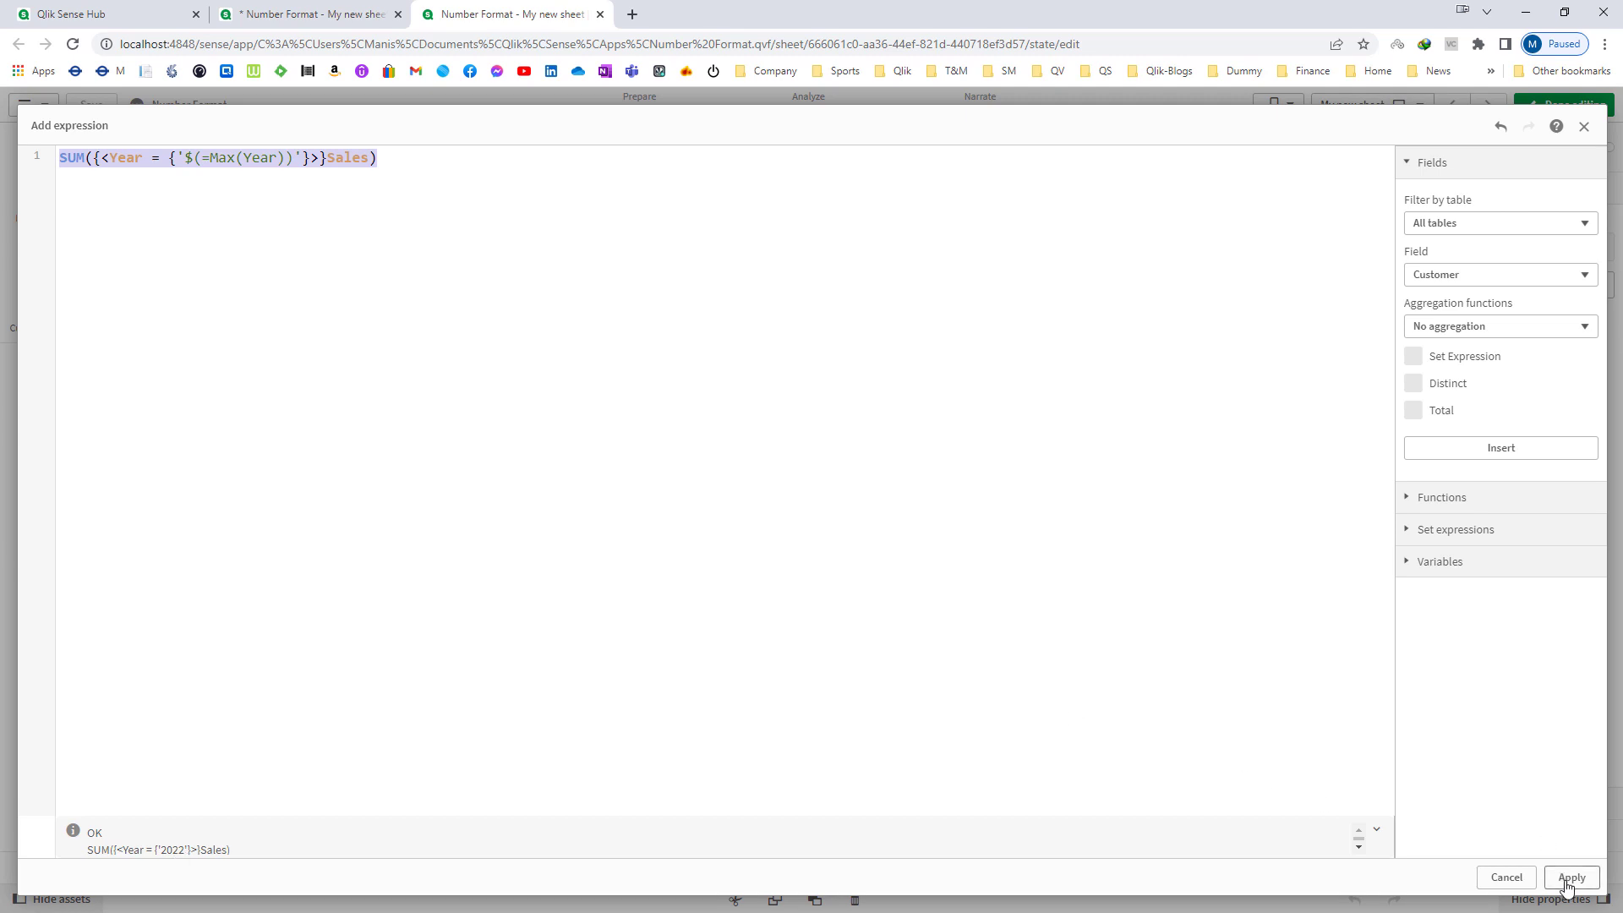
click(990, 646)
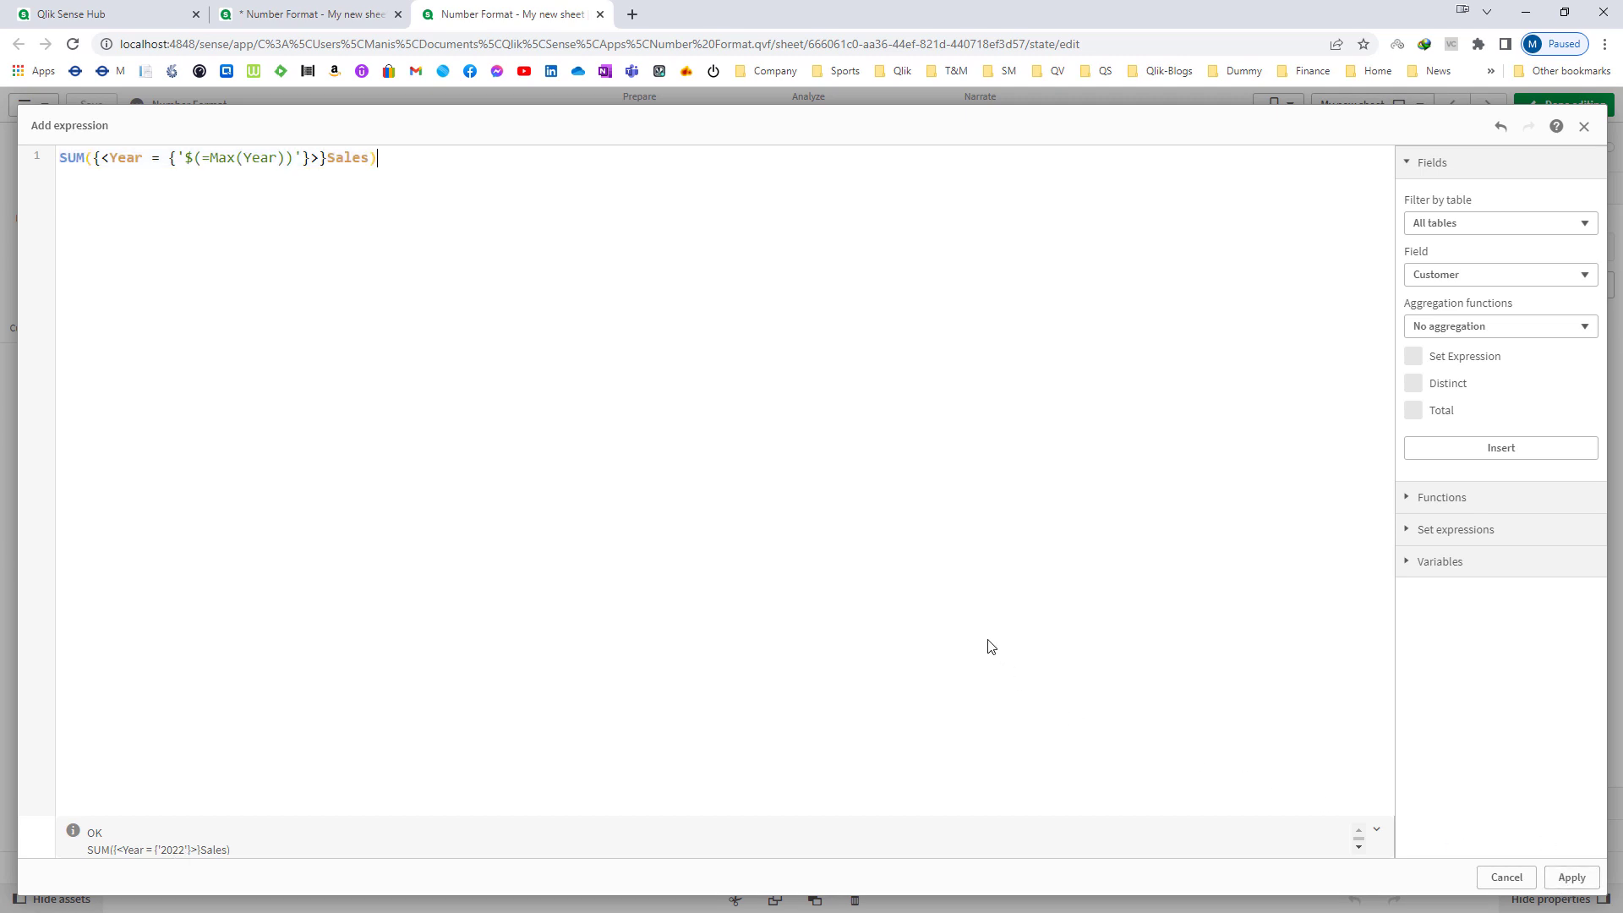
Wrap the sales expression in Num() with the format '#,##0;-#,##0' and apply it to the column.
key(Home)
text(Num()
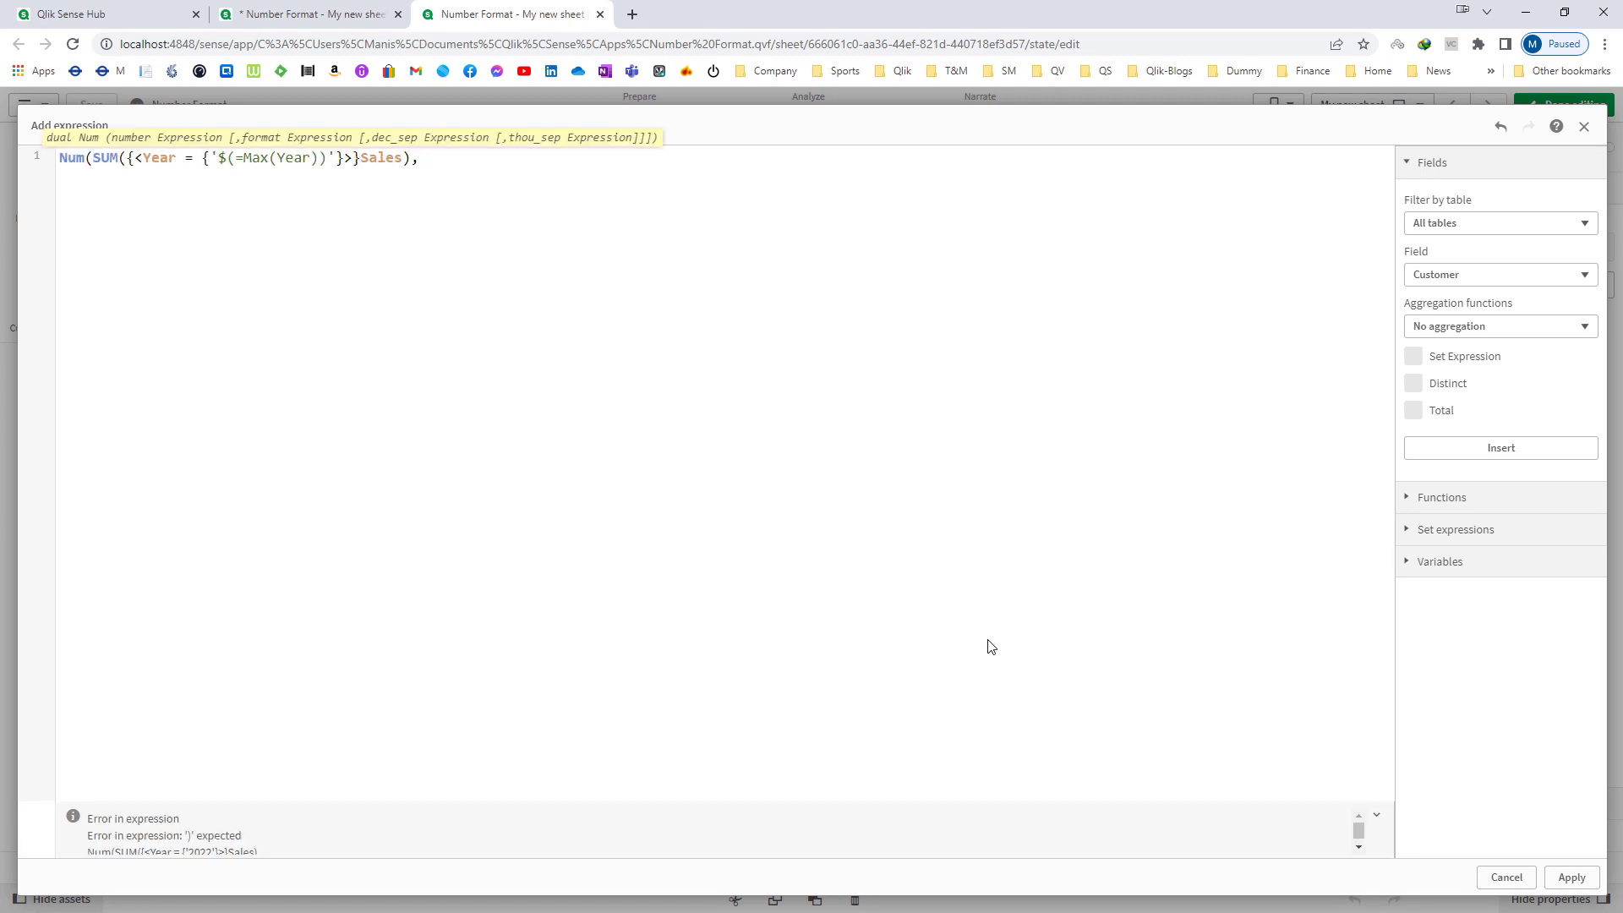
text(,'#,##0;-#,##0'))
click(1571, 876)
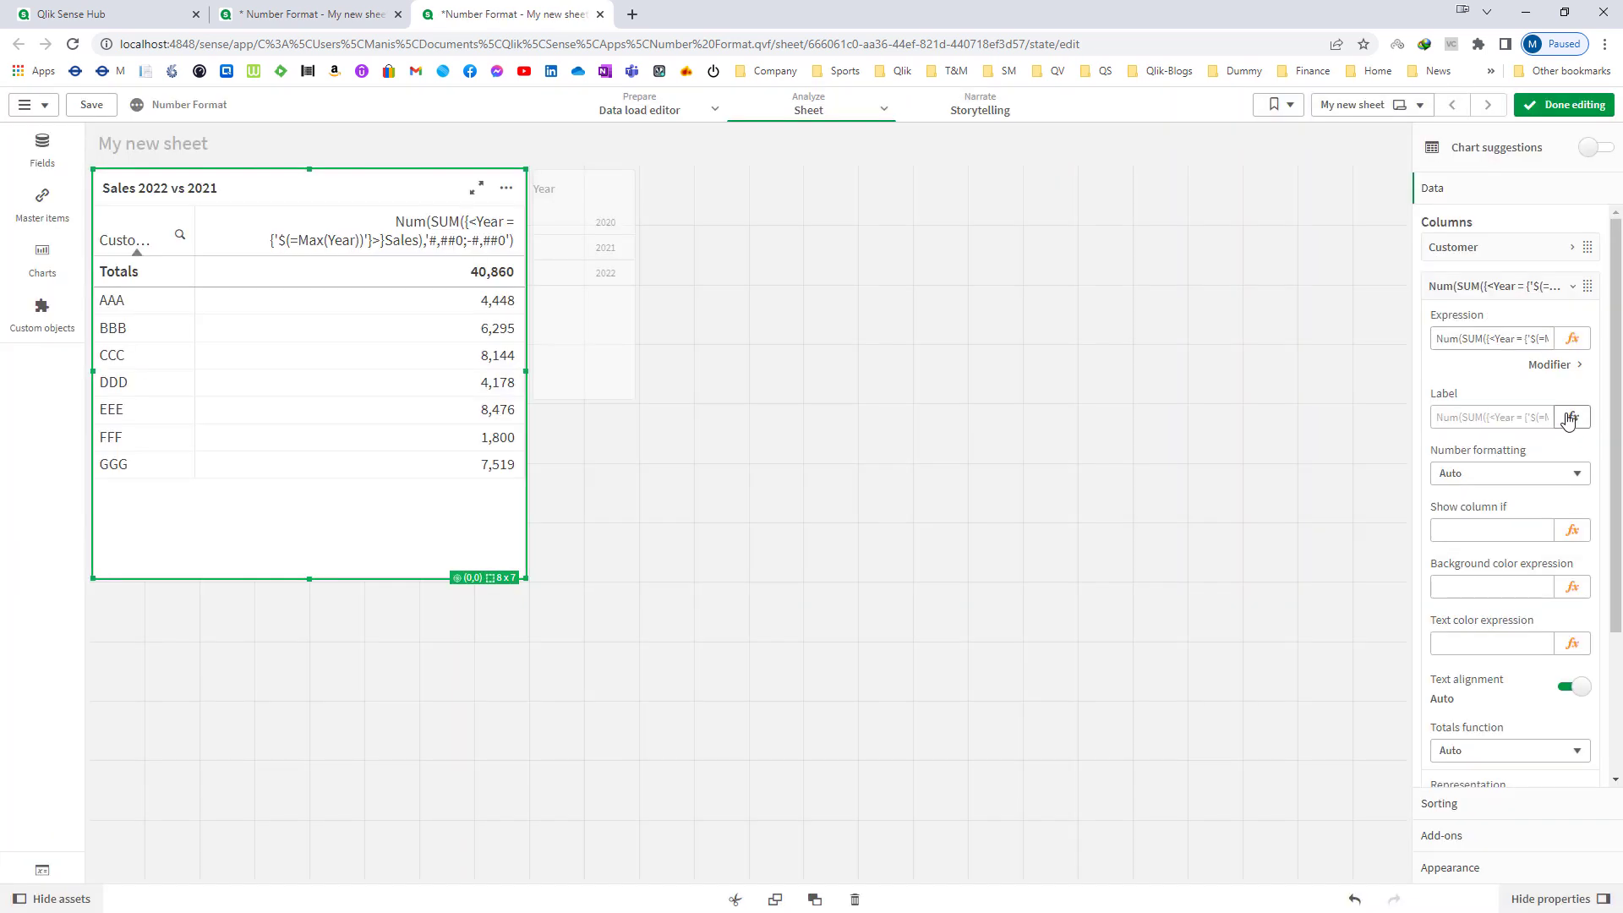
Label the new measure column with the expression 'Year ' & Max(Year).
click(1572, 418)
text('Year ' &)
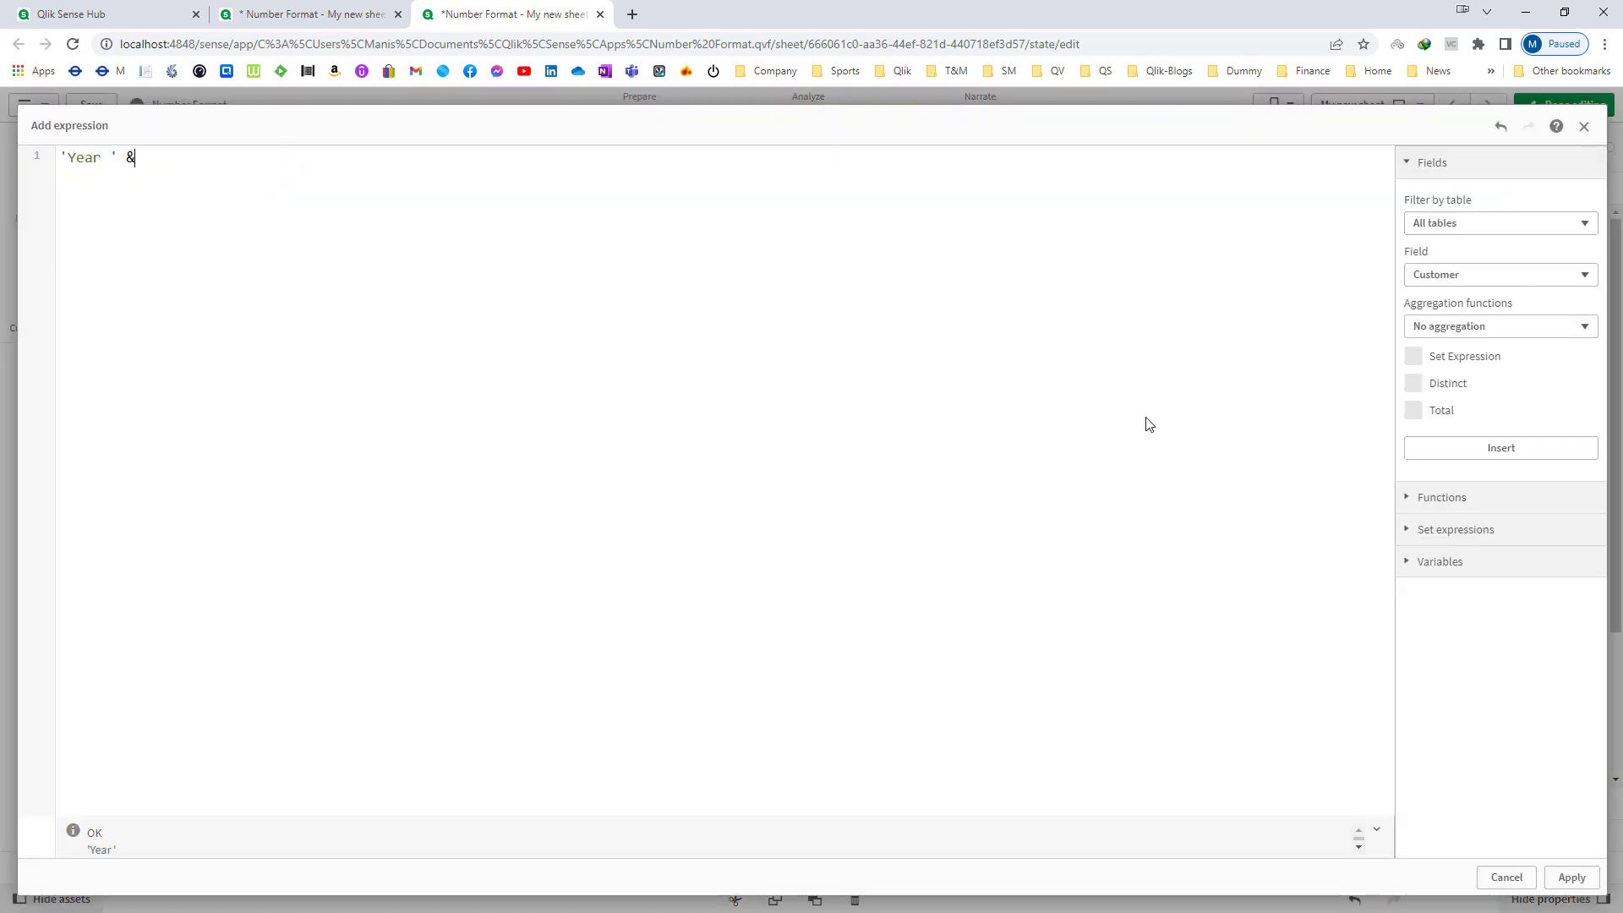
text( Max(Year))
click(1571, 877)
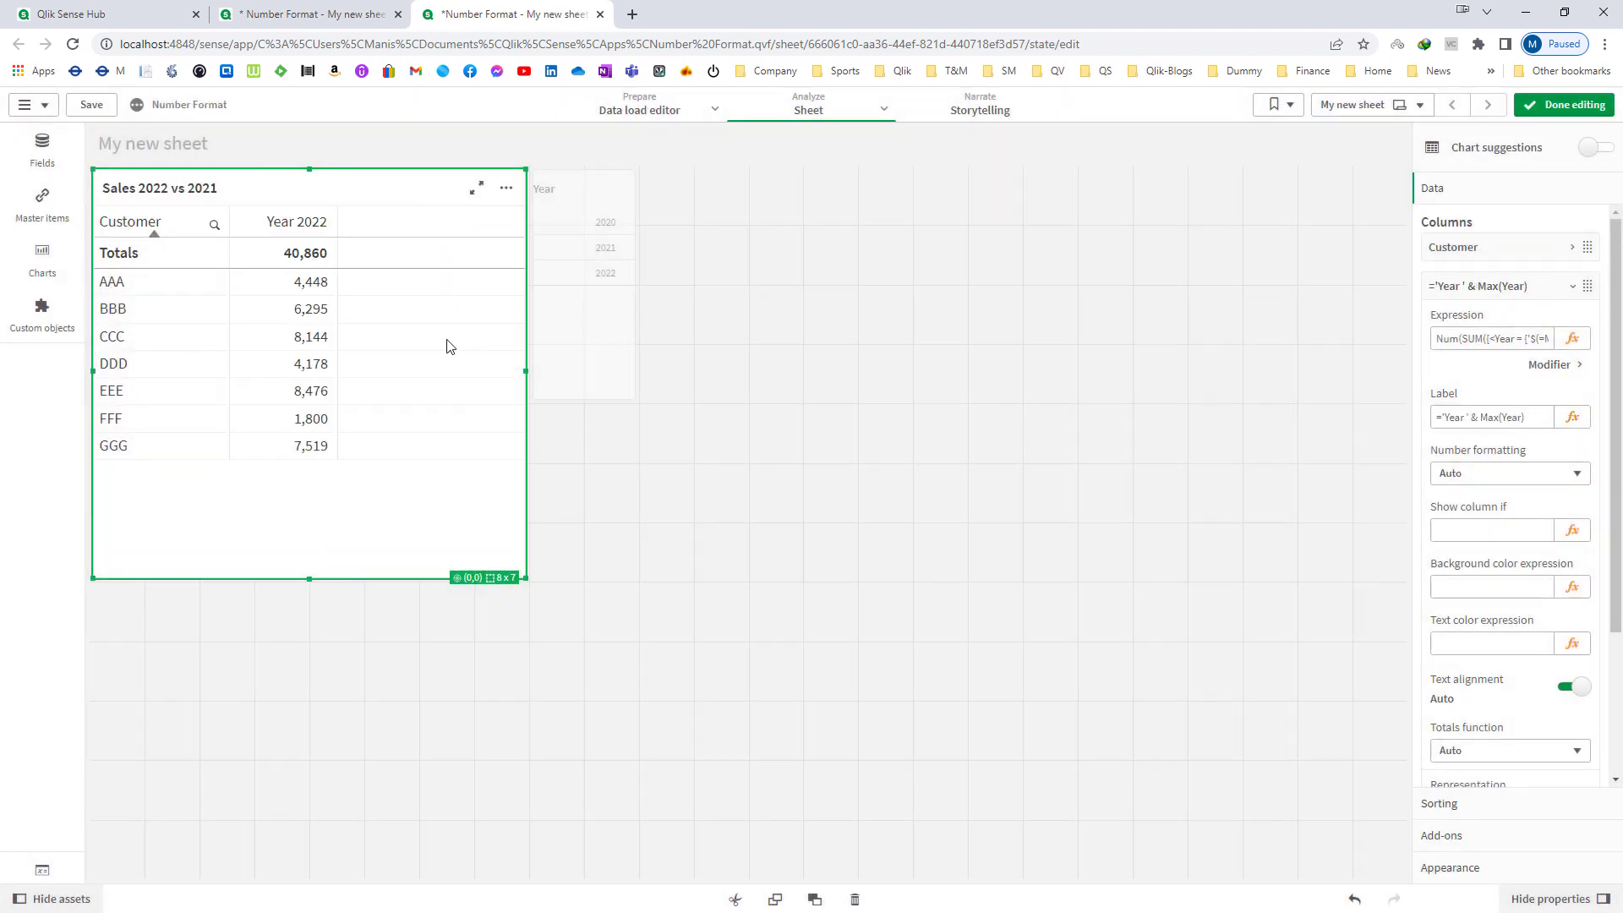
Duplicate the 'Year ' & Max(Year) measure column in the table.
click(1481, 289)
right_click(1481, 292)
click(1386, 241)
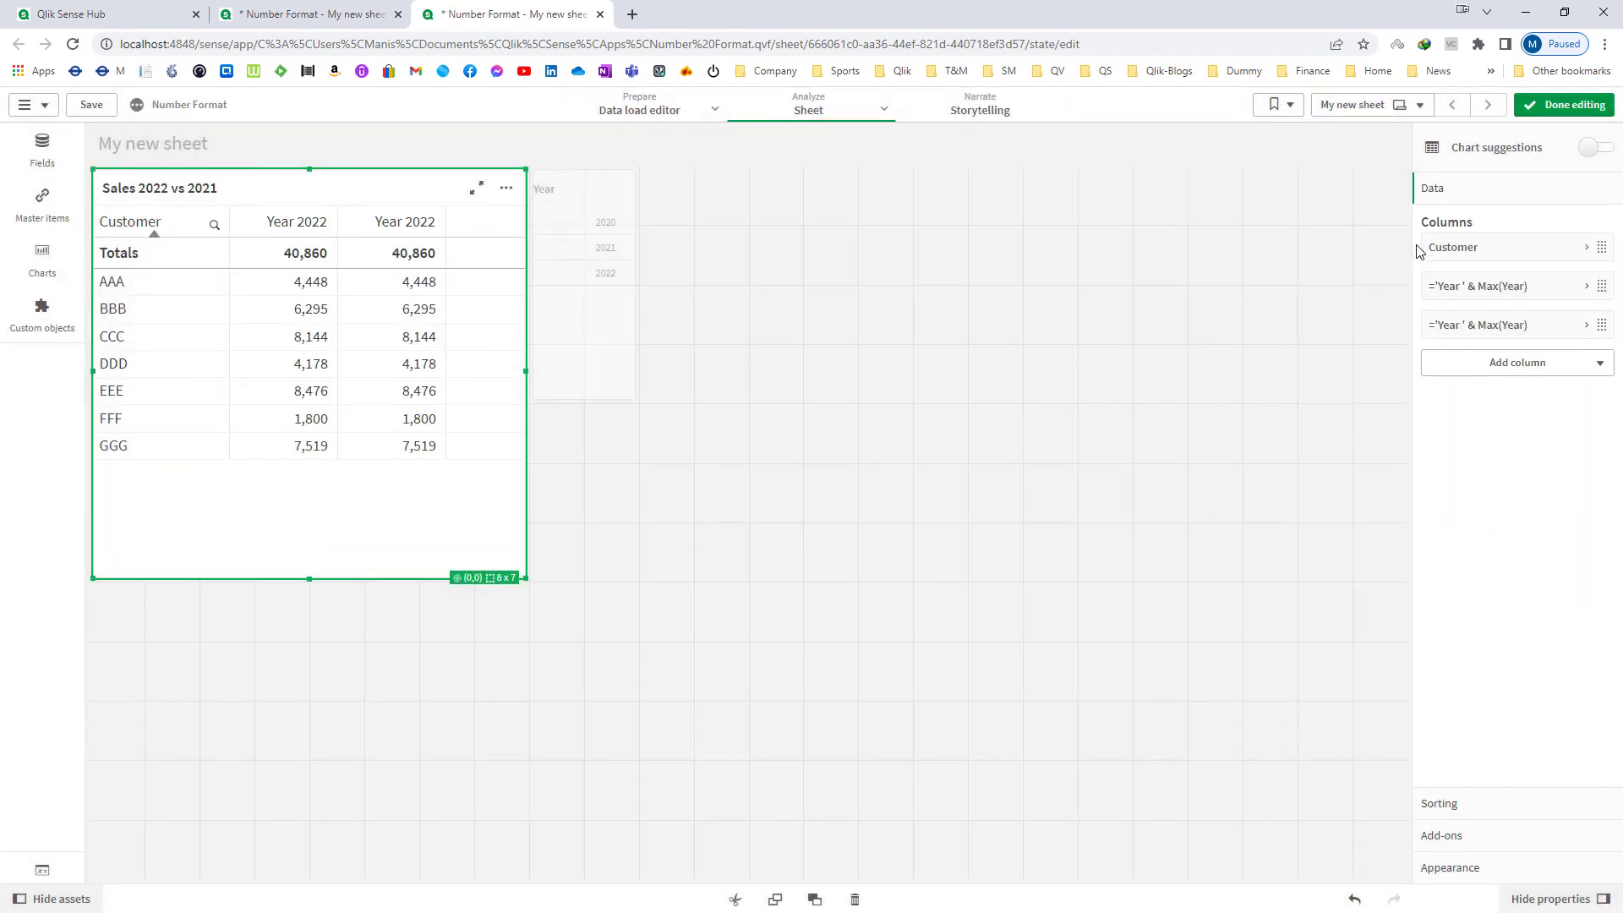
Change the duplicated column's label expression to ='Year ' & (Max(Year)-1).
click(1479, 325)
click(1571, 457)
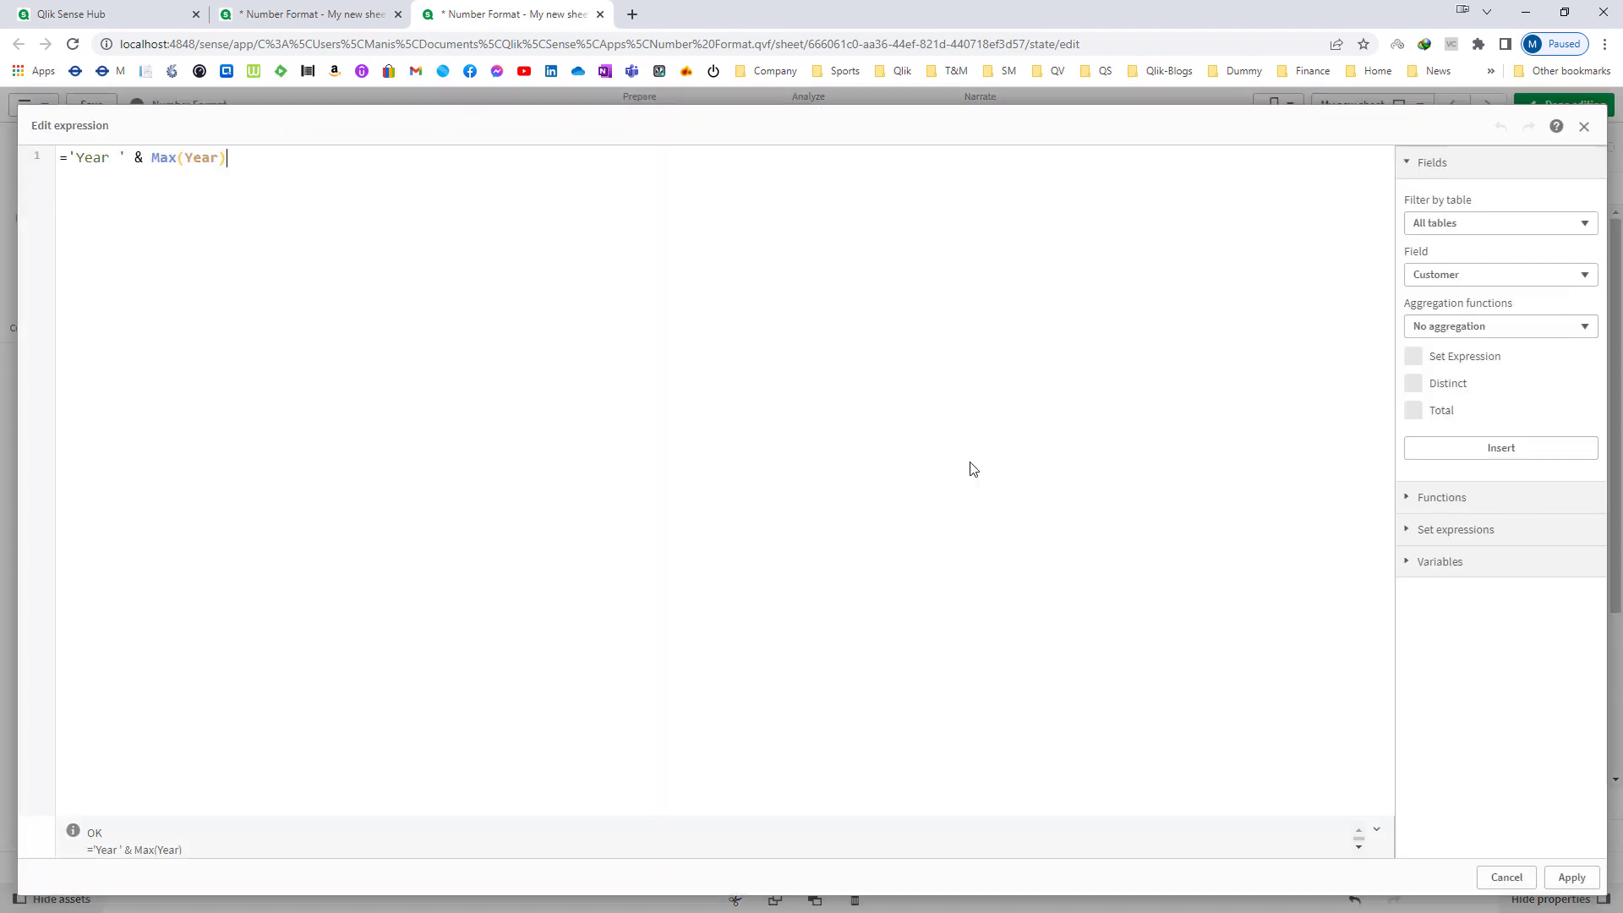
text(-1))
key(Left)
key(Left)
key(Left)
key(Left)
key(Left)
key(Left)
key(Left)
key(Left)
key(Left)
key(Left)
key(Left)
key(Left)
text(()
drag(264, 159, 149, 161)
click(205, 218)
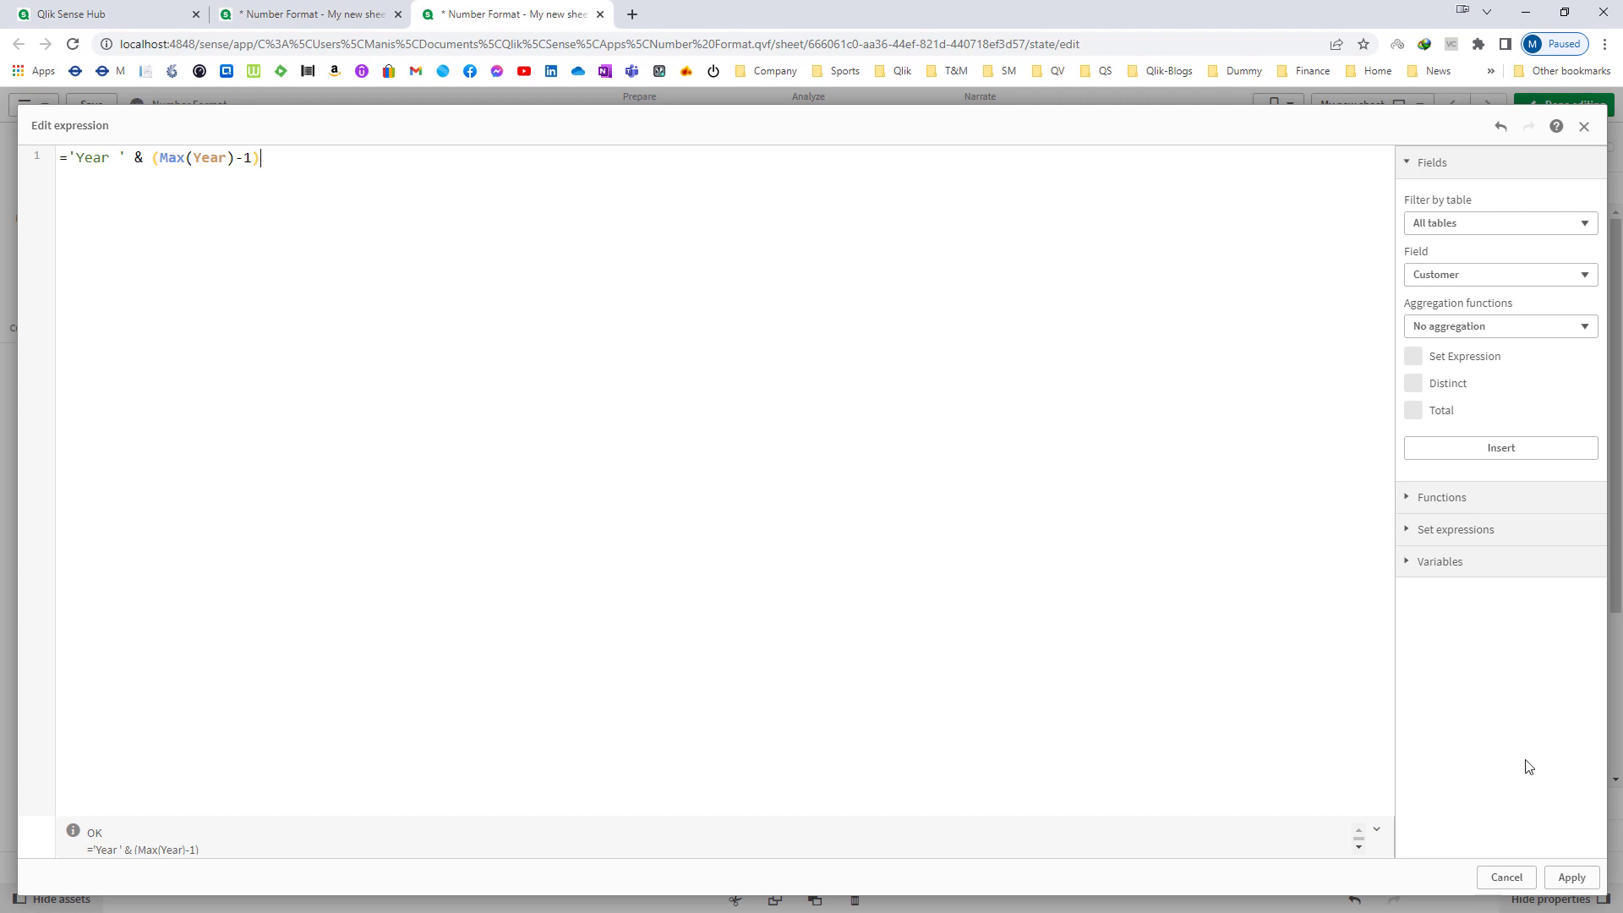
click(1572, 877)
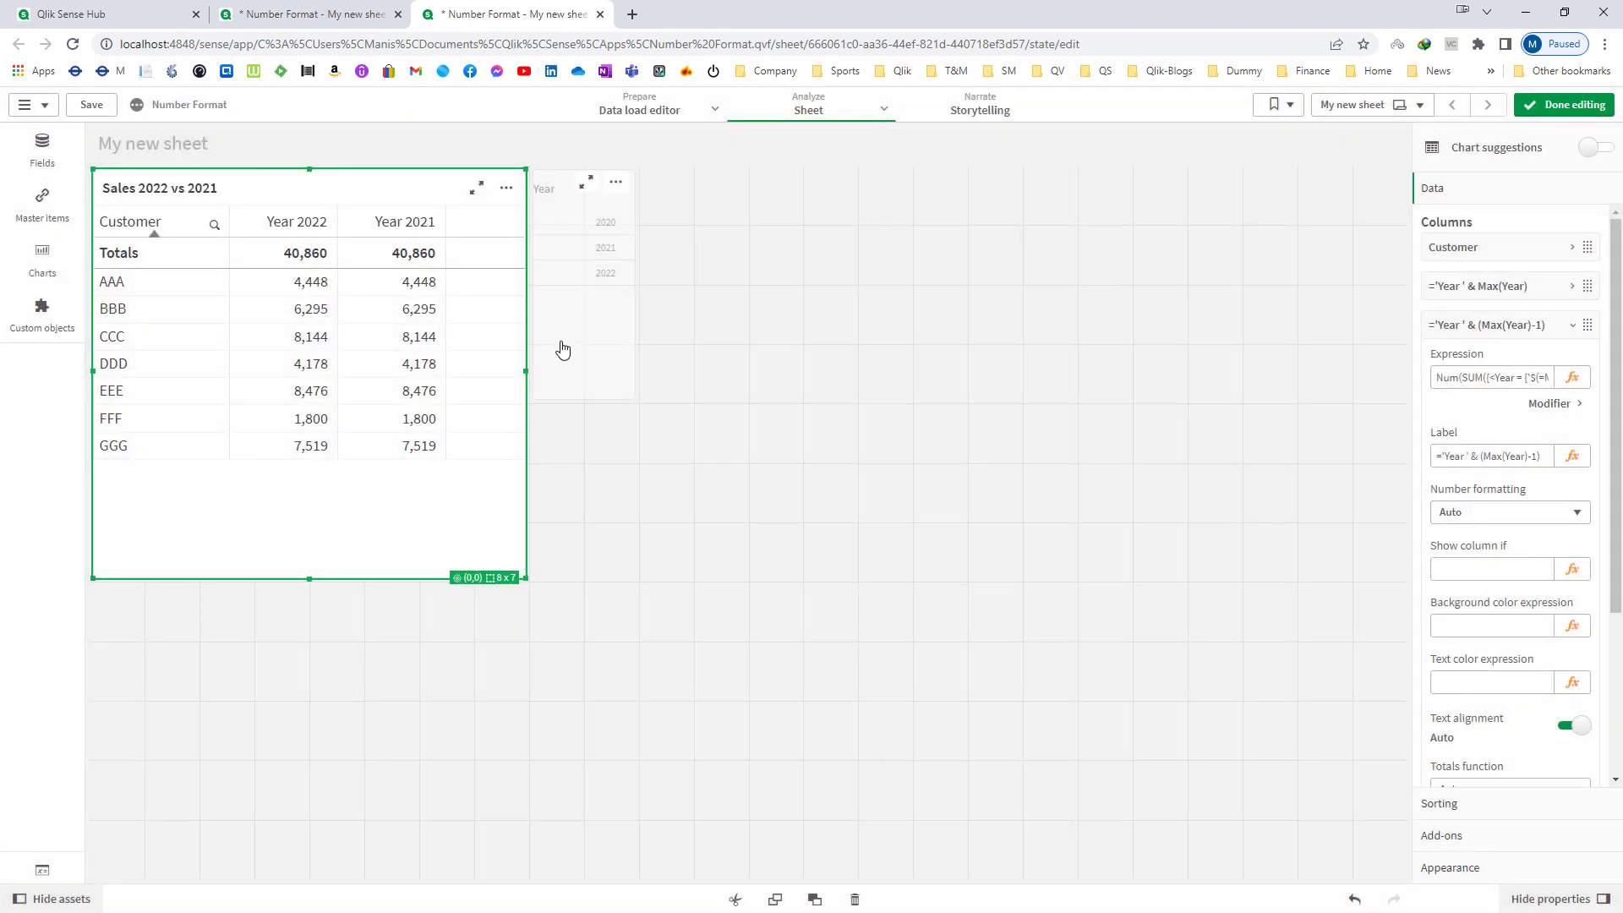
Change the duplicated column's measure to use the previous year, with $(=Max(Year)-1) in its set expression.
click(1571, 377)
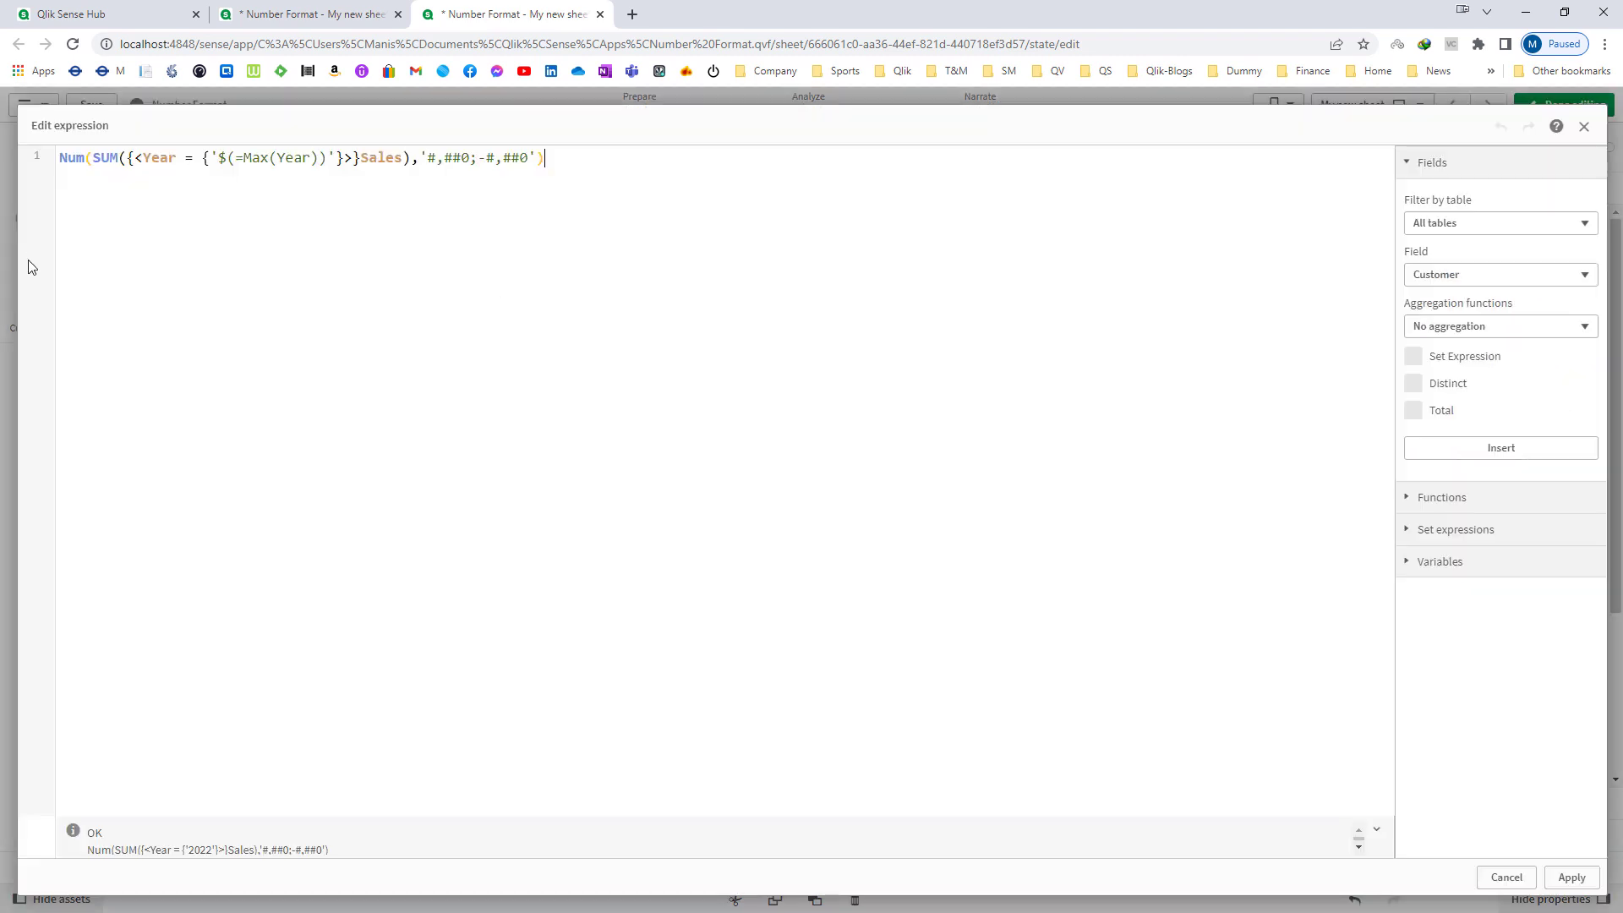
click(320, 157)
text(-1)
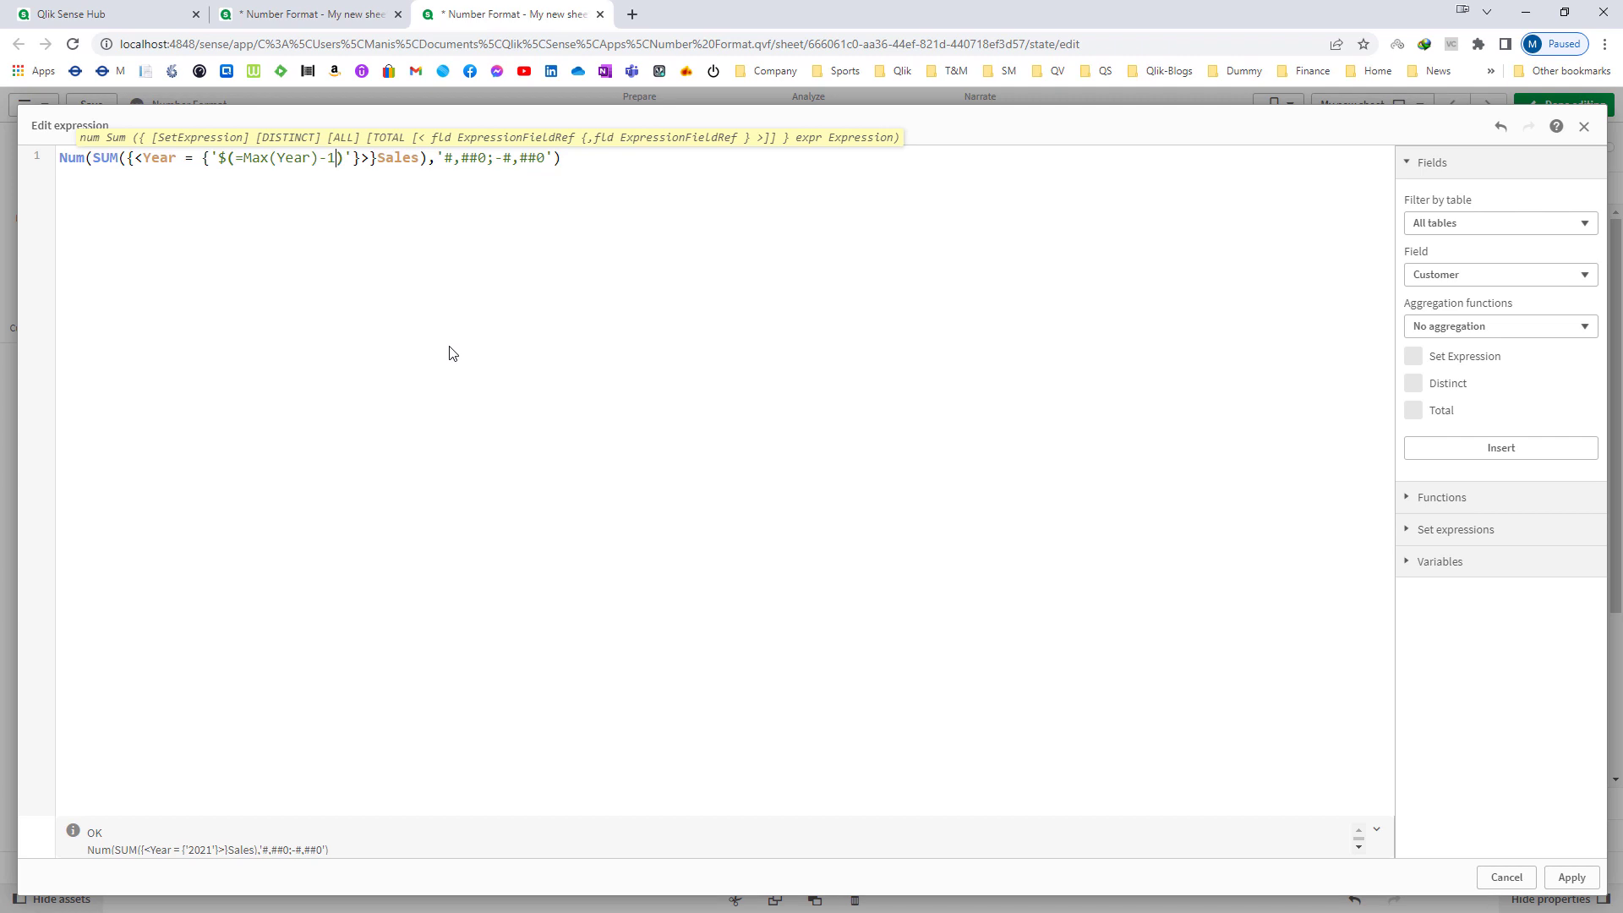
click(1571, 879)
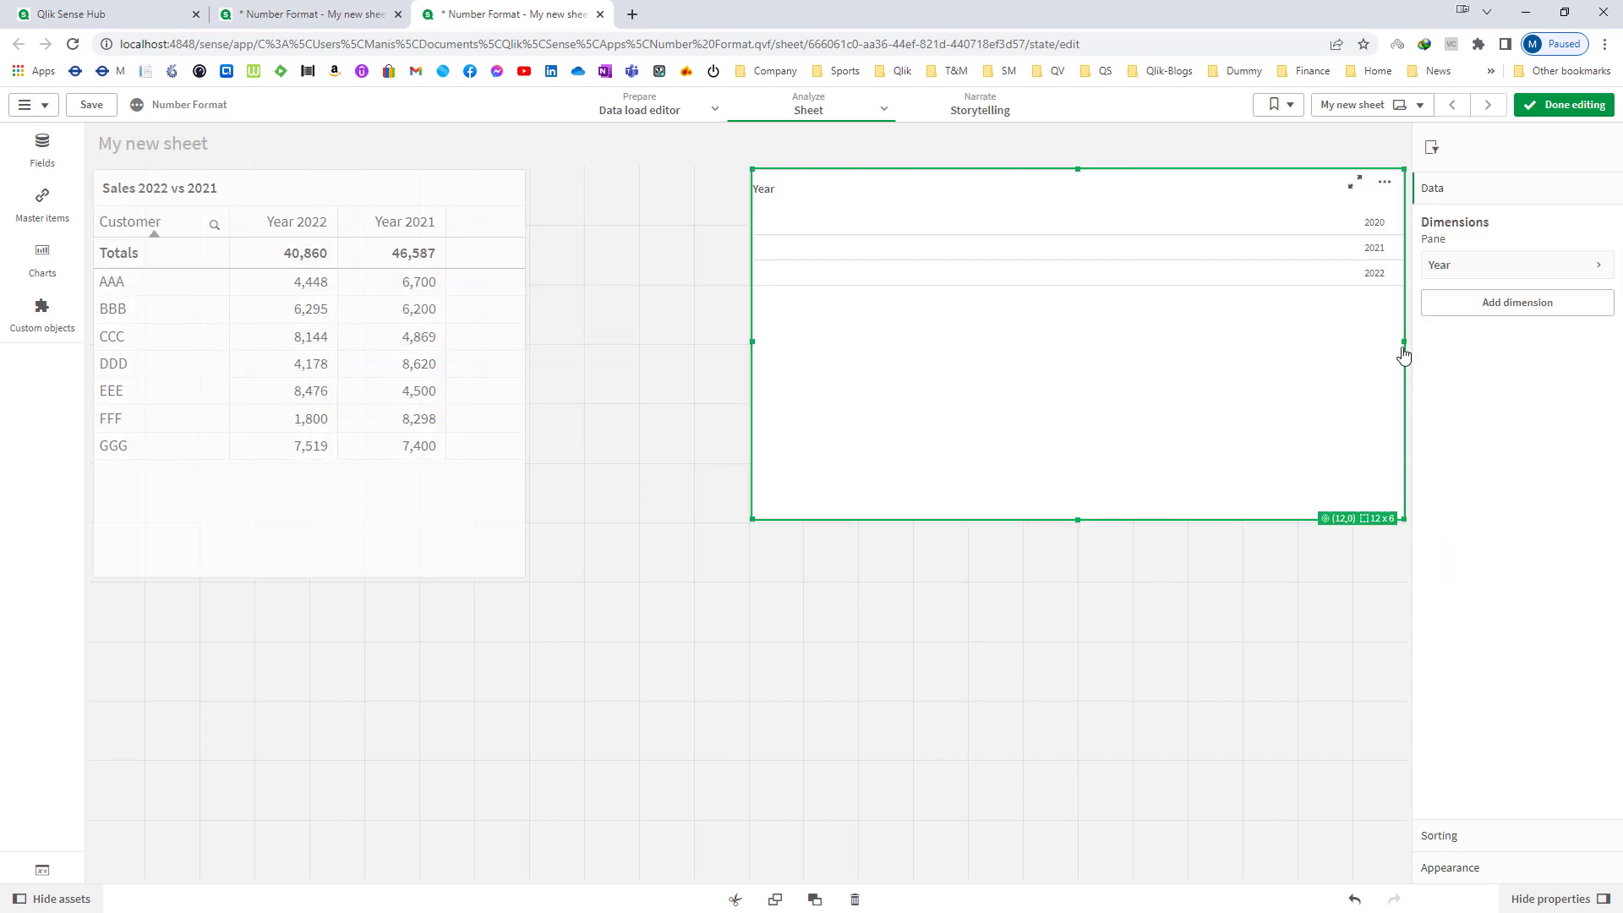
Narrow the Year filter pane from its outer edge and finish editing the sheet.
drag(1403, 353, 887, 347)
click(446, 490)
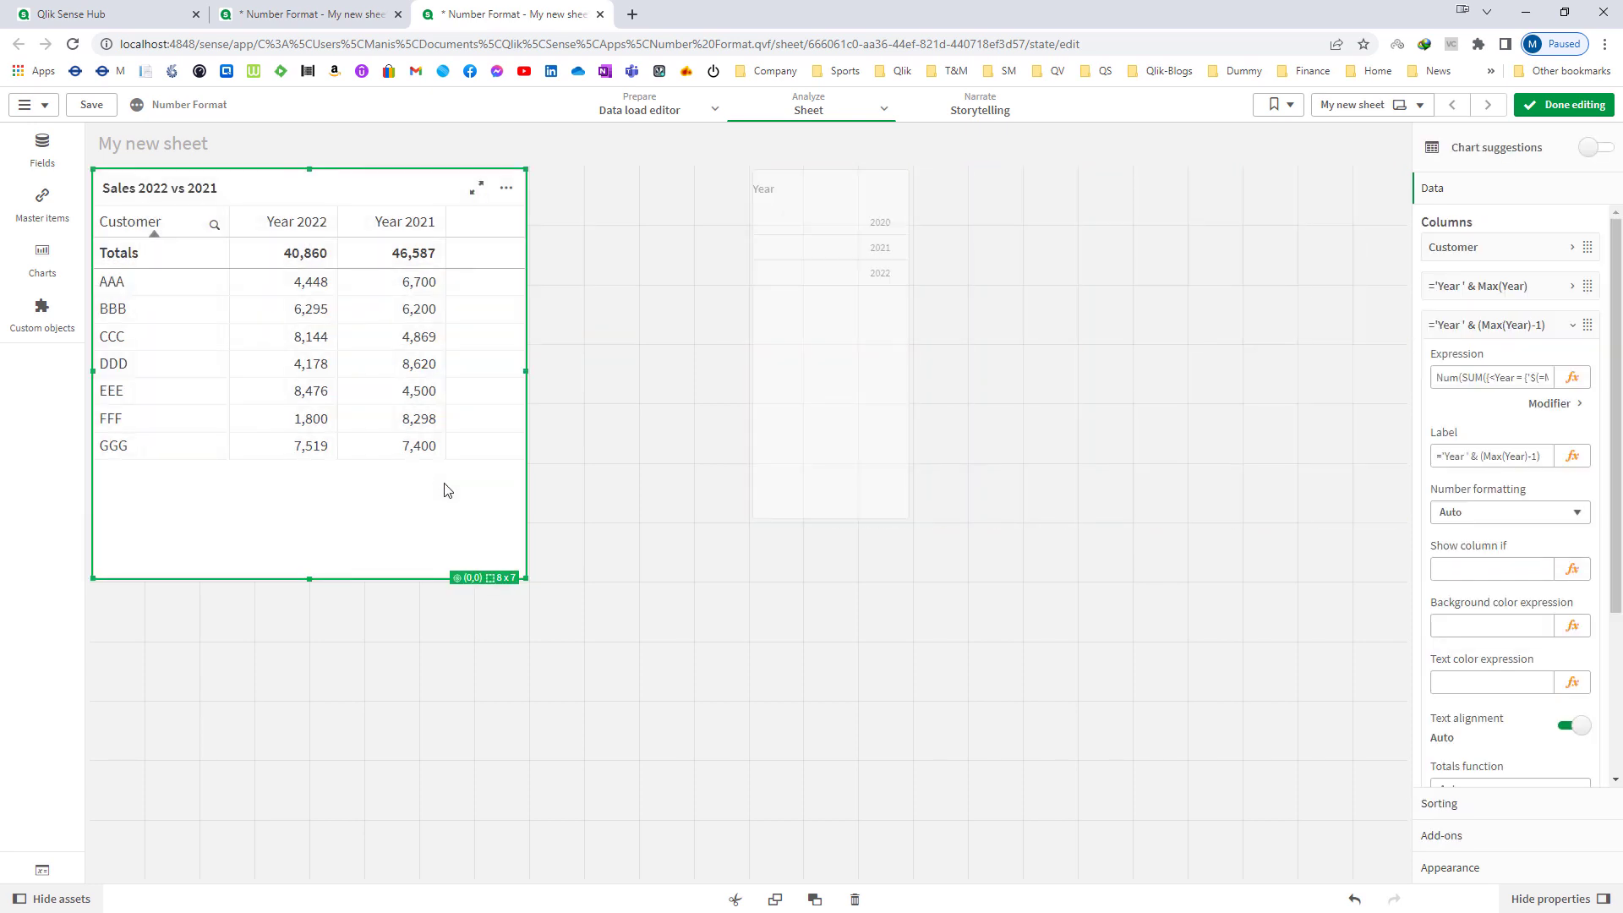
click(1563, 105)
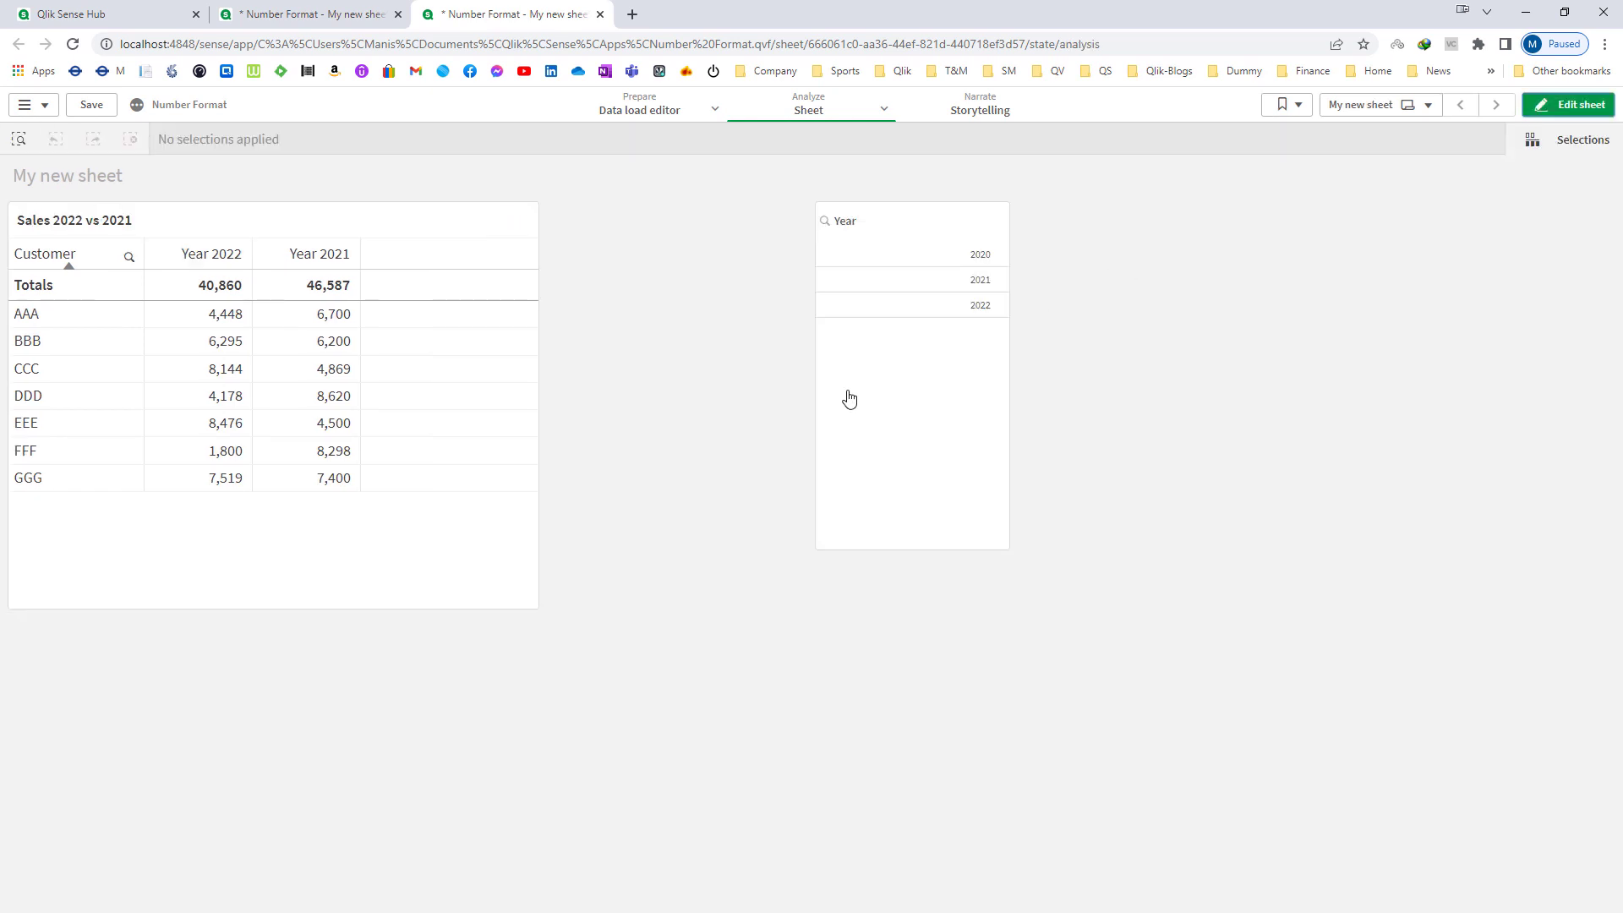
Filter the sheet to year 2021 to check the table's comparison columns, and clear the selection.
click(959, 289)
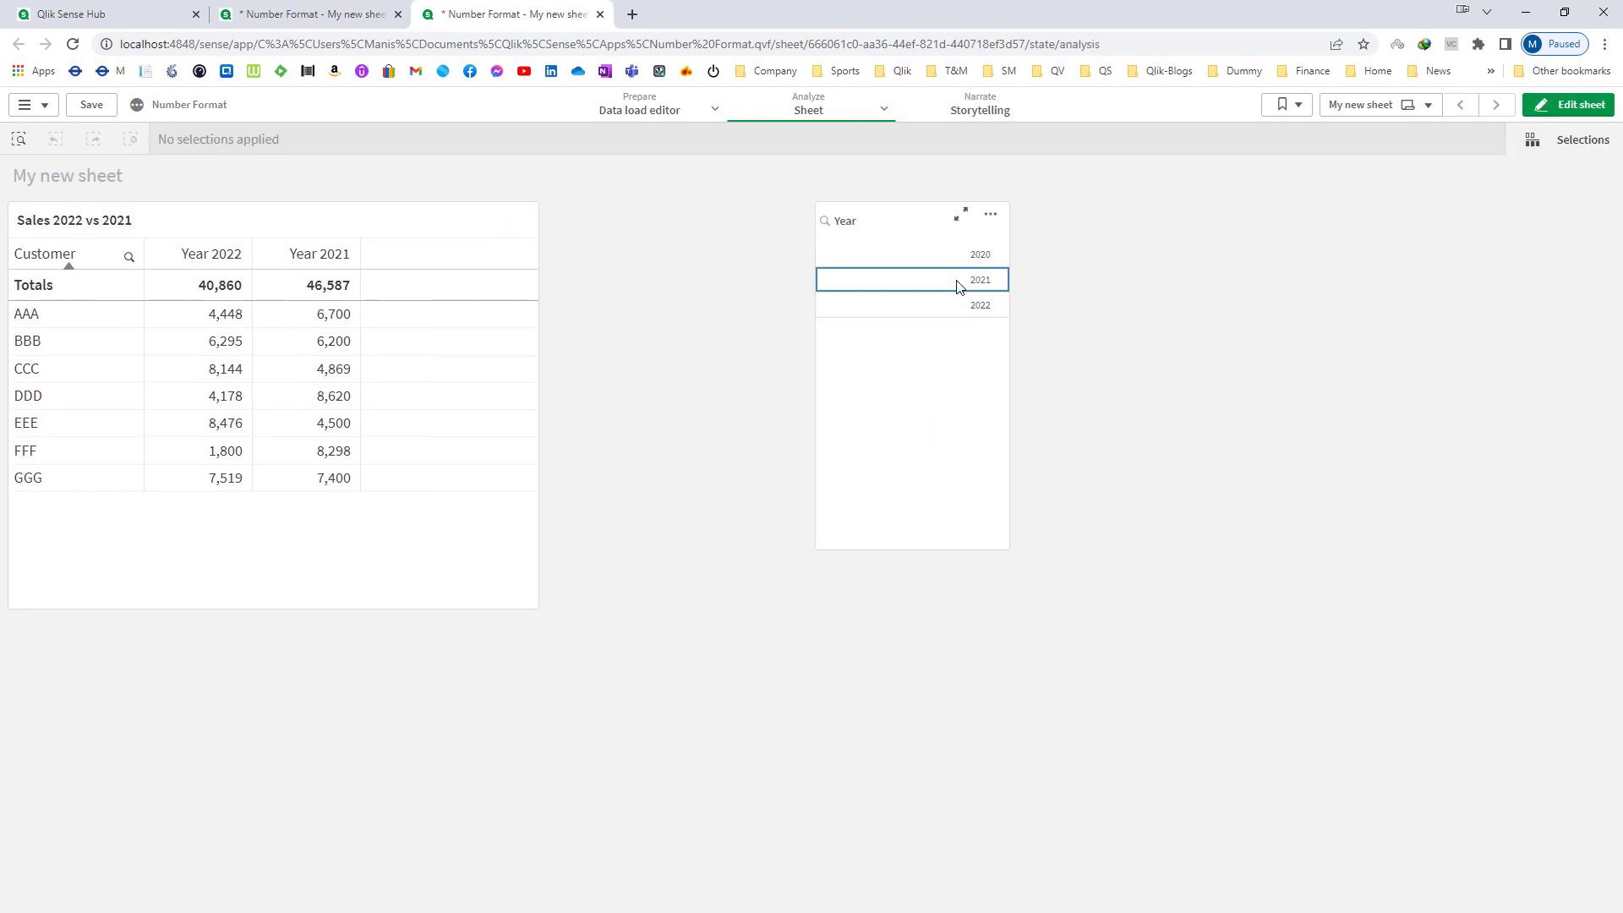
click(990, 195)
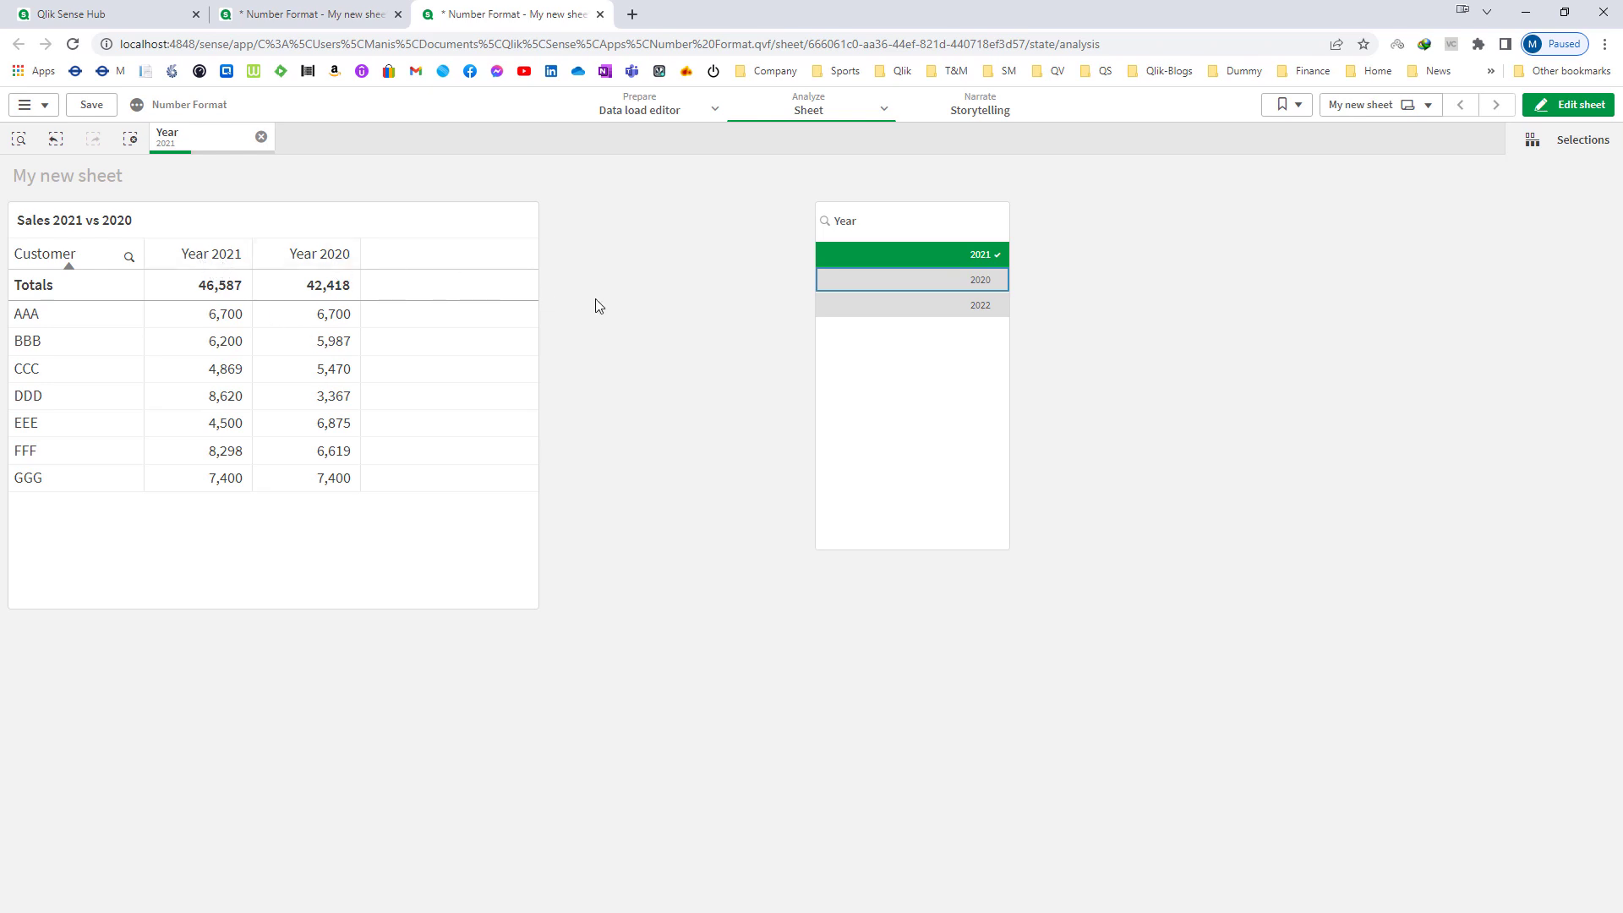
click(130, 138)
Reopen the sheet for editing and copy the full measure expression of the table's Max(Year) column.
key(ctrl+e)
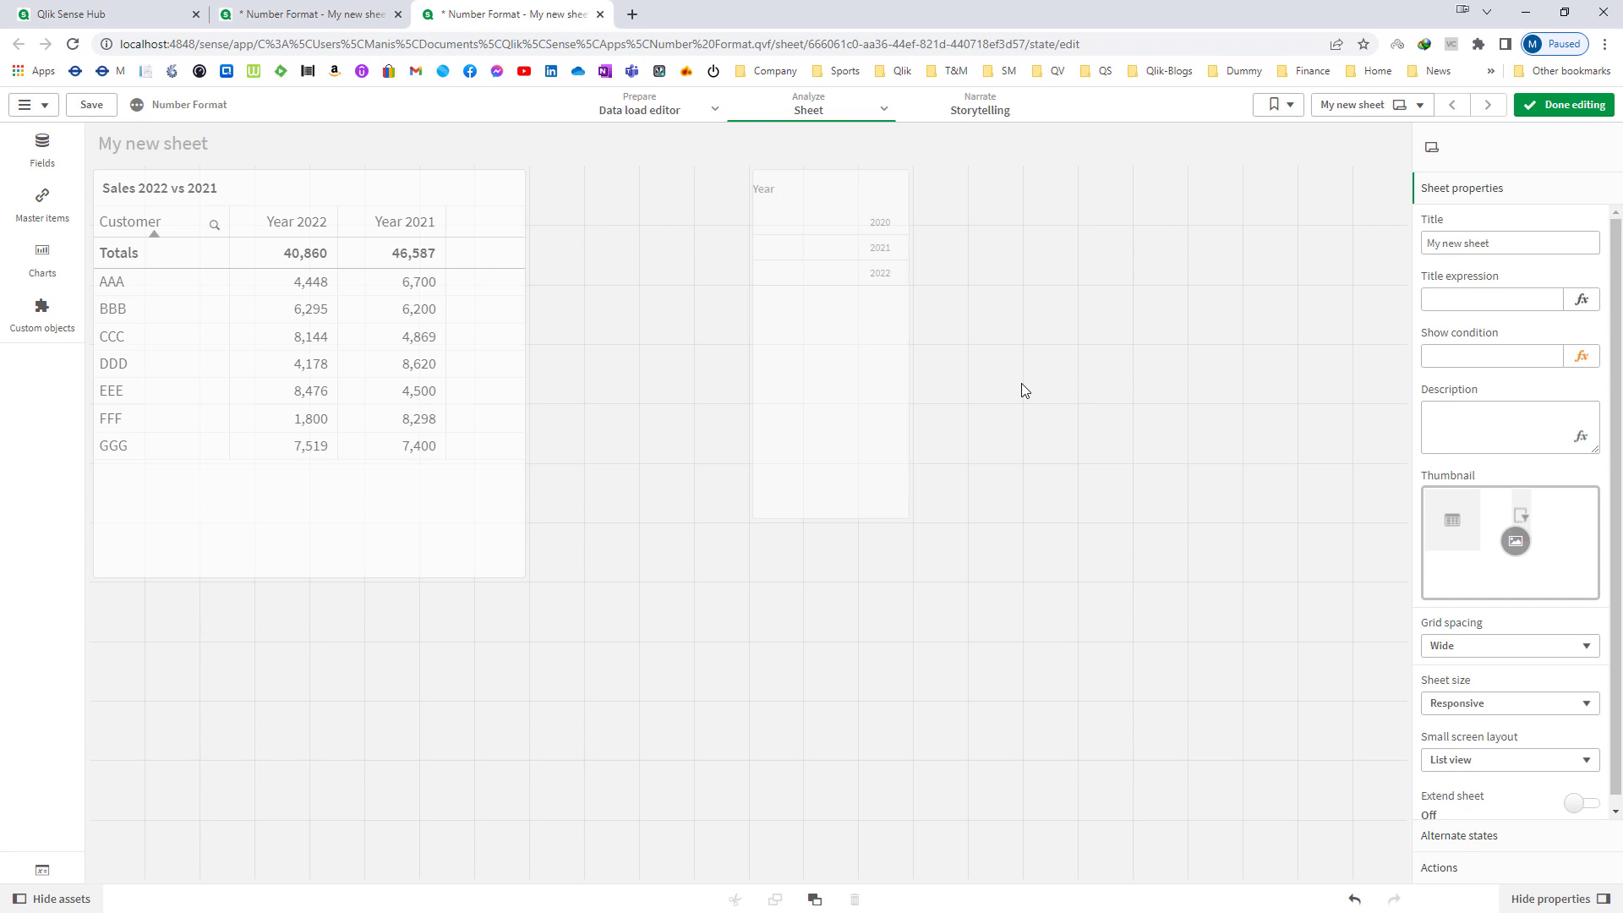
click(497, 467)
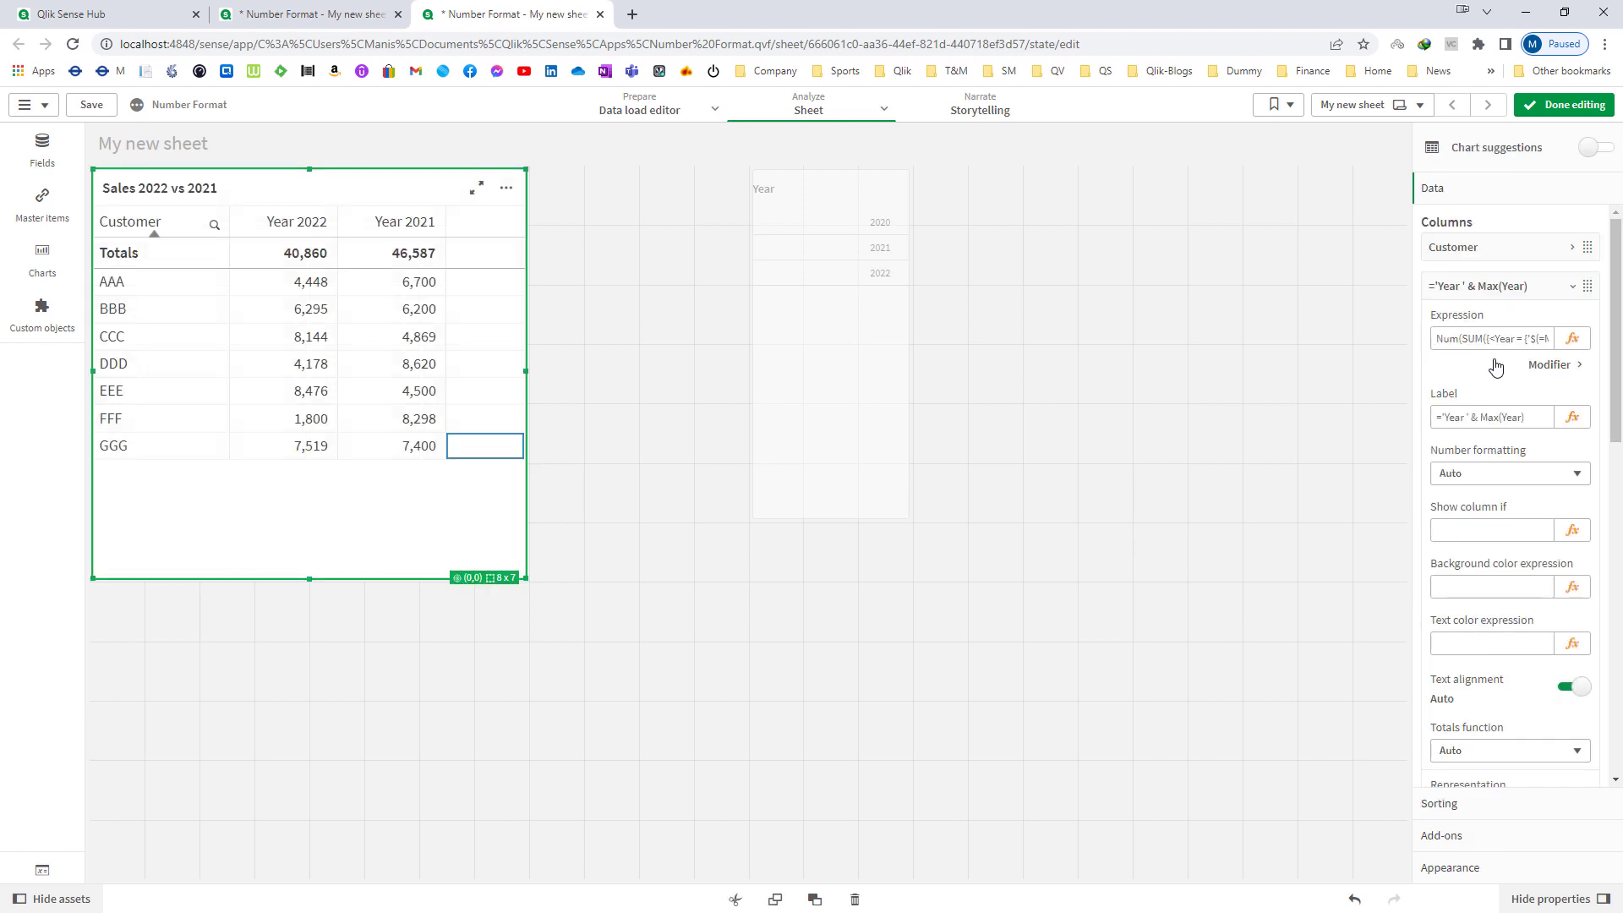
click(1572, 338)
key(ctrl+a)
key(ctrl+c)
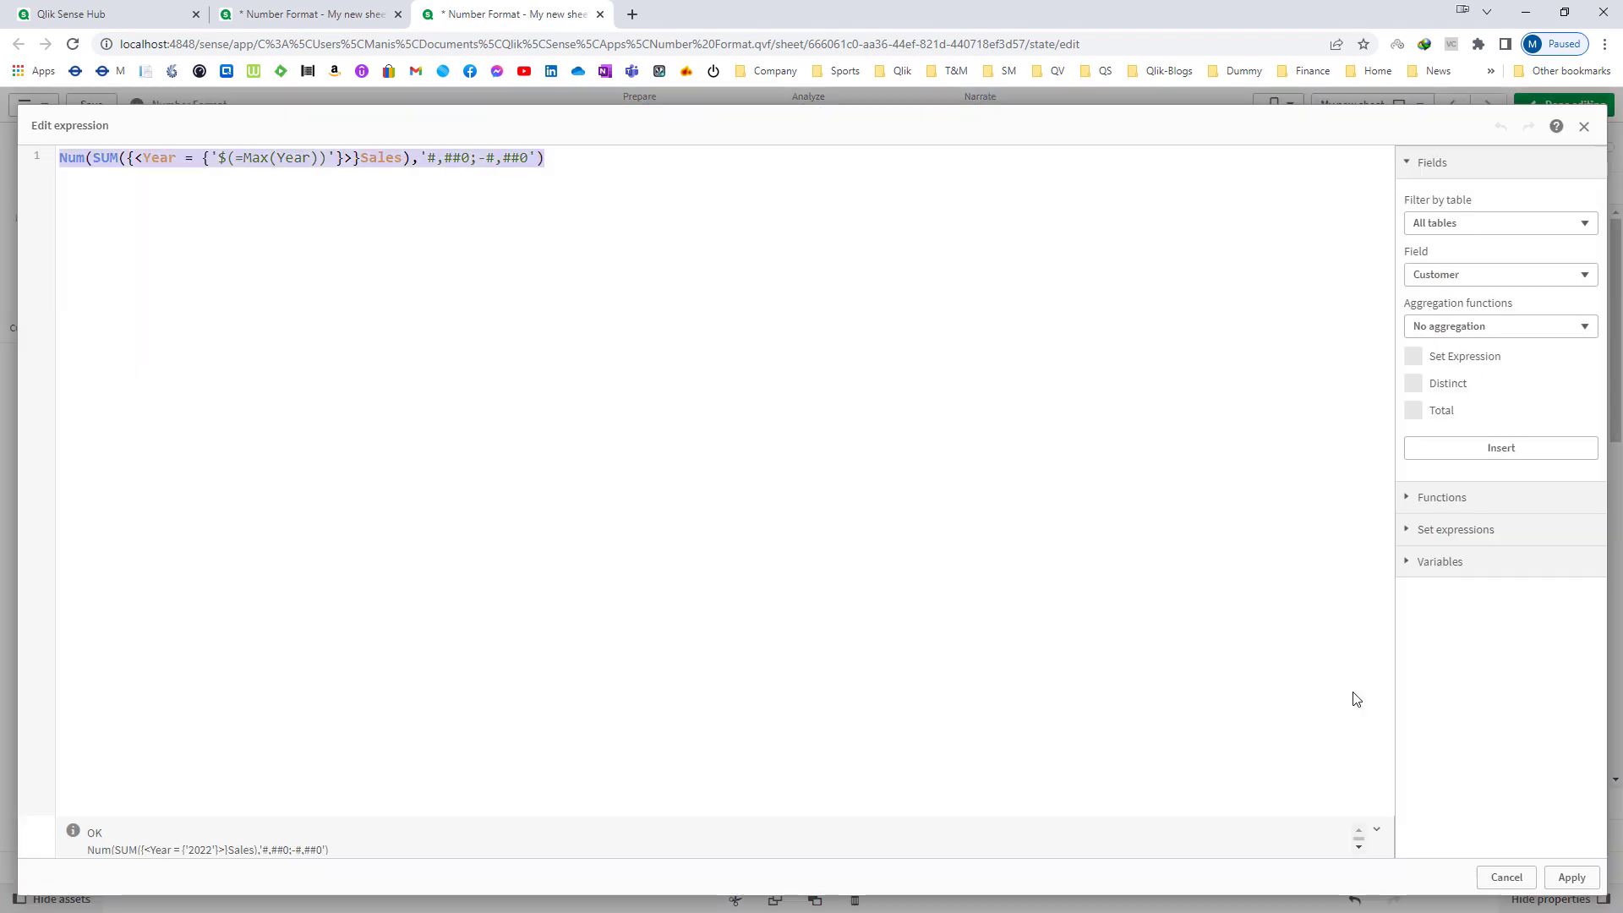
click(1571, 877)
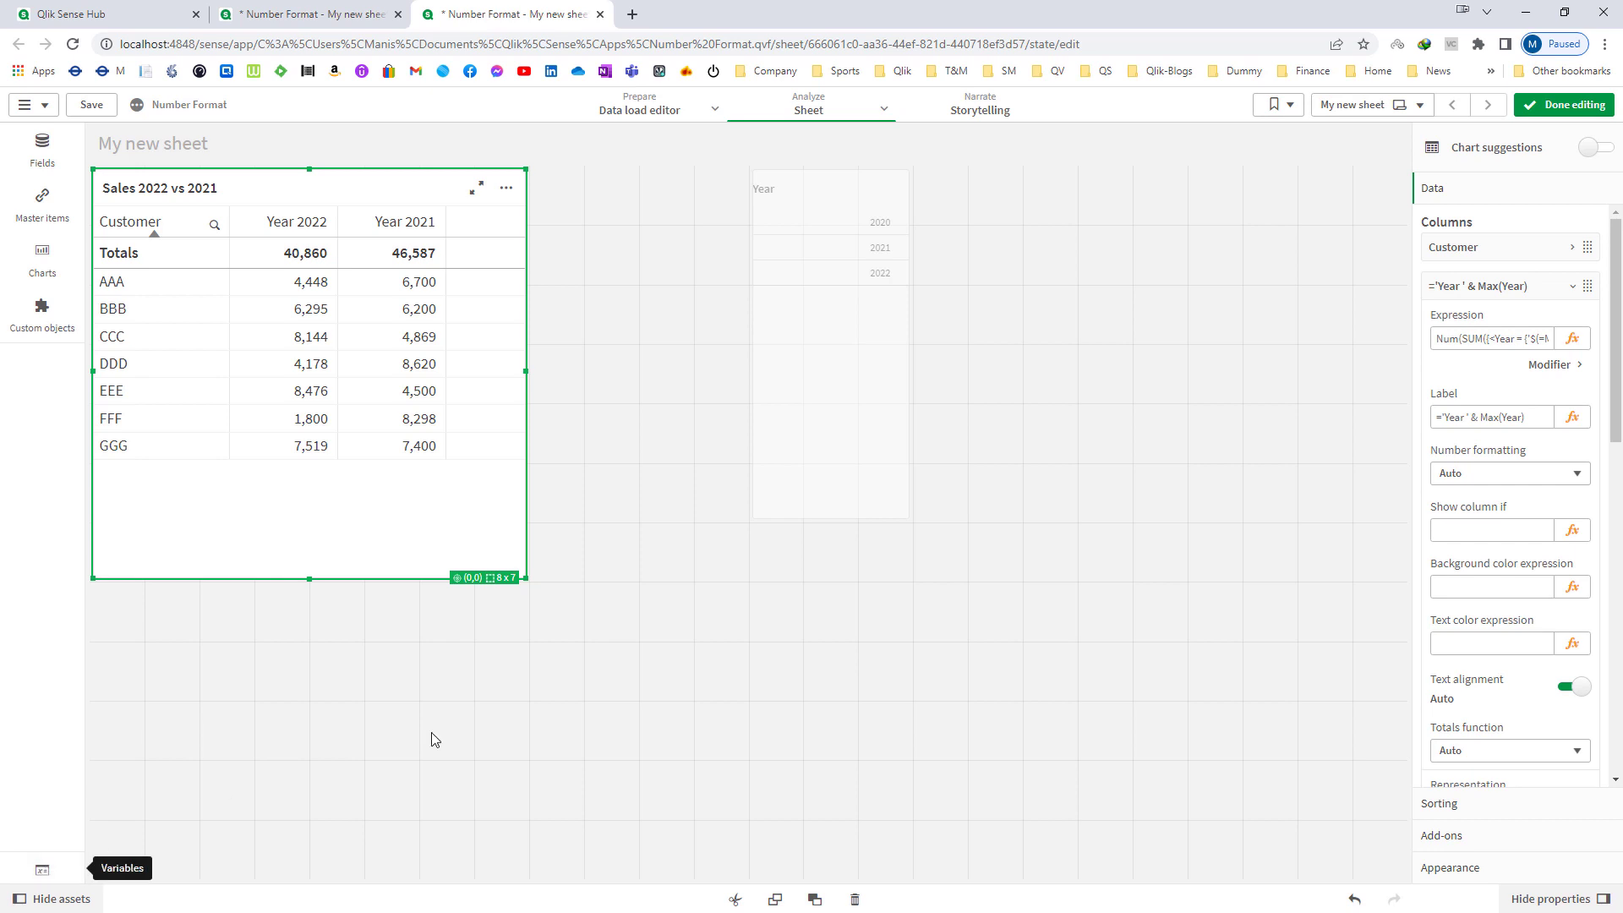
Create a variable vSalesCY defined as Num(SUM({<Year = {'$(=Max(Year))'}>}Sales),'#,##0;-#,##0') and copy its definition.
click(42, 870)
click(1180, 209)
click(1080, 424)
text(vSalesCY)
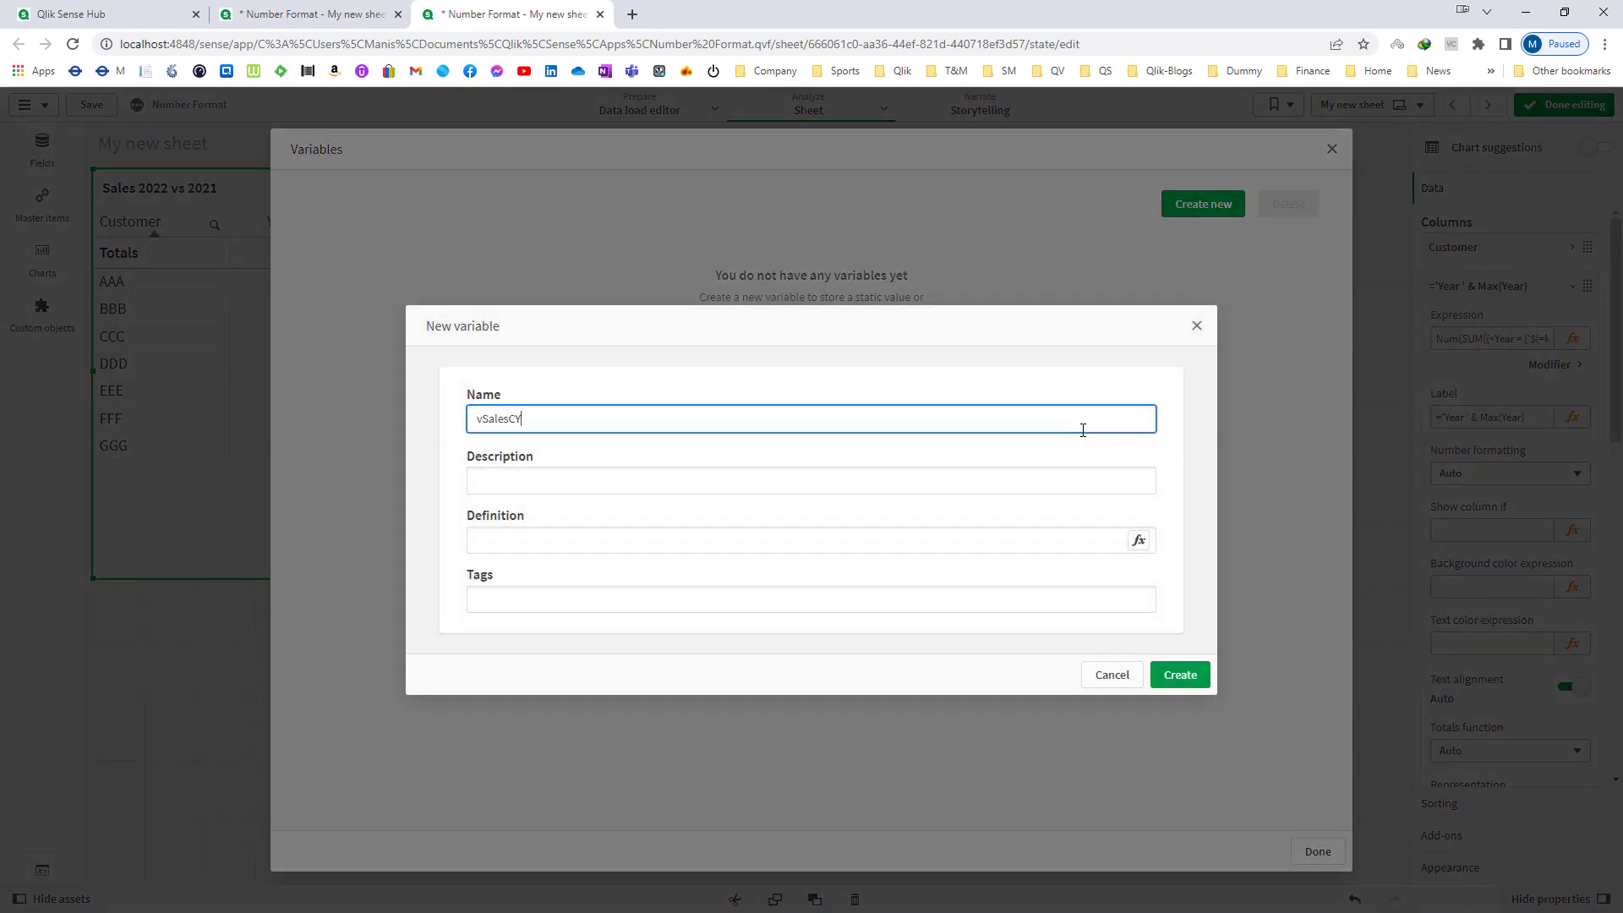
key(Tab)
key(Tab)
key(ctrl+v)
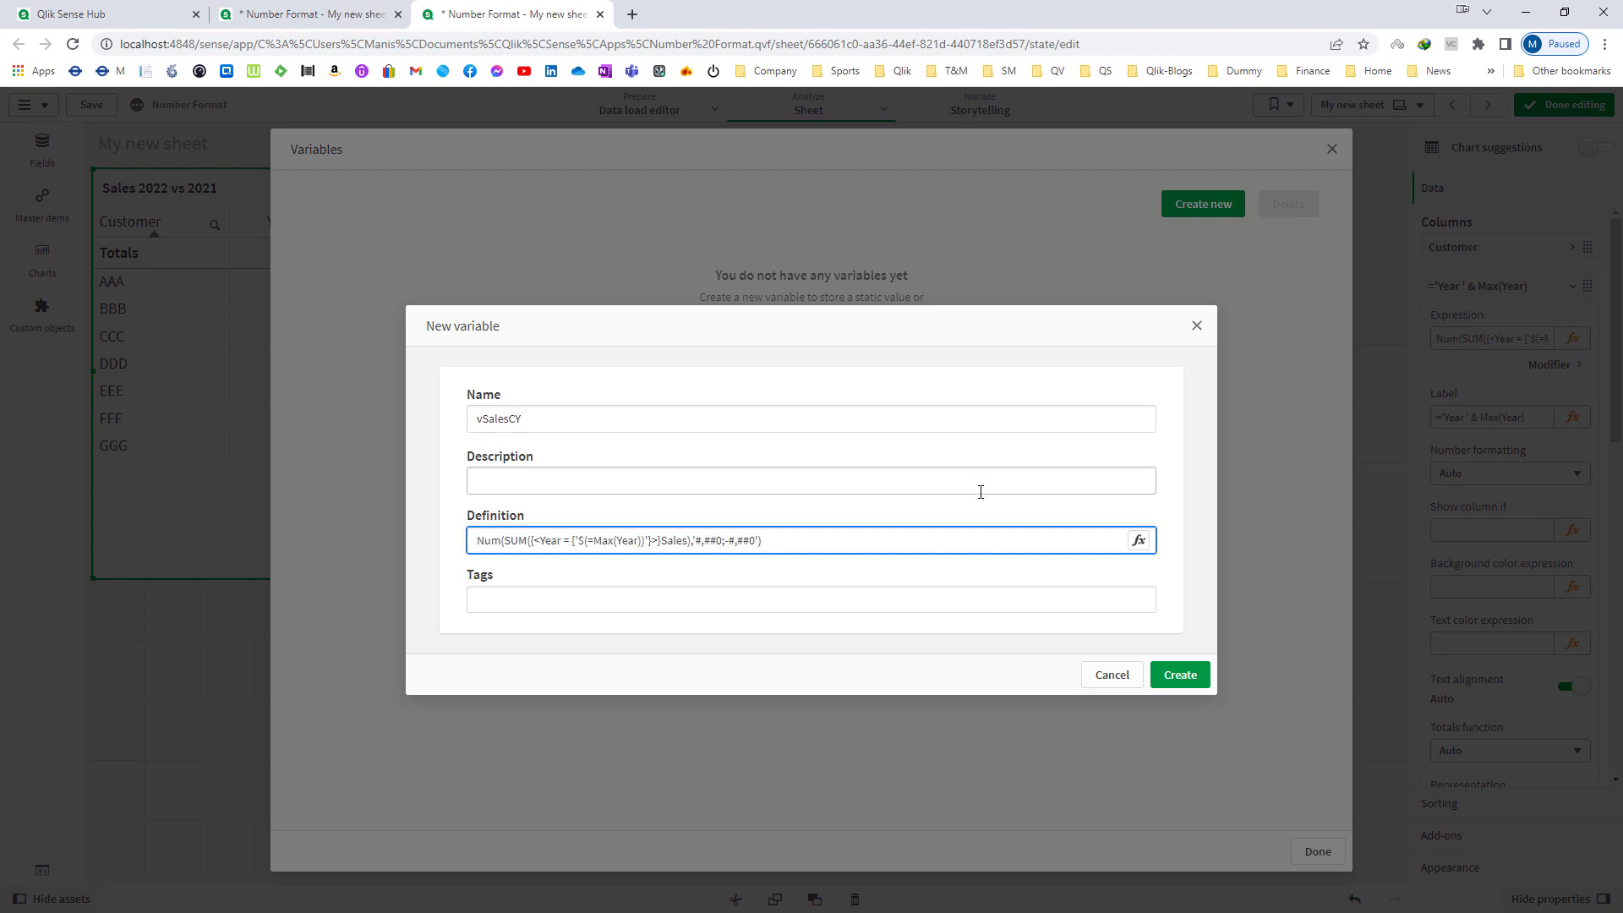
key(ctrl+a)
key(ctrl+c)
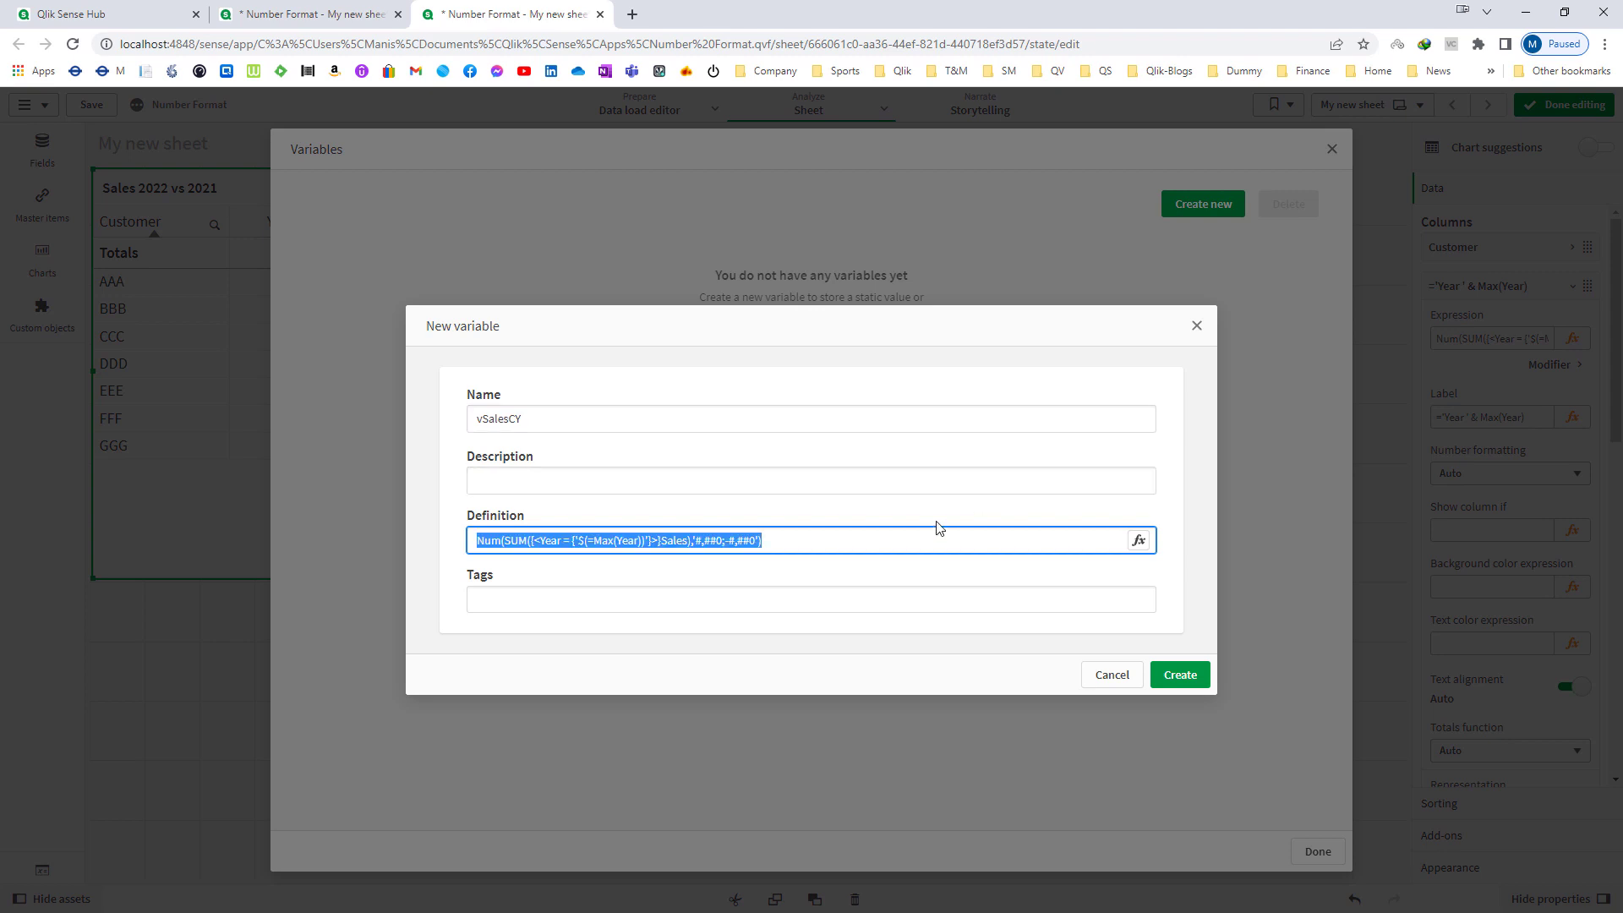
click(1180, 682)
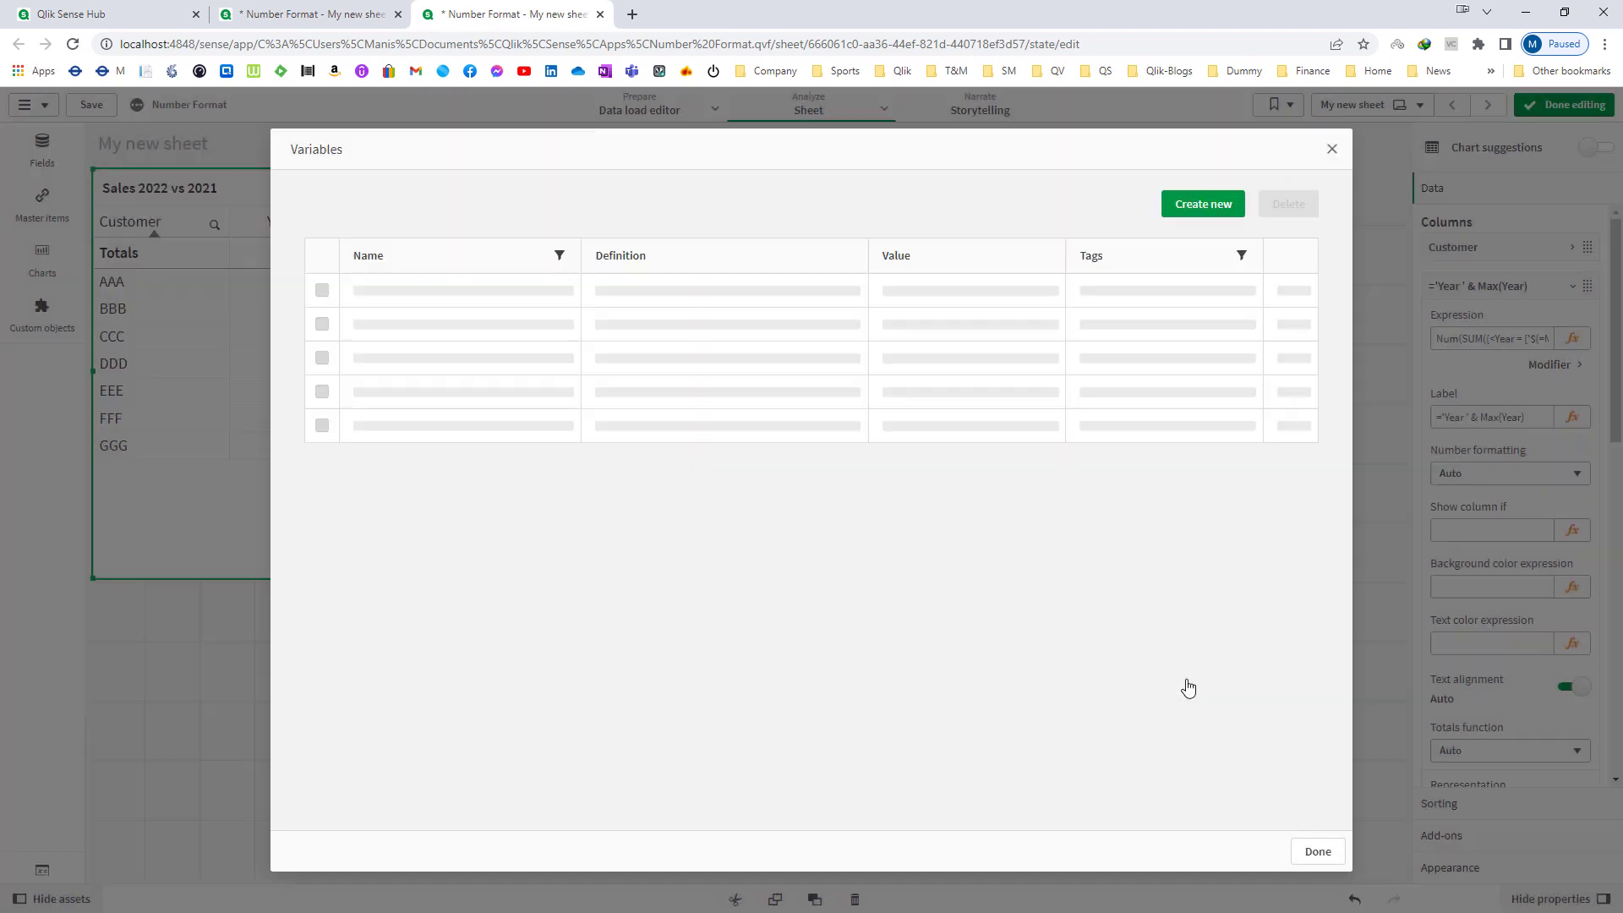
Create a variable vSalesPY from the copied definition, using $(=Max(Year)-1) as the year, and close the variables overview.
click(1201, 204)
click(1117, 420)
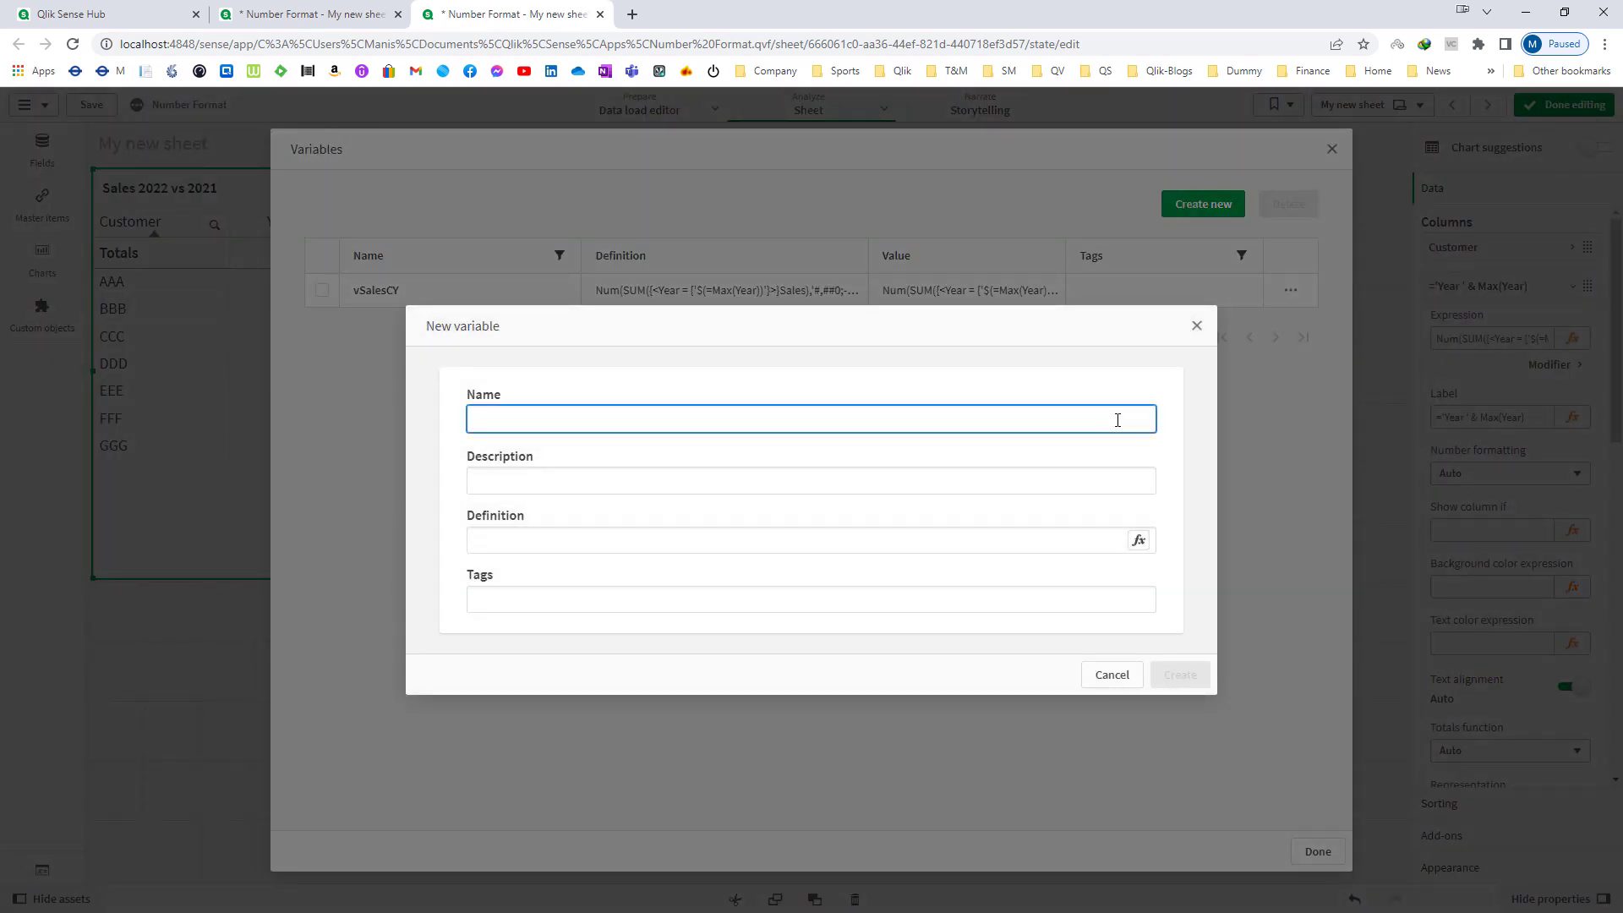
text(vSalesPY)
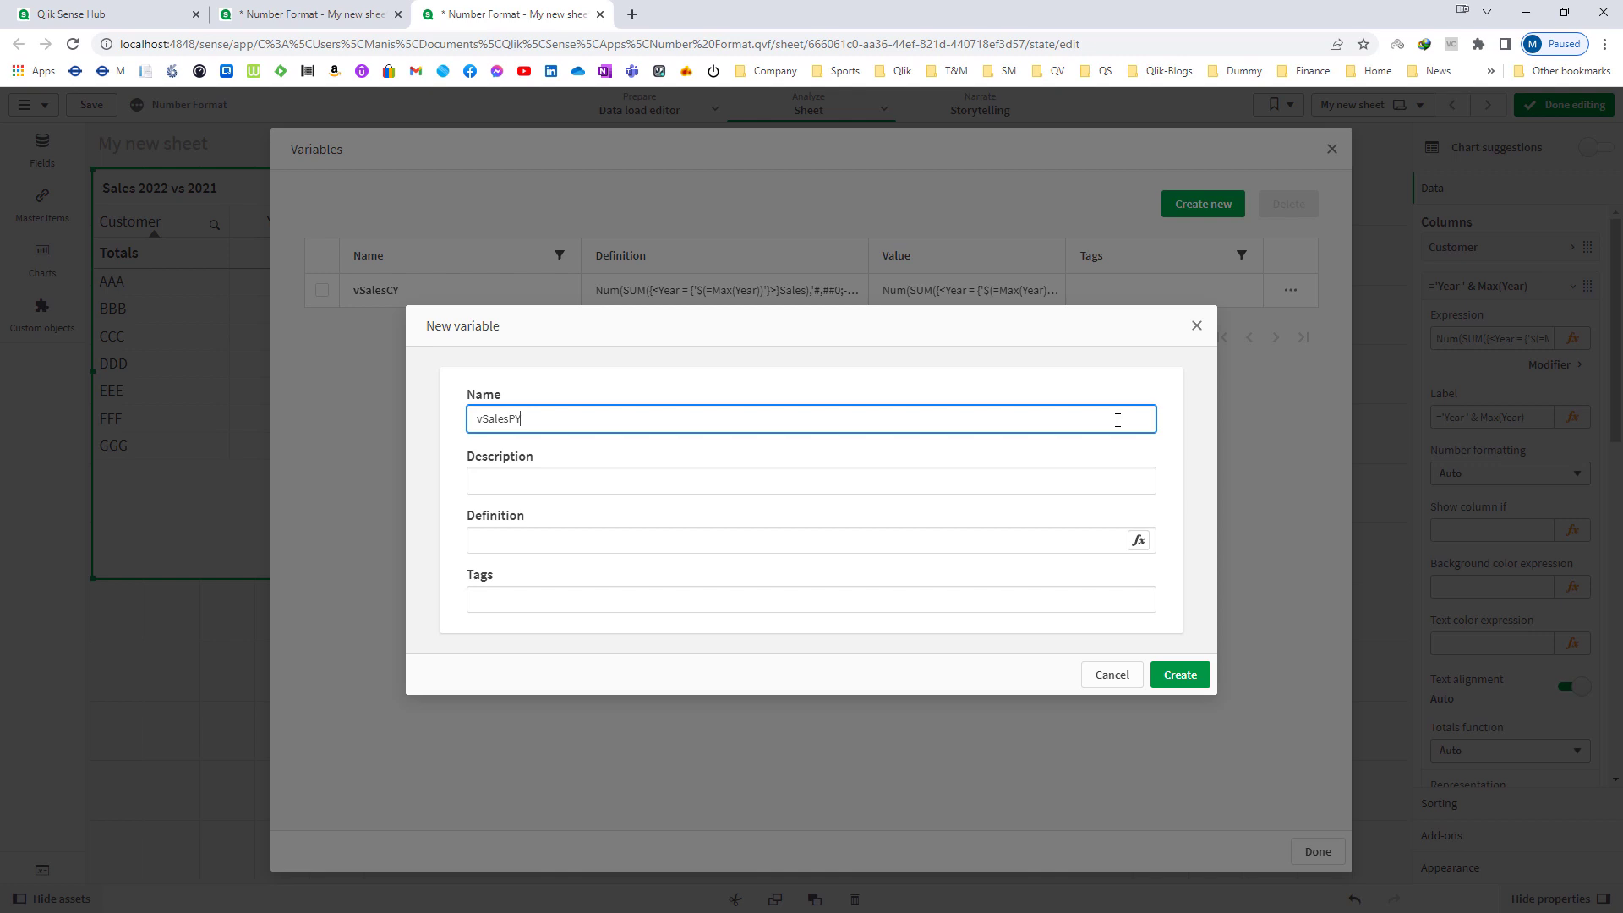
click(1138, 540)
key(ctrl+v)
key(Right)
text(-1)
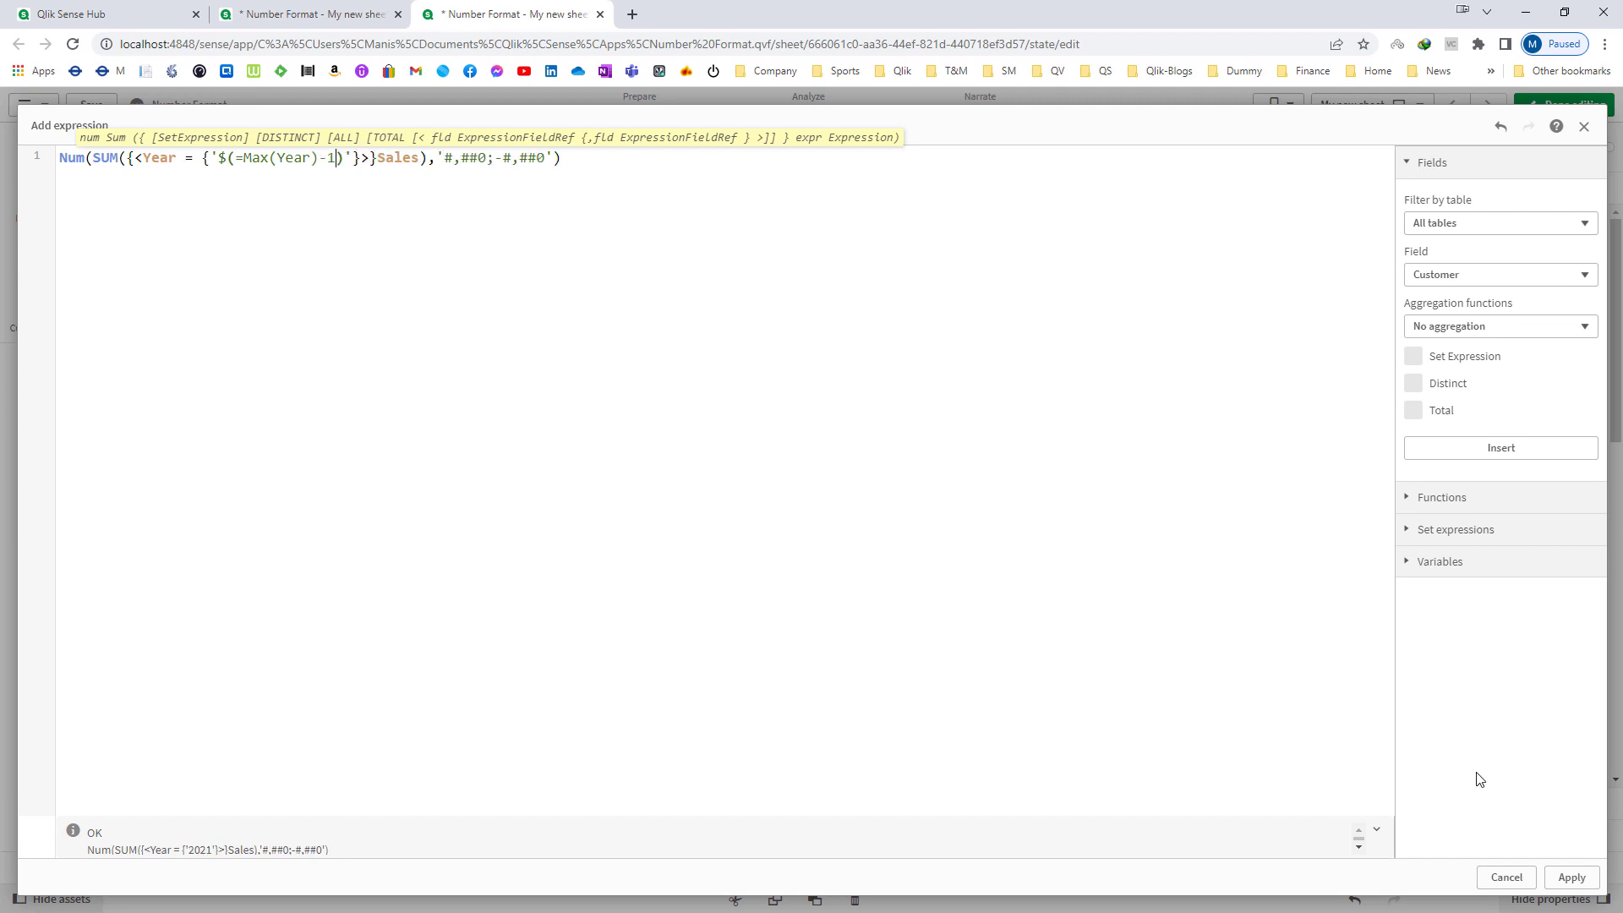
click(1571, 877)
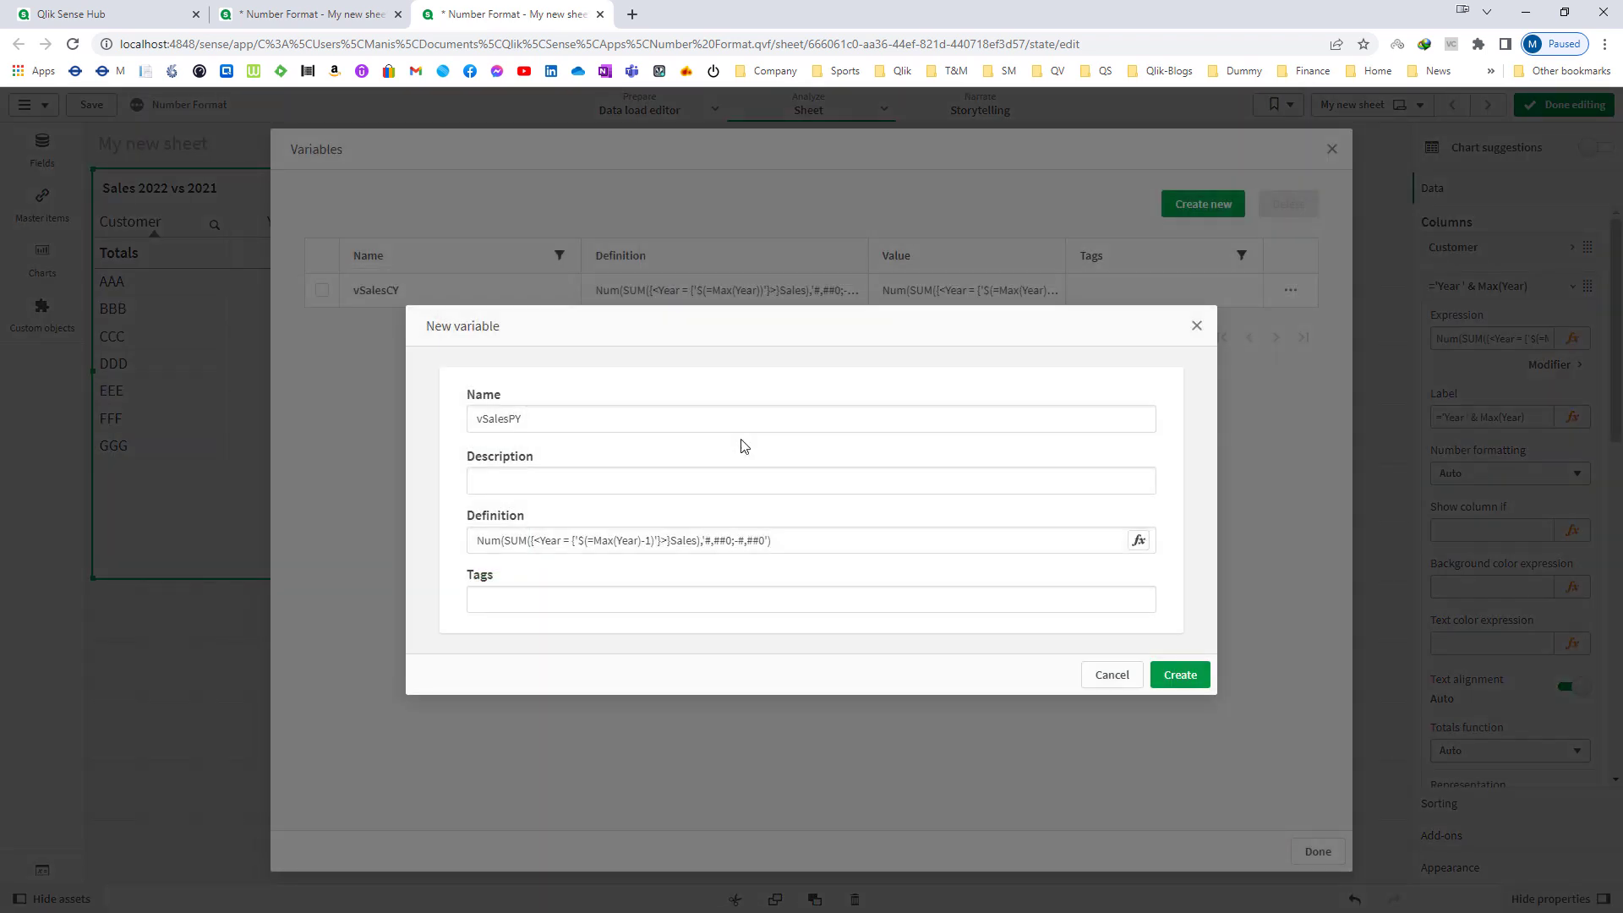
click(1180, 675)
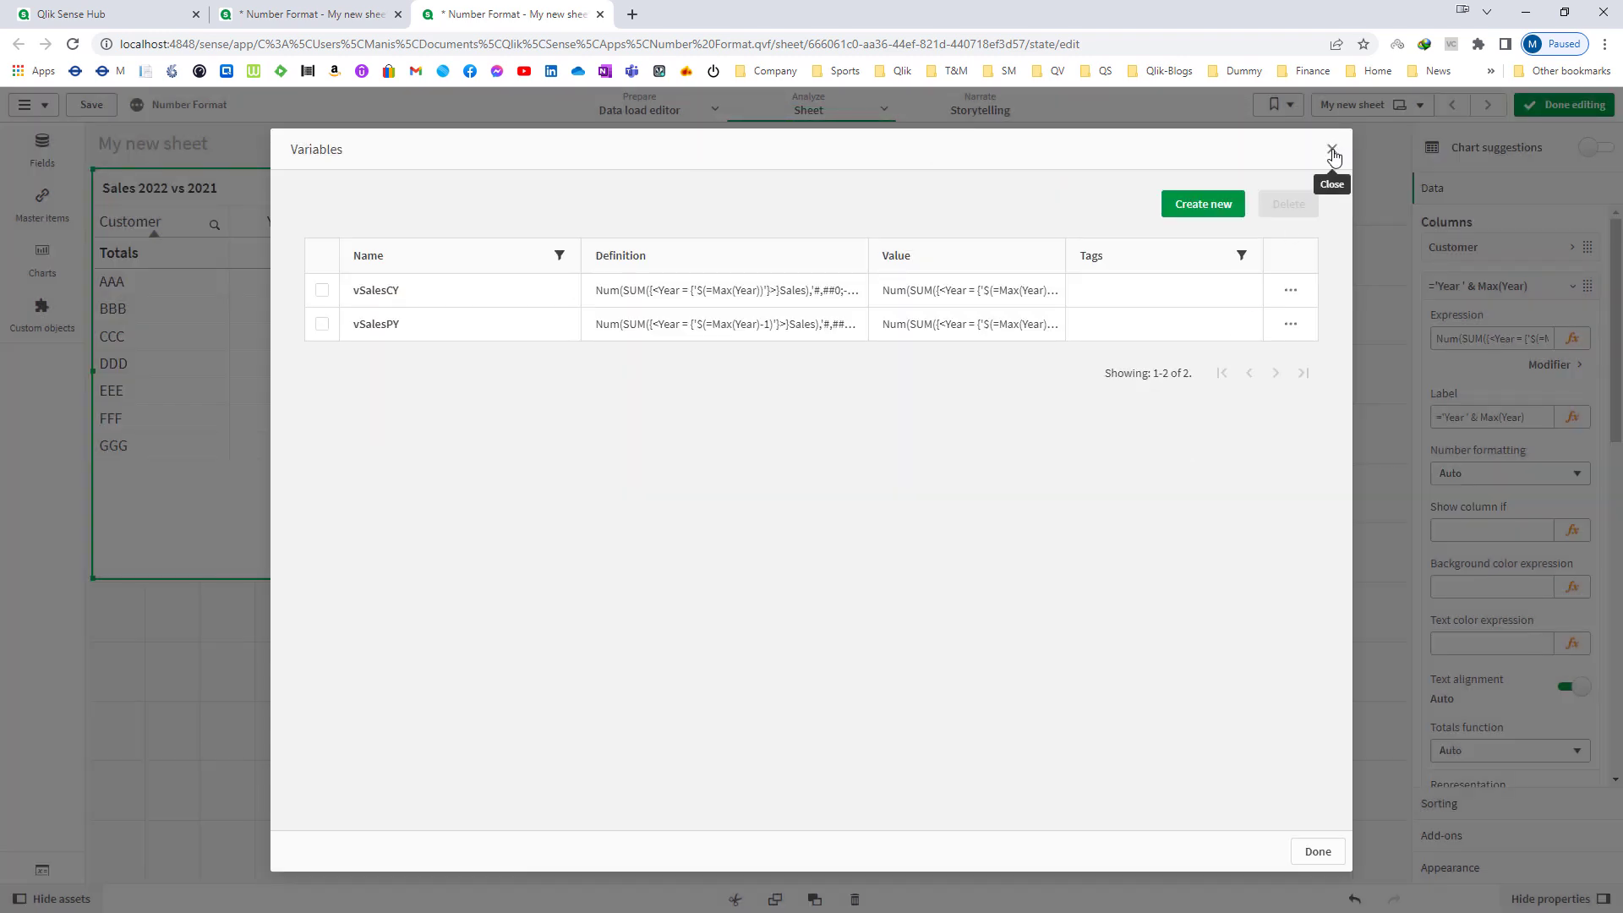
click(1332, 151)
Replace the Max(Year) column's measure expression with $(vSalesCY) and copy the new expression.
click(1572, 338)
key(ctrl+a)
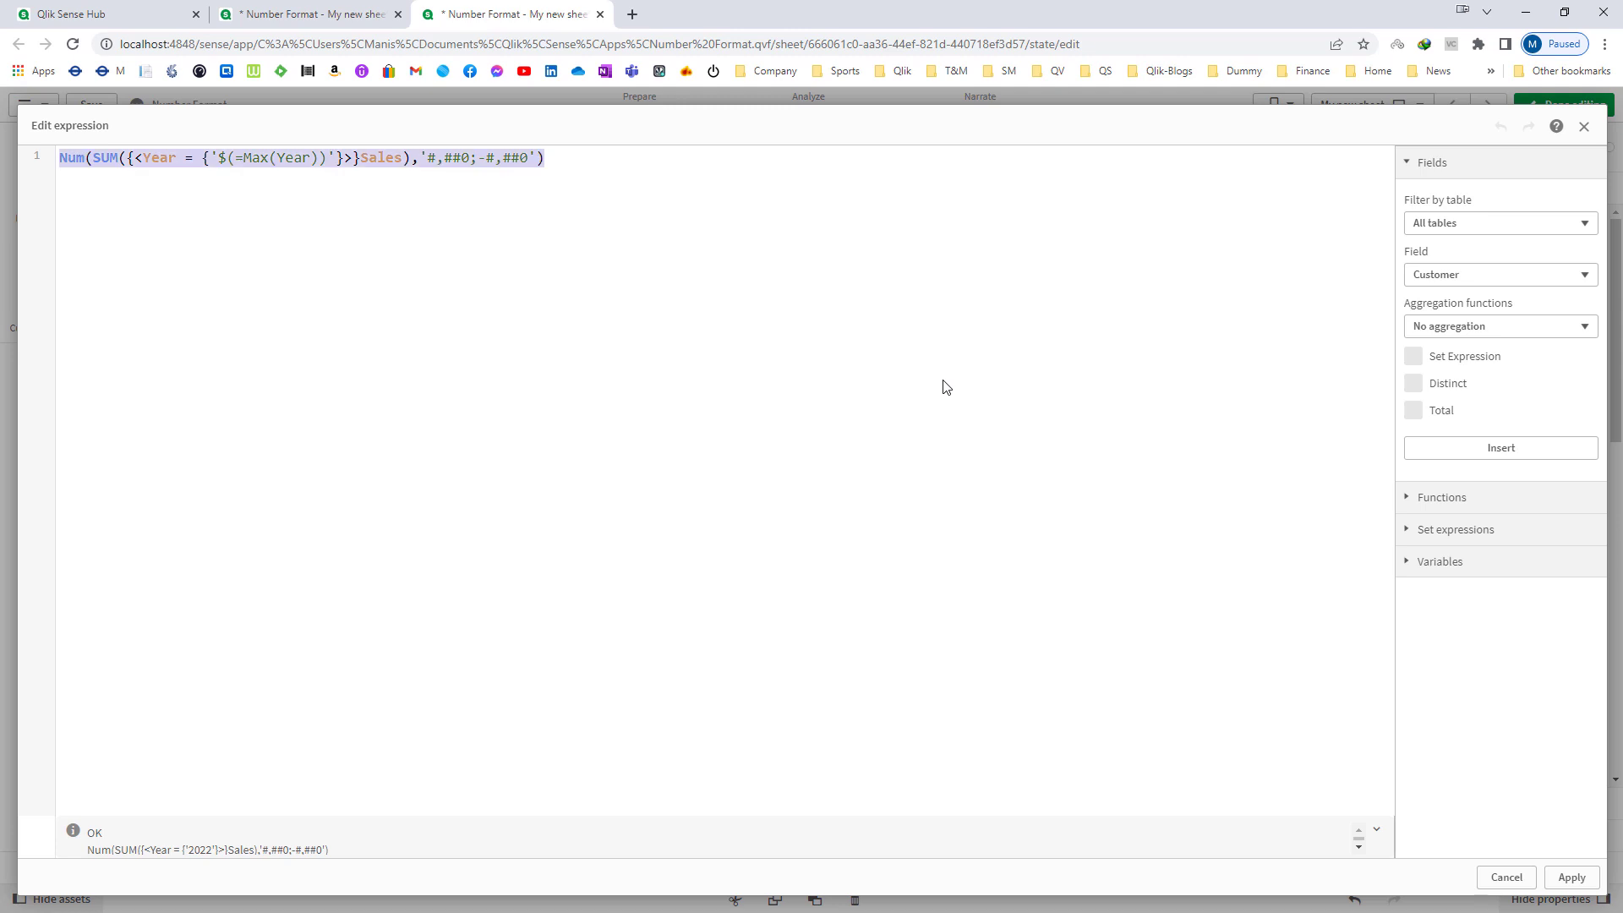
text($(v)
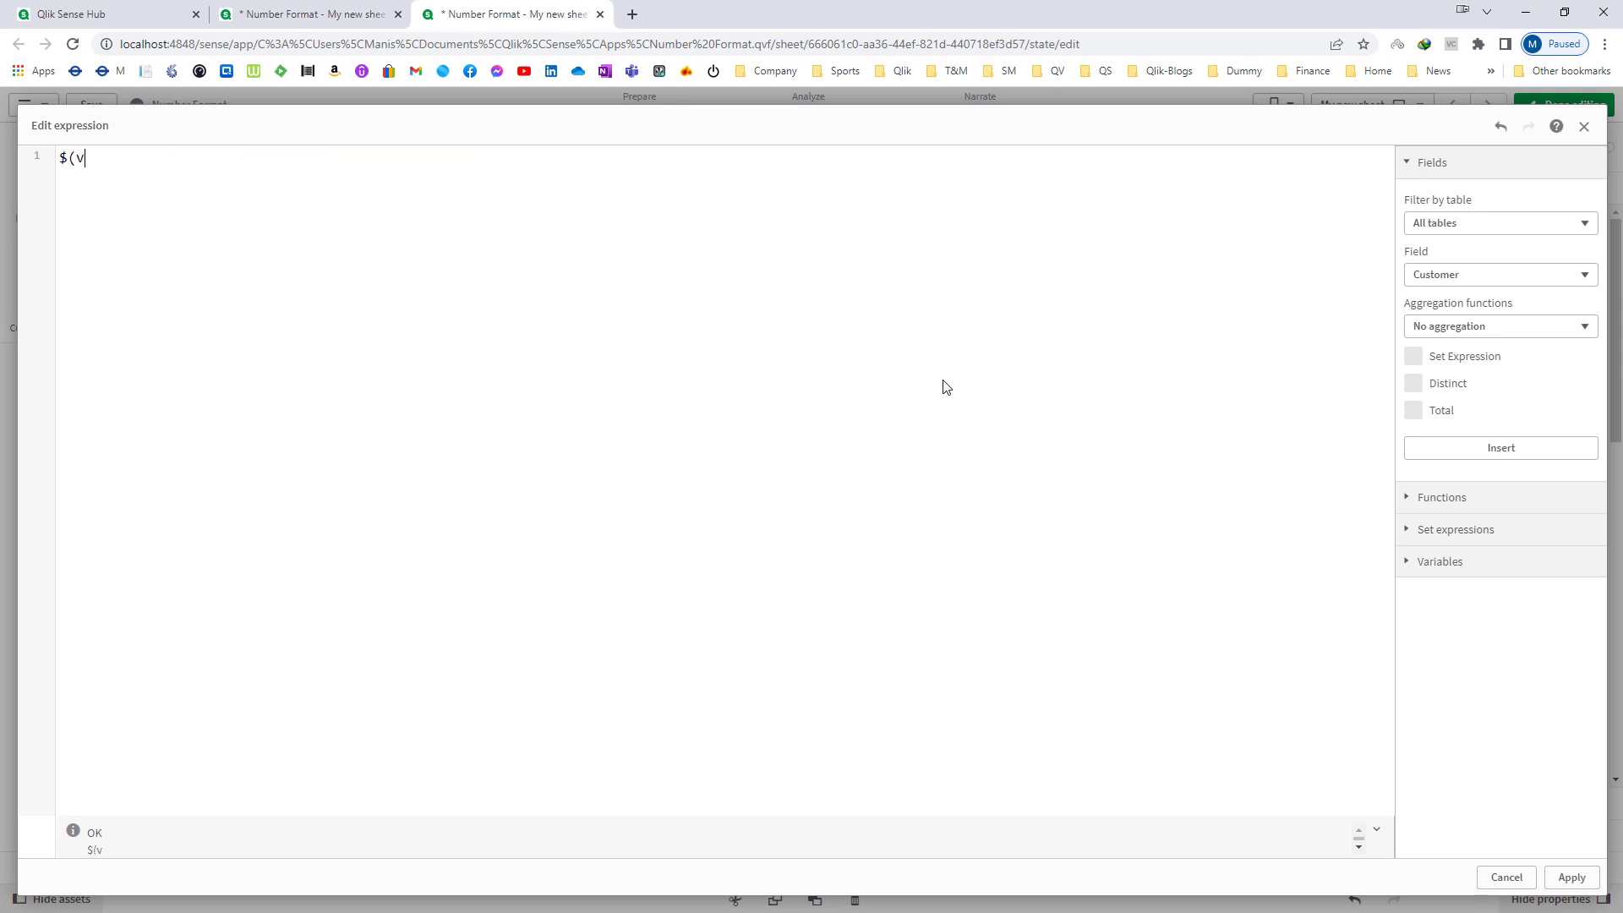
text(SalesC)
key(Return)
text())
key(ctrl+a)
key(ctrl+c)
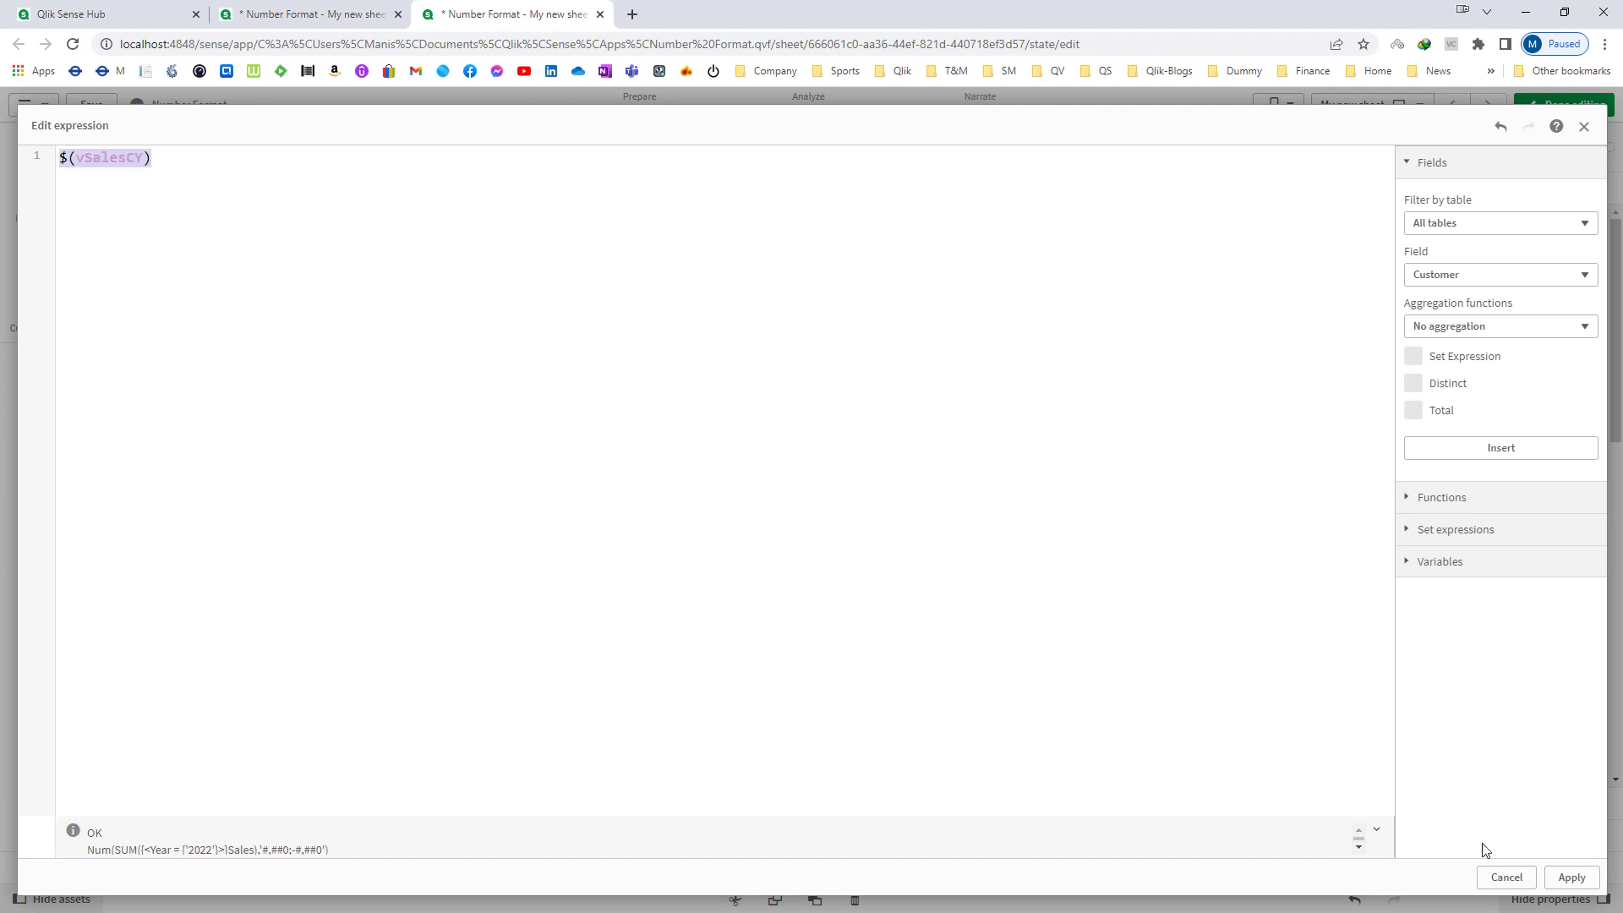
click(1568, 876)
Replace the previous-year column's measure expression with $(vSalesPY).
click(1512, 324)
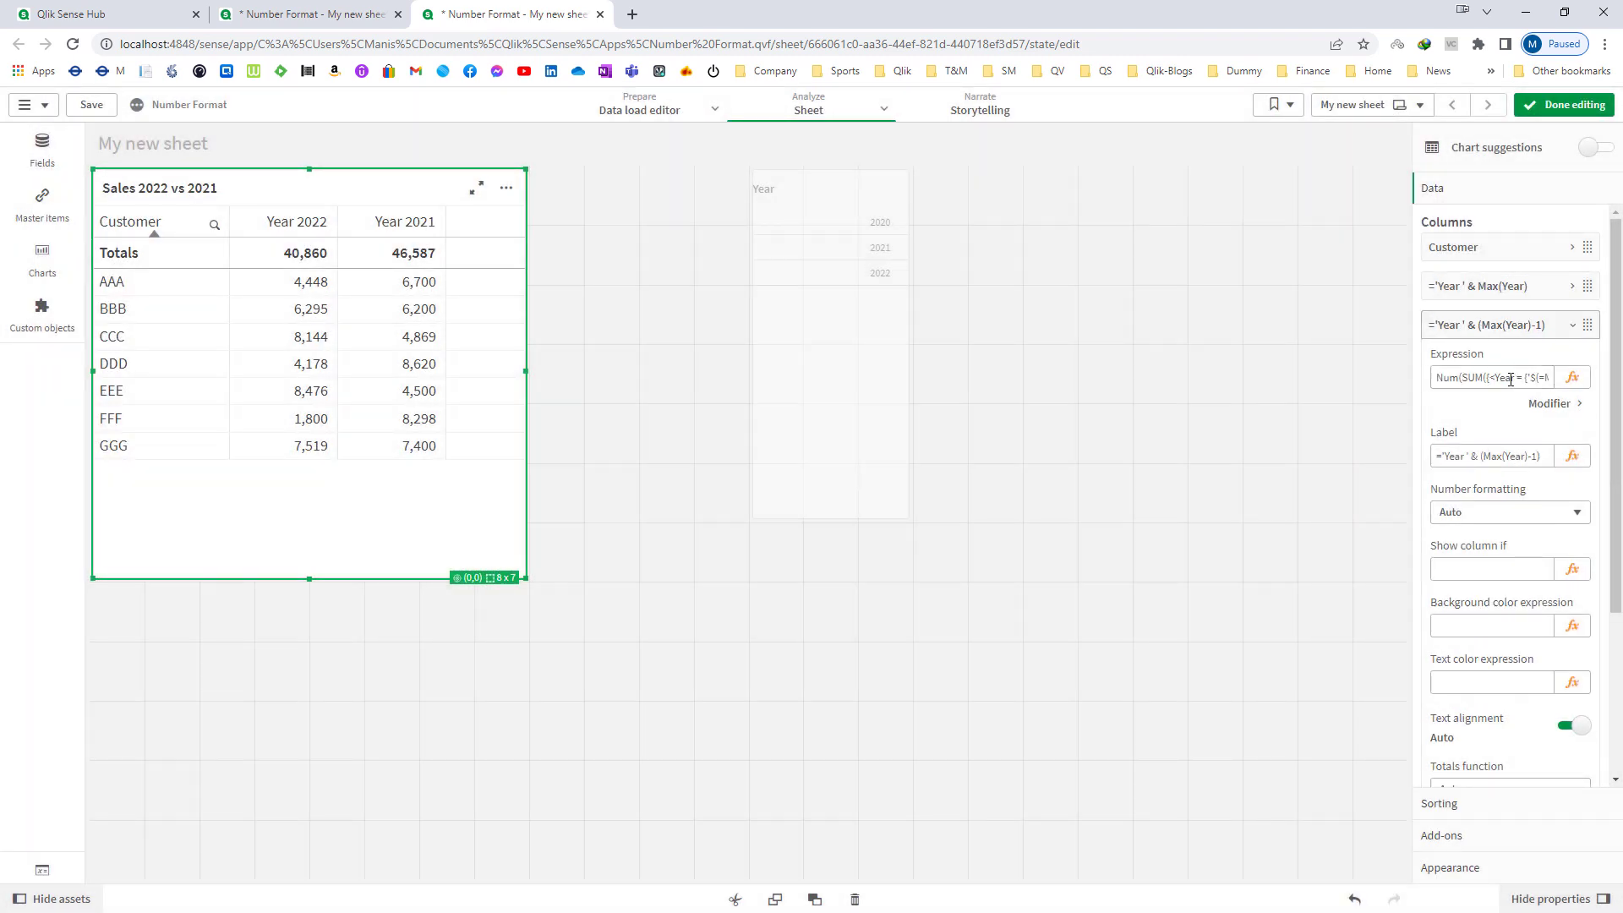
click(1572, 378)
key(ctrl+a)
key(ctrl+v)
key(Left)
key(shift+Left)
text(P)
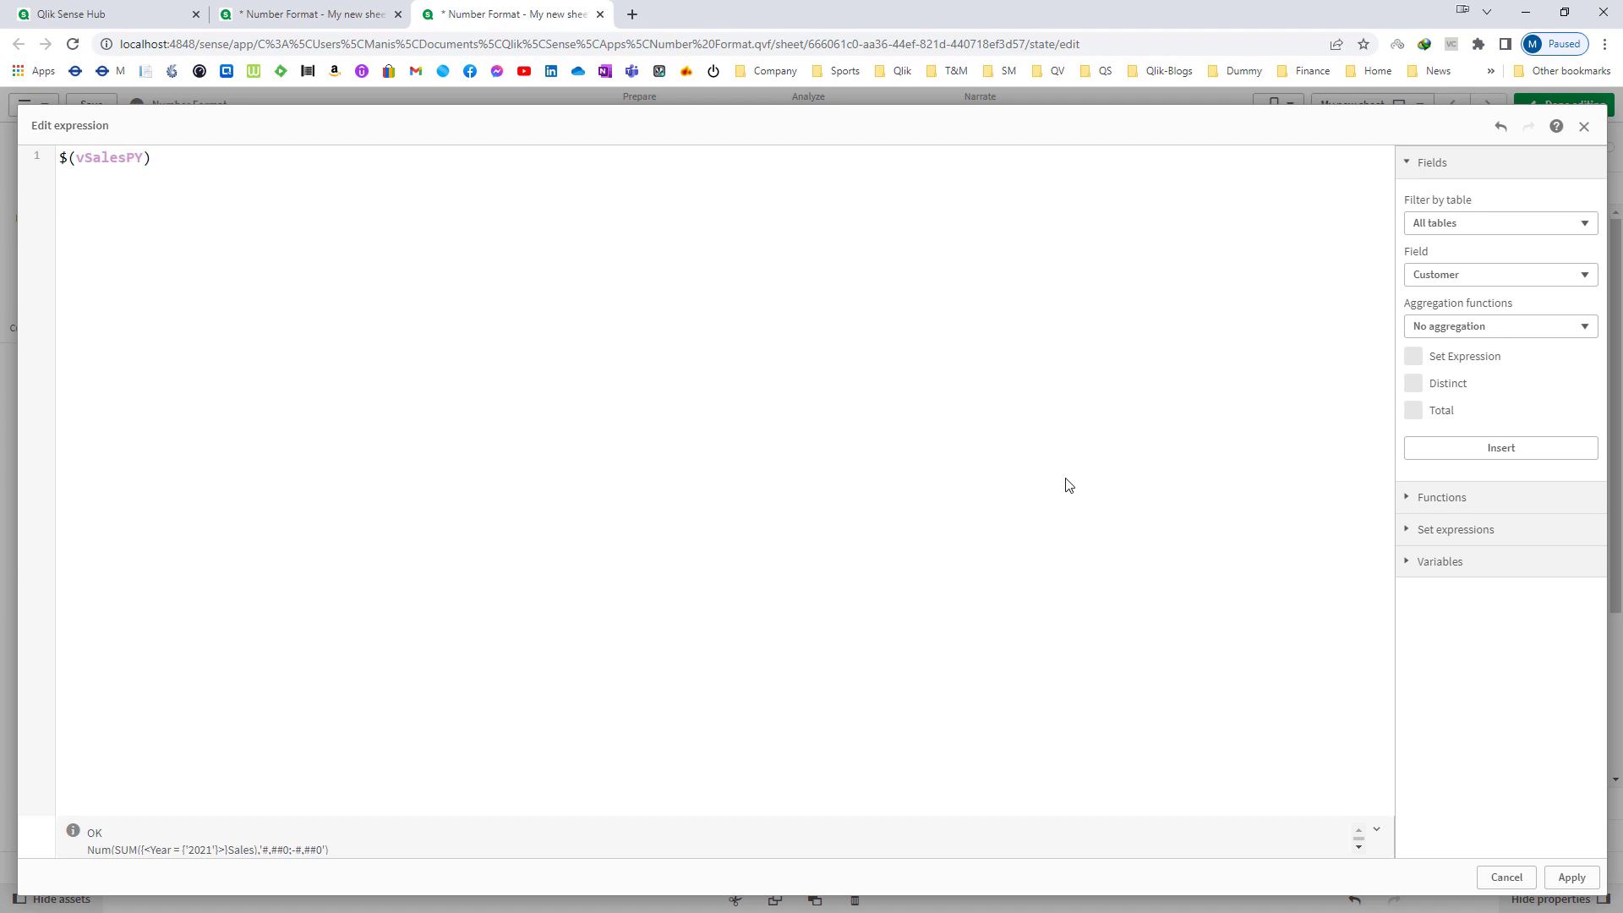
click(1565, 872)
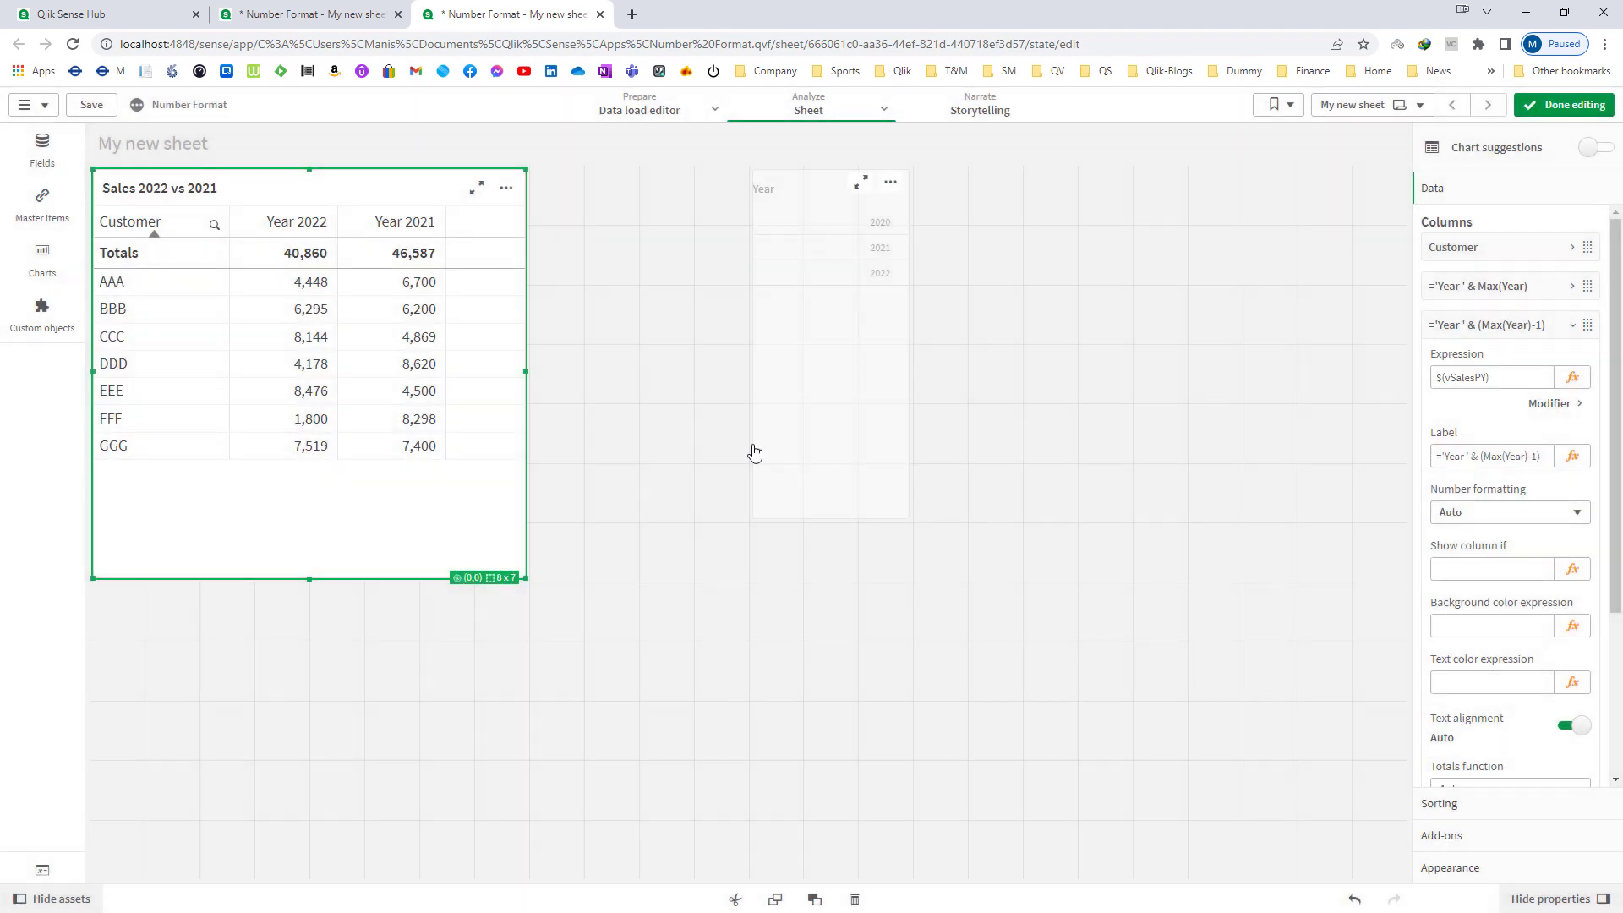
Add a measure column to the table with the expression $(vSalesCY) - $(vSalesPY).
click(1477, 325)
click(1501, 375)
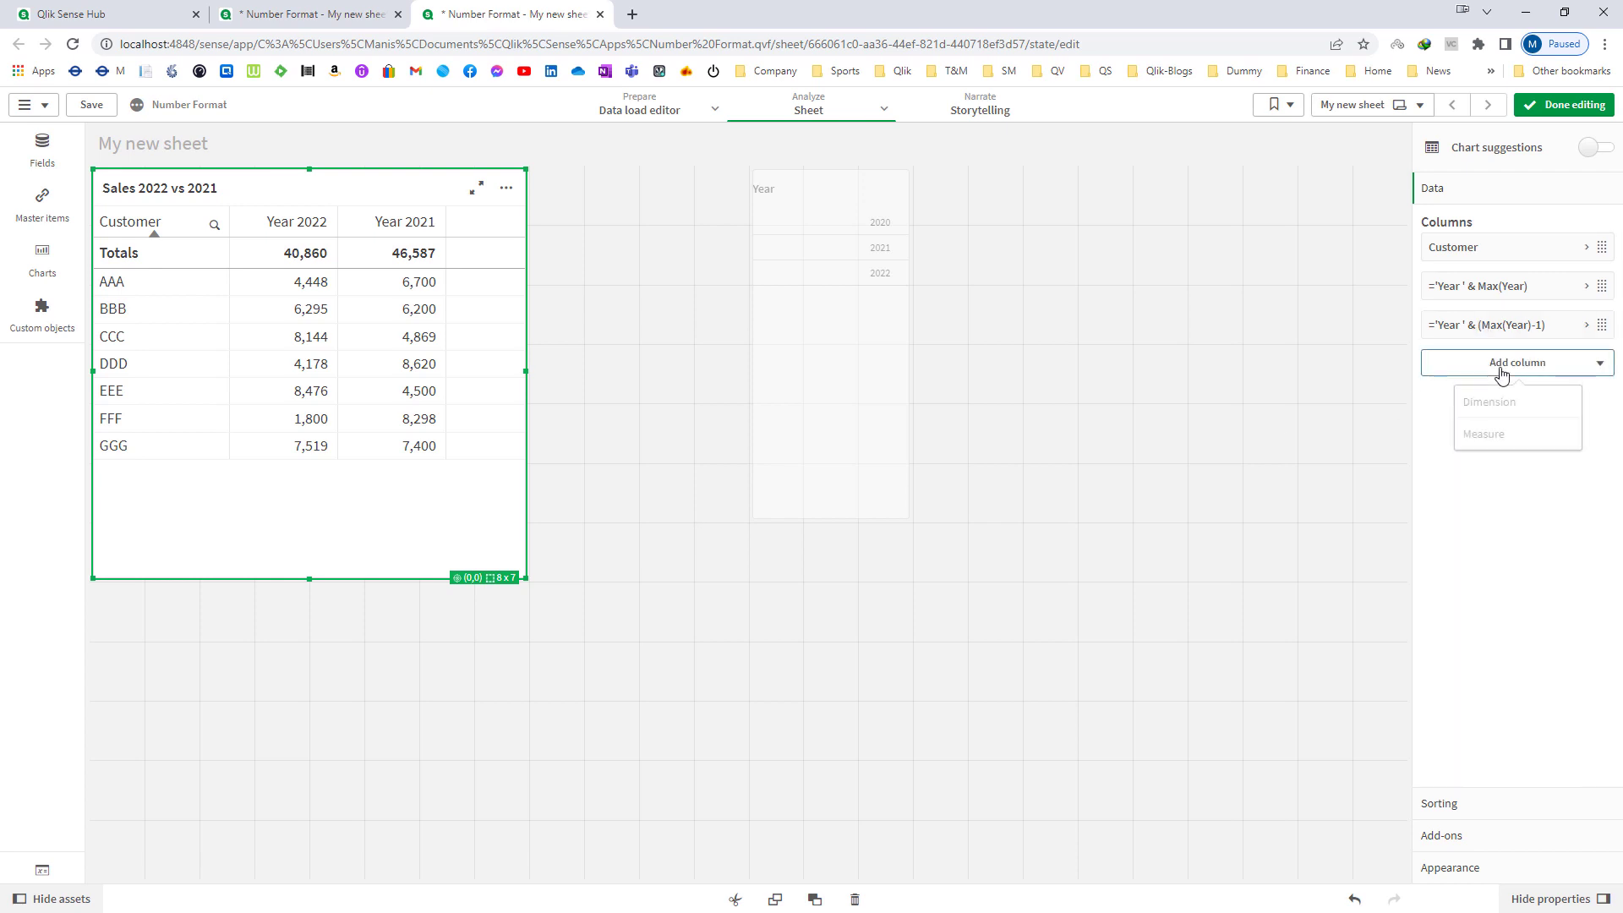
click(1499, 435)
click(1588, 406)
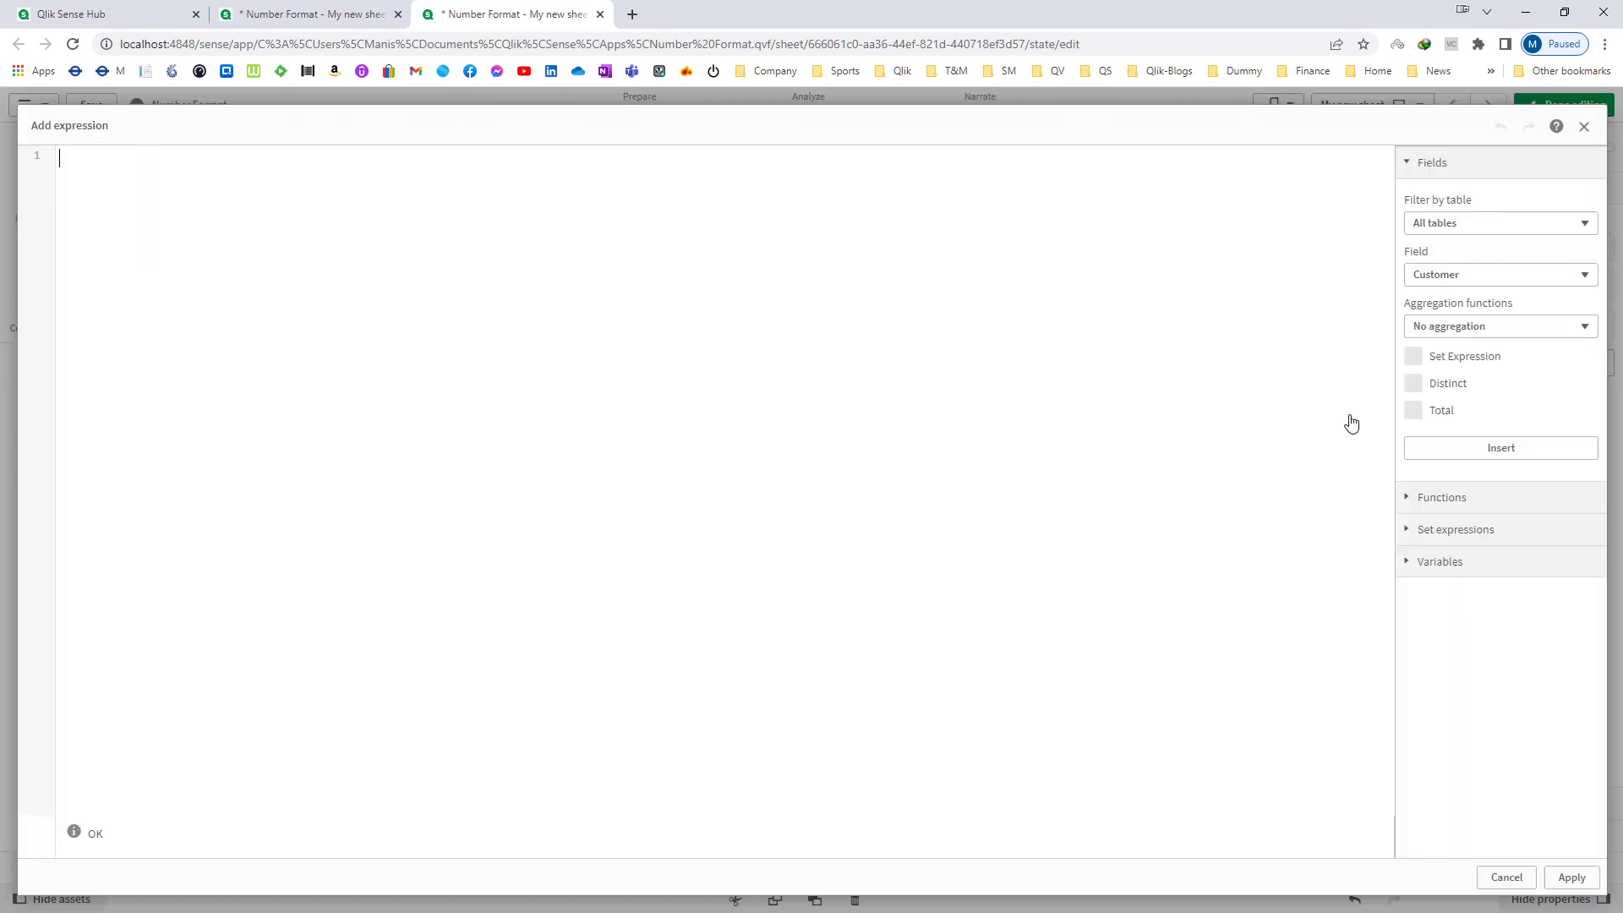
text($(v)
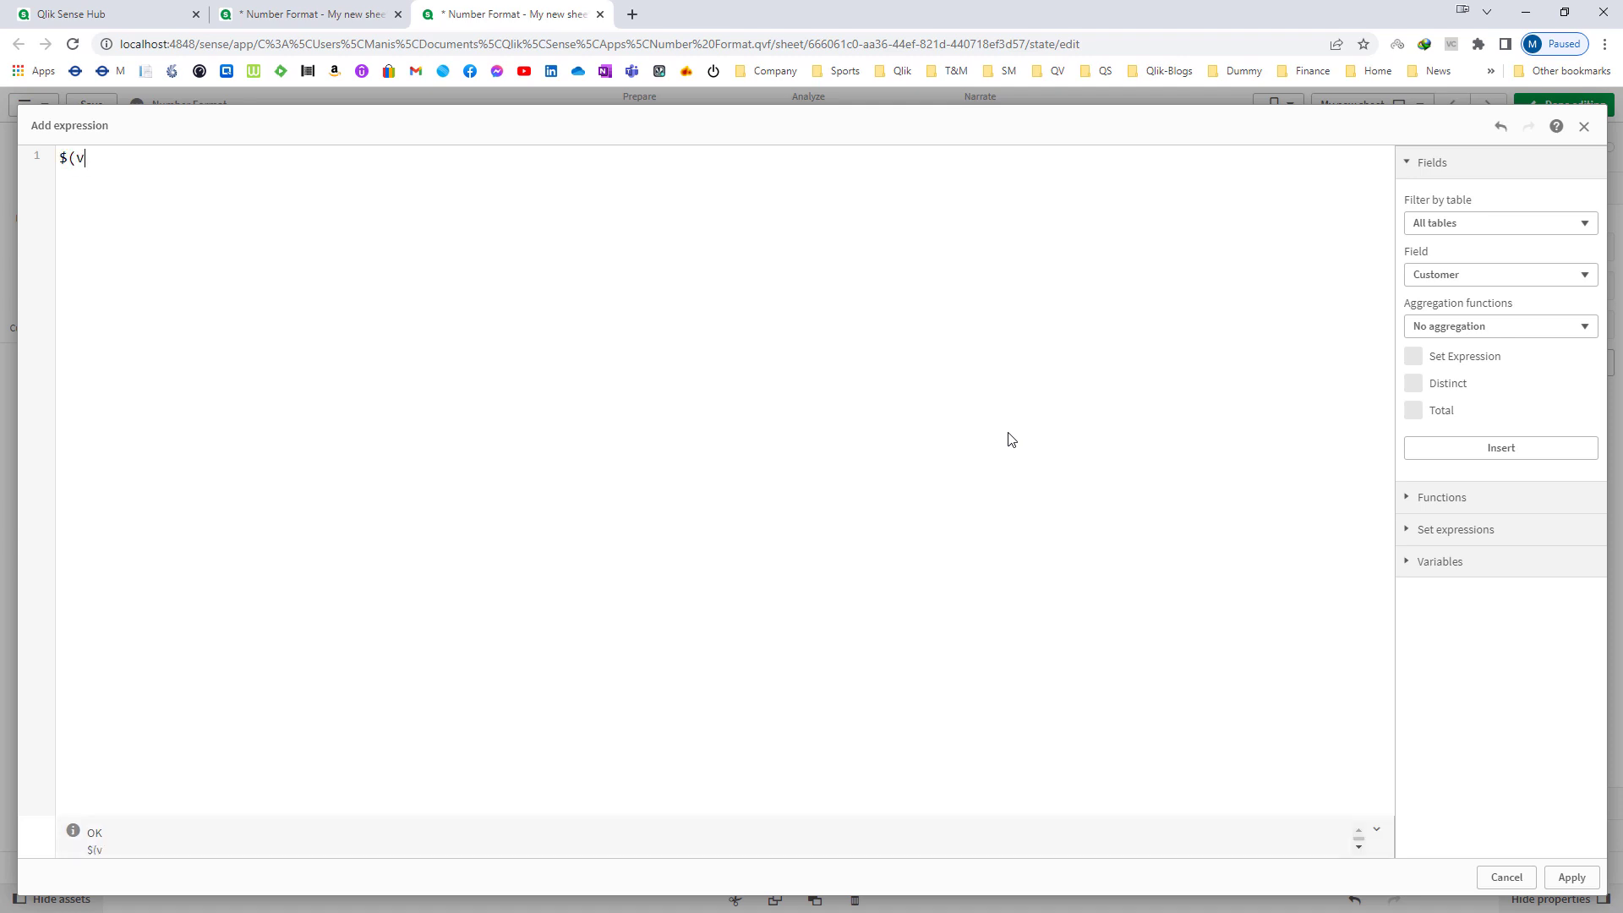
text(SalesCY) - $(vS)
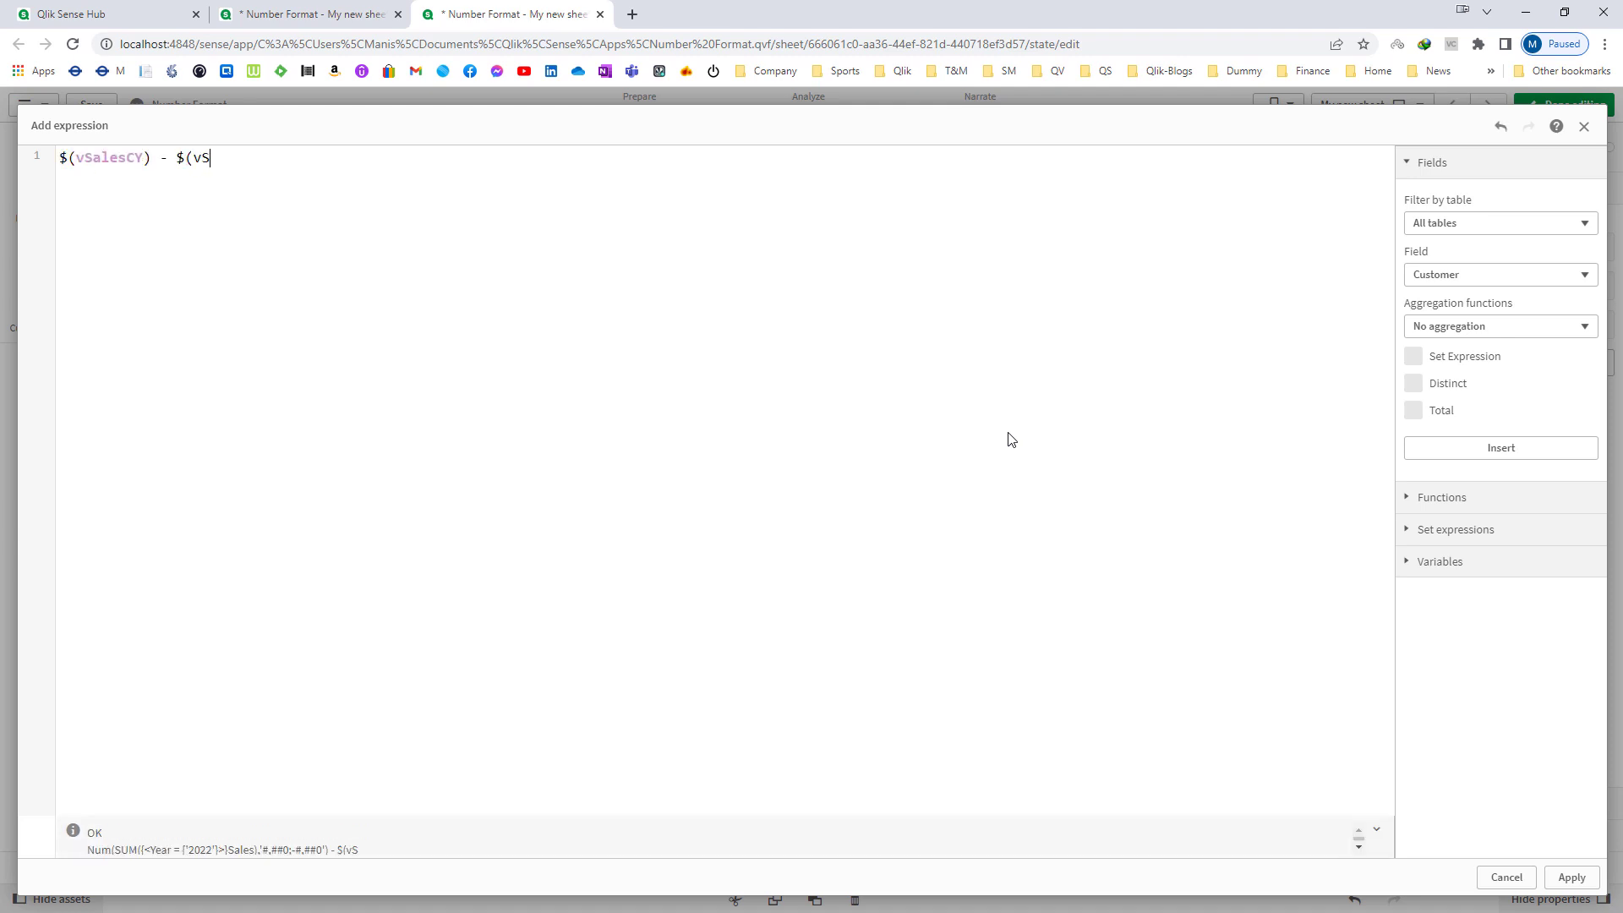
text(alesPY)
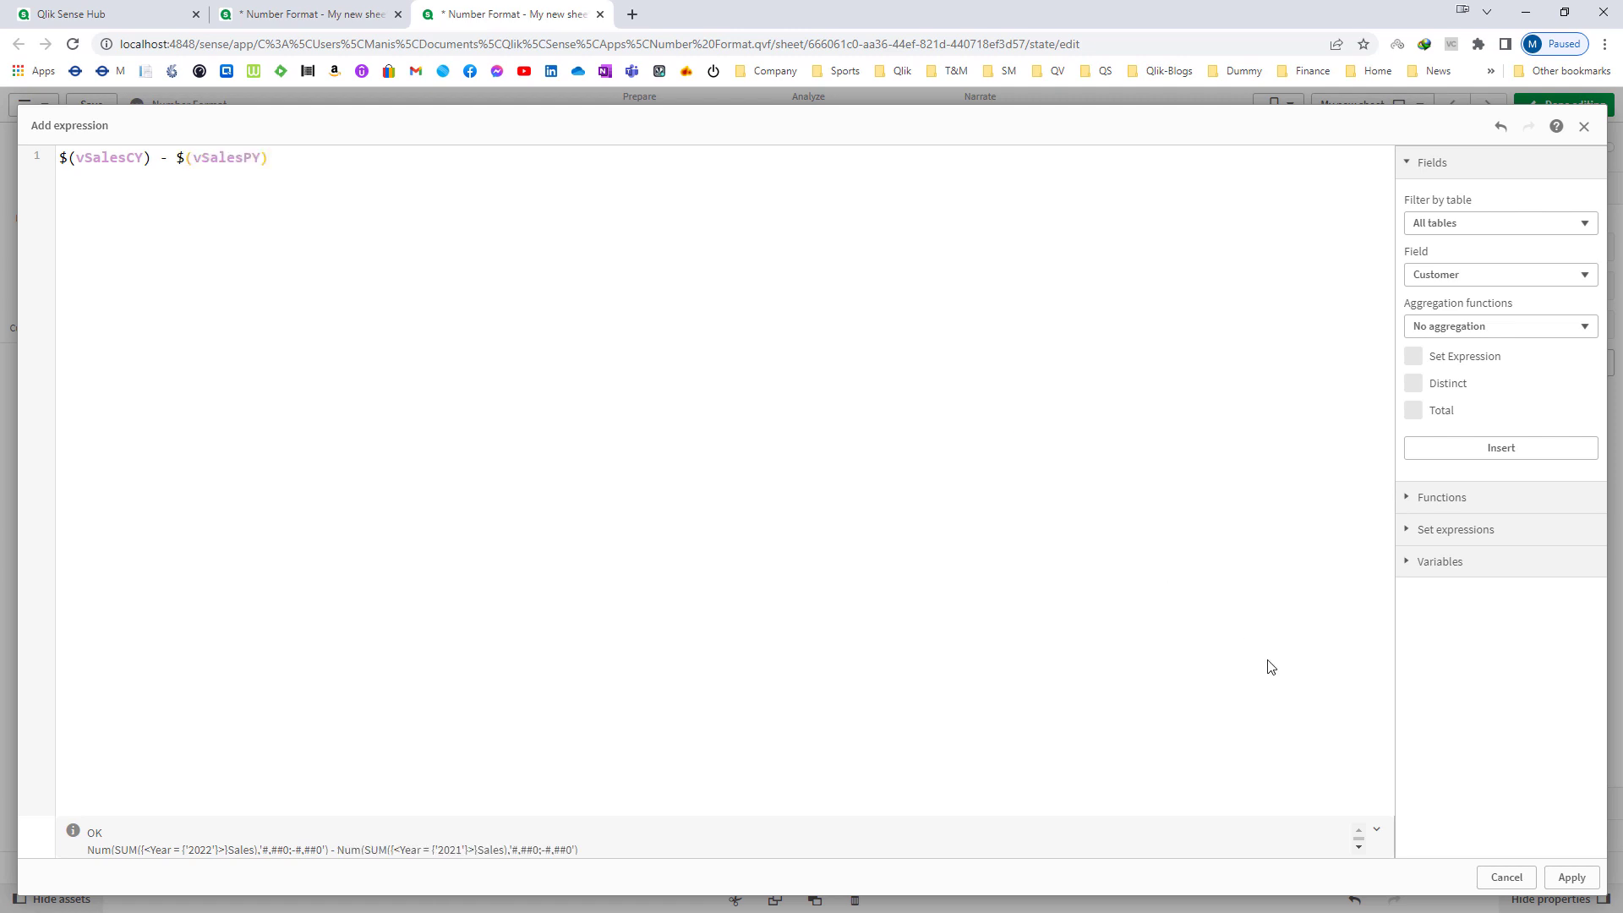
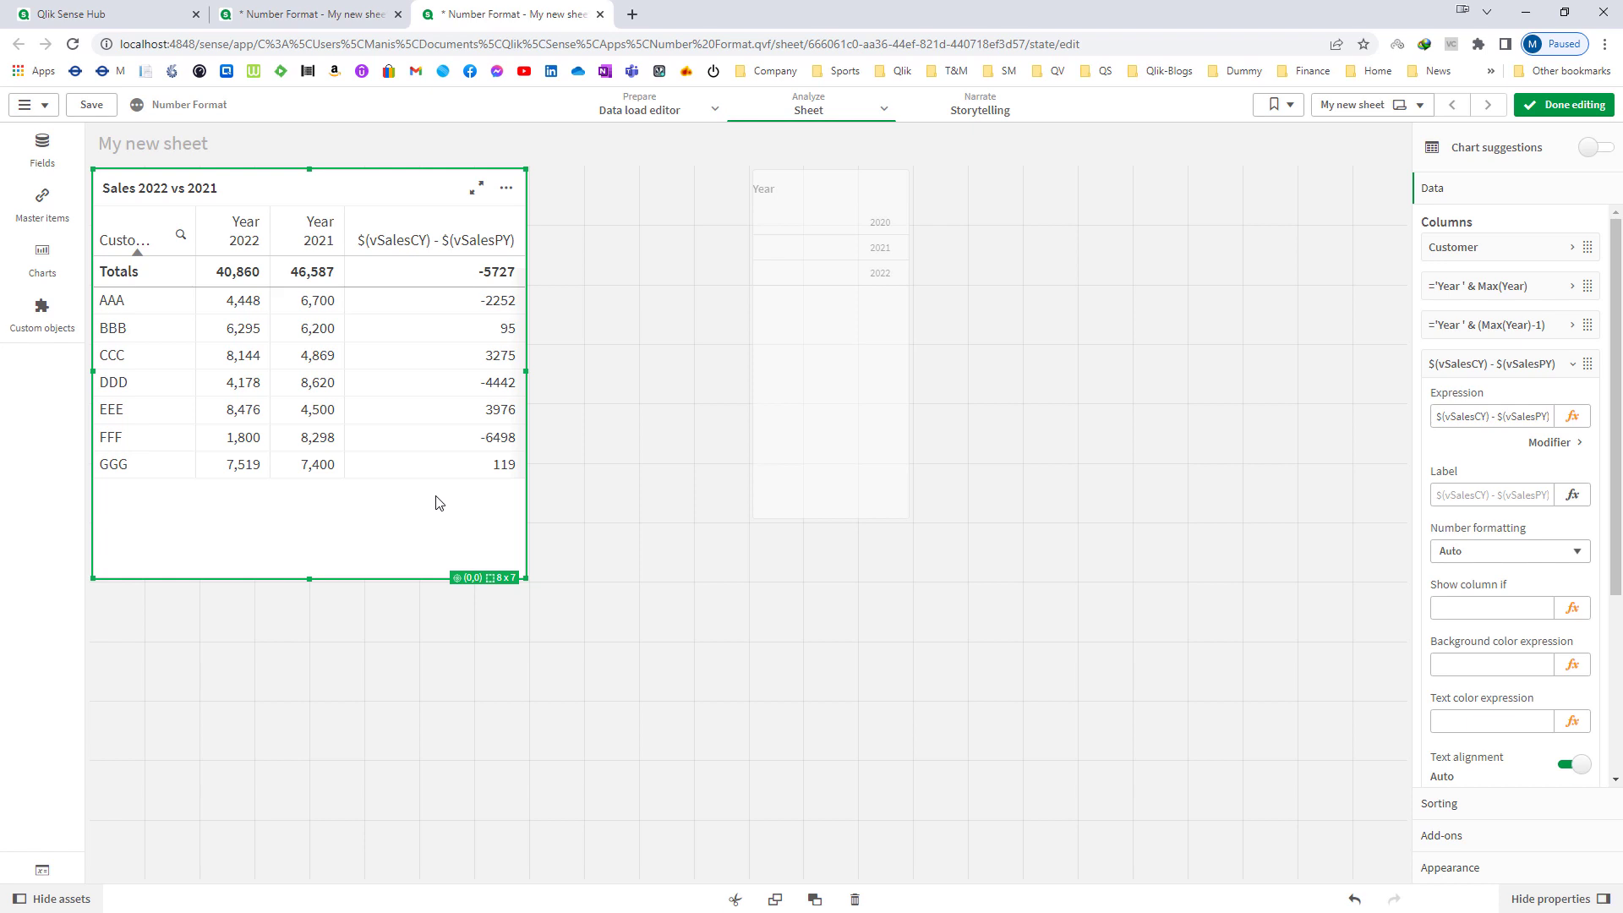
key(ctrl+z)
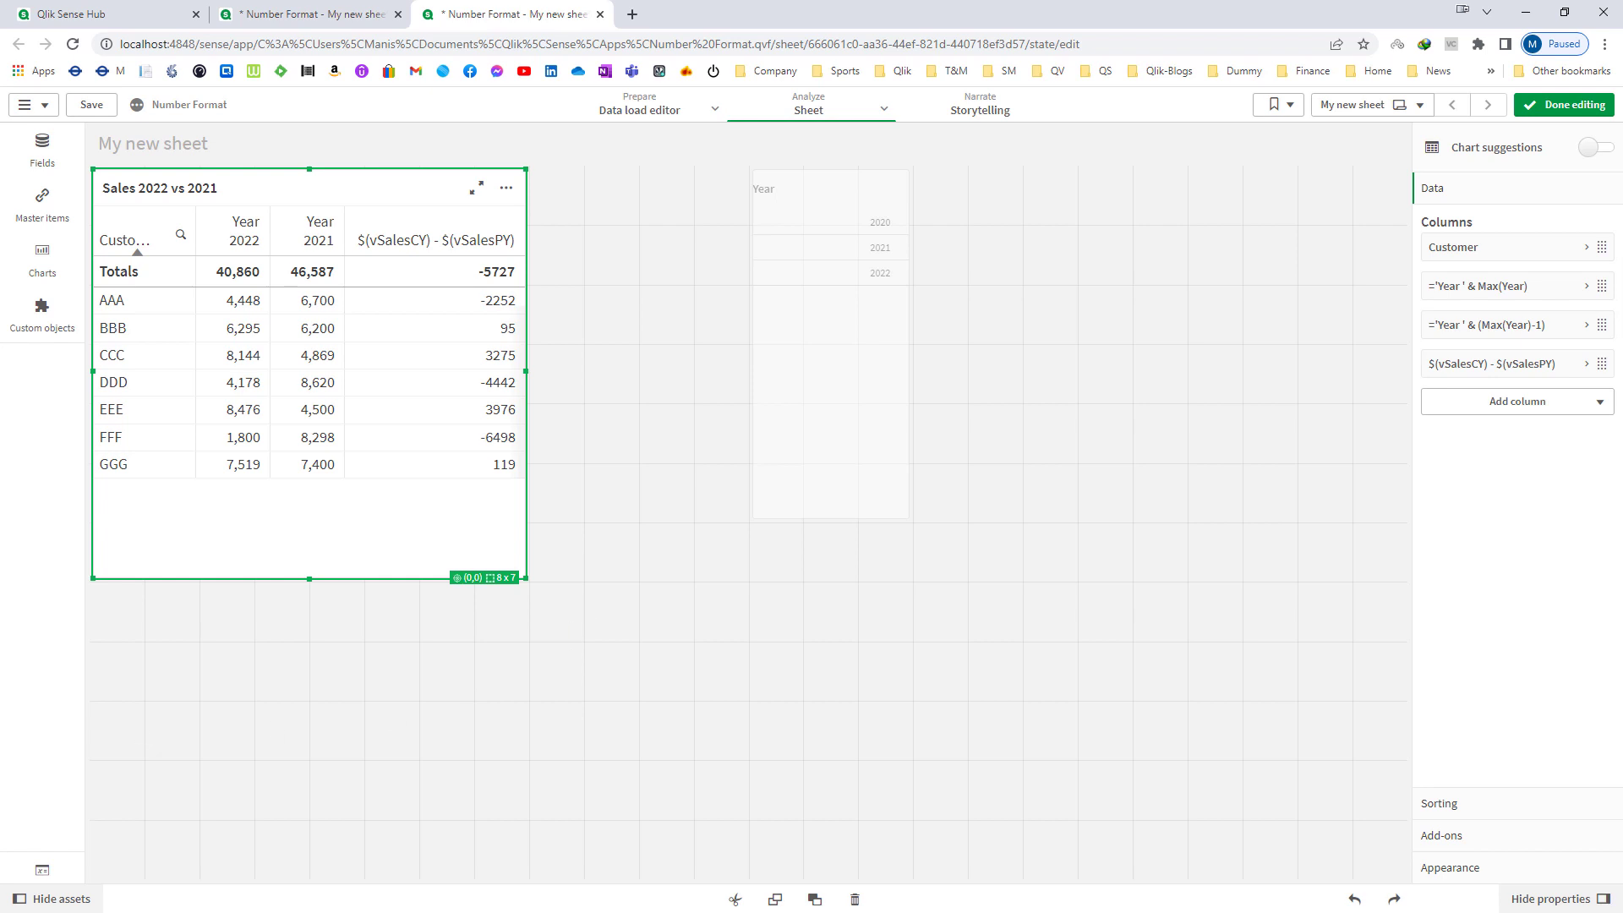
Insert a KPI between the table and the Year filter pane, shorten it to 4 x 2 cells and set its measure to CHR(9650).
click(40, 257)
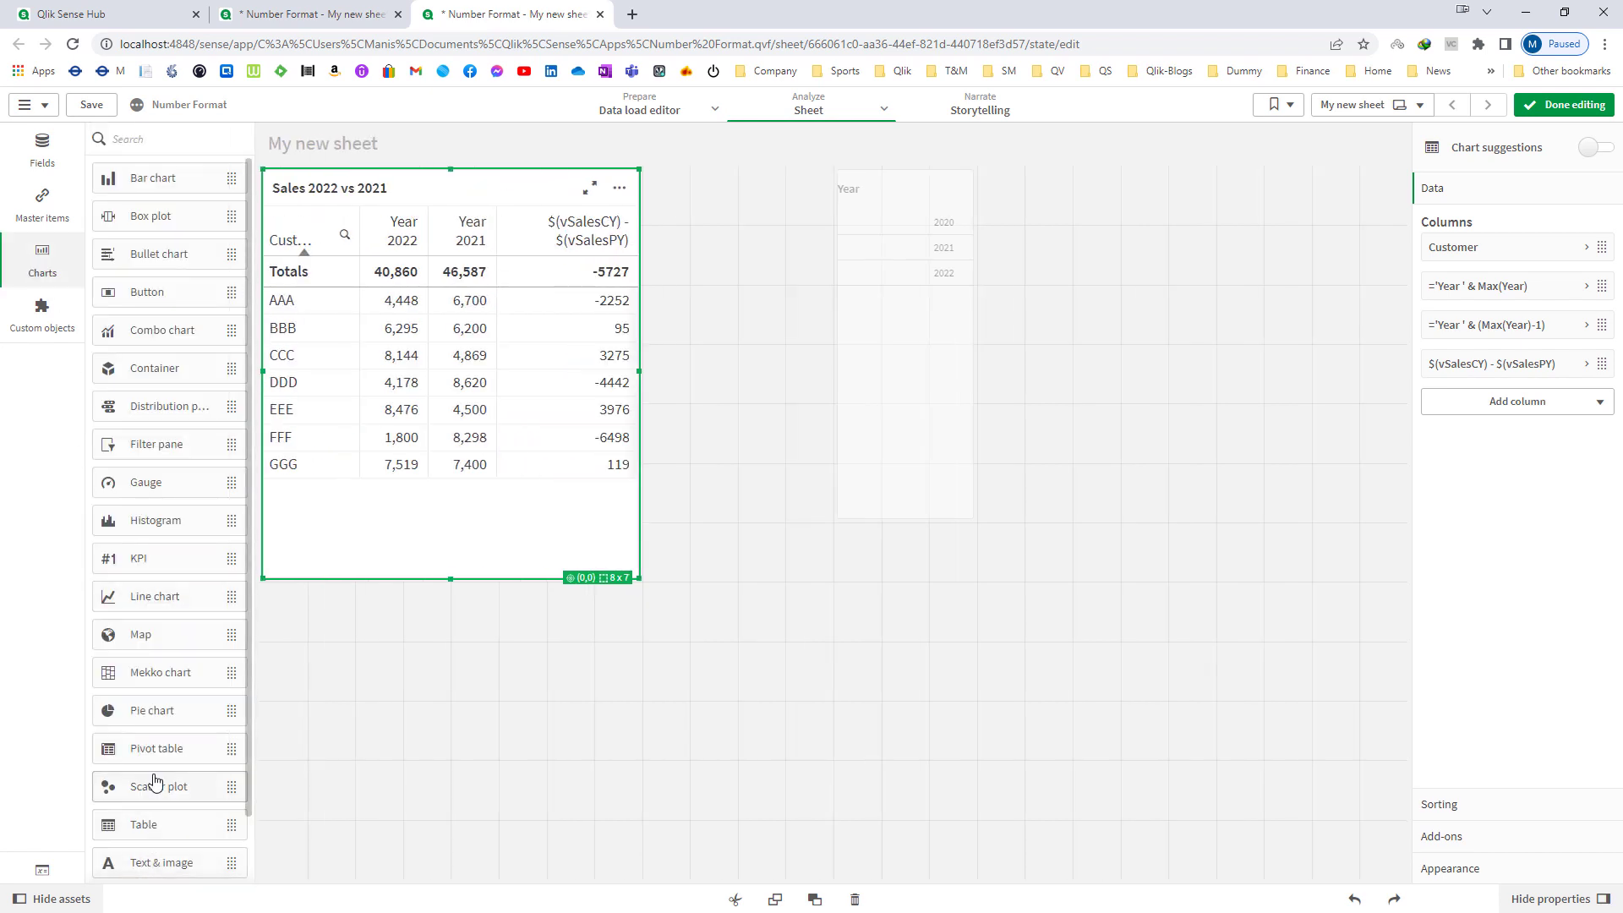
drag(159, 566, 724, 374)
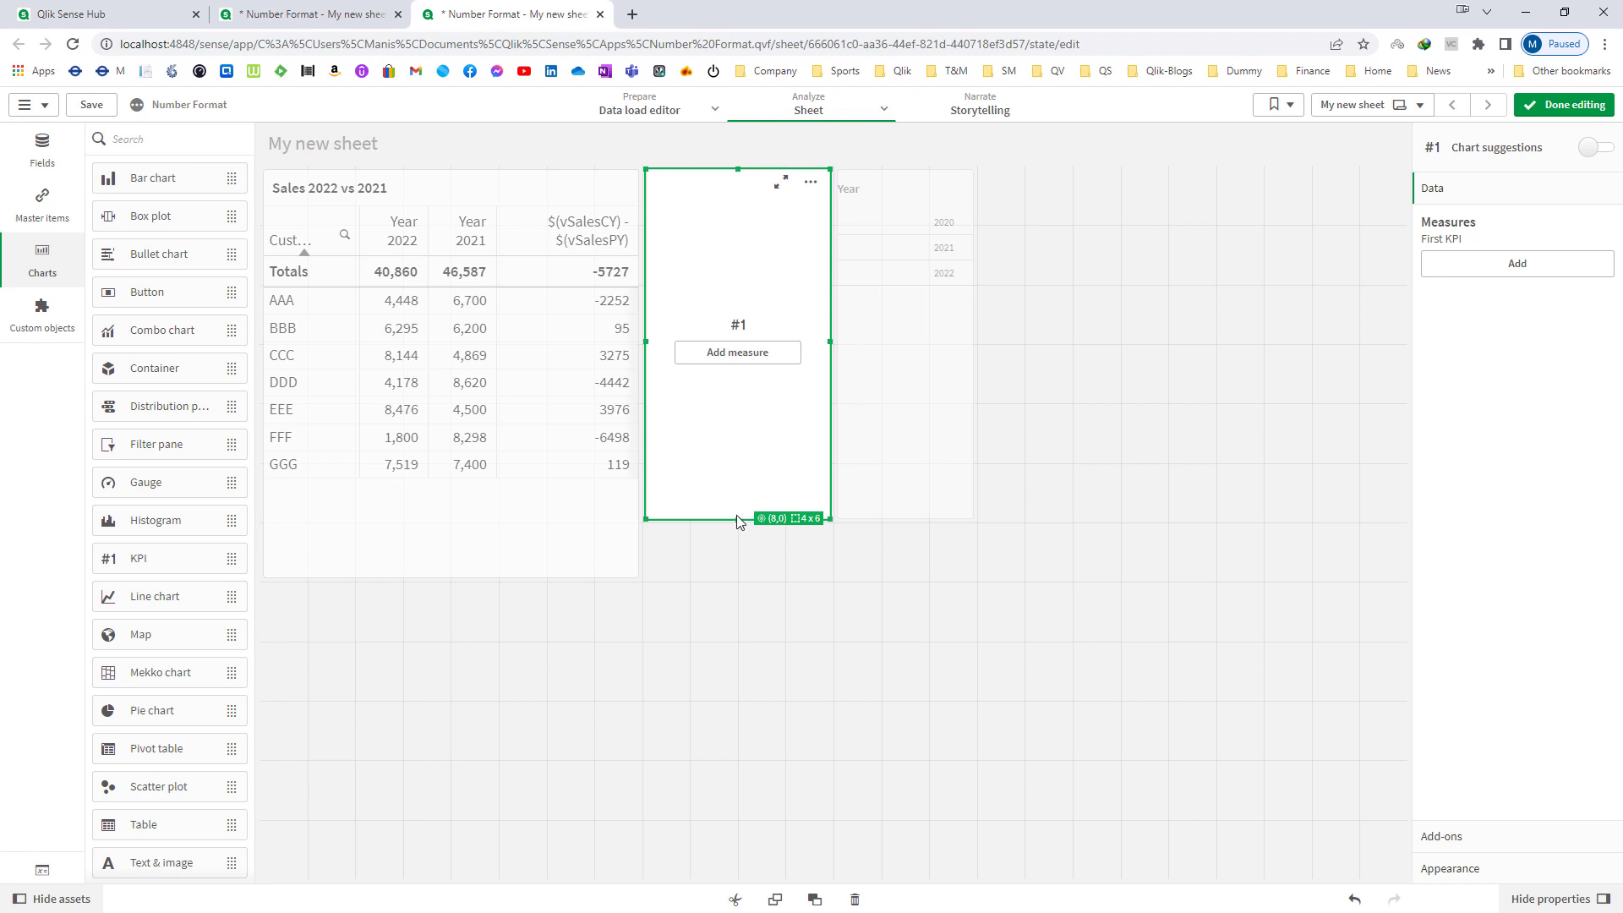
drag(738, 519, 735, 304)
click(747, 251)
text(CHR(96)
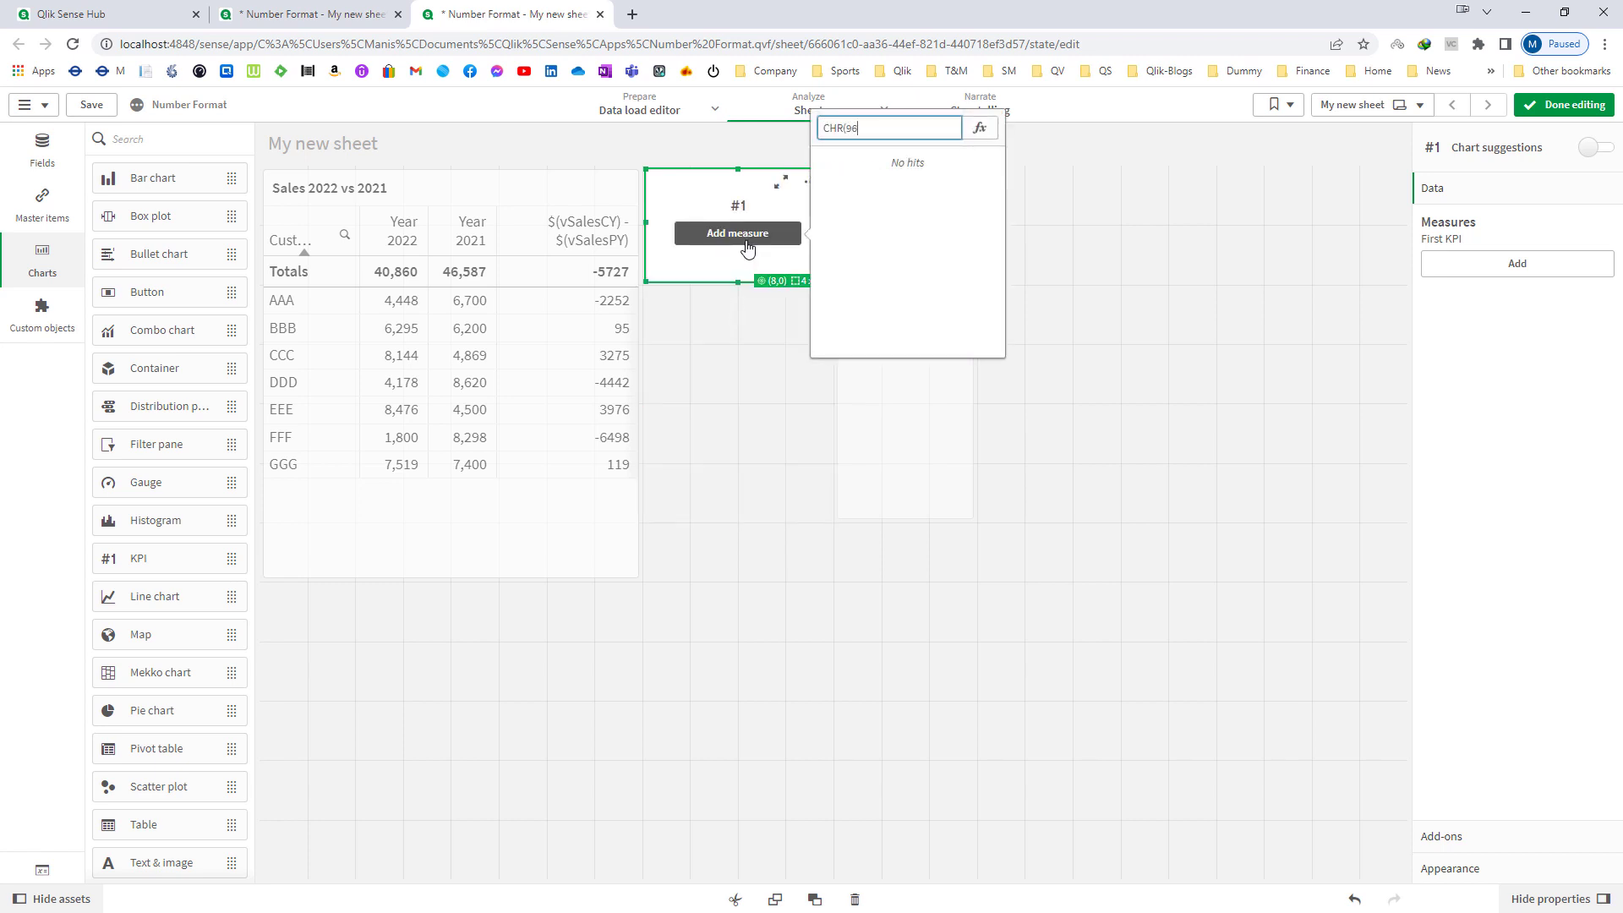
text(50))
key(Return)
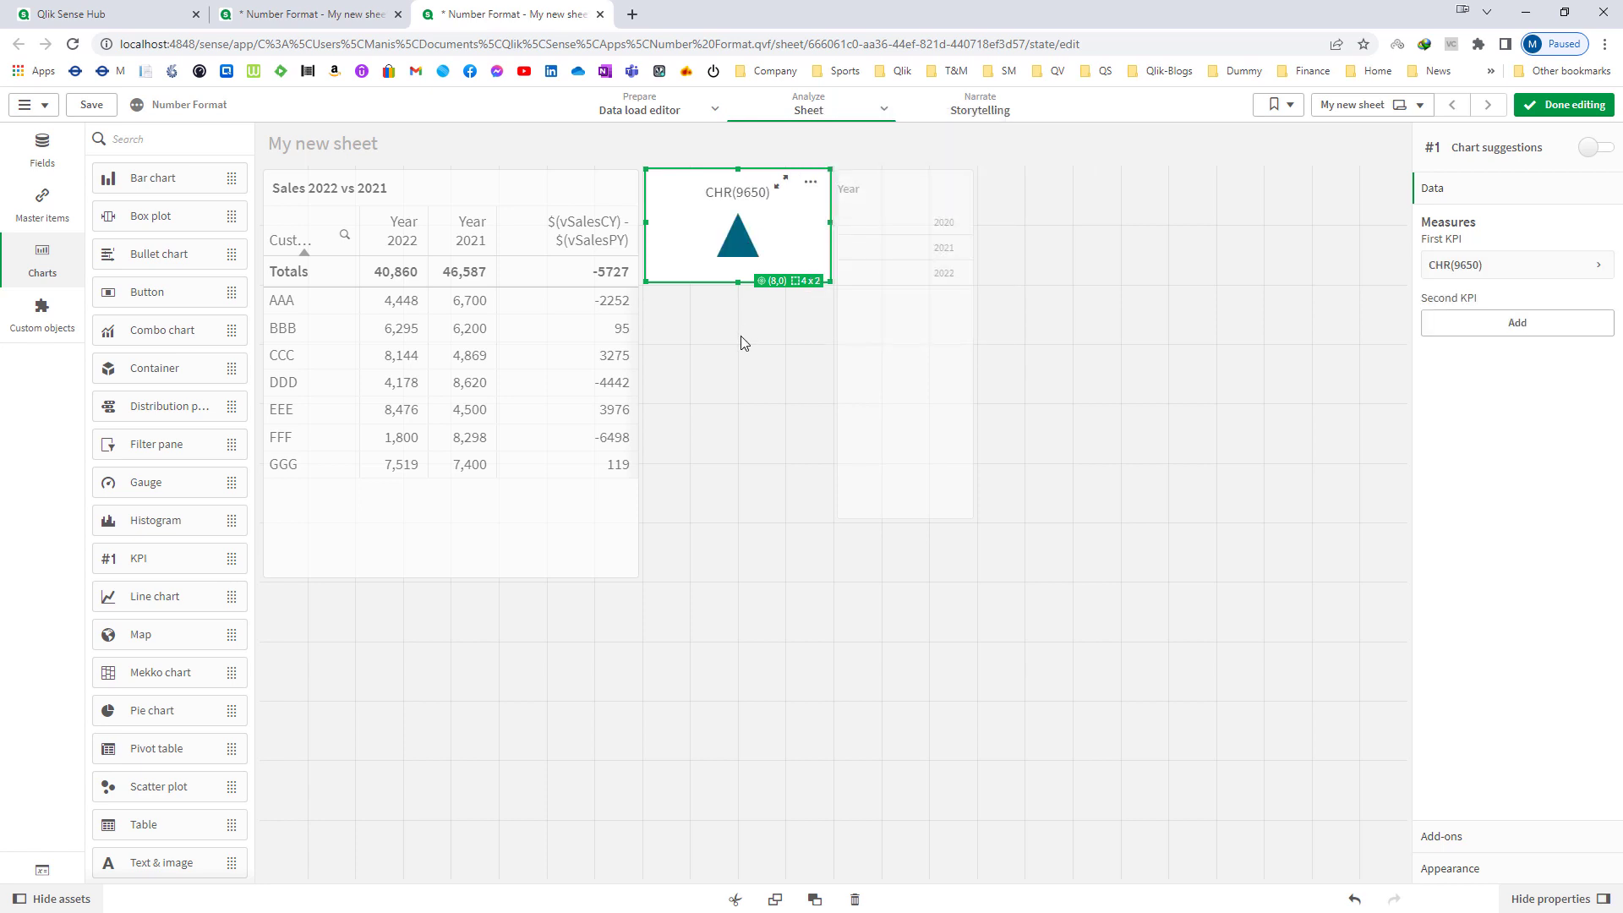
Duplicate the arrow KPI directly below the original, change the copy's measure to CHR(9660) and finish editing the sheet.
right_click(763, 257)
click(764, 257)
right_click(743, 326)
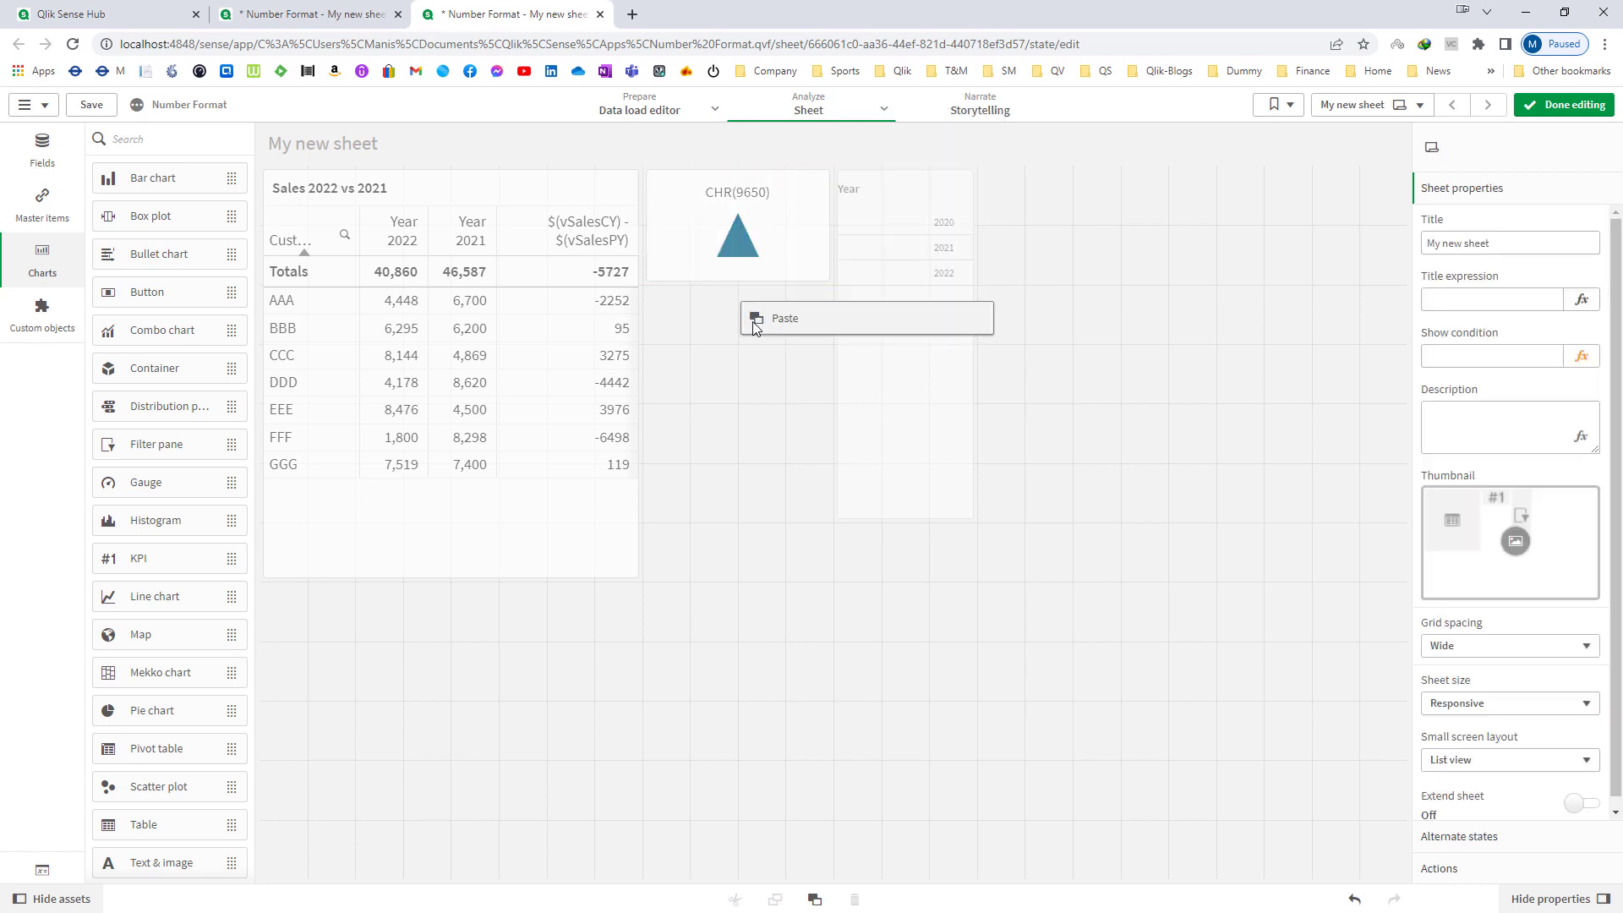
click(760, 316)
drag(740, 517, 758, 427)
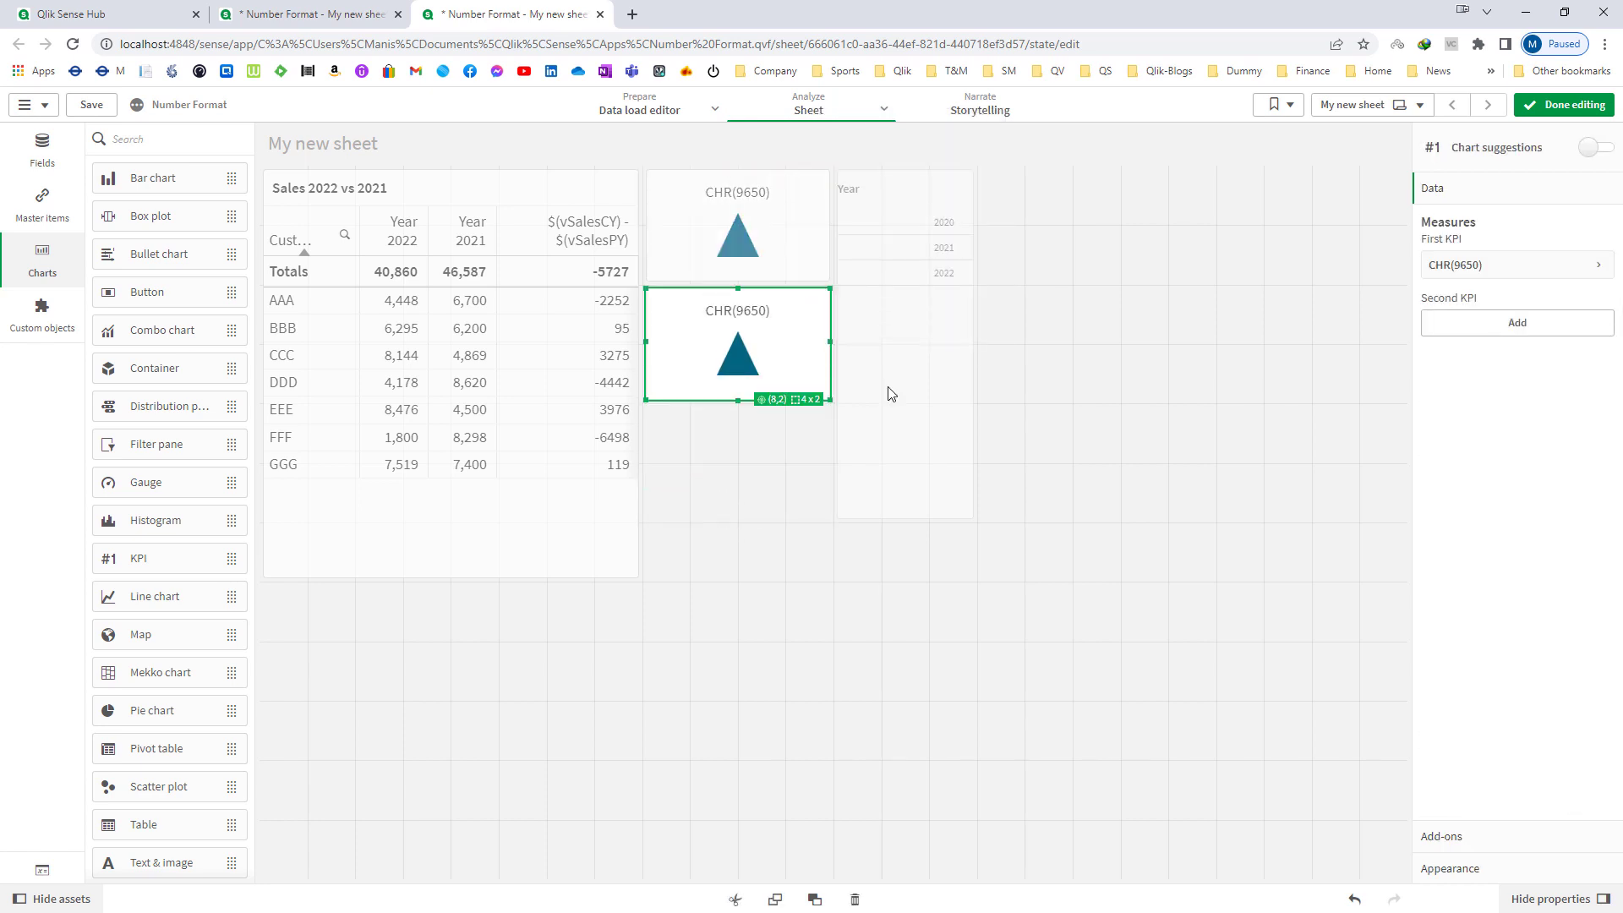
click(1466, 279)
click(1489, 320)
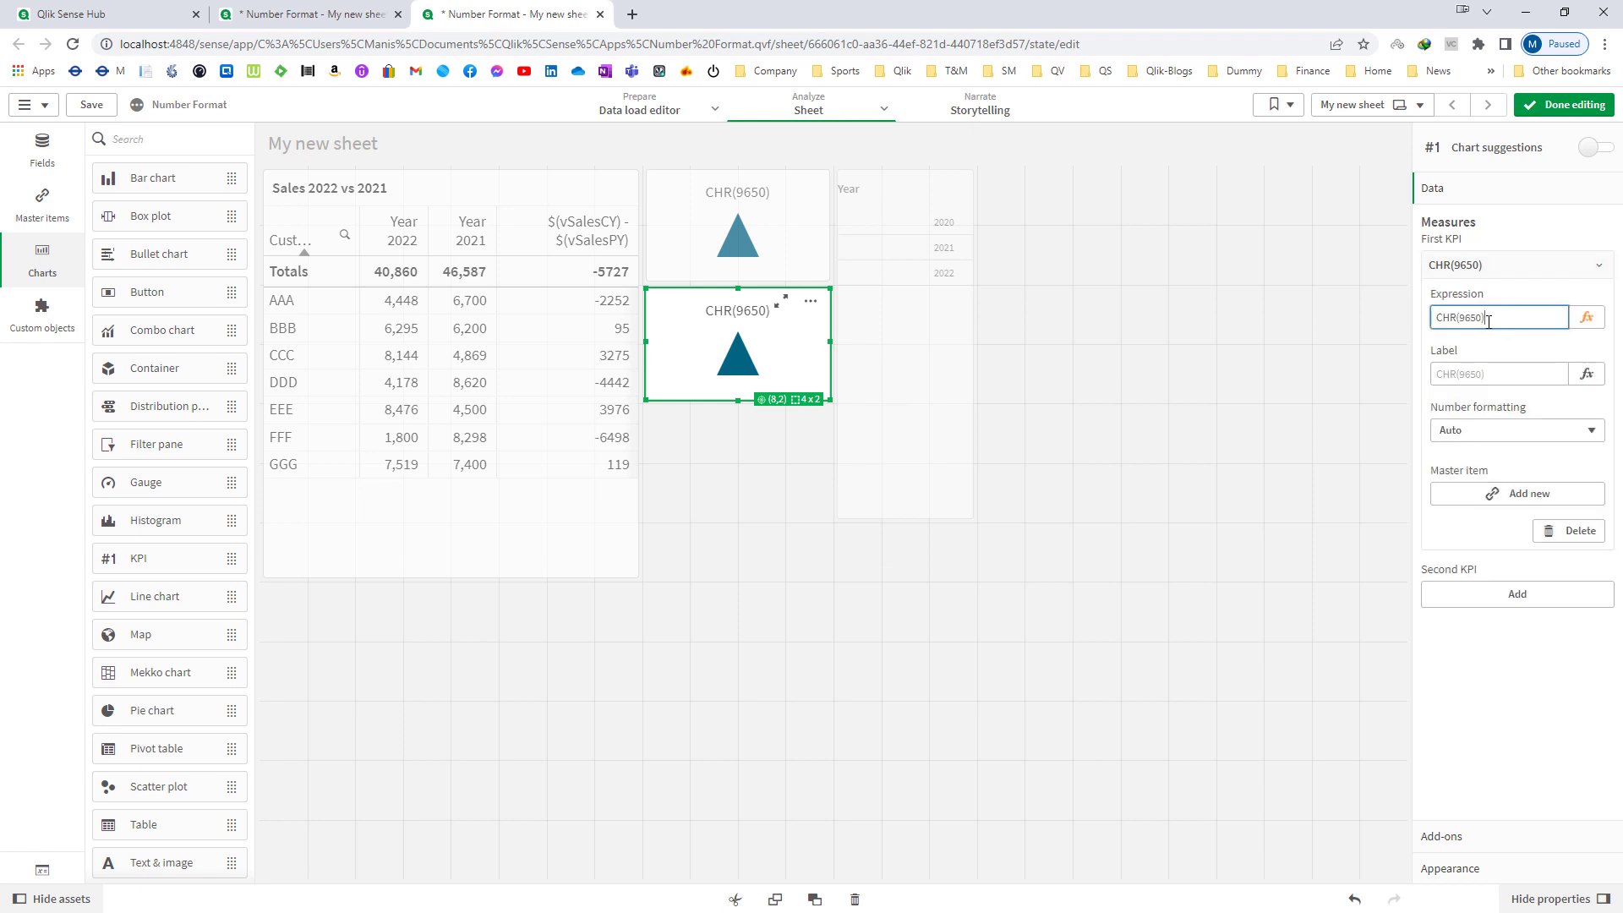
text(6)
key(Return)
click(1553, 108)
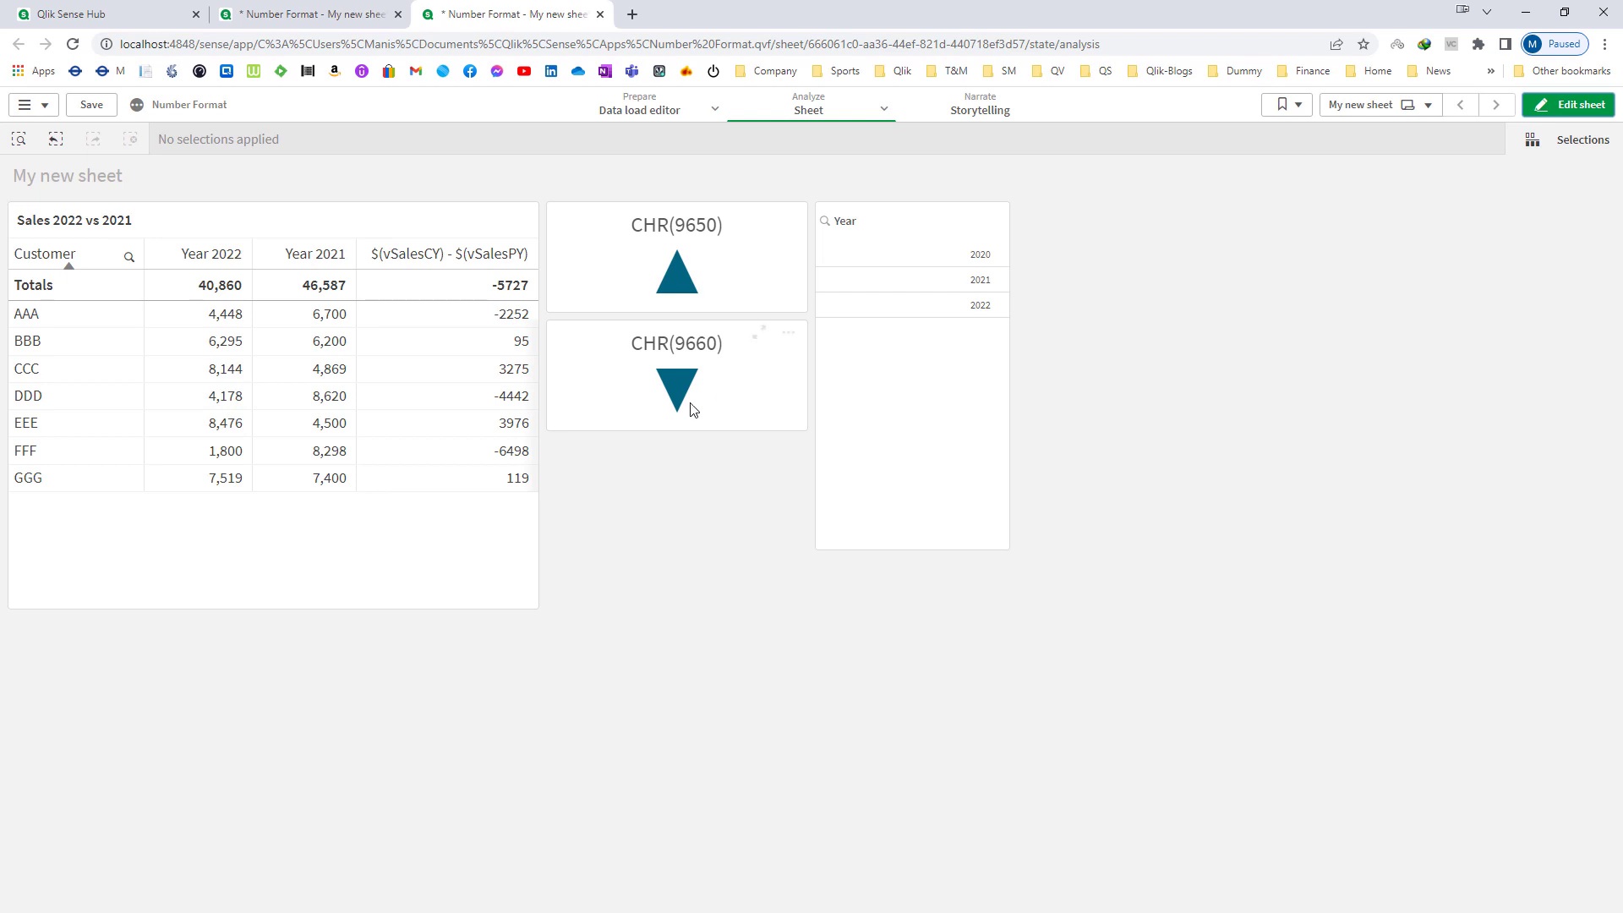
Reopen the sheet for editing and start a new table column with the expression $(vSalesCY) - $(vSalesPY).
click(1568, 104)
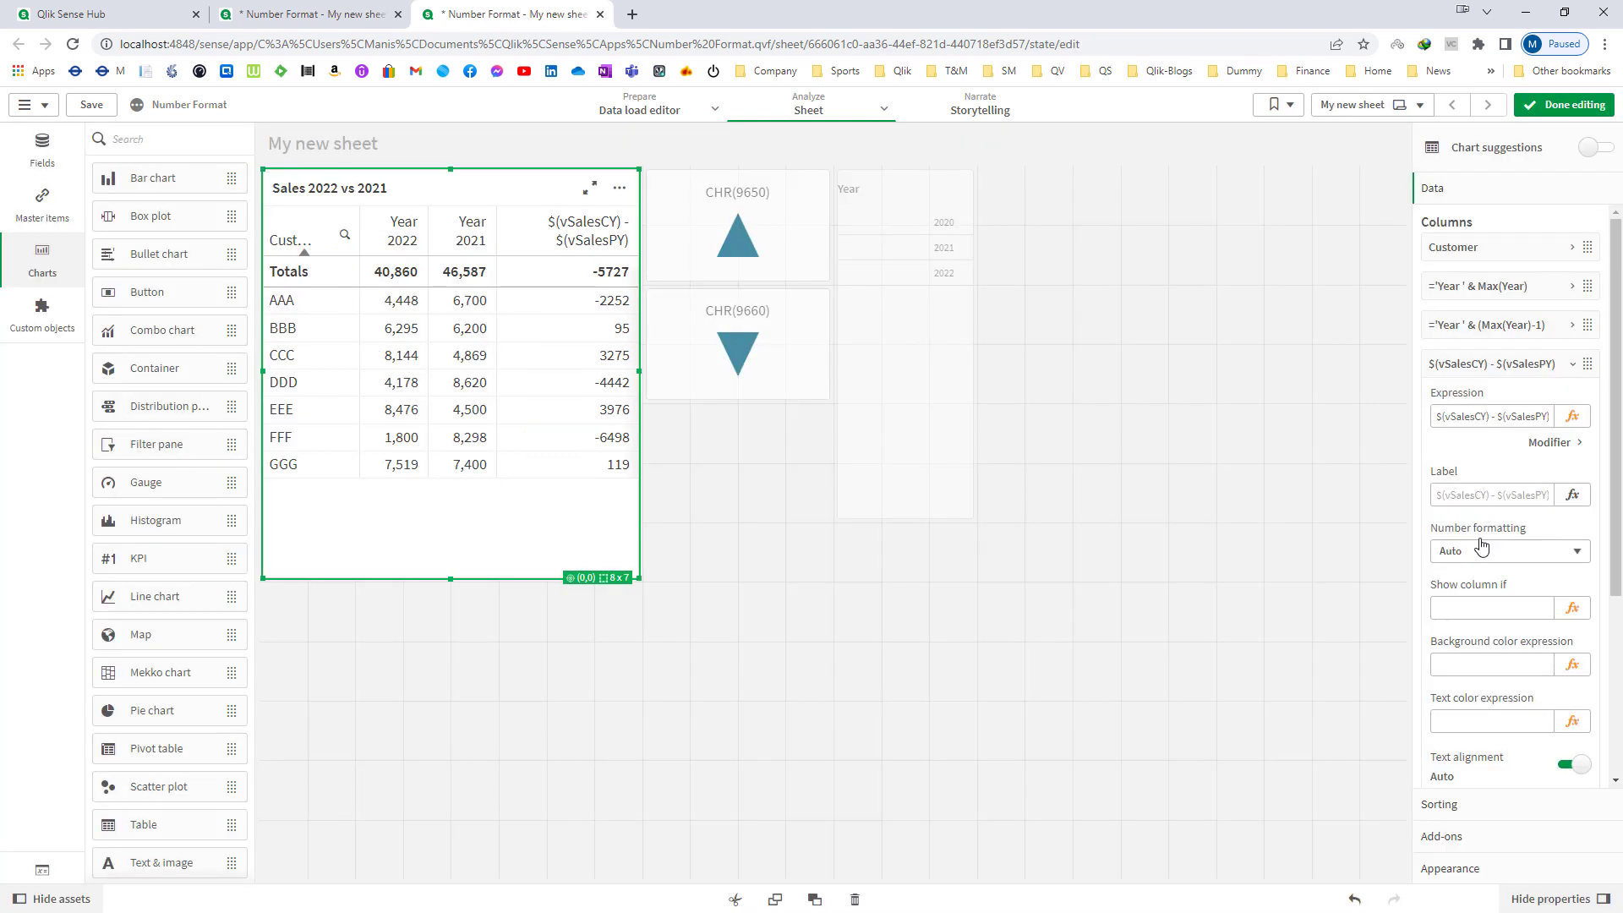
click(1527, 372)
click(1513, 403)
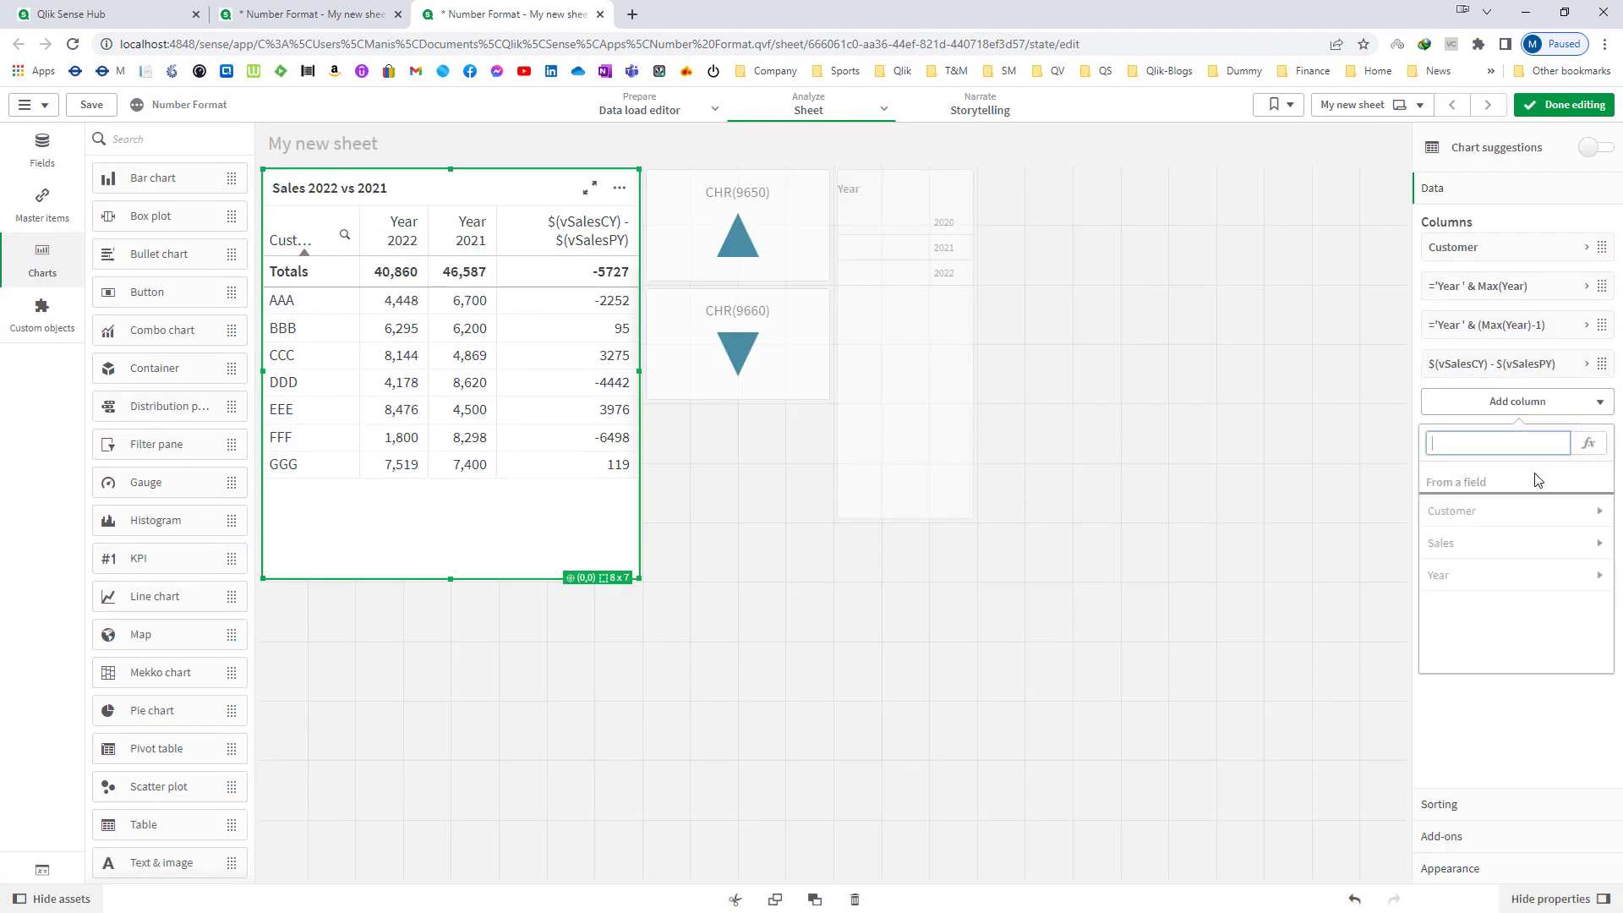
click(1585, 453)
text($(vSalesCY) - $(vSalesPY))
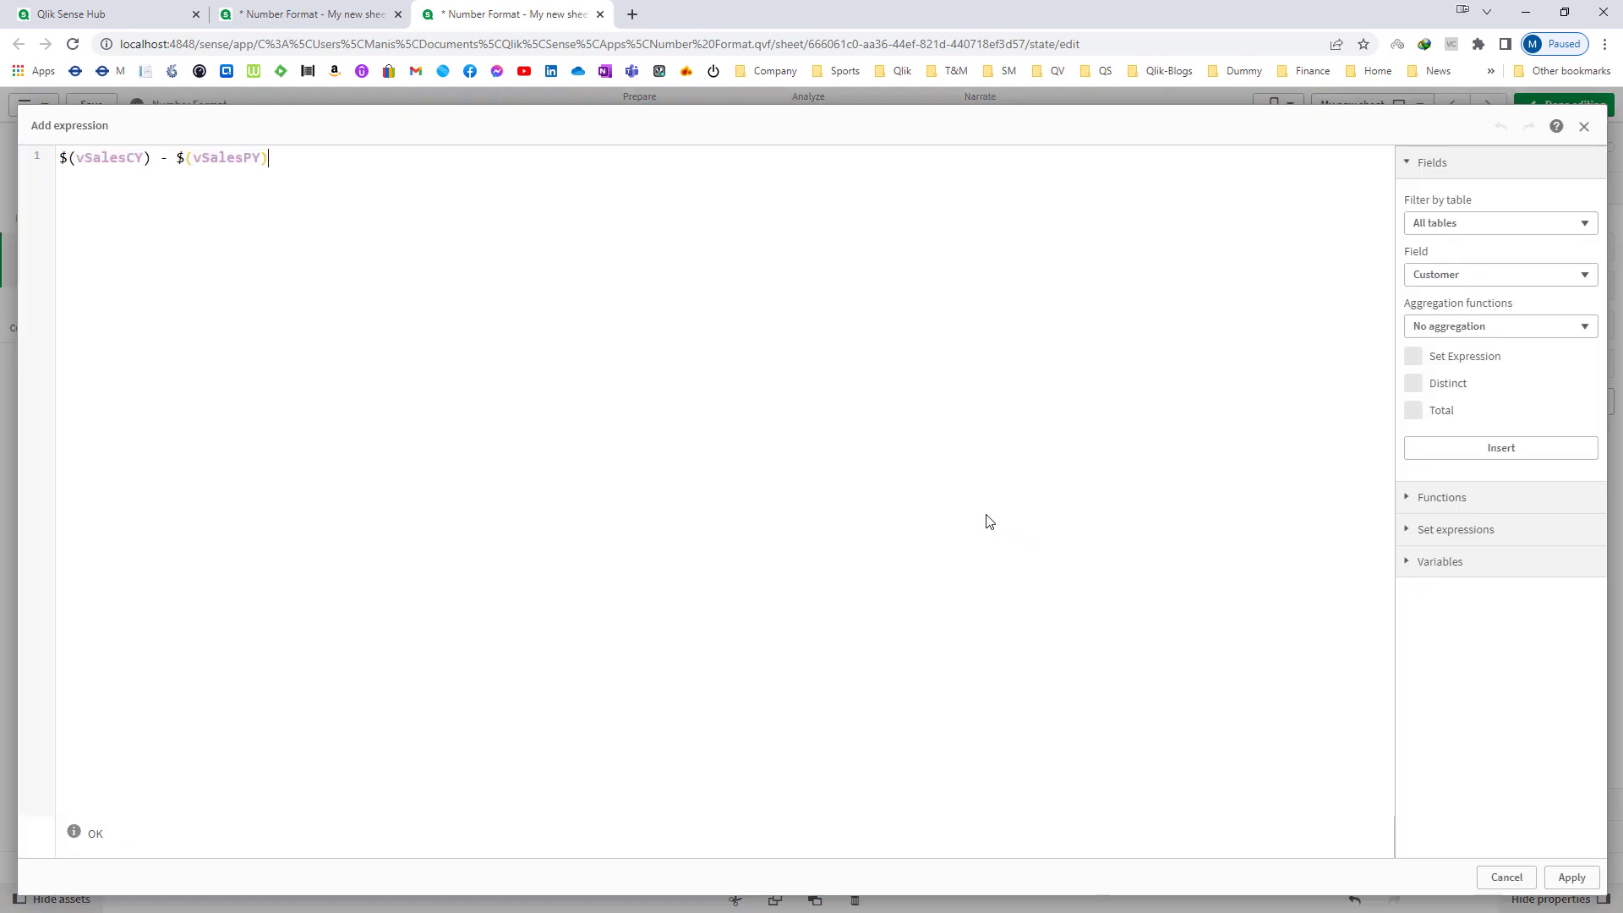
Turn the new column's expression into IF($(vSalesCY) >= $(vSalesPY), CHR(9650),CHR(9660)) and apply it.
key(Home)
text(IF()
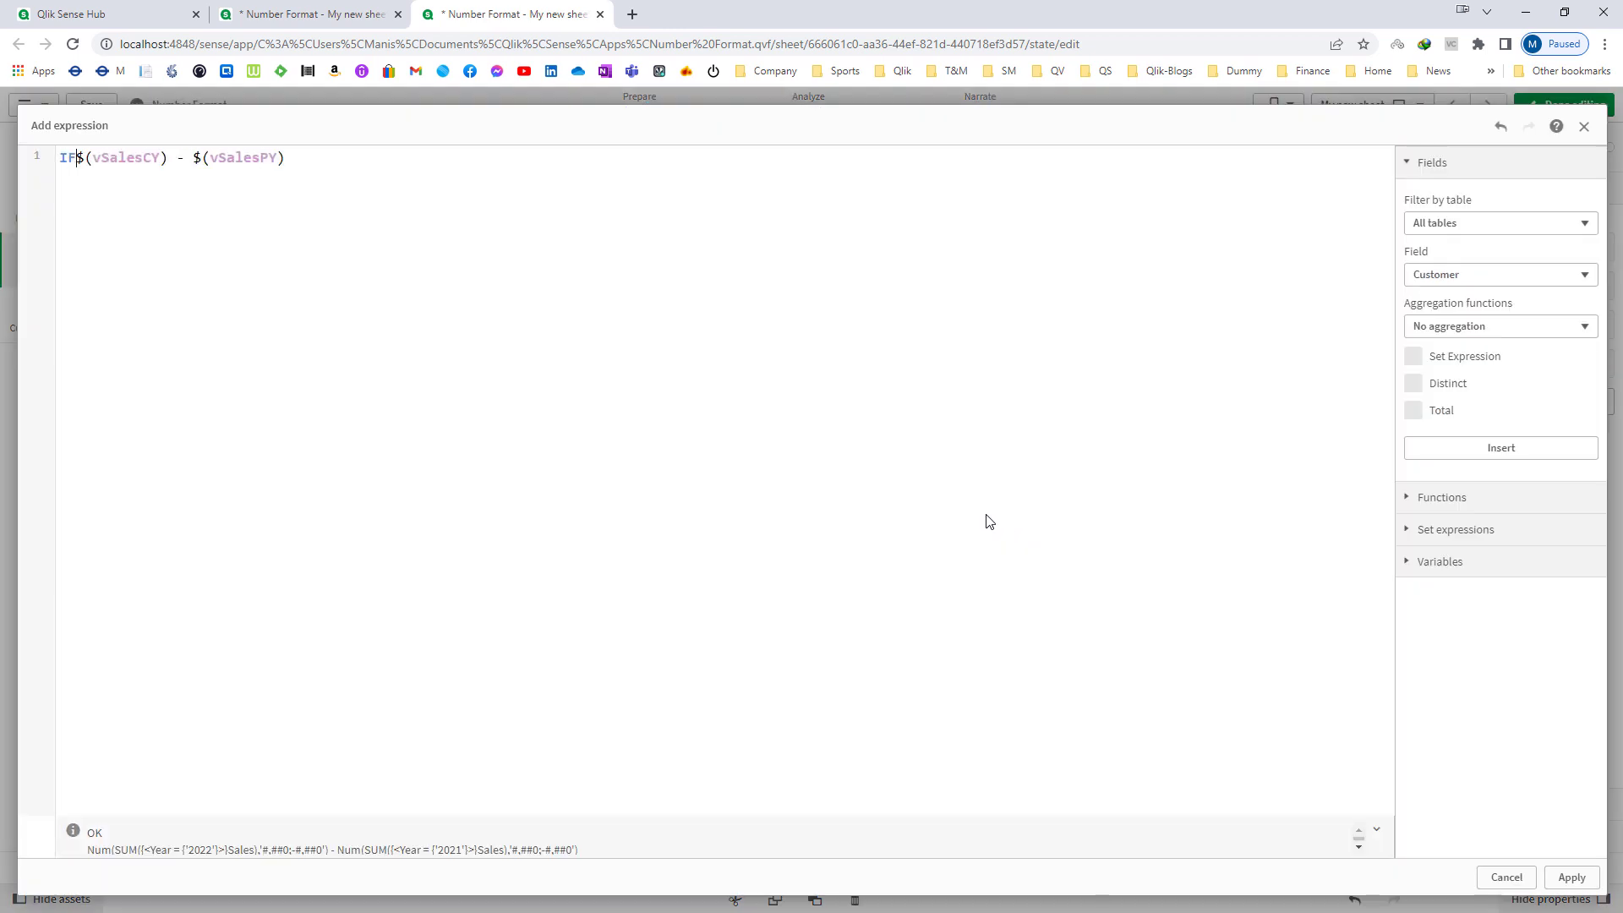
key(Right)
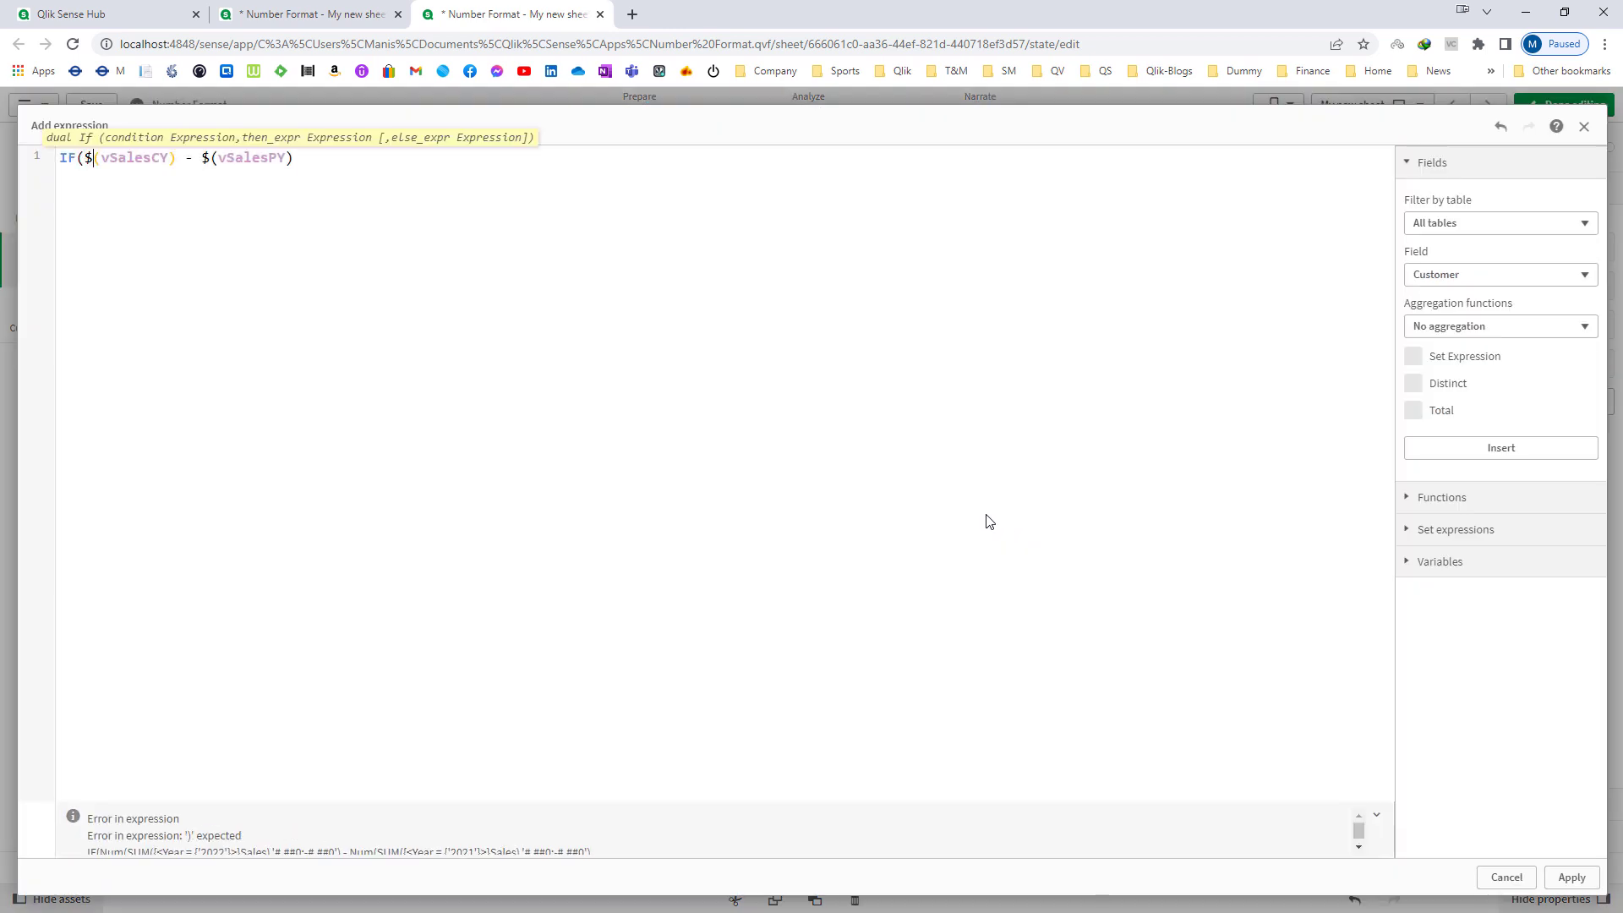
key(Right)
key(shift+Right)
text(>=)
key(End)
text(, )
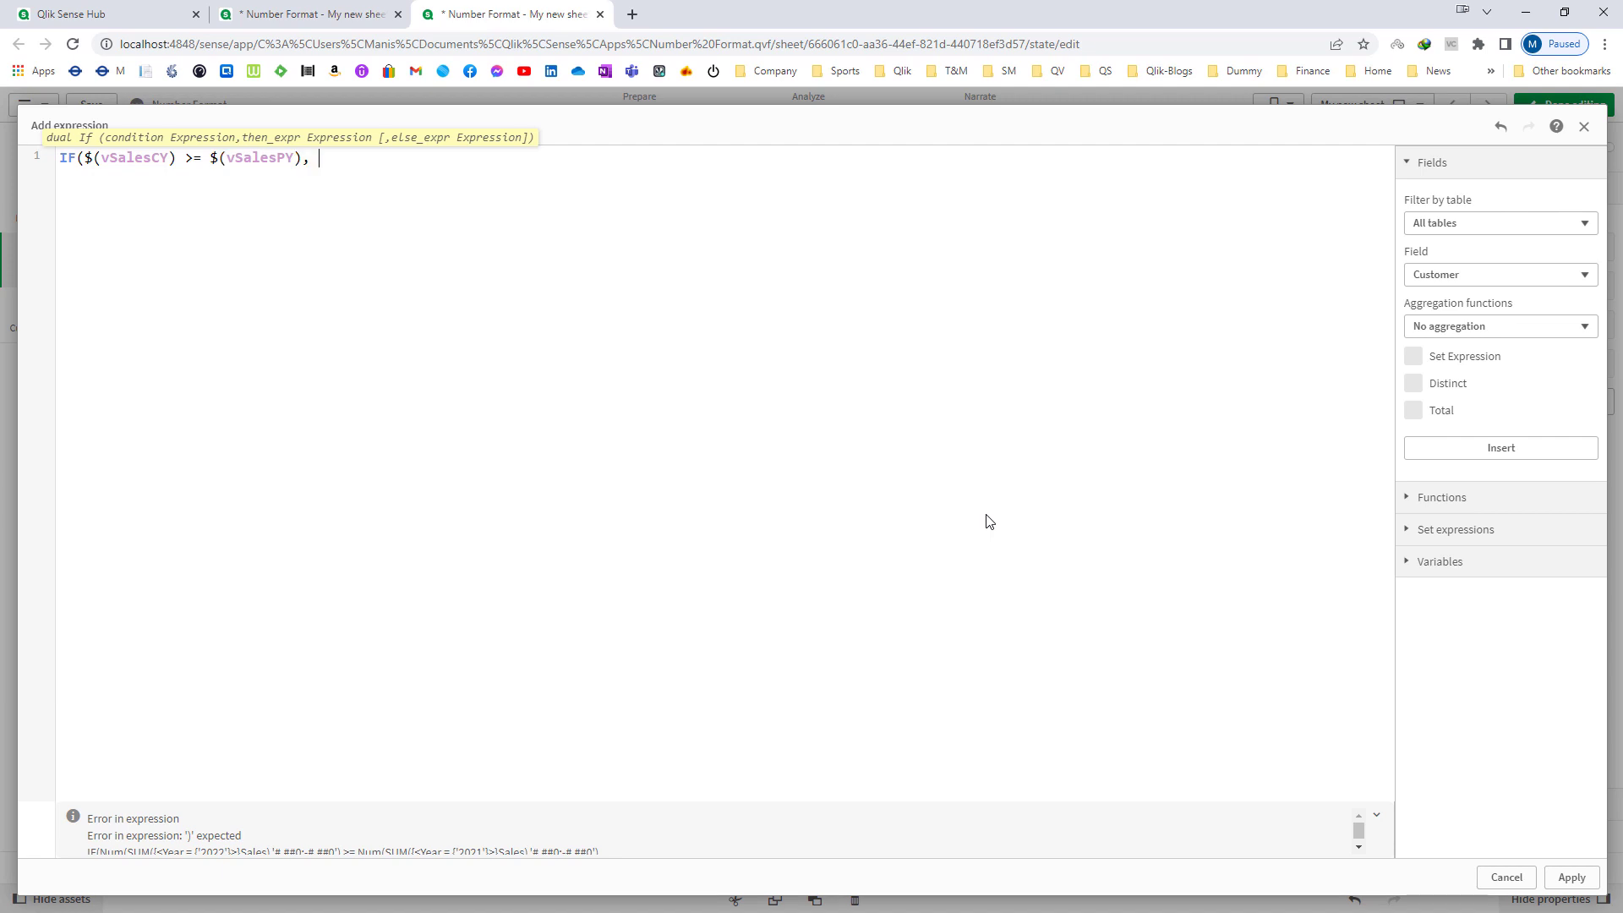
text(CHR()
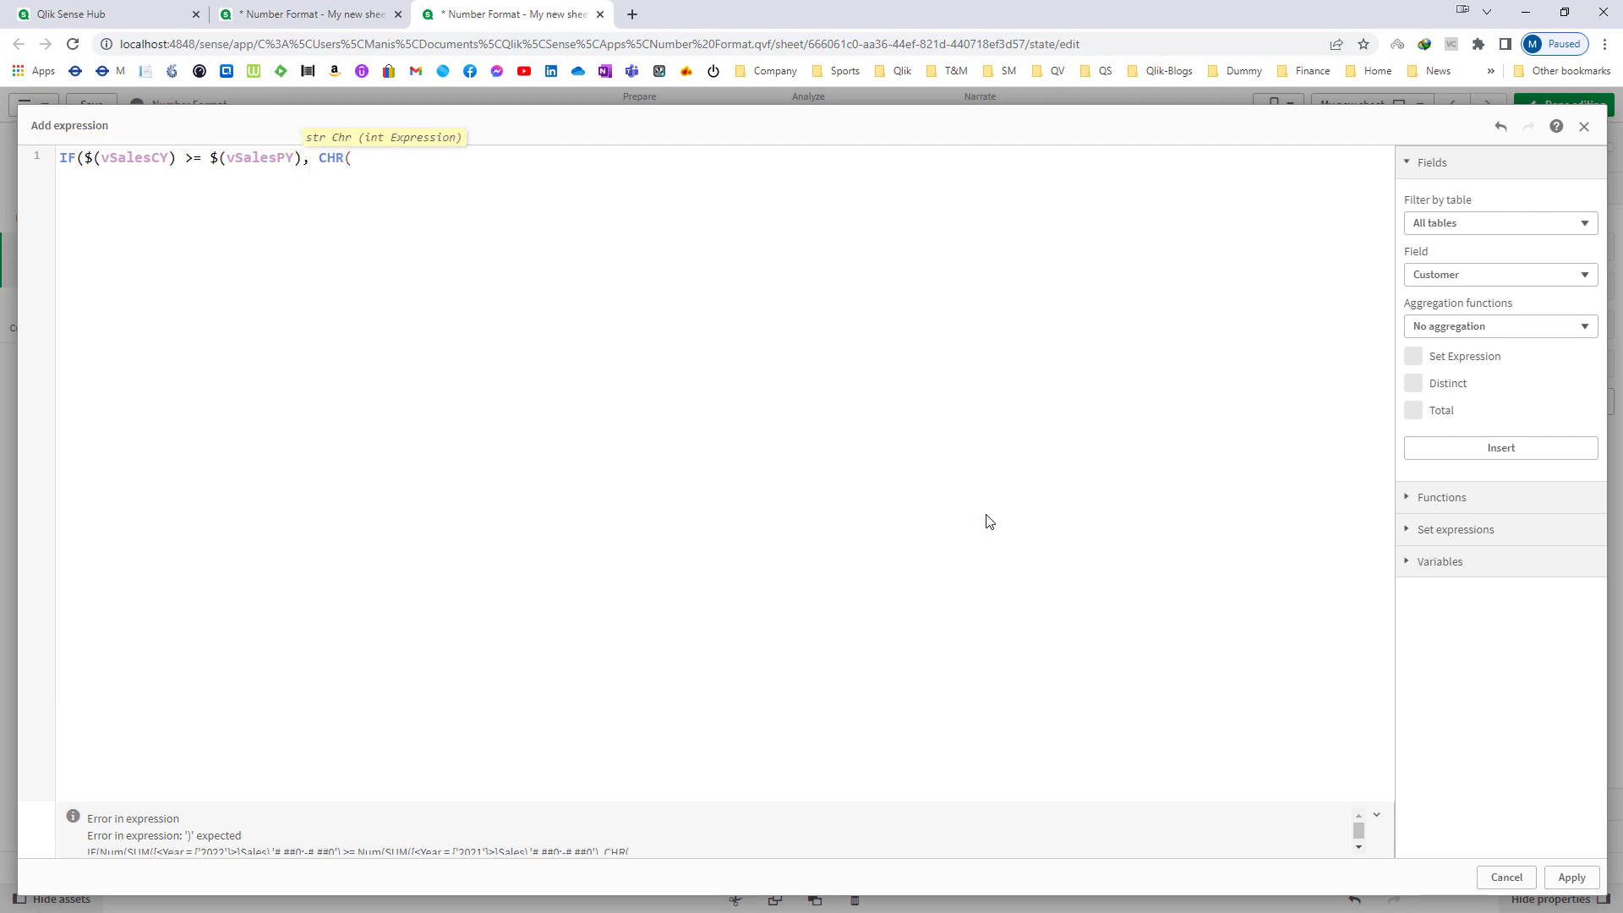
text(9650),)
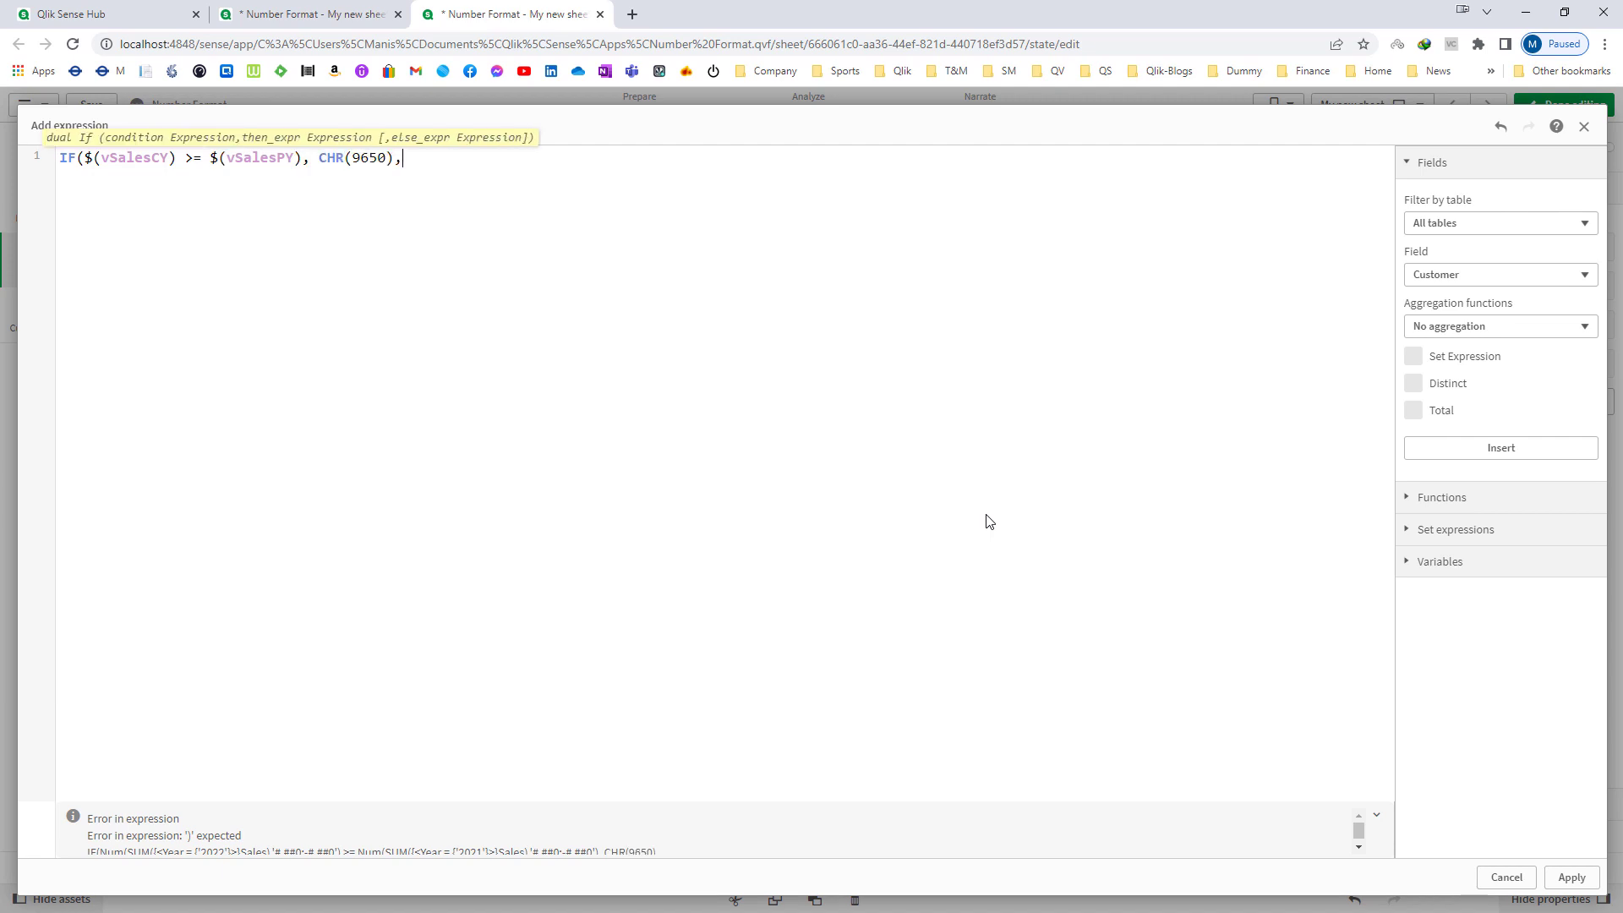
text(CHR(9660)))
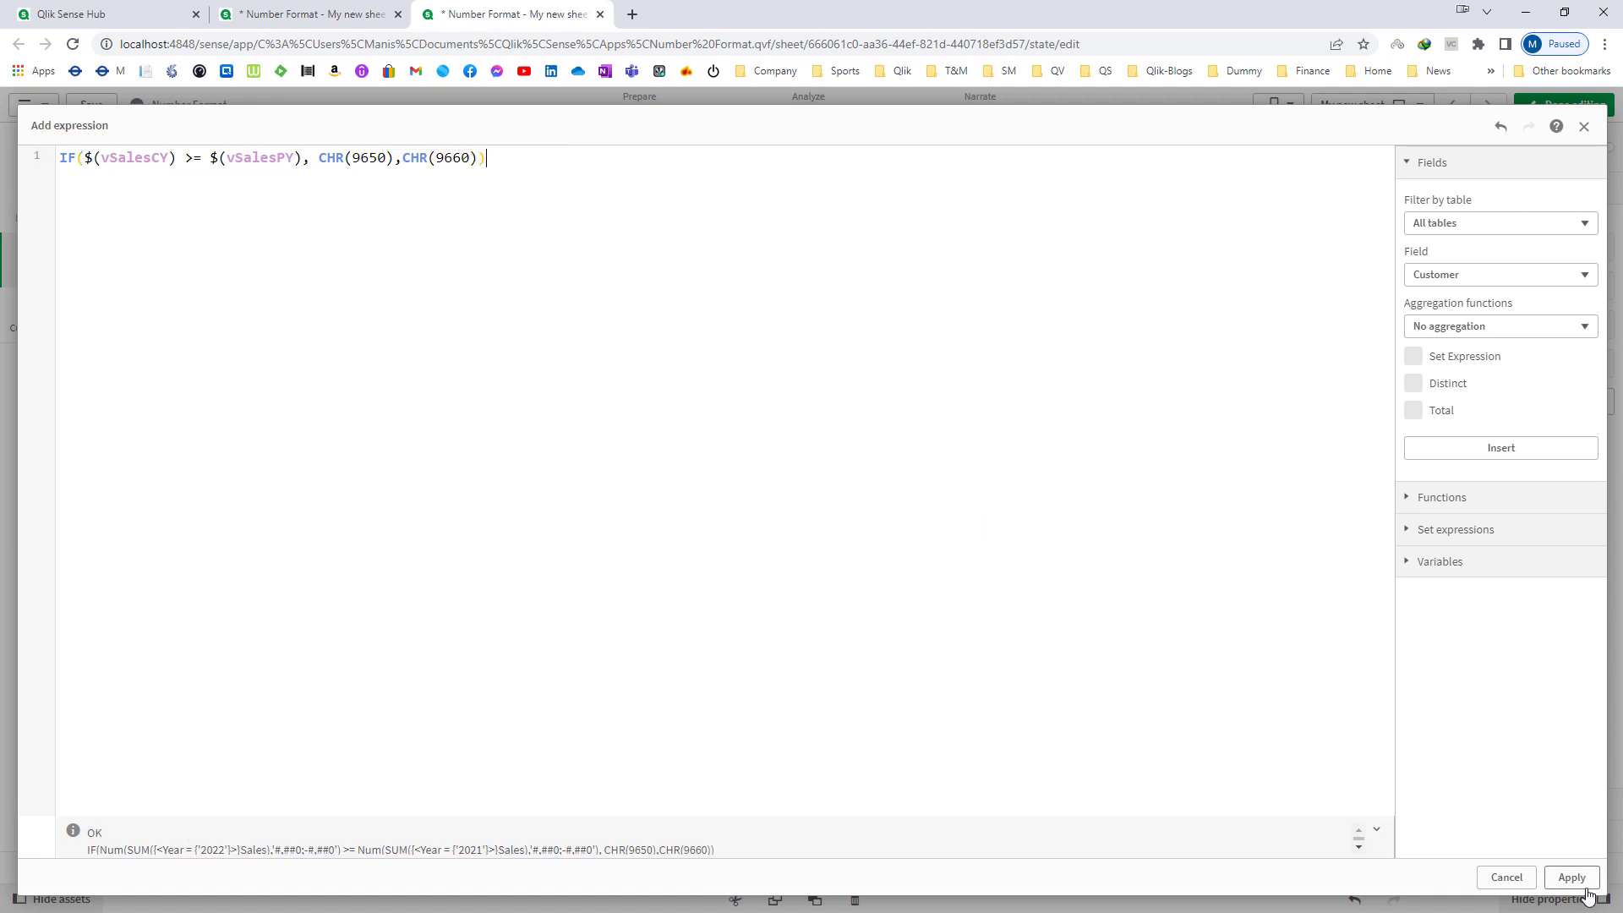
click(1571, 877)
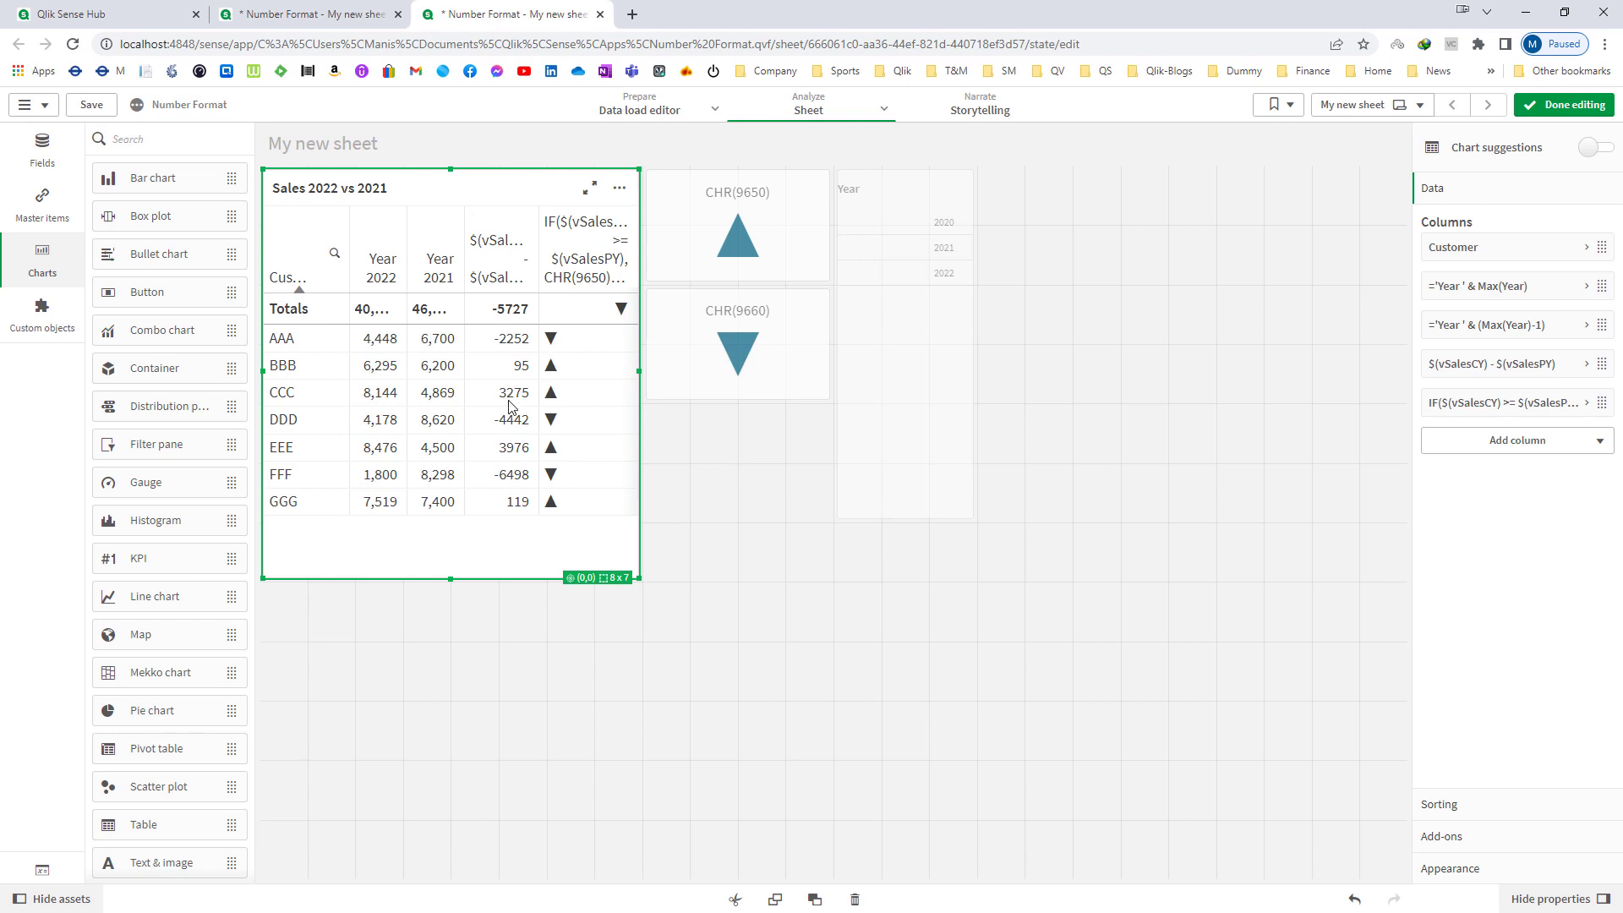
Copy the difference column's expression into another new measure column, followed by & on a second line, and apply it.
click(1488, 364)
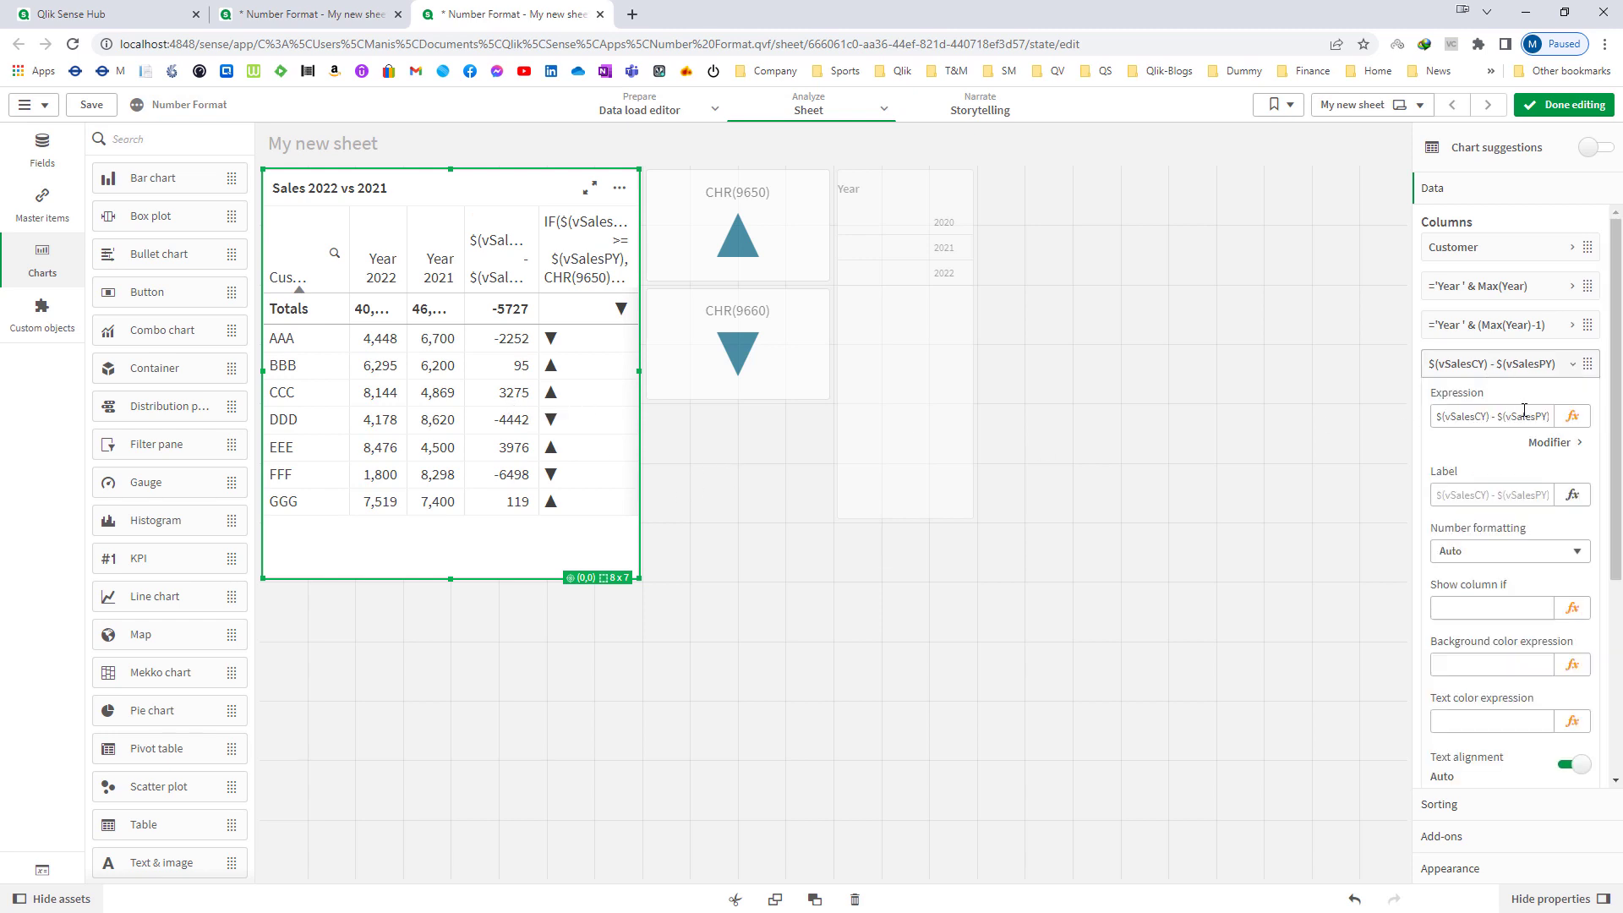
click(1538, 416)
triple_click(1538, 416)
key(ctrl+c)
click(1538, 364)
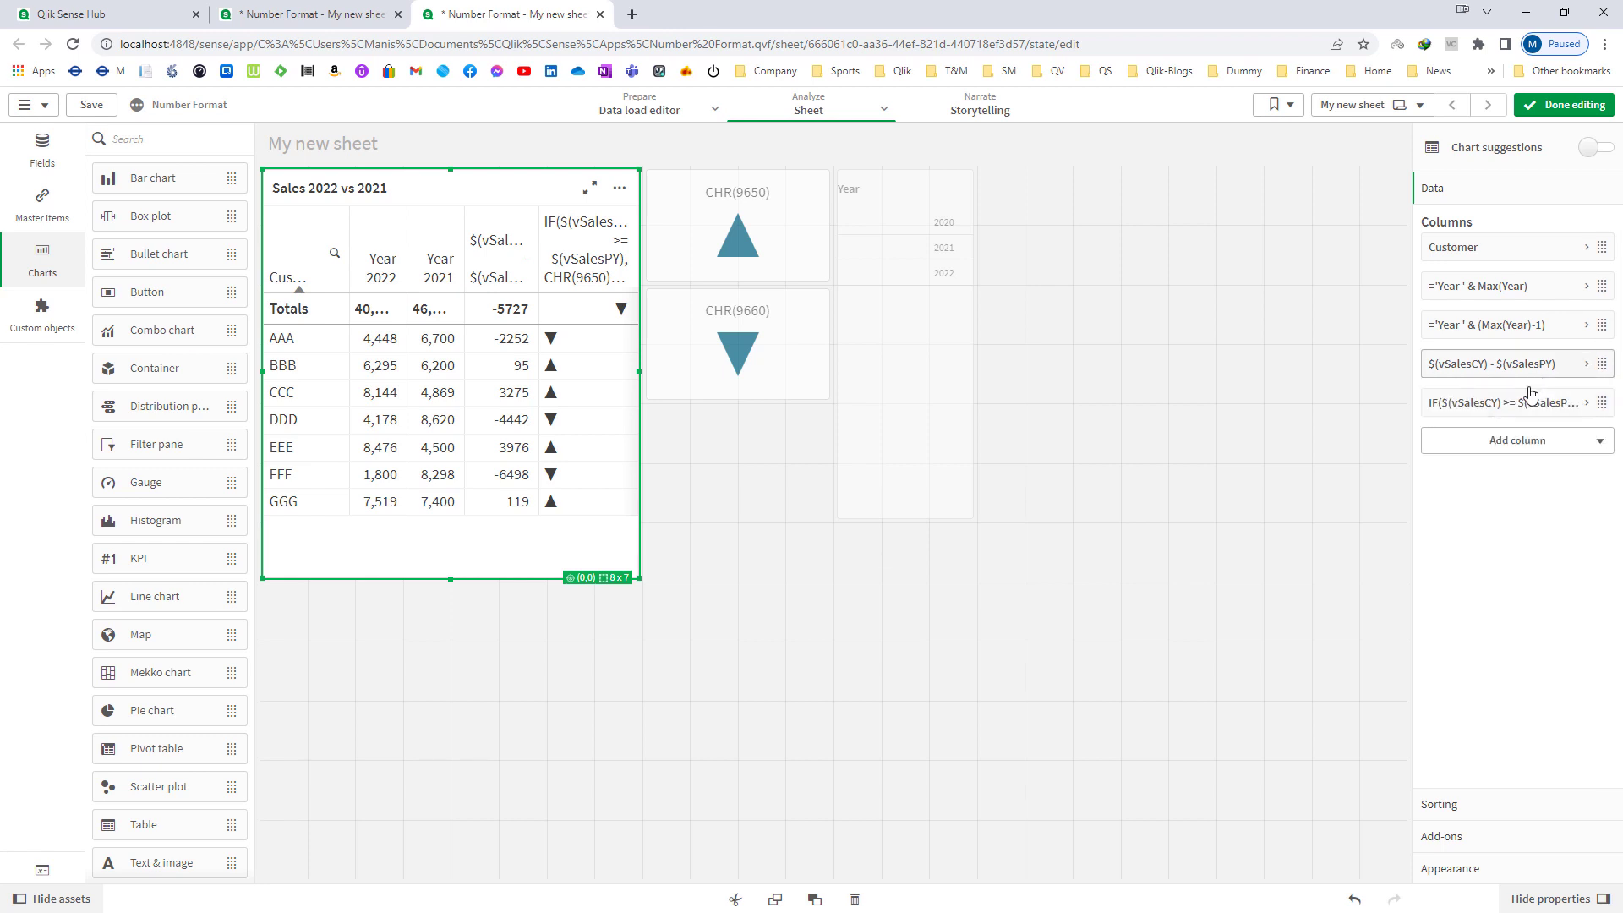
click(1517, 441)
click(1517, 511)
click(1596, 482)
key(ctrl+v)
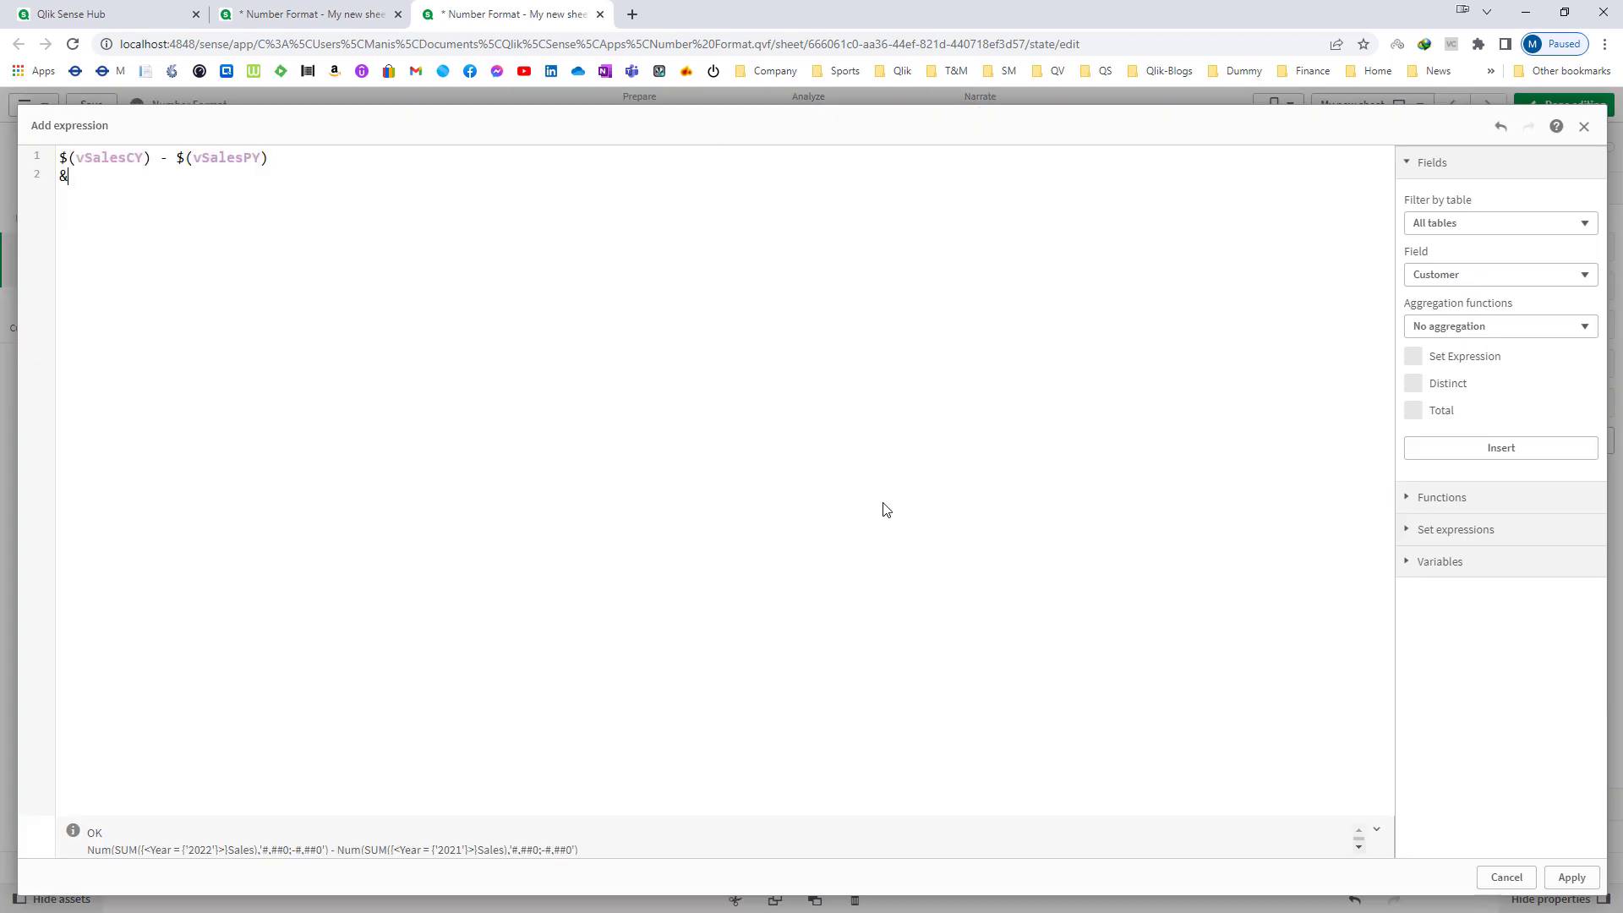
click(1559, 877)
Append the arrow column's IF($(vSalesCY) >= $(vSalesPY), CHR(9650),CHR(9660)) after the & in the last column's expression and finish editing the sheet.
click(1509, 404)
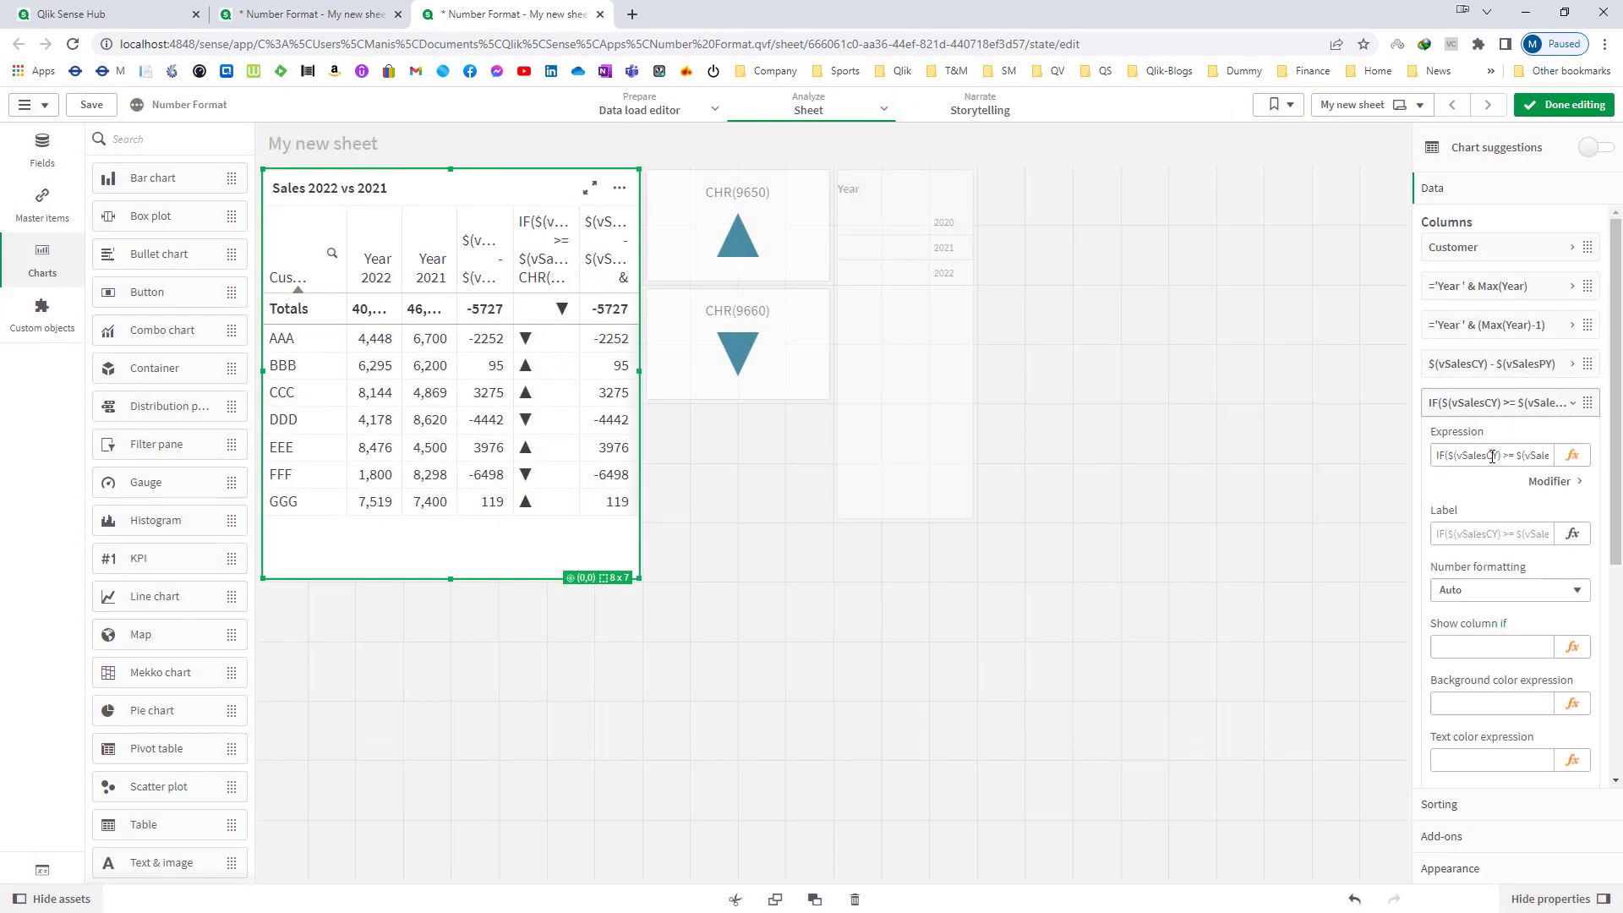
click(1509, 404)
click(1503, 443)
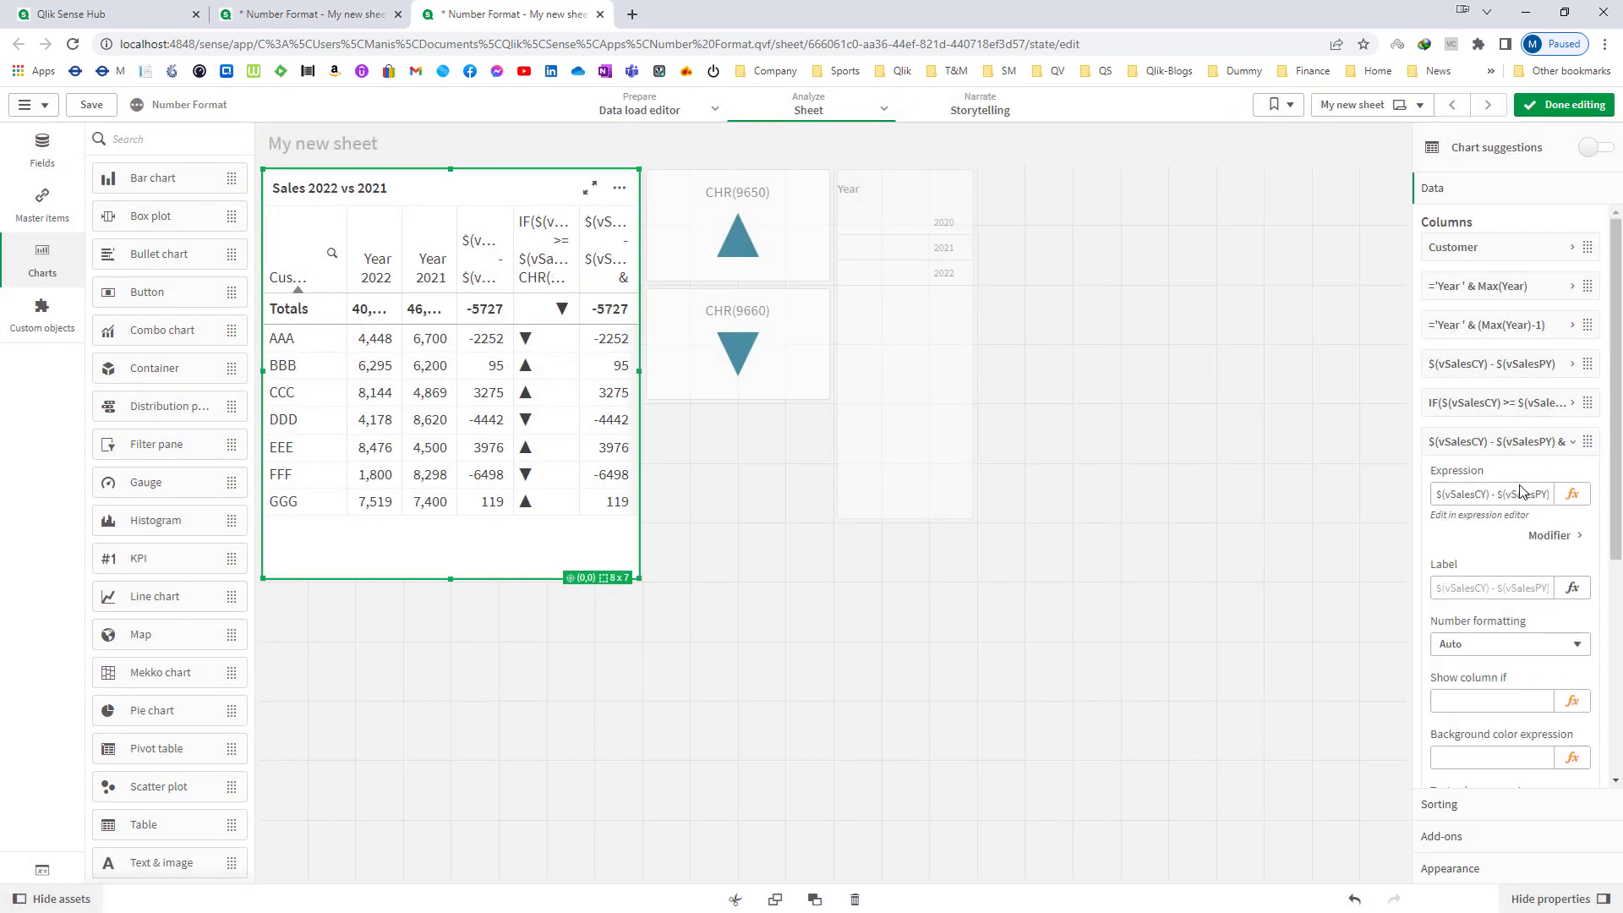
click(1570, 494)
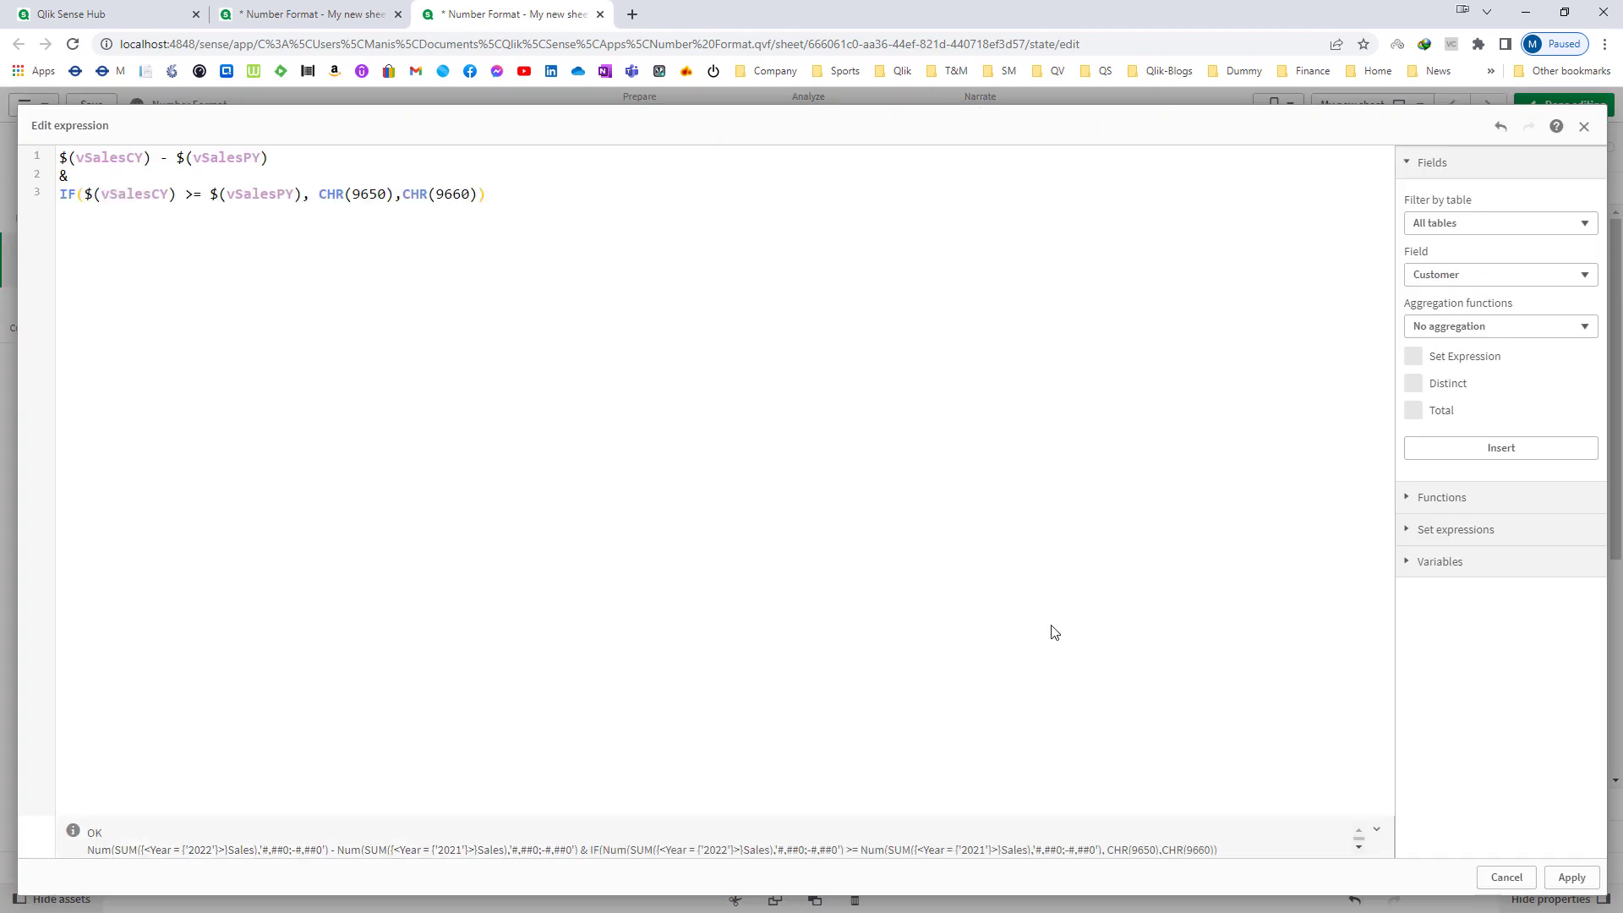
click(1570, 877)
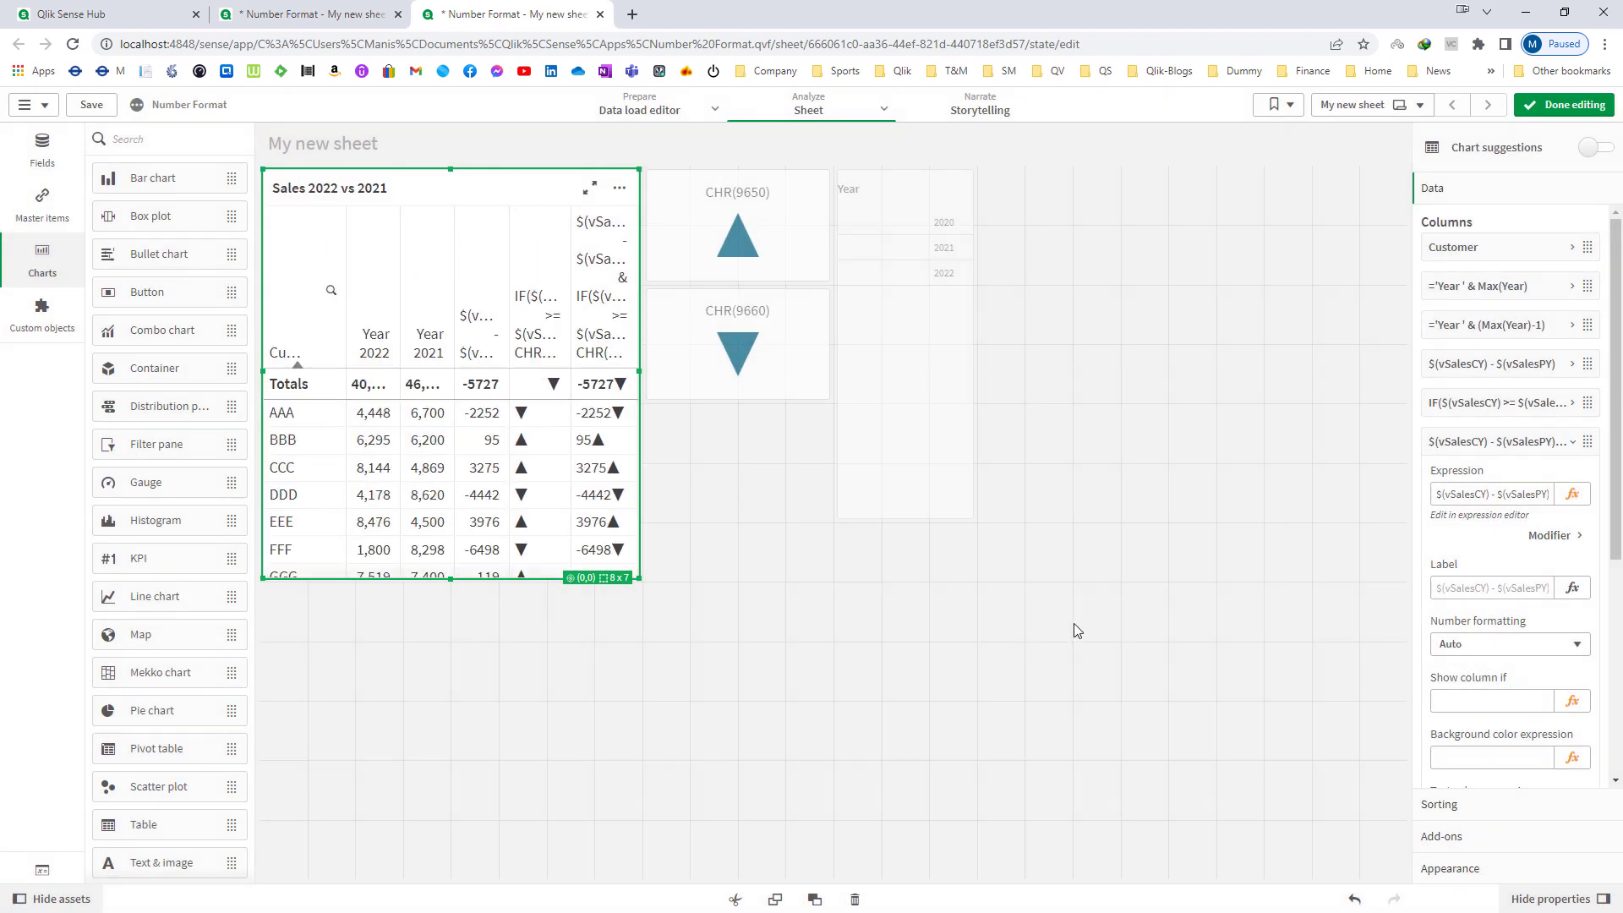
click(1562, 105)
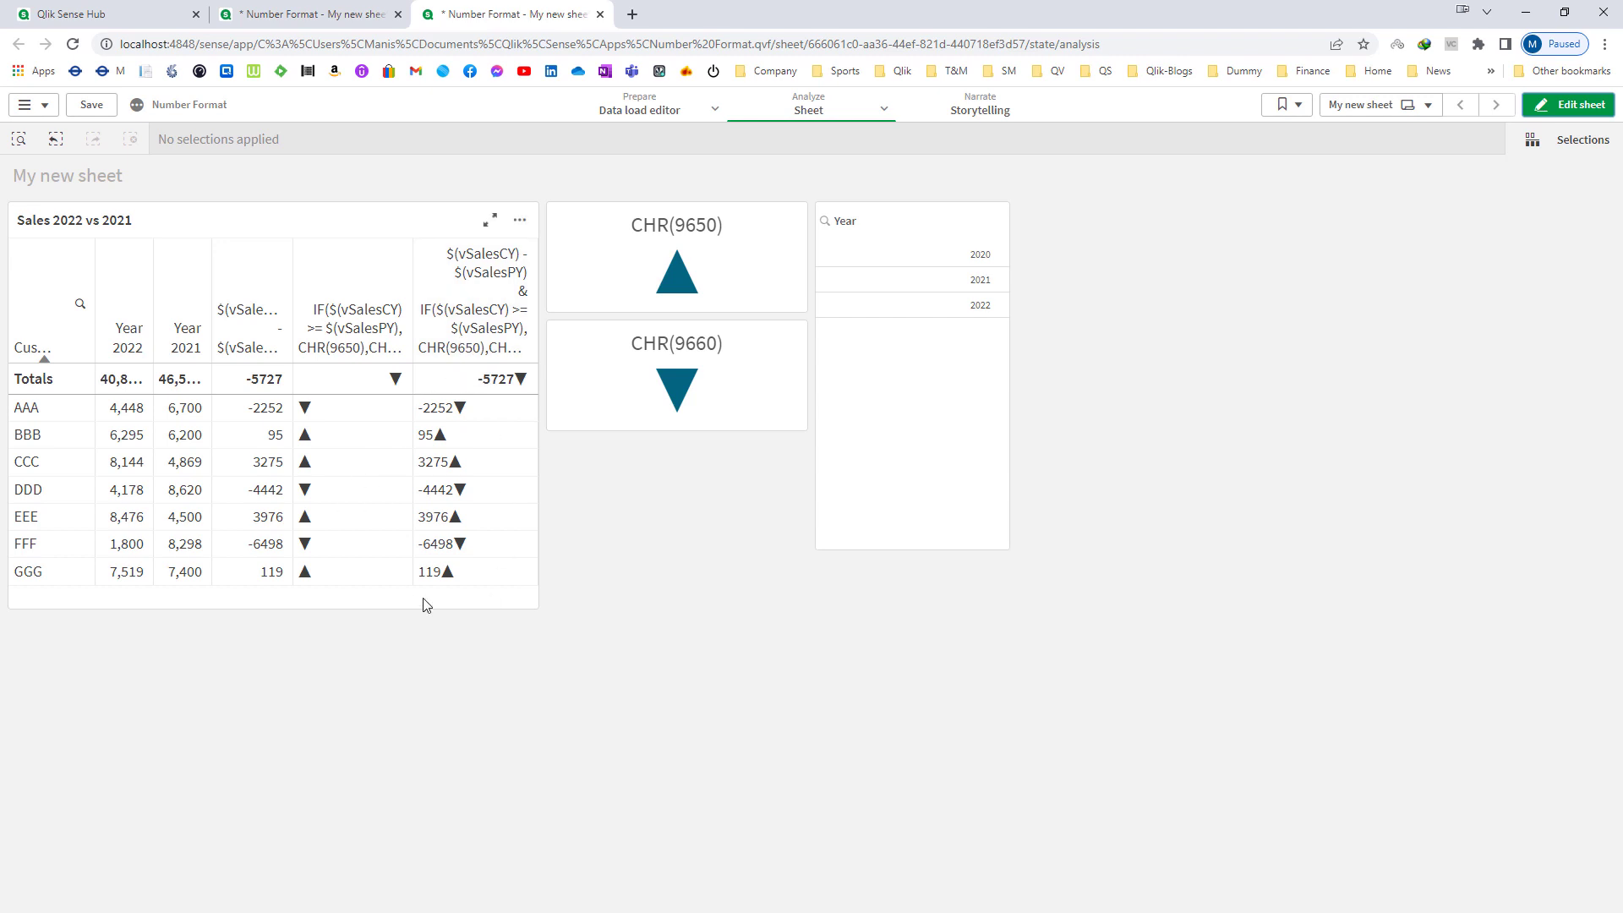
Copy the difference formula within the combined column's expression and insert Dual( on a new line above it.
click(1567, 104)
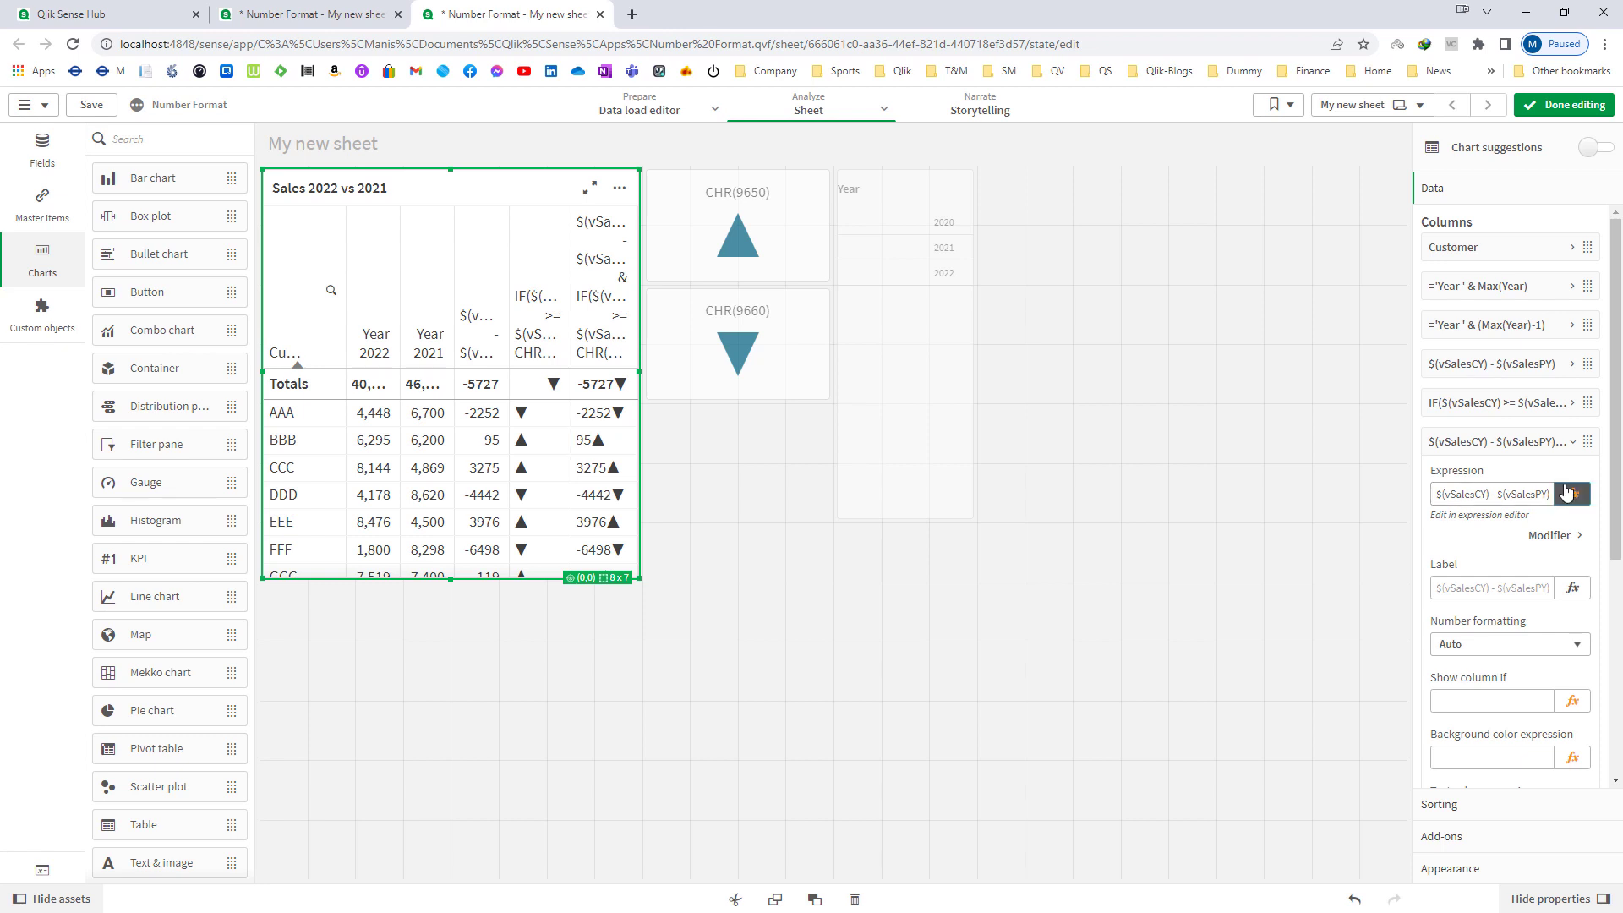
click(1572, 495)
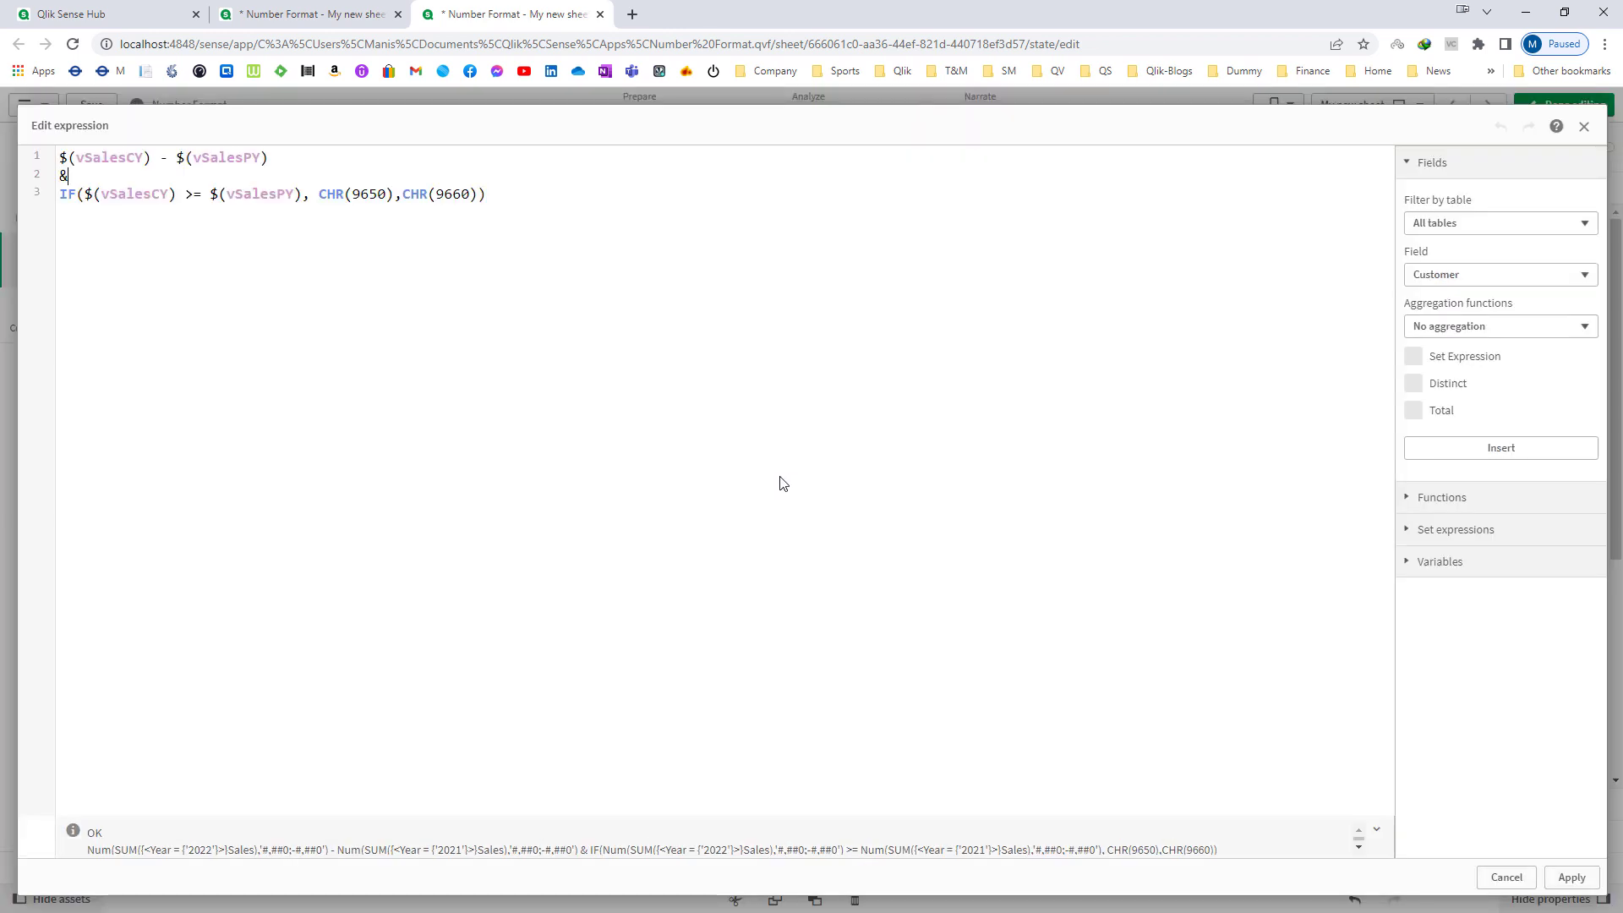
key(shift+Home)
key(ctrl+c)
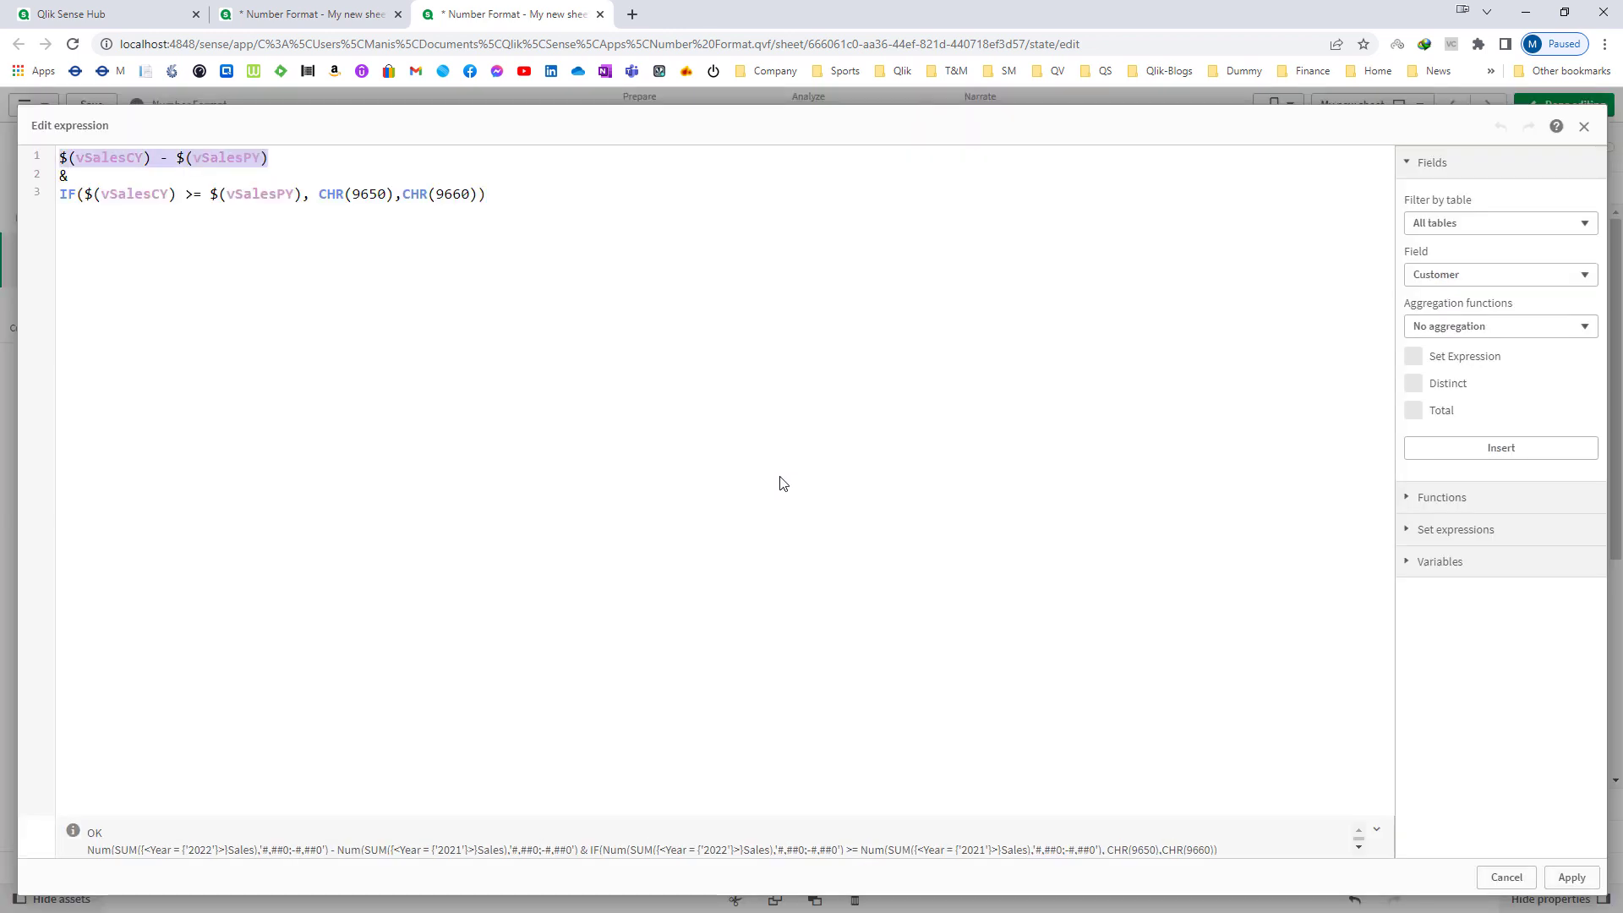
key(Home)
key(Return)
key(Up)
text(Dual()
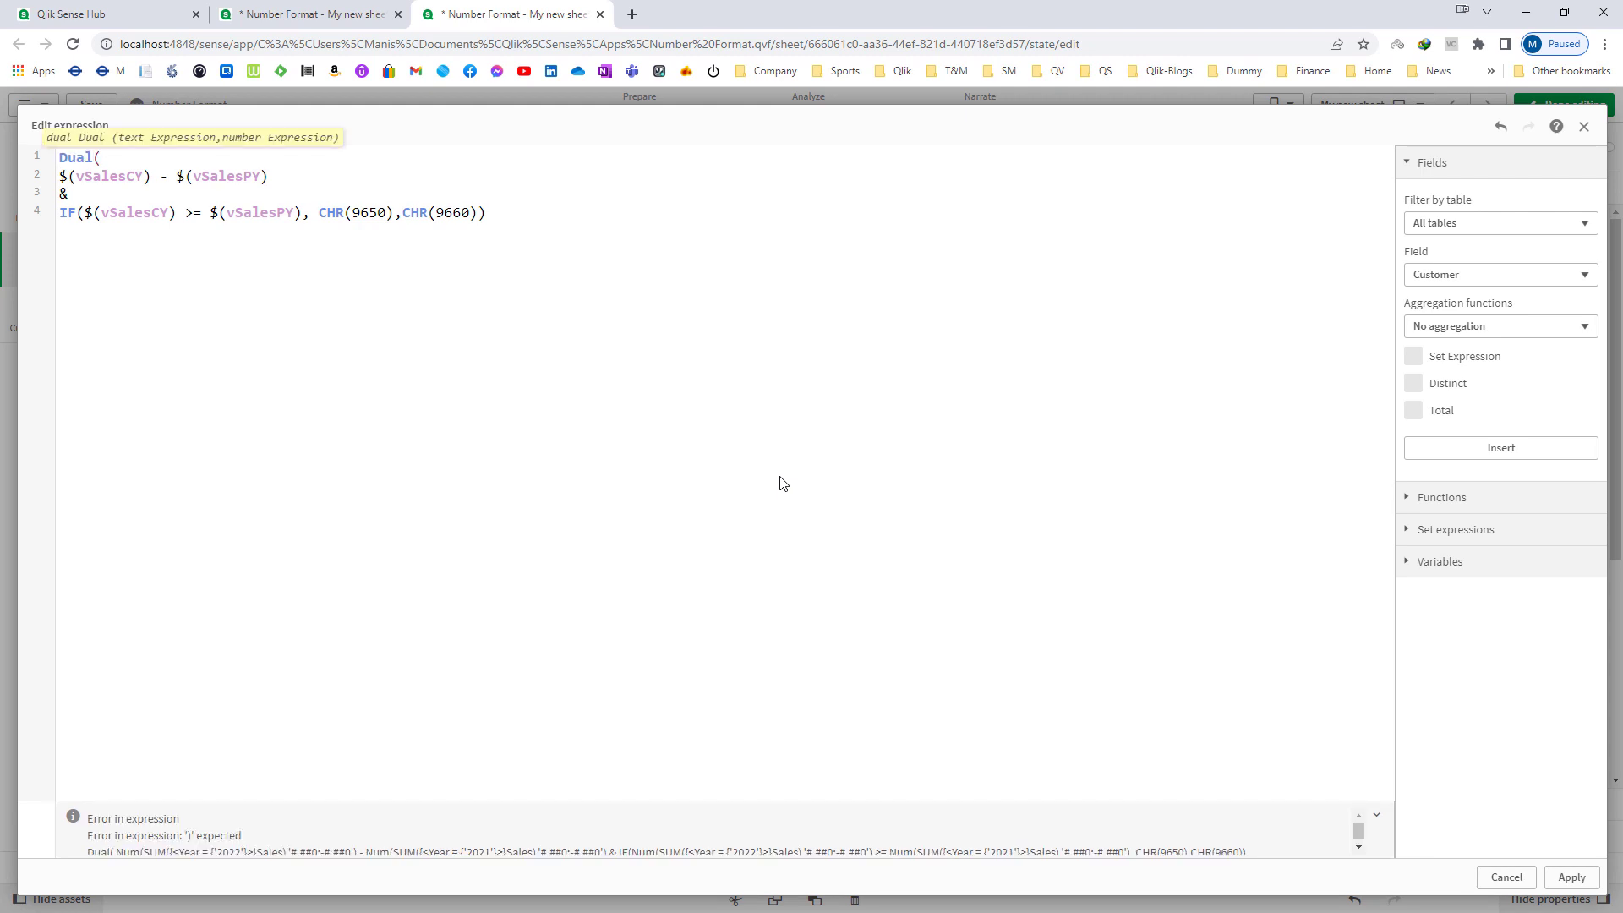
Join the difference and arrow formulas on one line, add ,$(vSalesCY) - $(vSalesPY)) as Dual's number argument, apply and finish editing.
key(Delete)
key(Right)
key(Delete)
key(End)
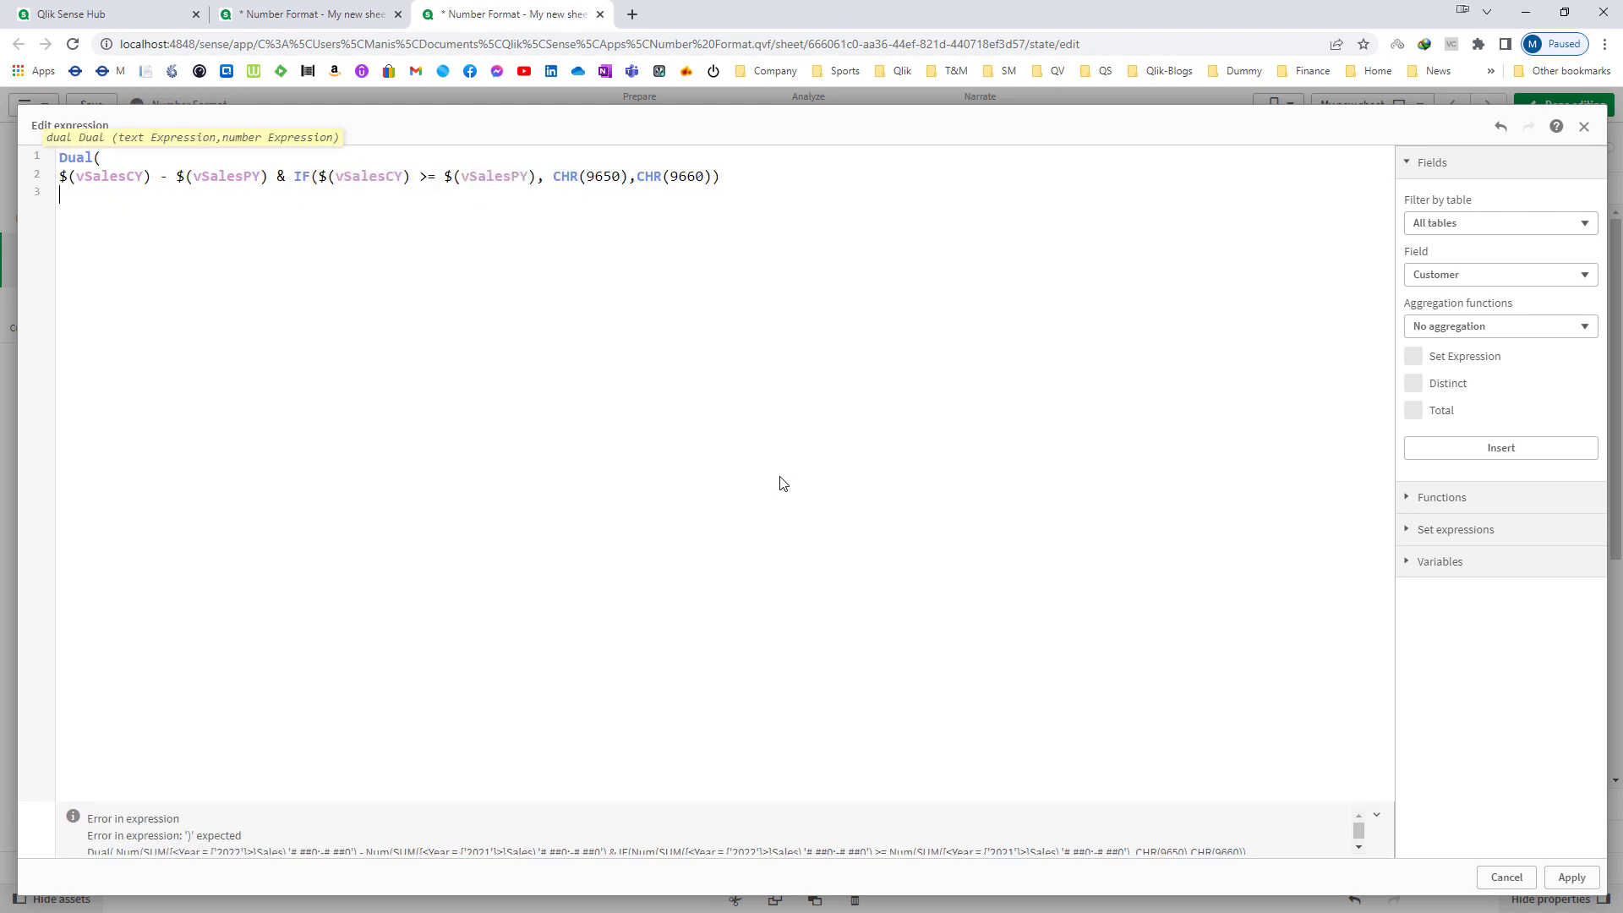
key(ctrl+v)
text())
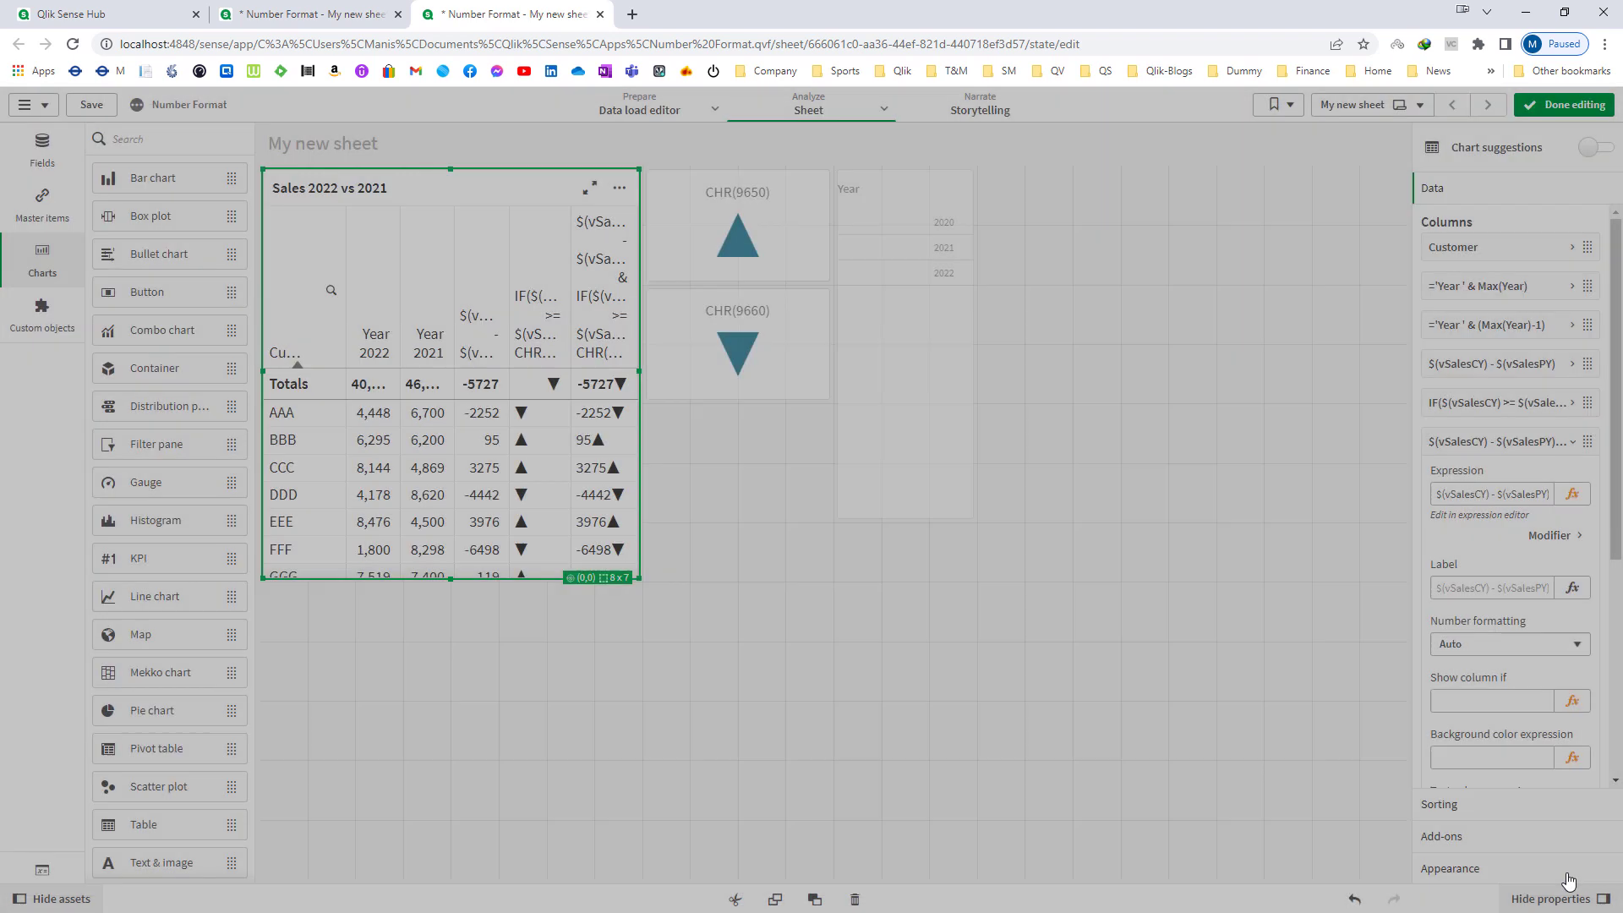
click(1570, 878)
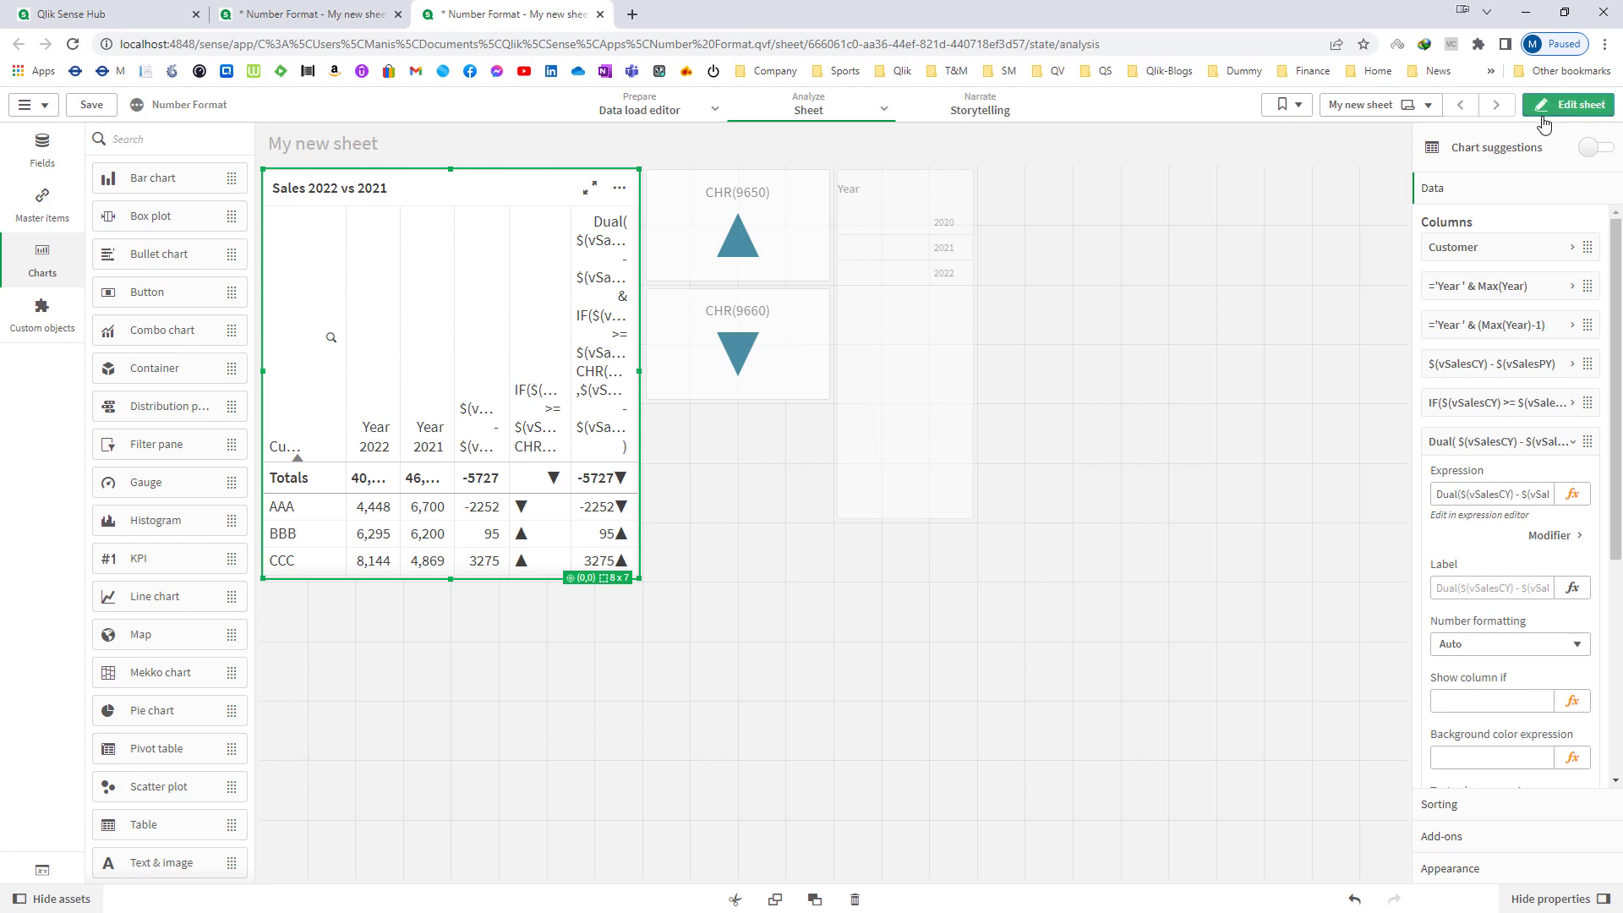
click(1563, 105)
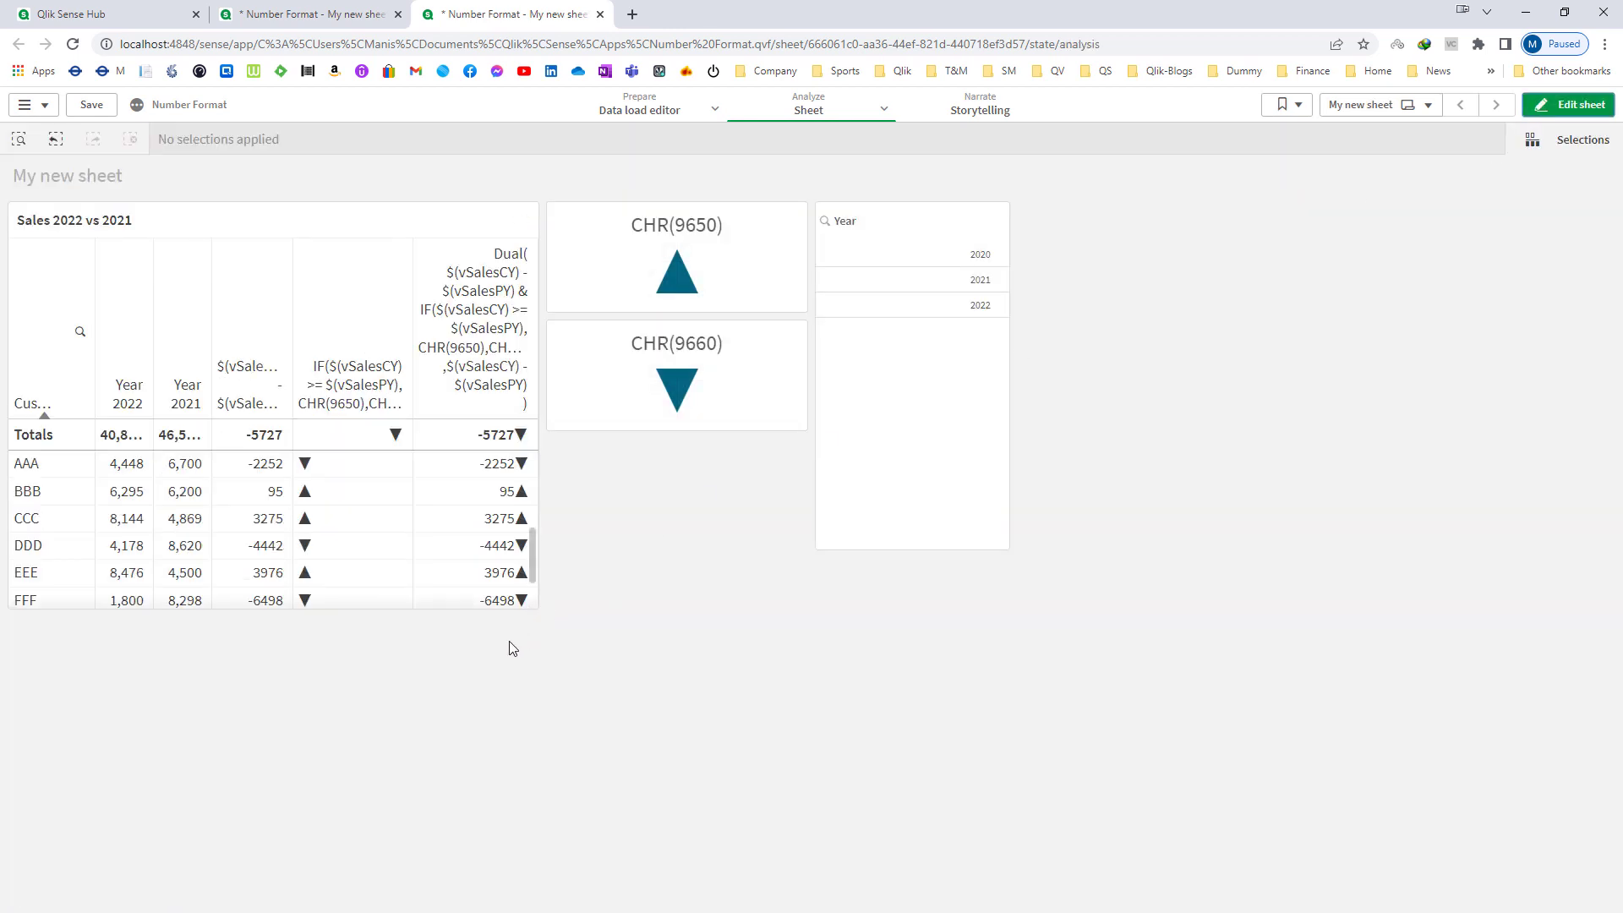
Reopen the sheet for editing and delete the separate difference and arrow columns from the table.
click(1538, 104)
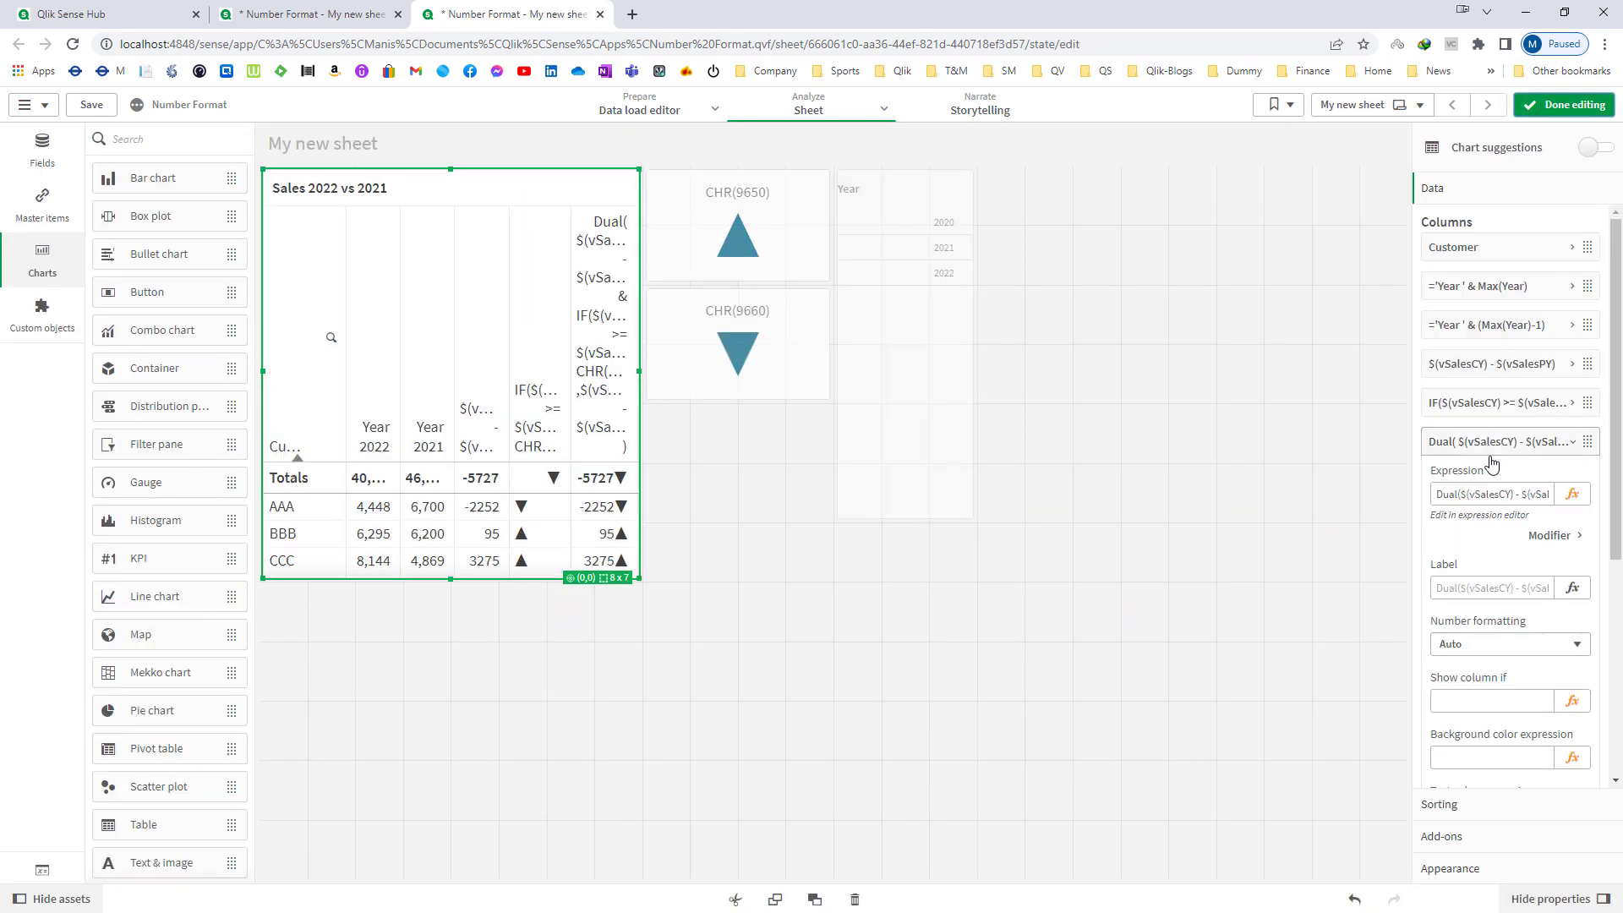
right_click(1462, 372)
click(1450, 356)
right_click(1457, 367)
click(1455, 356)
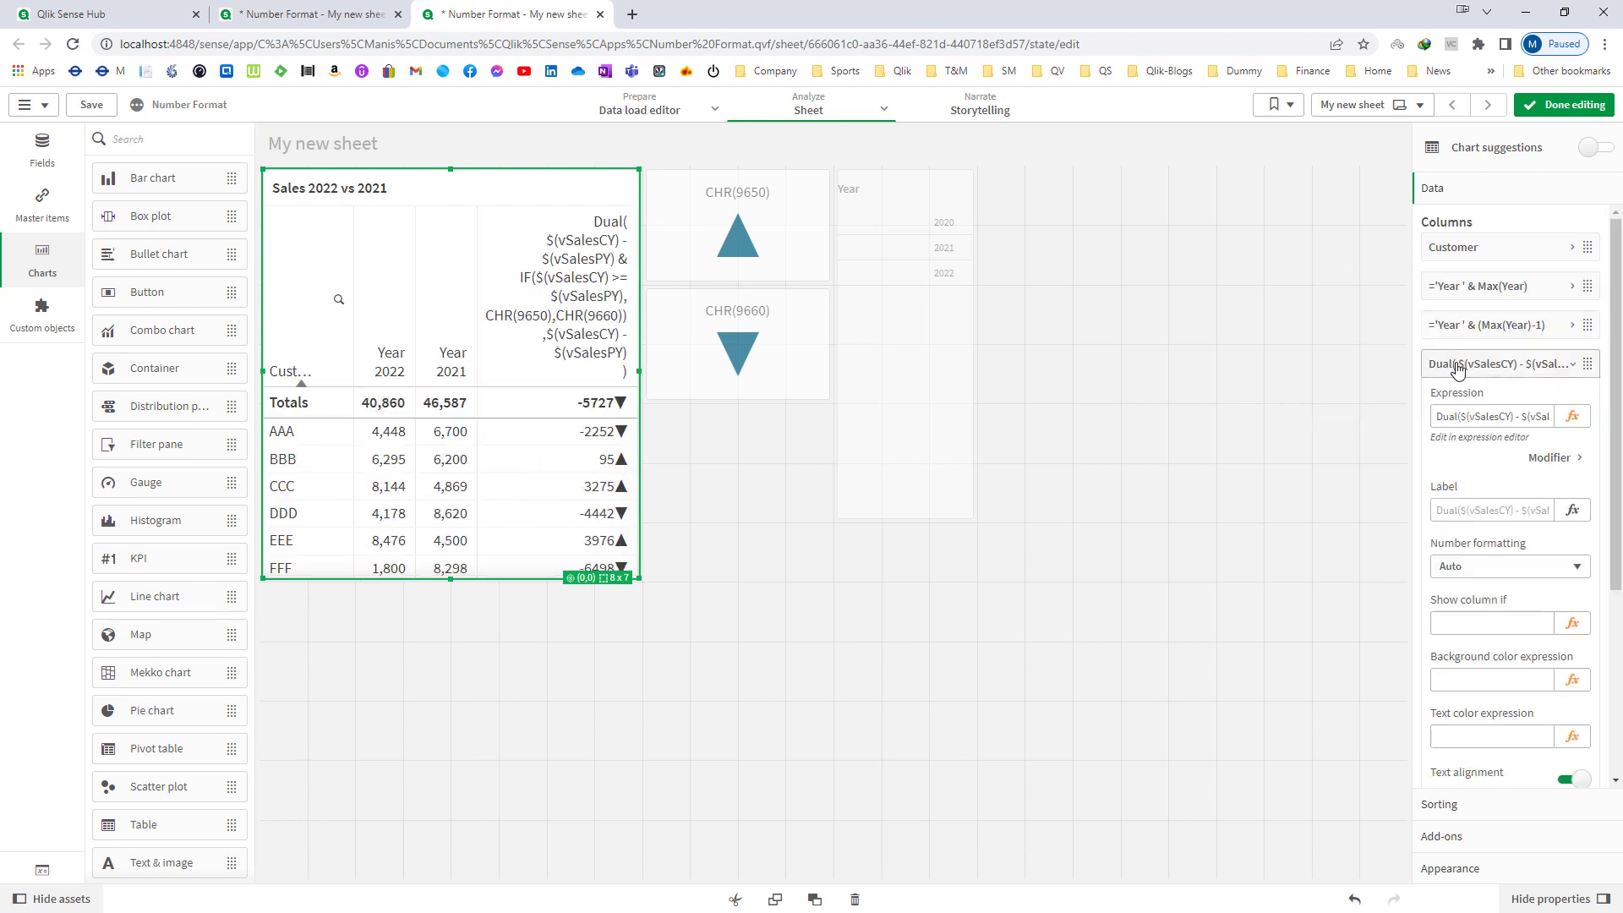
Set the Dual column's label expression to 'Sales ' & Max(Year) & ' vs ' & (Max(Year)-1).
text('Sales ' & )
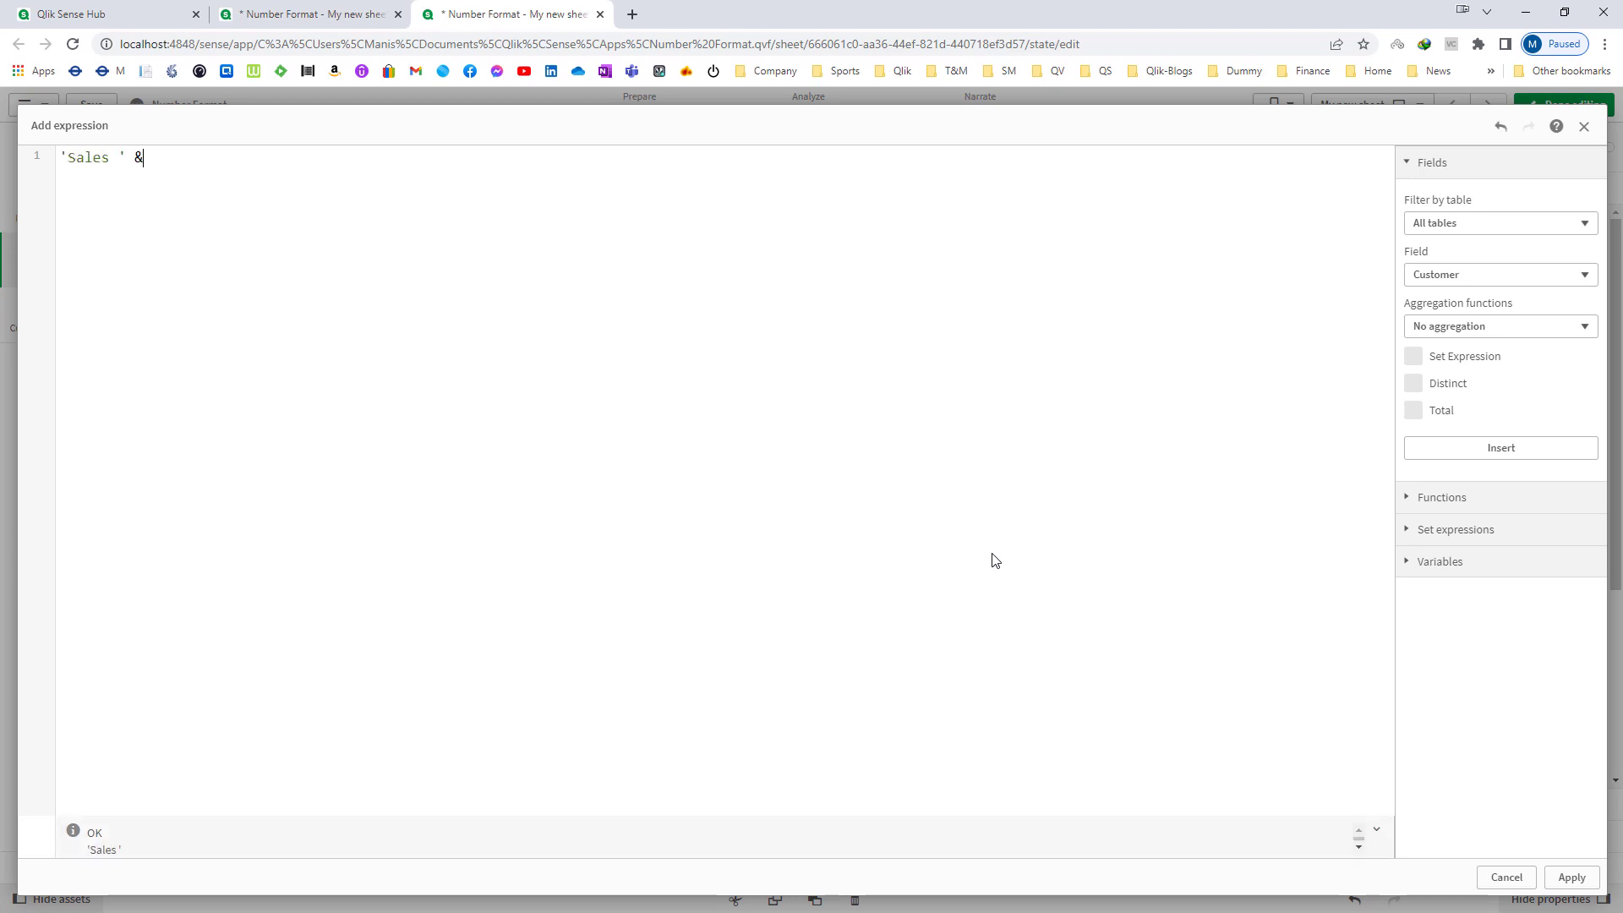
text(Max(Year) & ' )
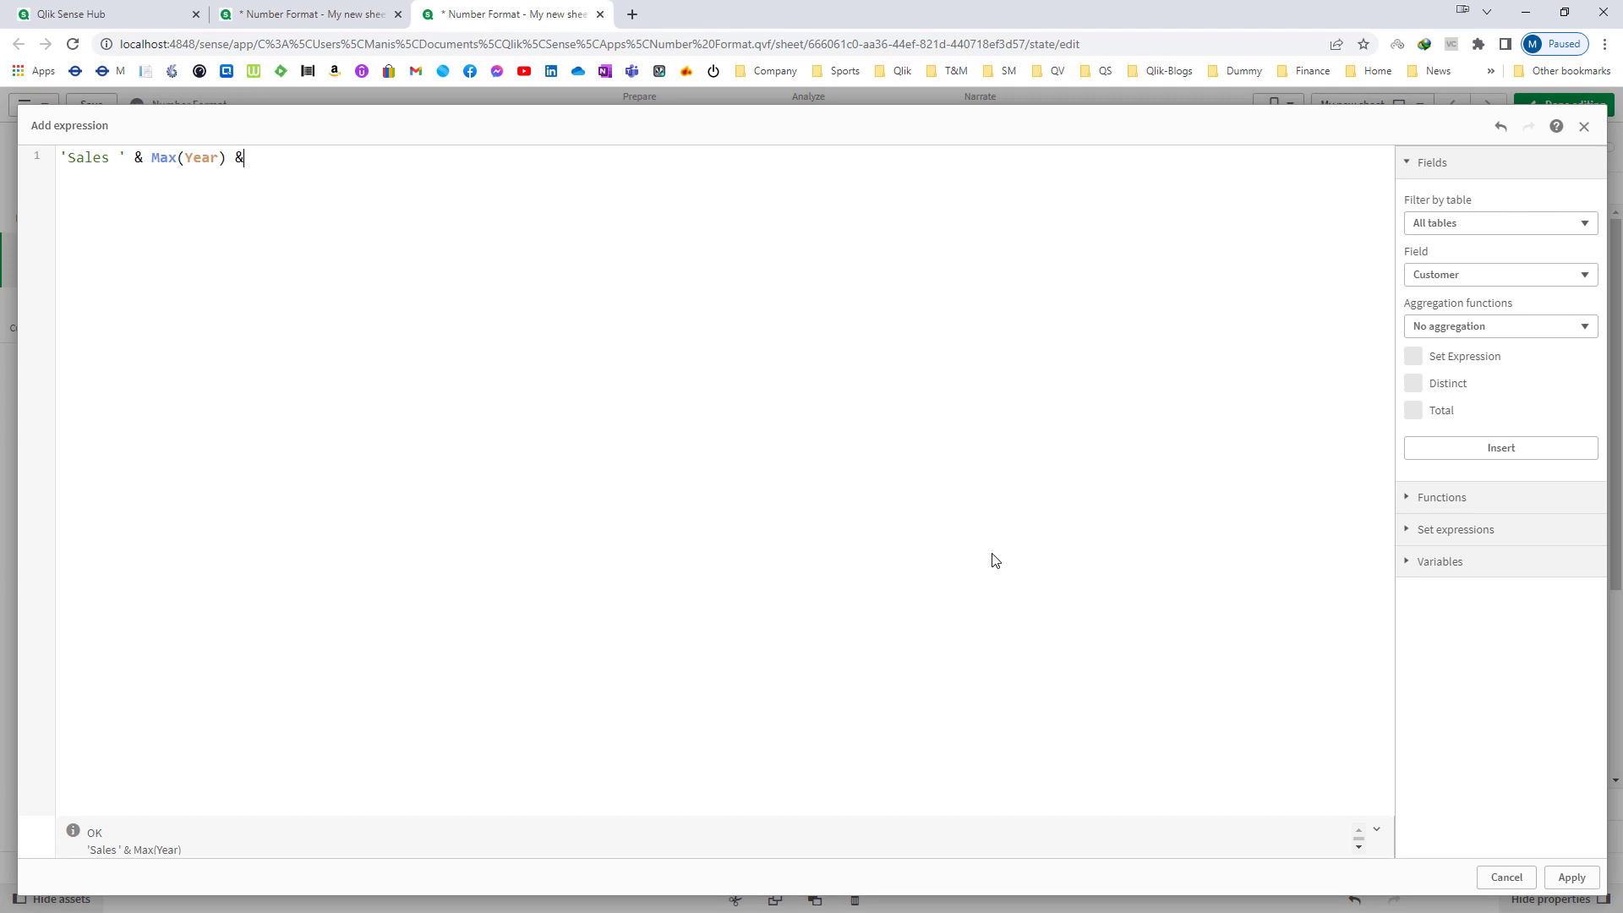
text(vs ' & Max(Yea)
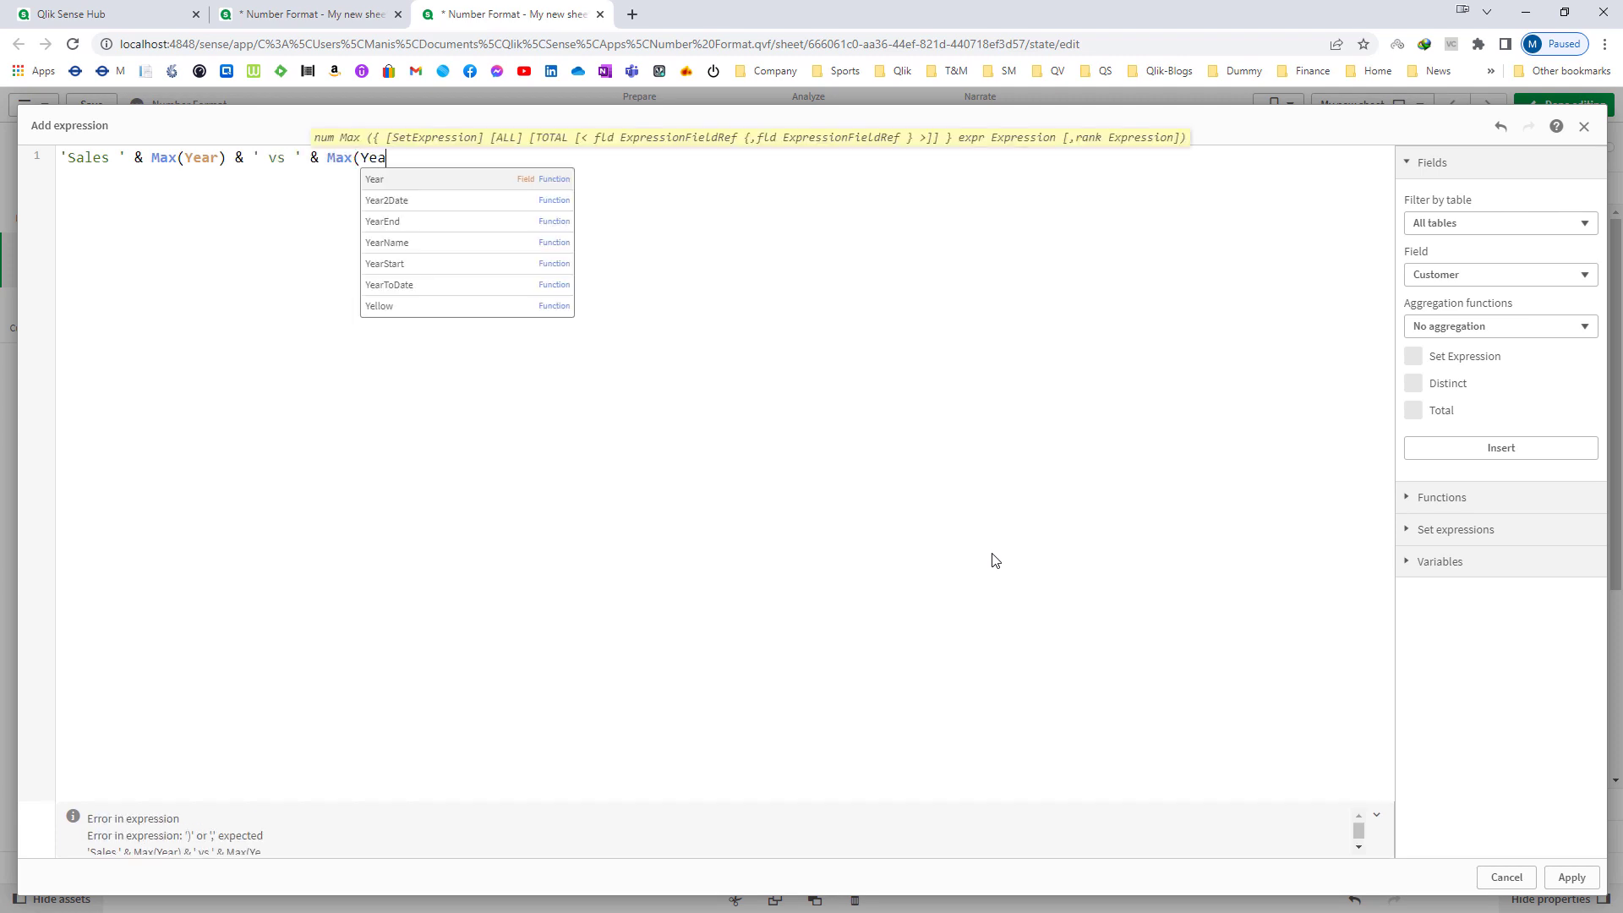
text(r)-1))
key(Left)
key(Left)
key(Left)
key(Left)
key(Left)
key(Left)
key(Left)
key(Left)
key(Left)
key(Left)
key(Left)
text(()
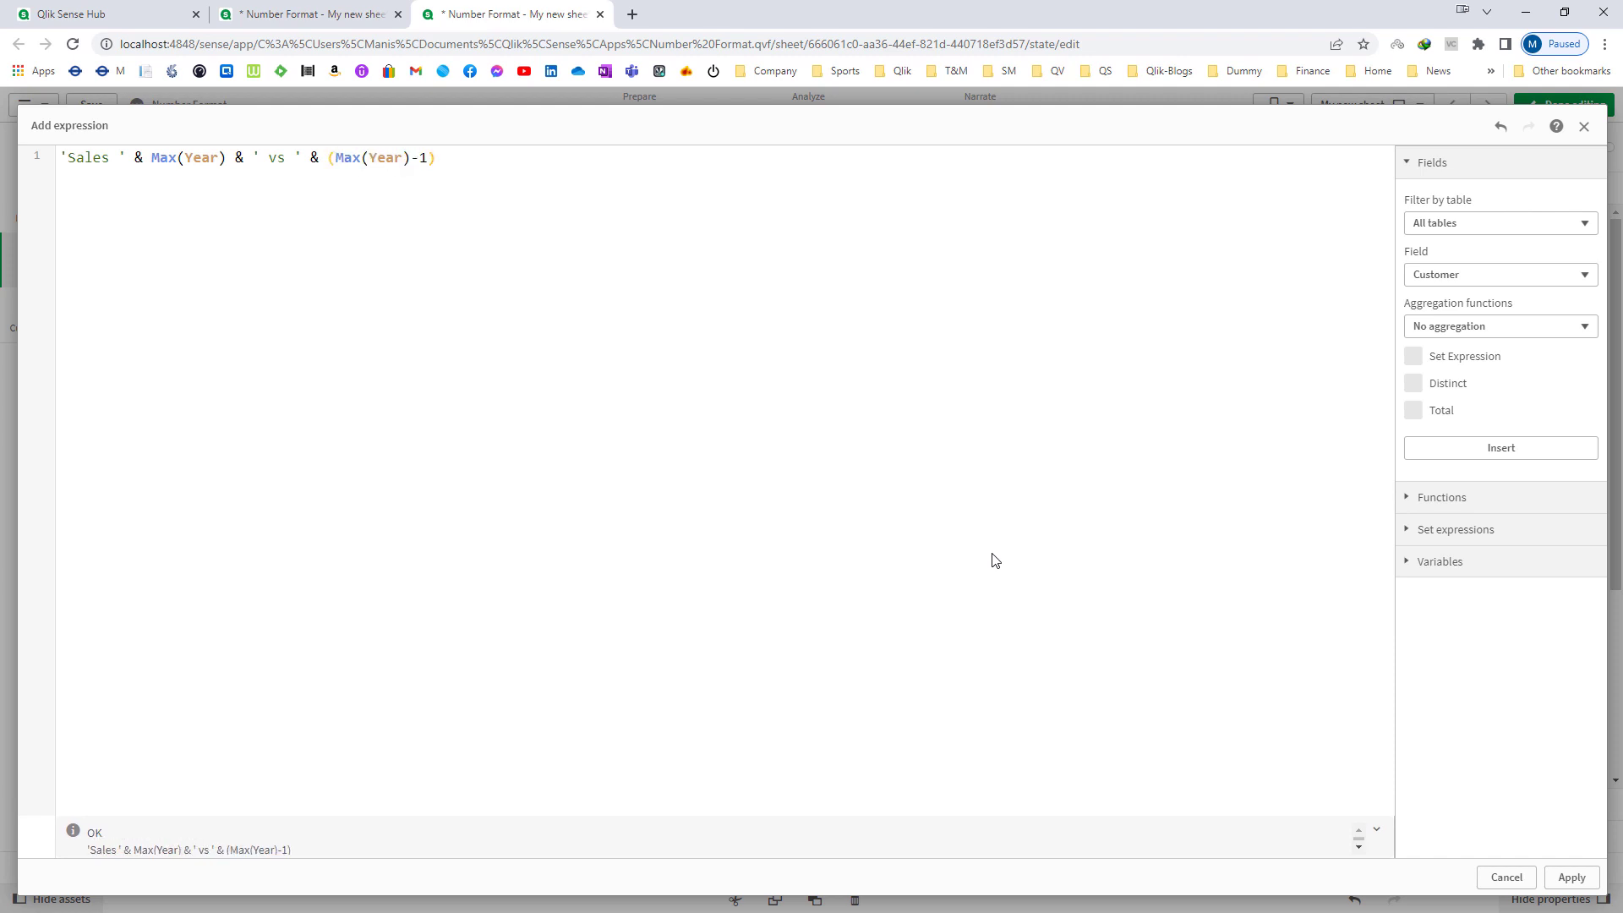
click(1572, 877)
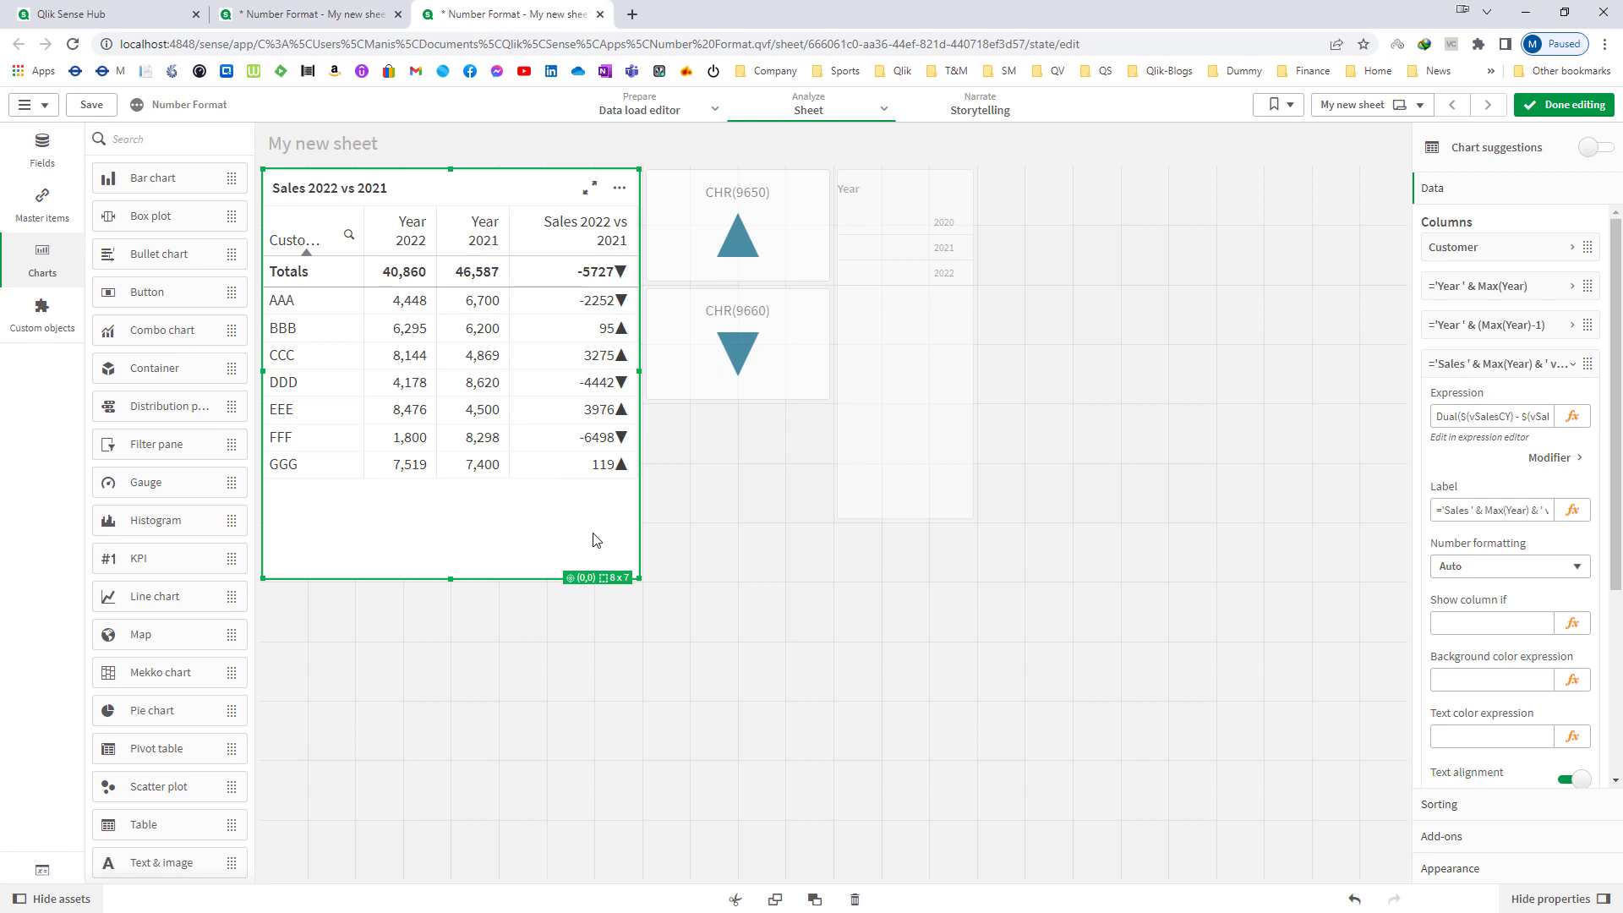
Wrap the difference in the Dual column's text argument in Num( ) with the format '#,##0;-#,##0' and apply the expression.
click(1572, 416)
click(70, 194)
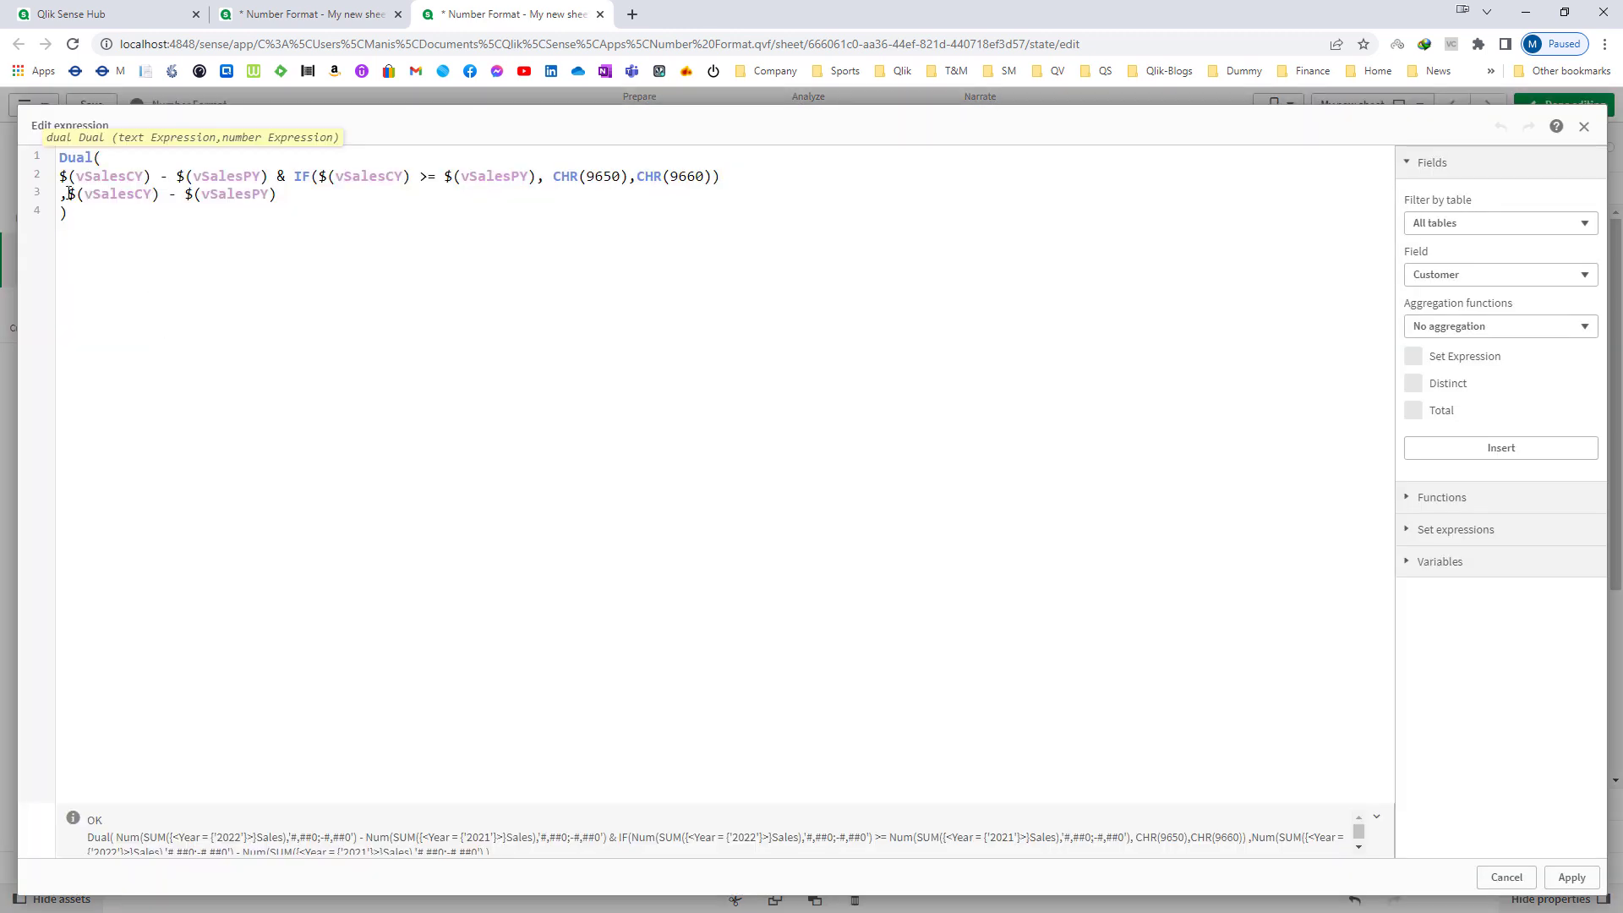
text(Num()
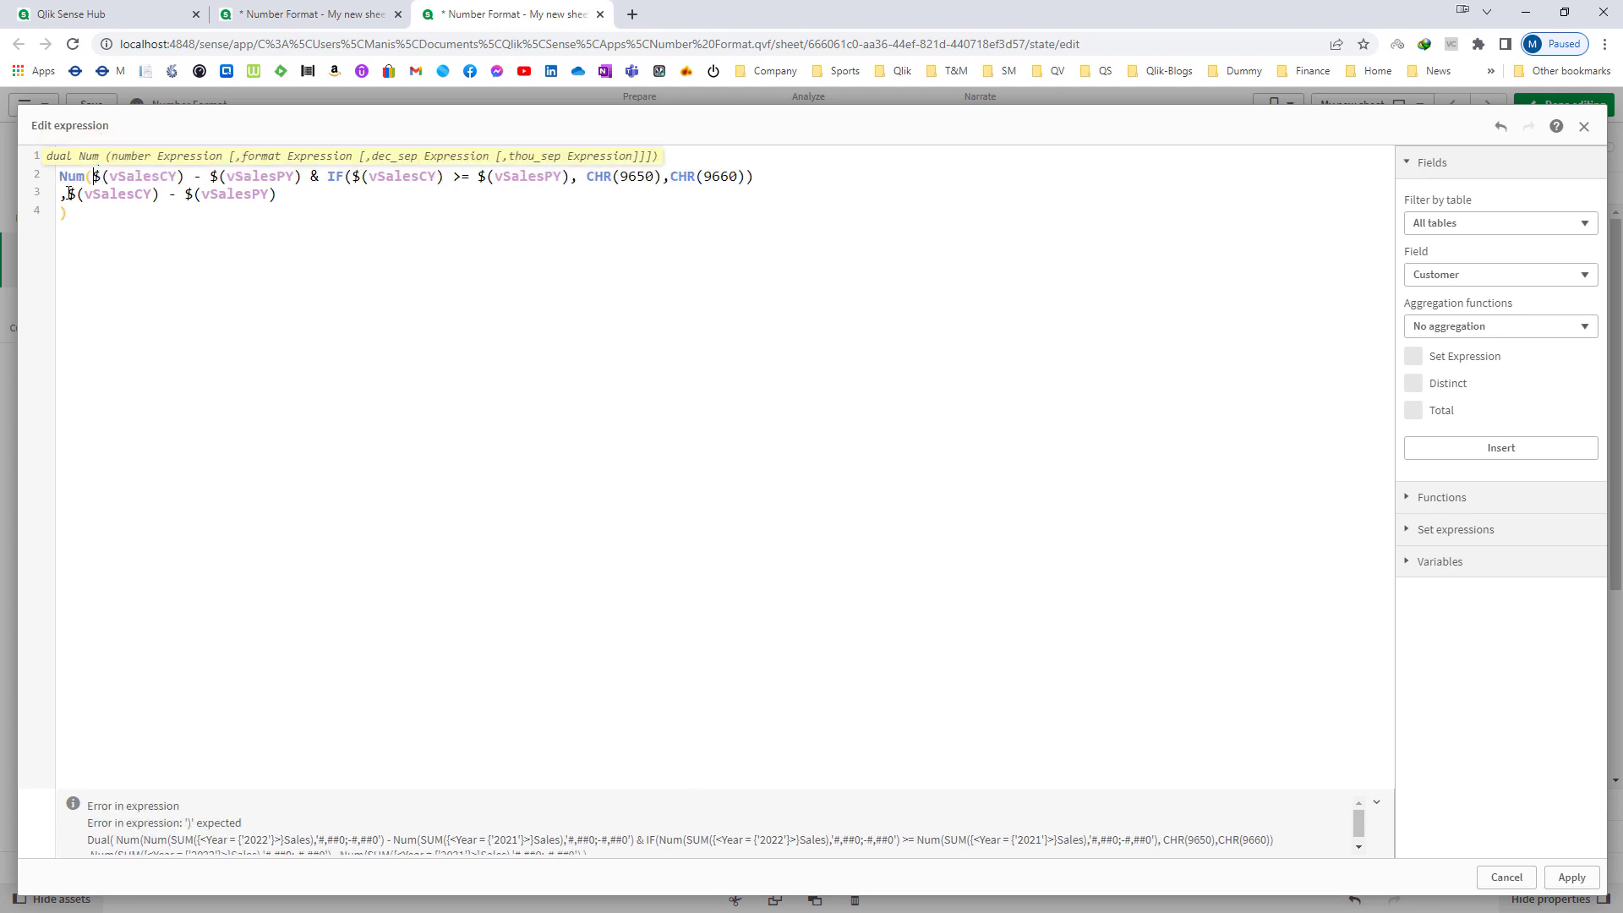
text(,'#,##0)
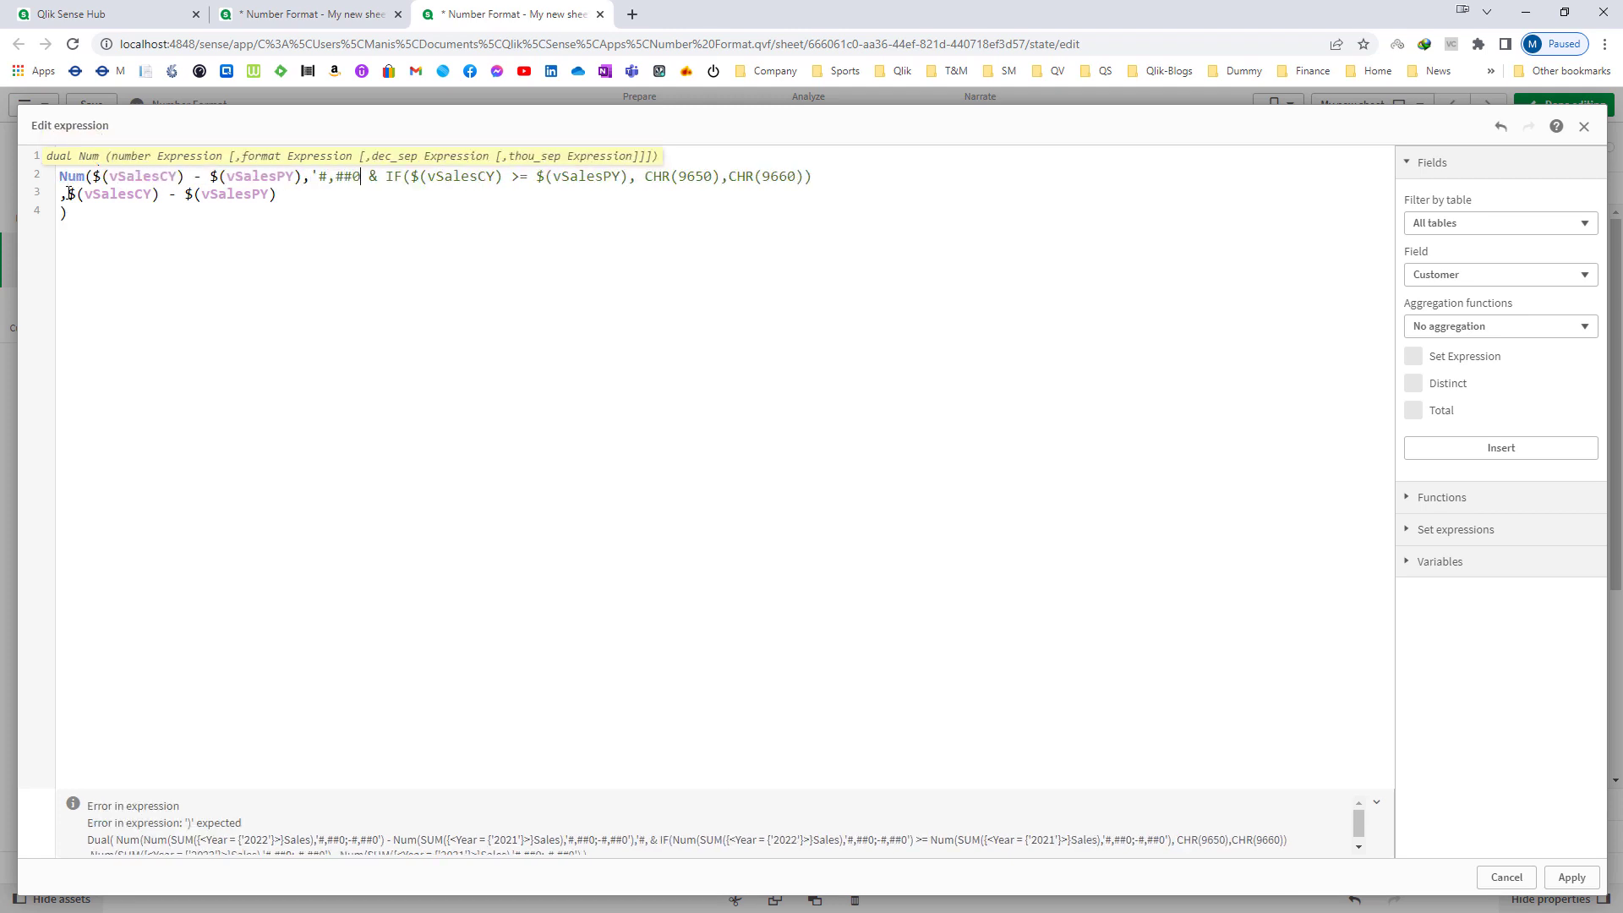
text(;-)
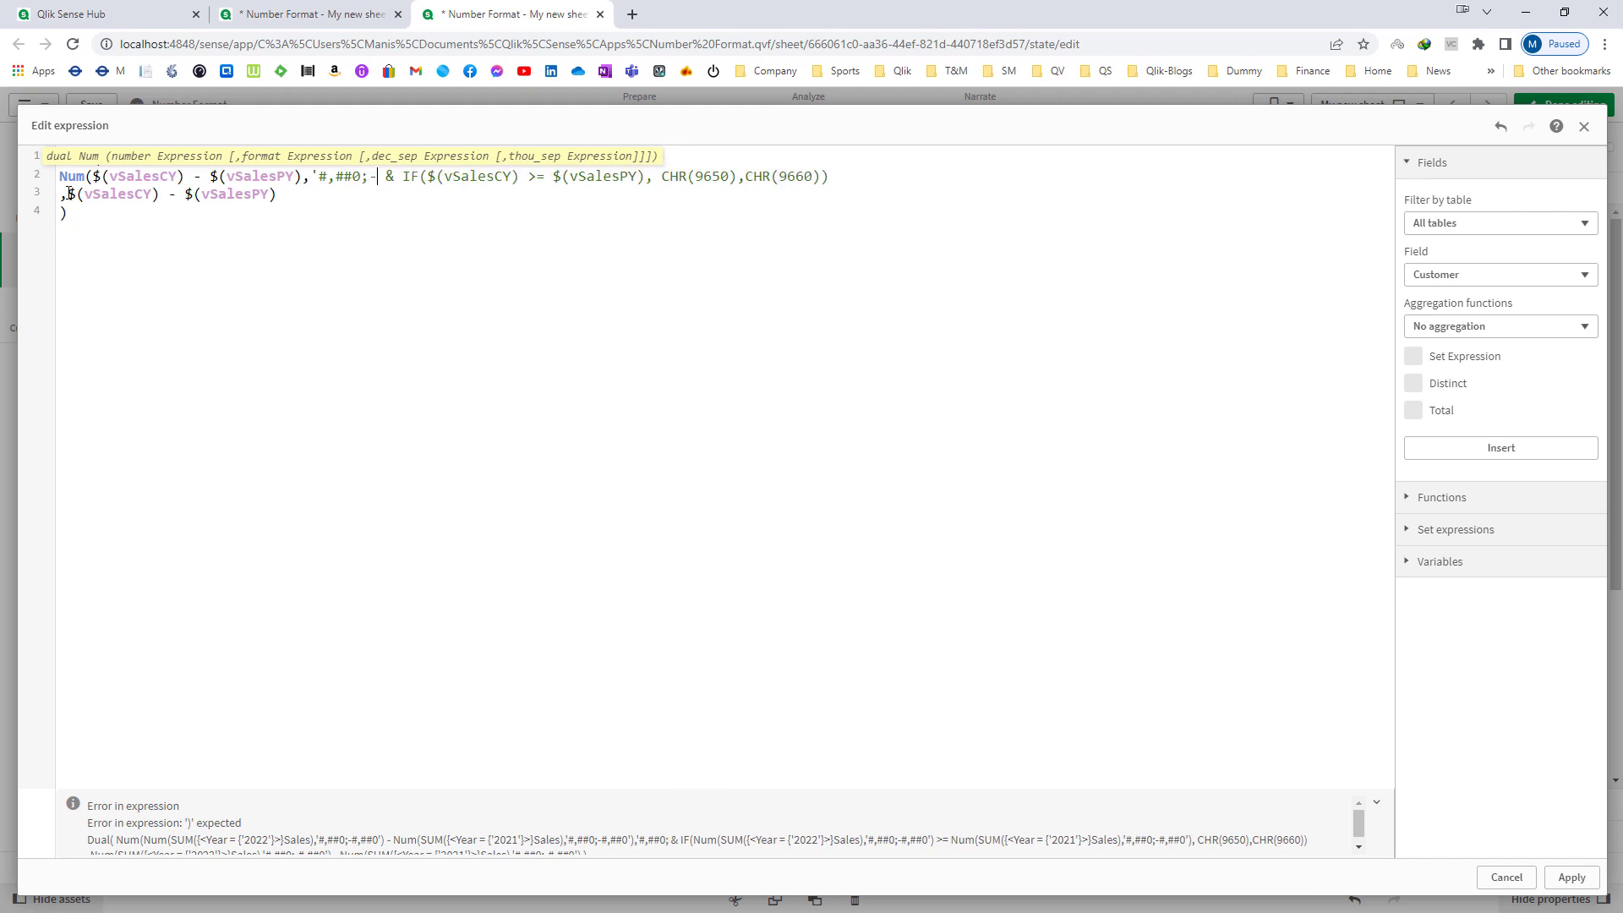
text(#,##0)
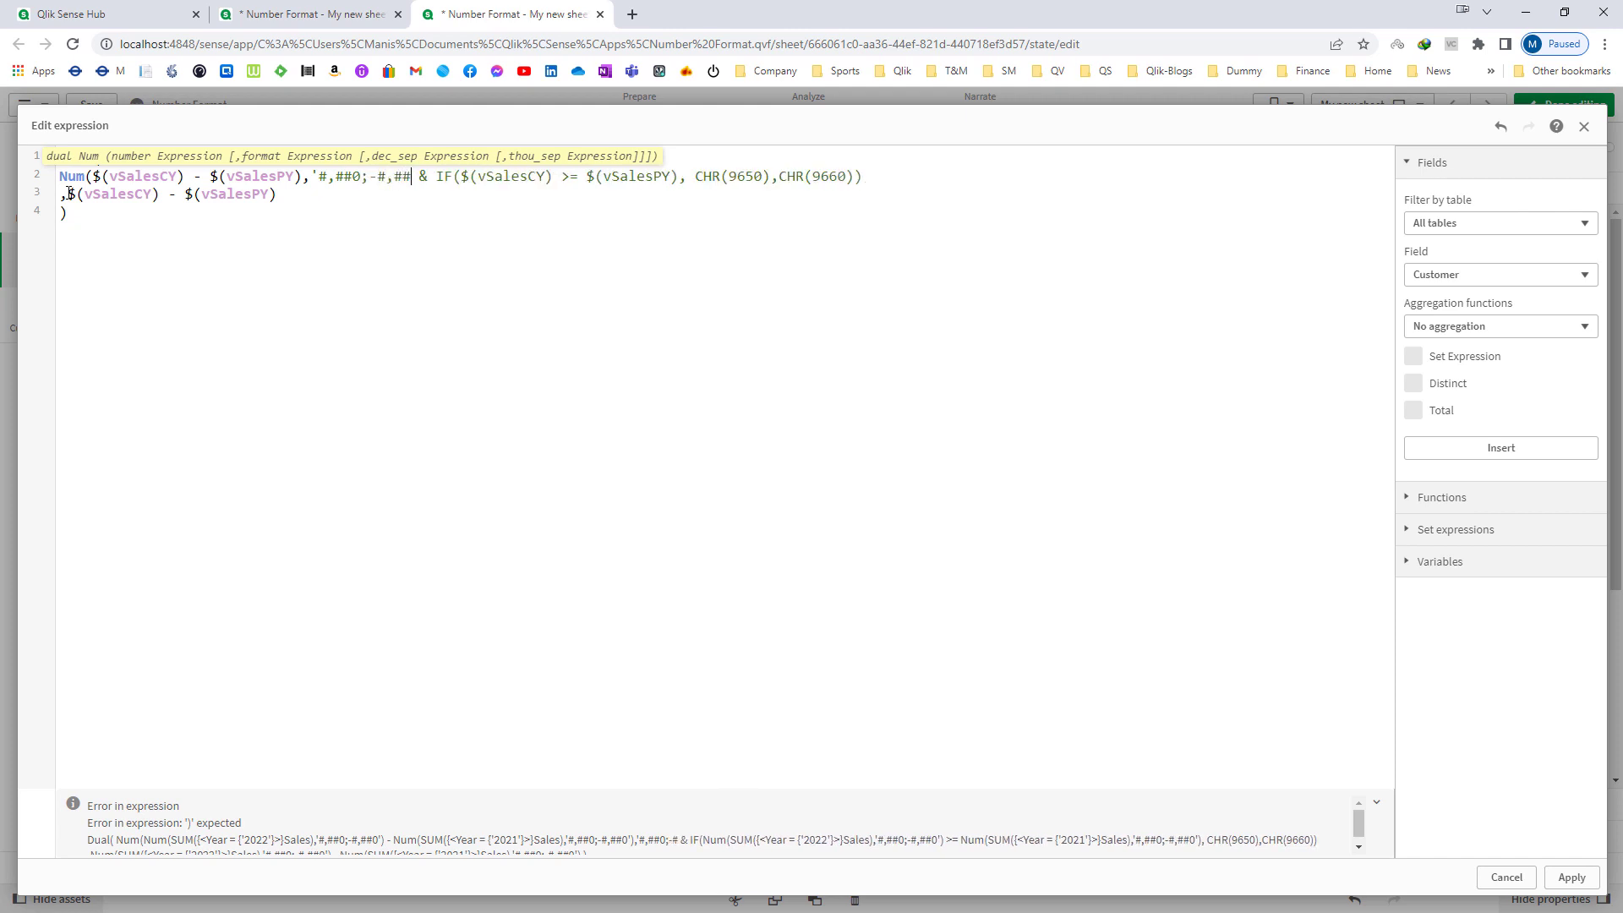
text('))
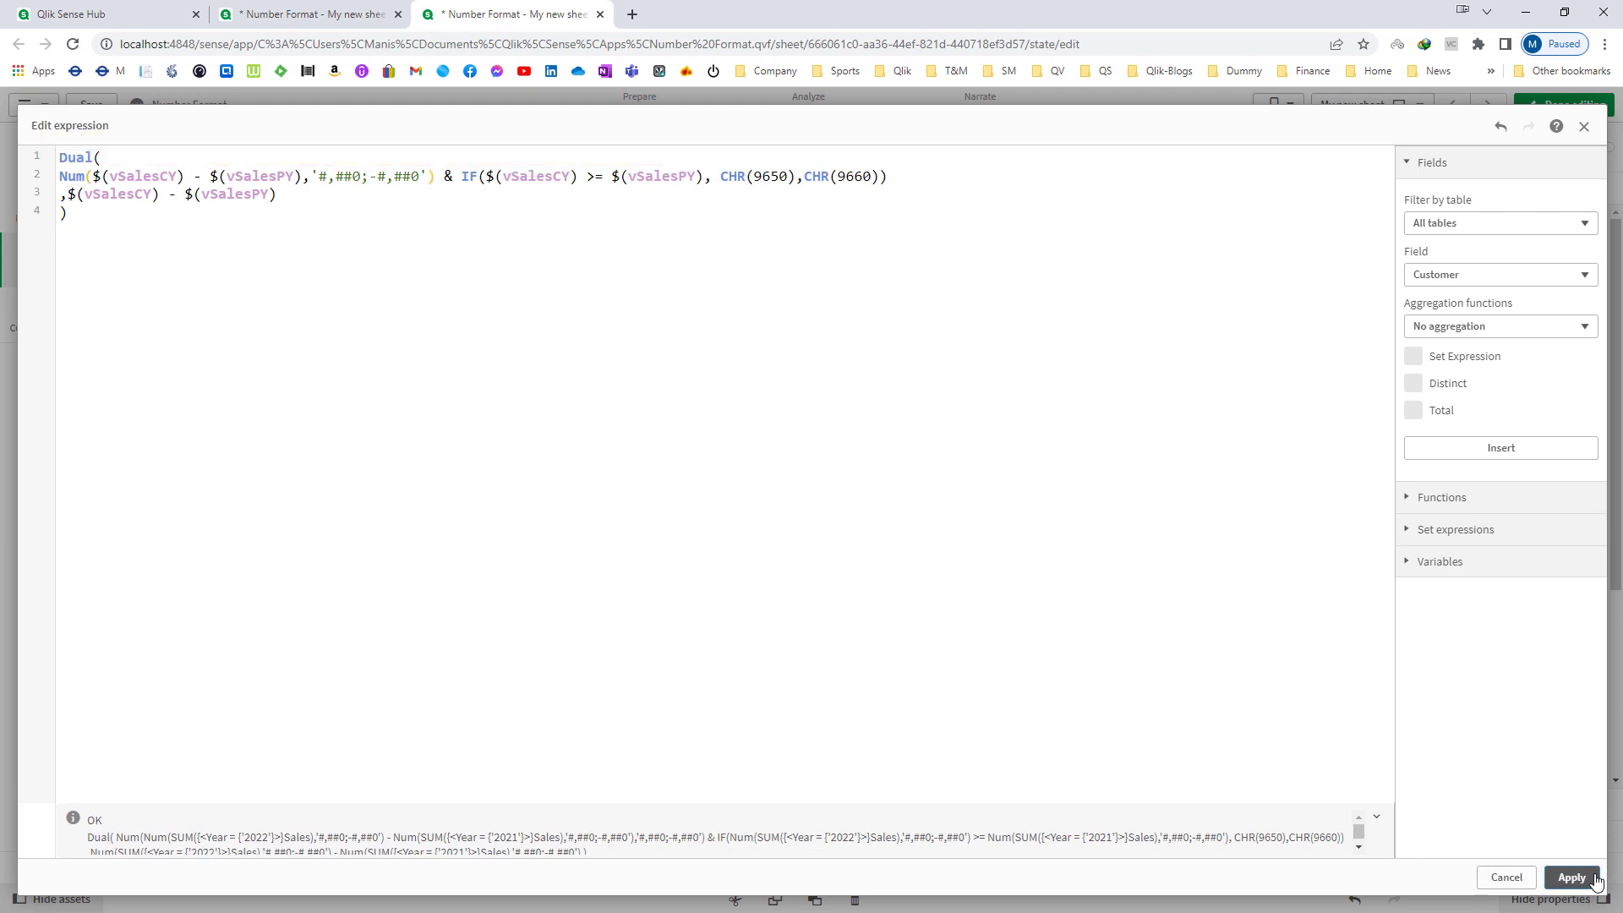
click(1570, 877)
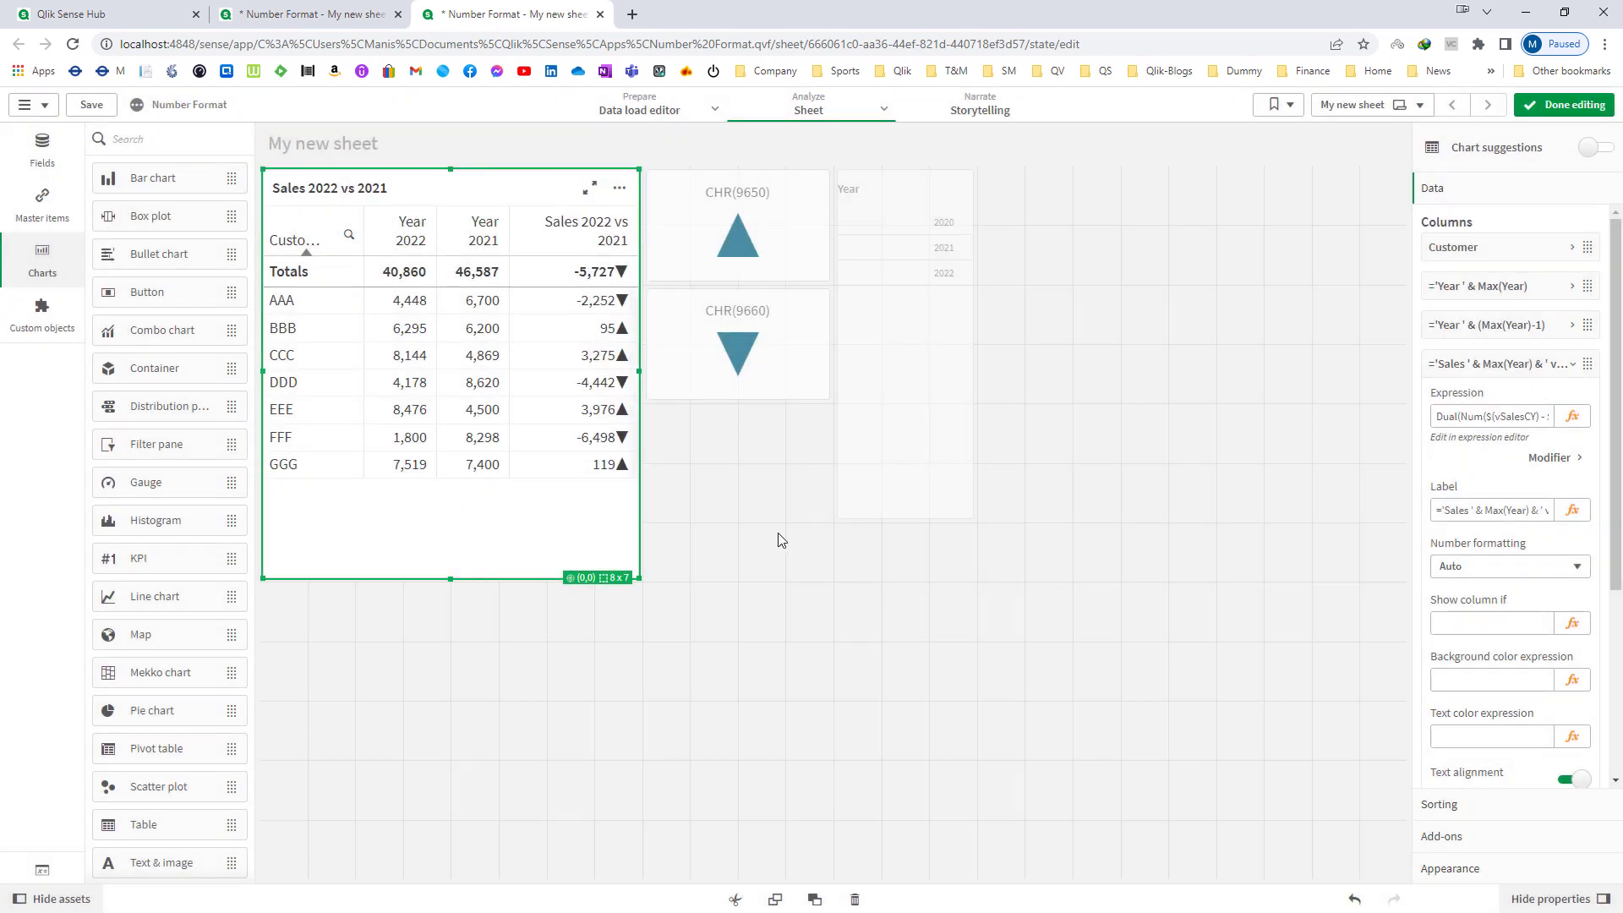
Insert ' ' & between the formatted difference and the arrow formula in the Dual expression and apply it.
click(1572, 415)
click(463, 178)
text(' ' & IF($(vSalesCY) >= $(vSalesPY), CHR(9650),CHR(9660)
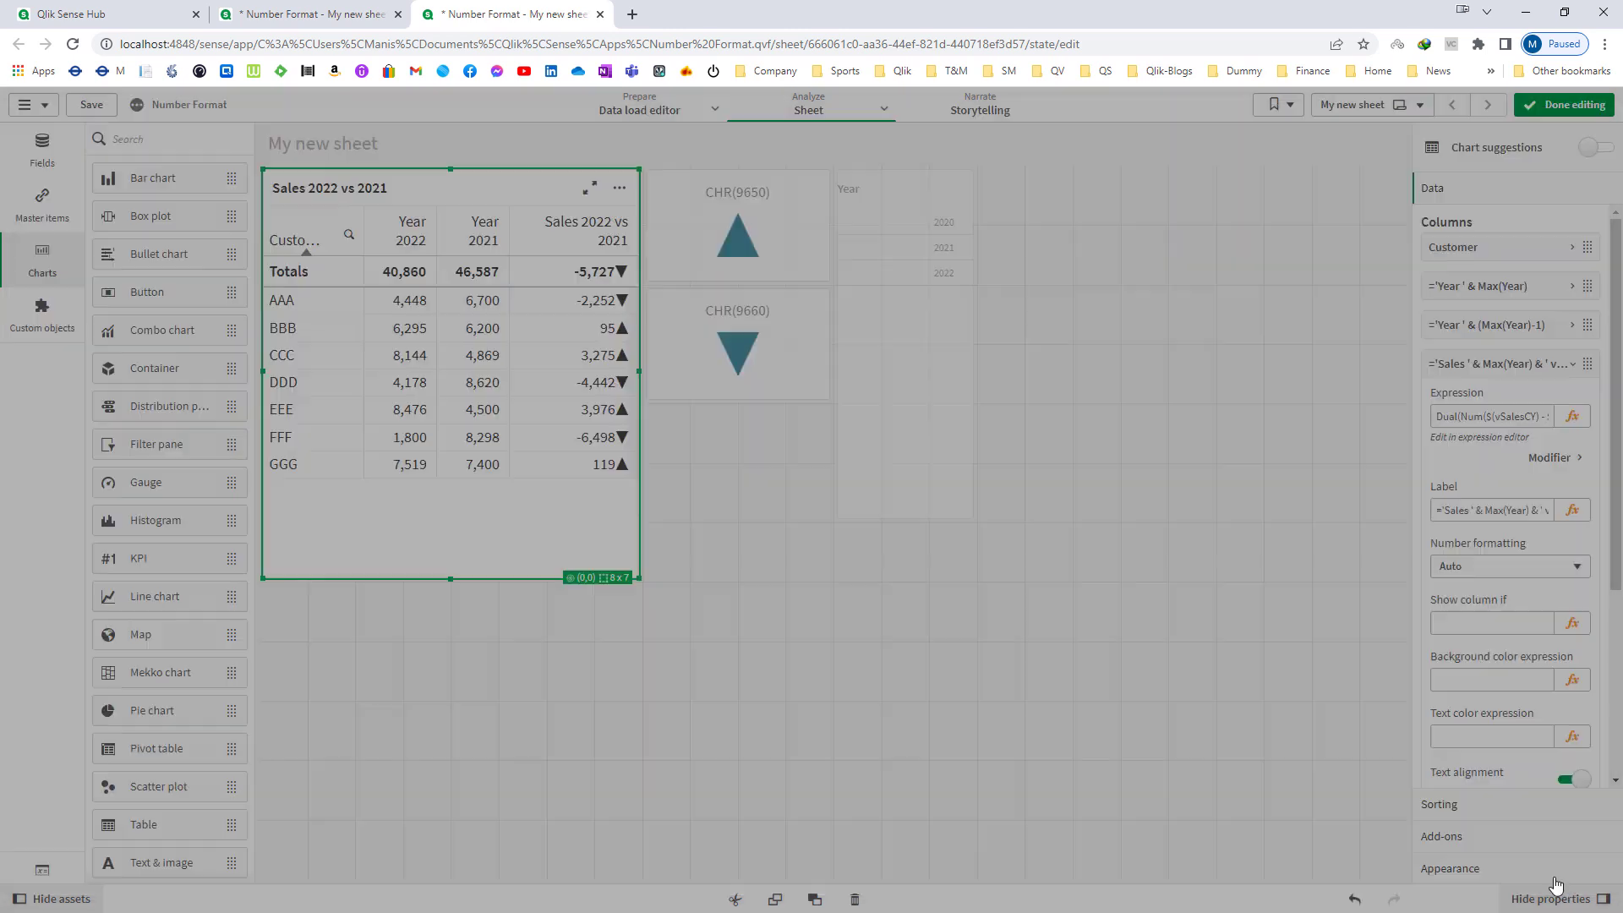
click(1559, 879)
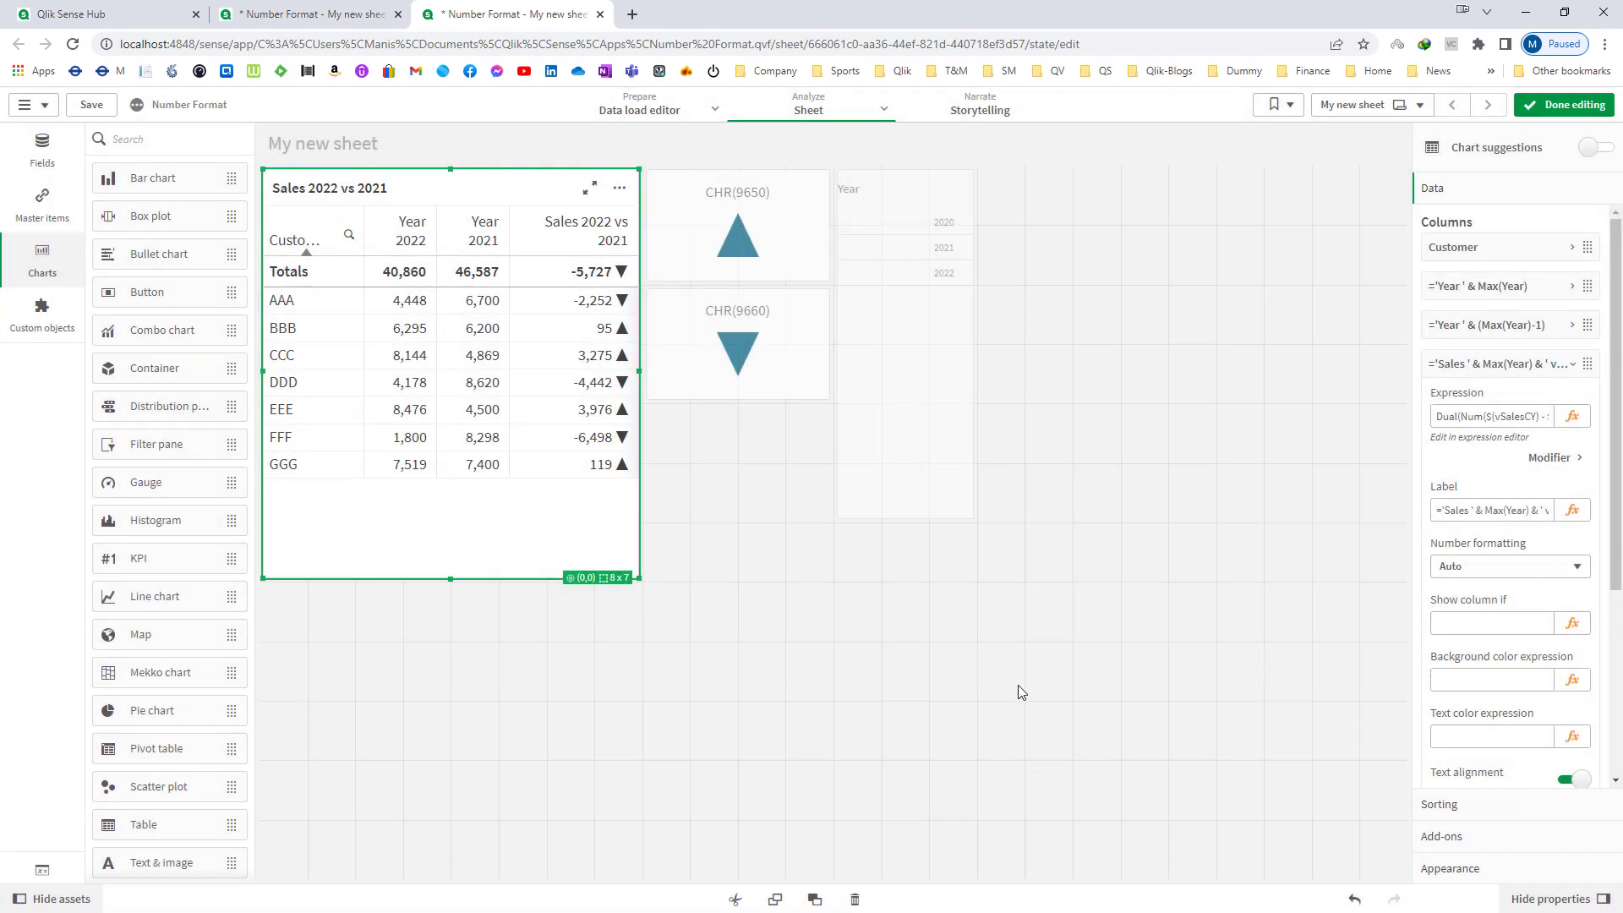
Begin the difference column's background color expression with the condition IF($(vSalesCY) >= $(vSalesPY), using the existing sales variables.
click(1462, 368)
click(1464, 376)
scroll(1564, 569, down, 2)
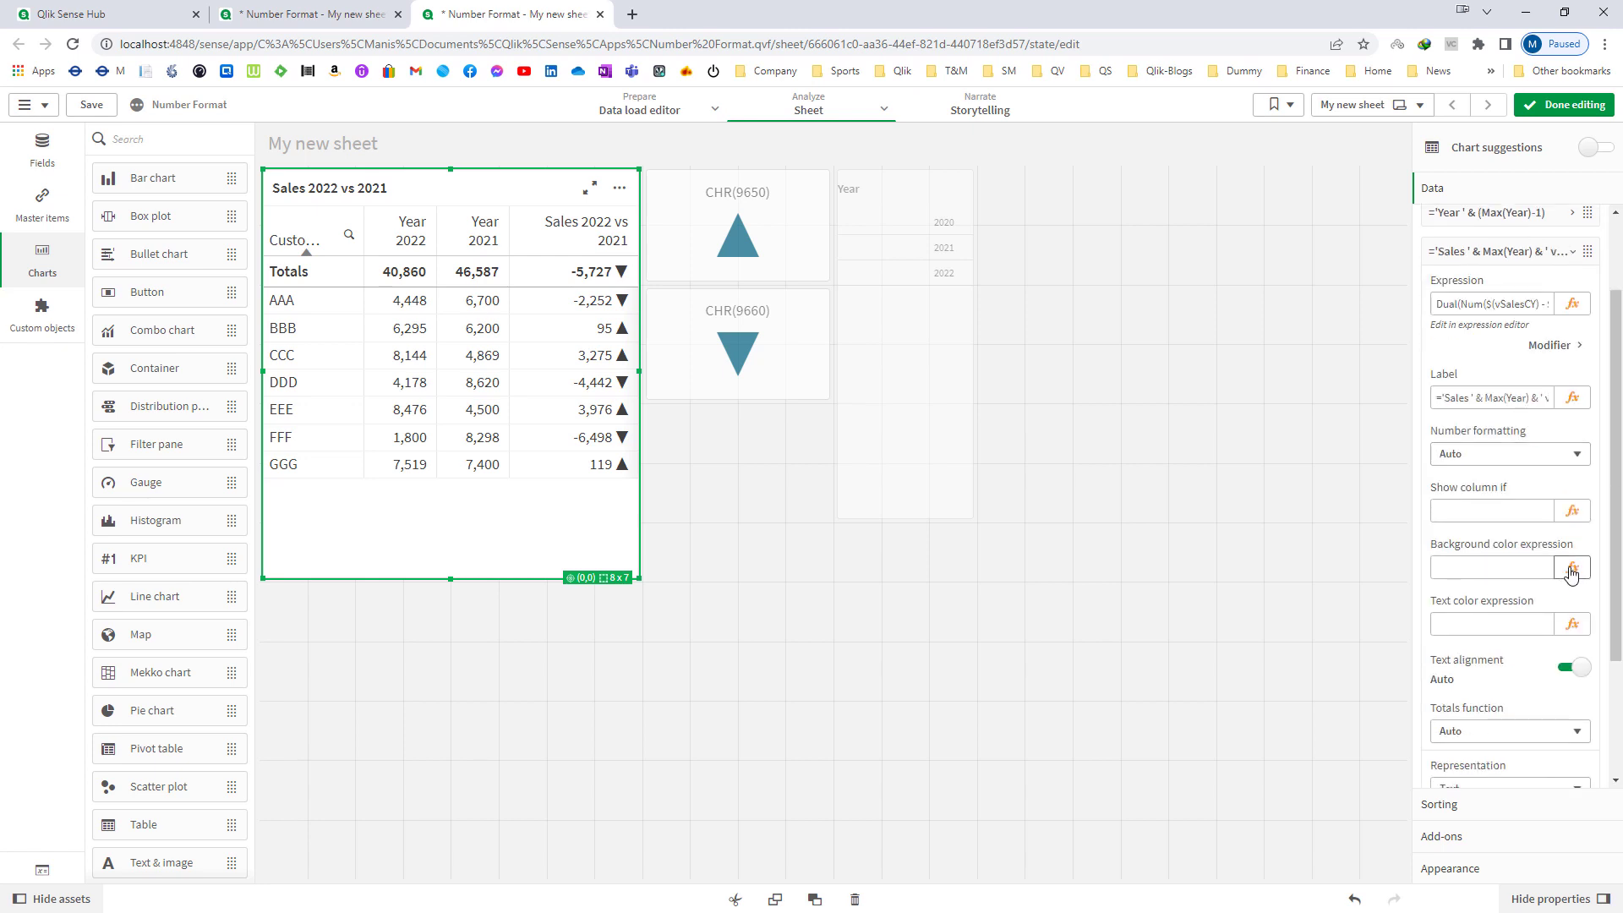
click(1572, 569)
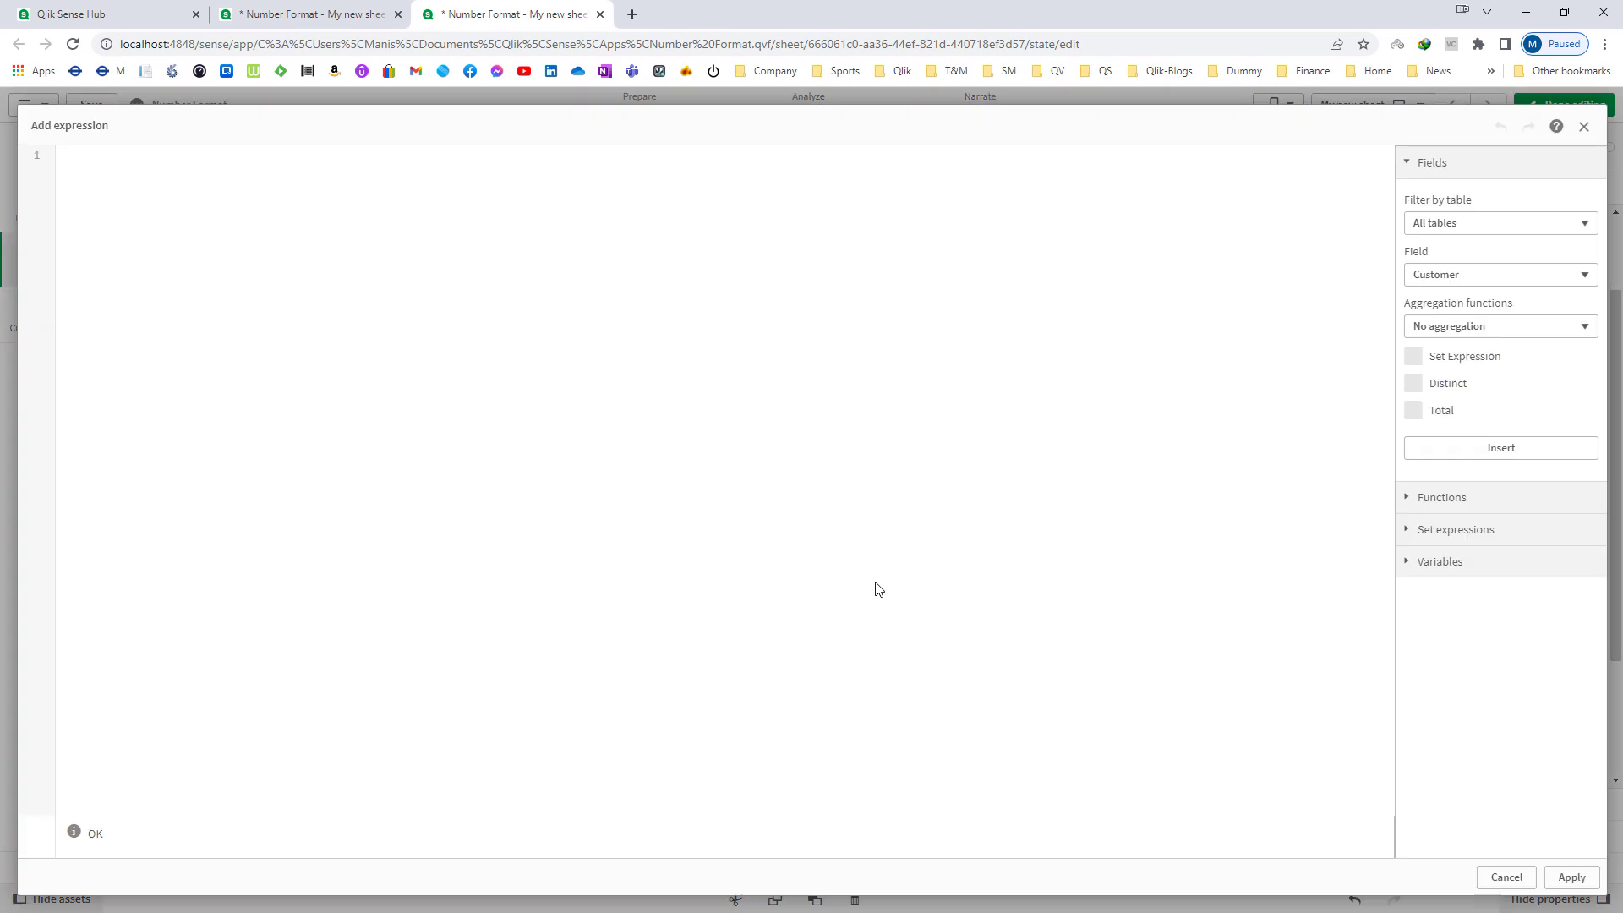
text(IF($(v)
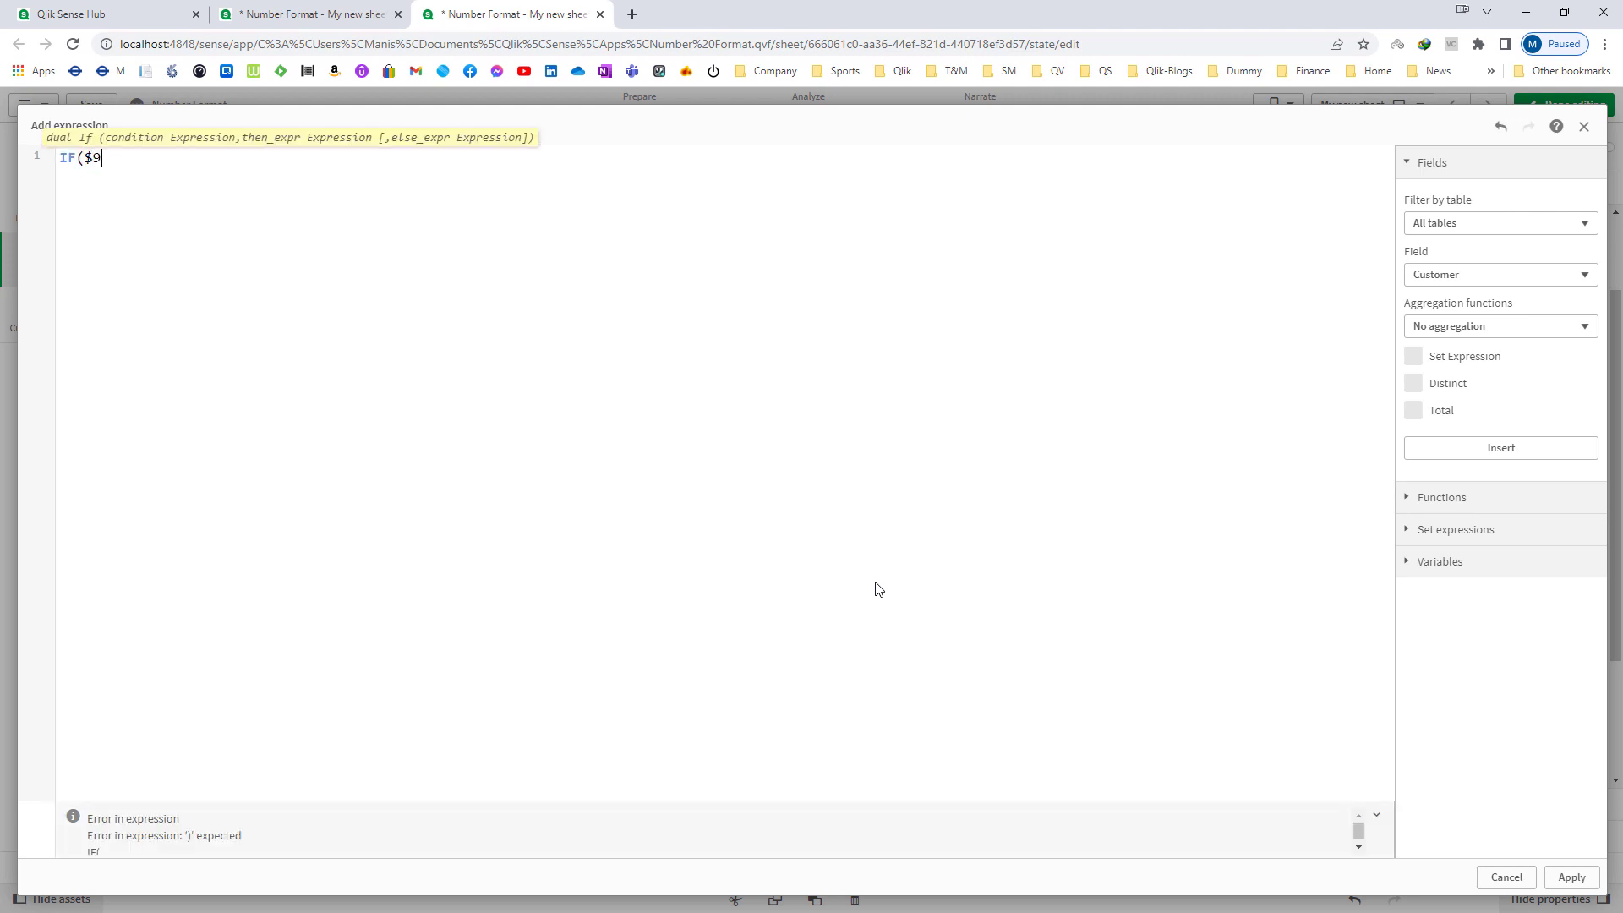
key(Down)
key(Down)
key(Down)
key(Return)
text() >= $(vS)
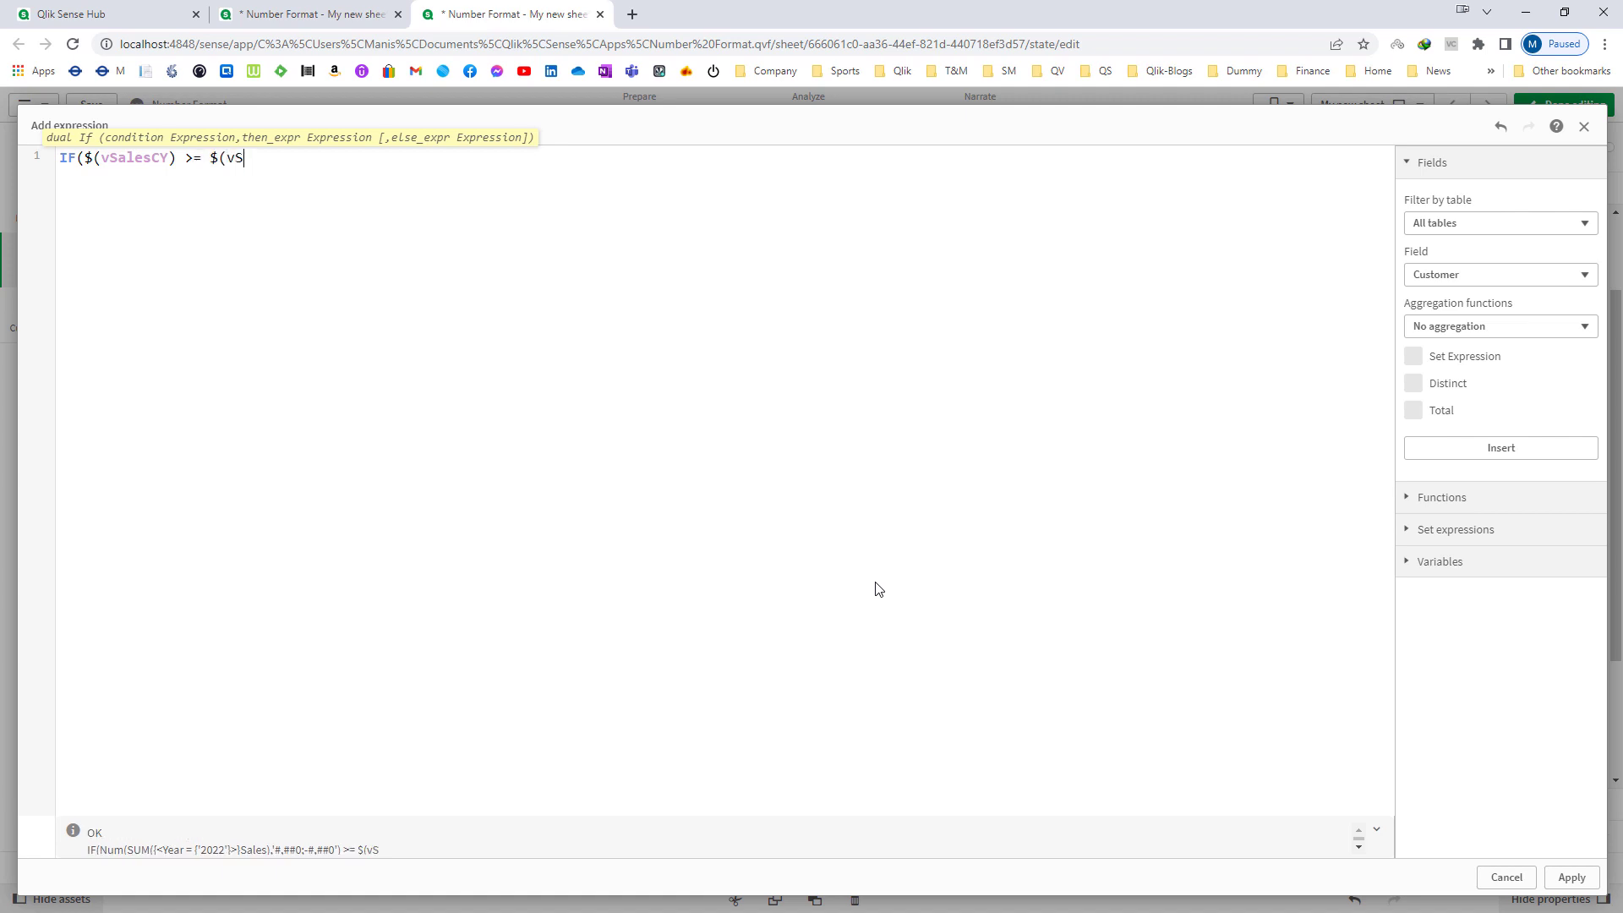
key(Down)
key(Return)
text(),)
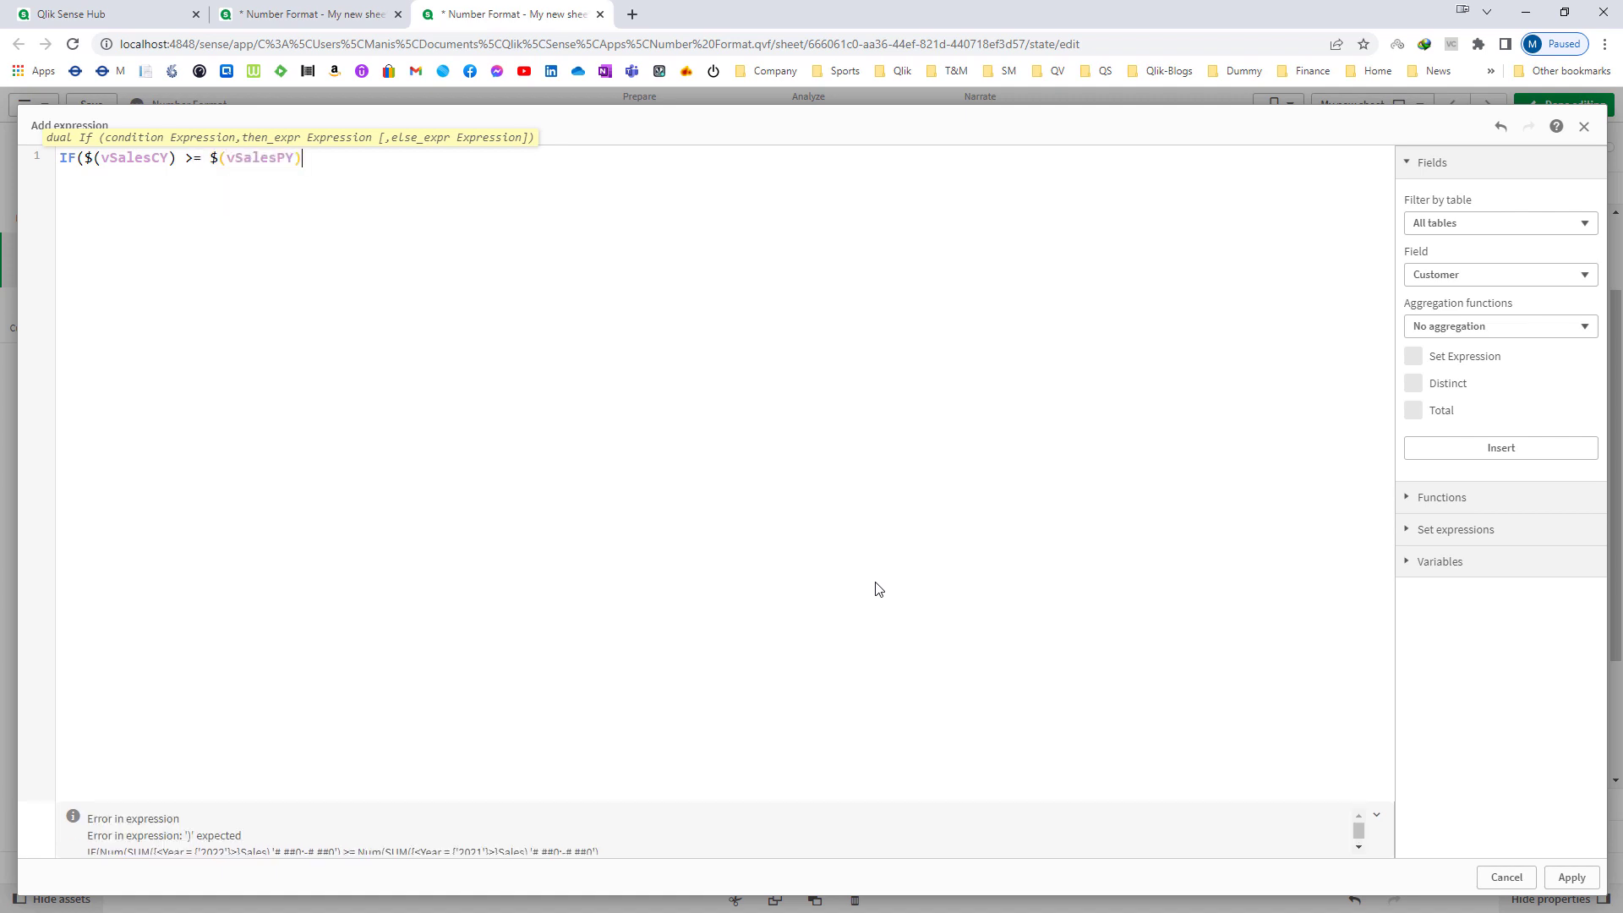
Complete the background color expression with RGB(0,200,0) for true and RGB(200,0,0) for false, and apply it.
text( RGB(0,200,0))
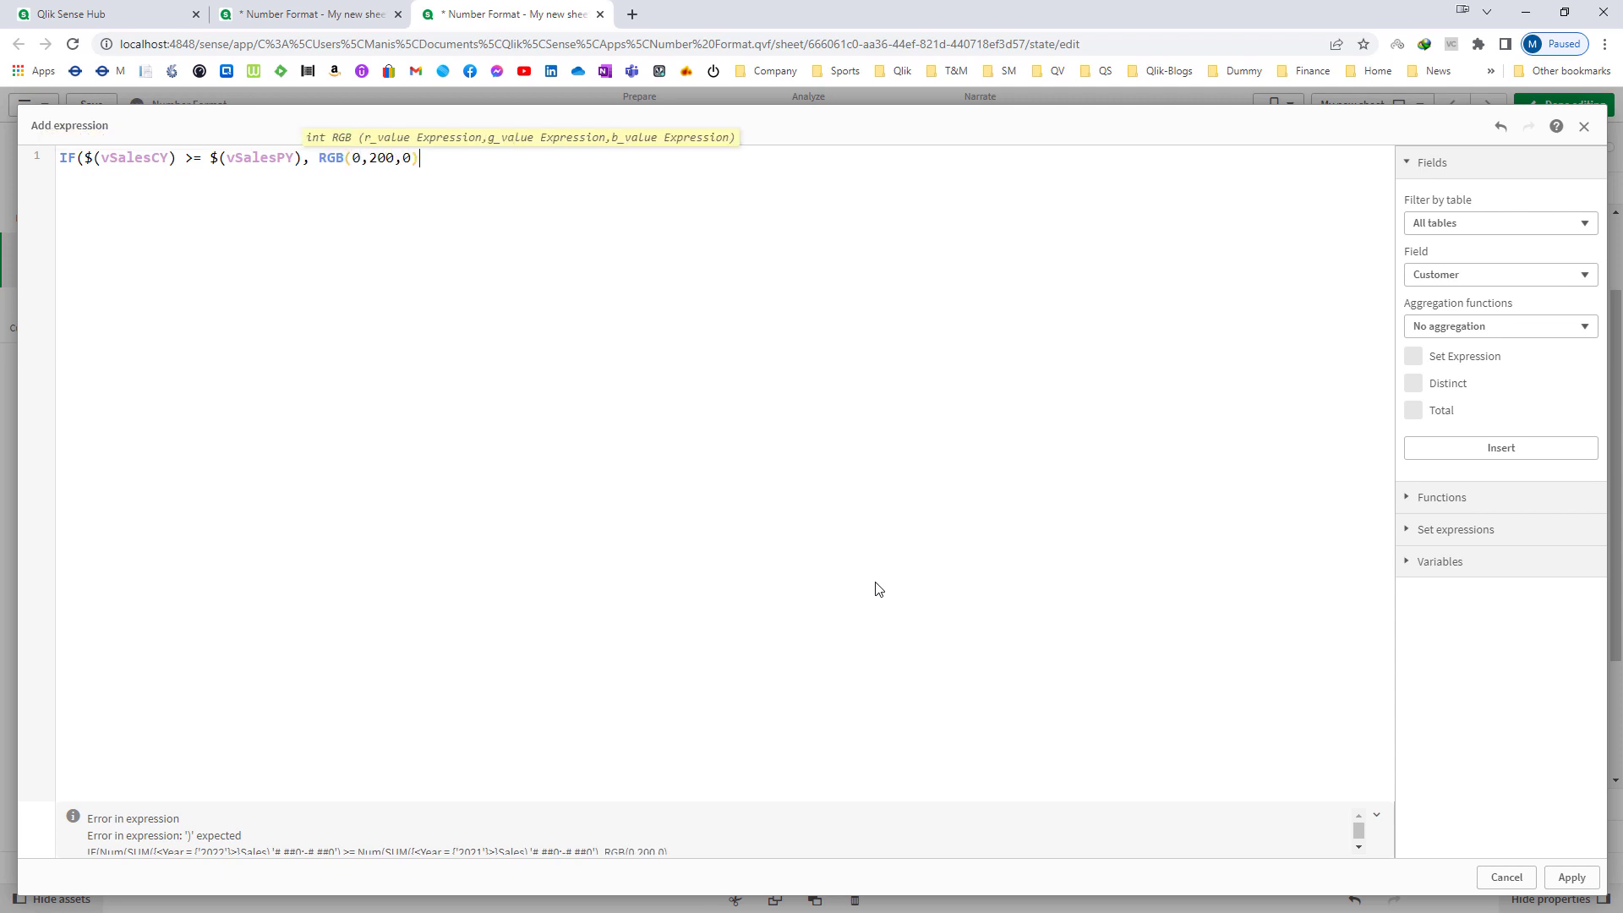
text(, RGB)
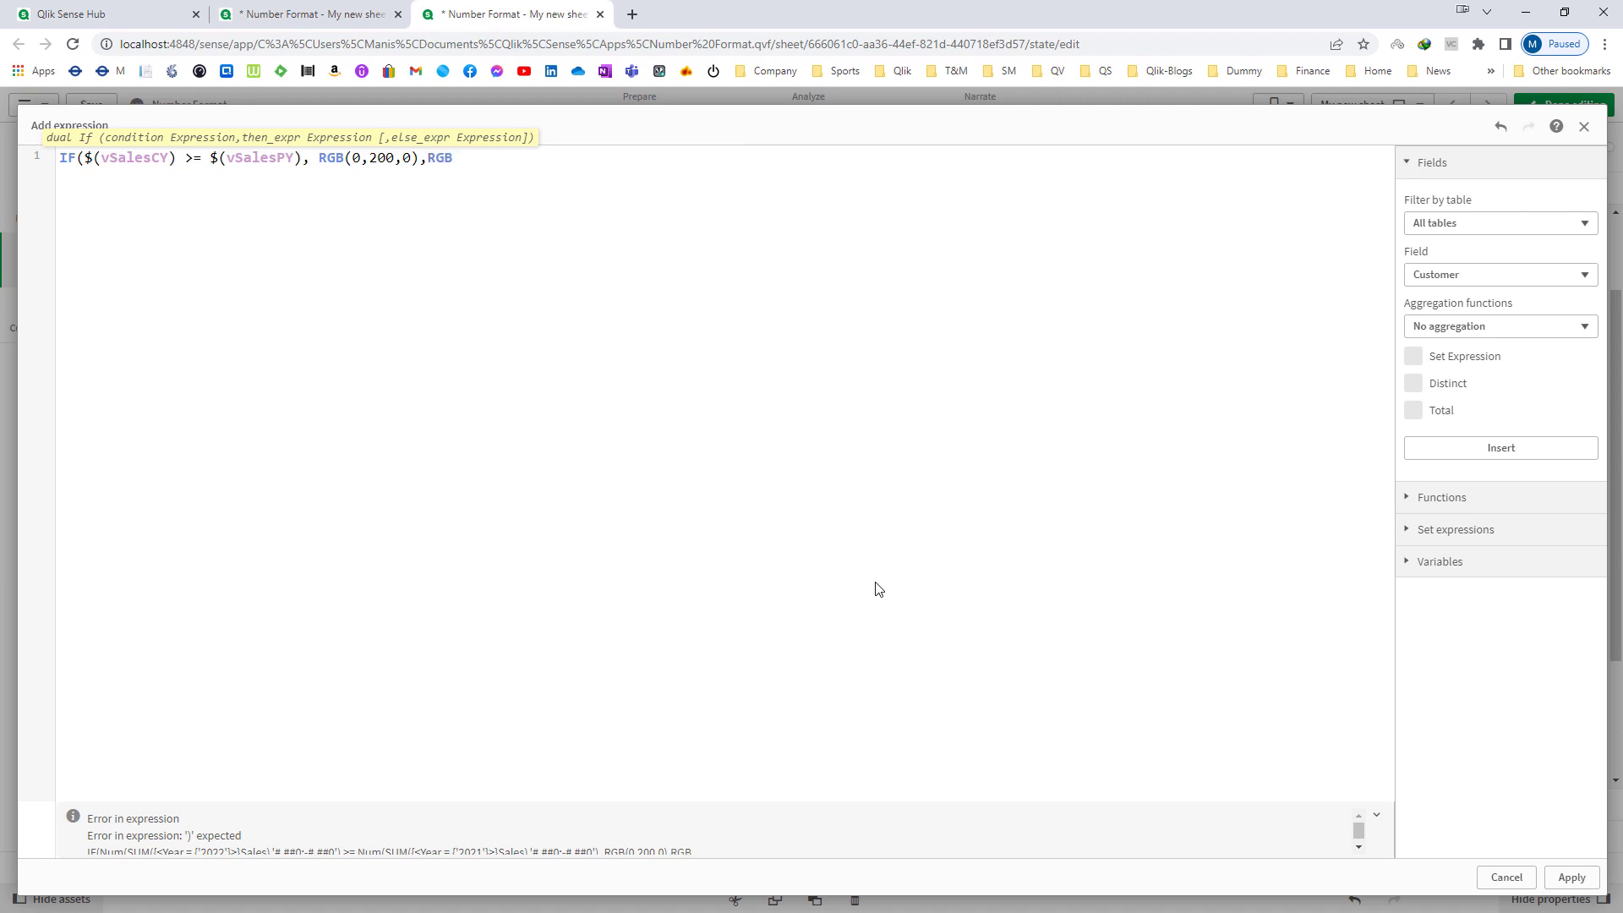
text(()
text(200,0,0))
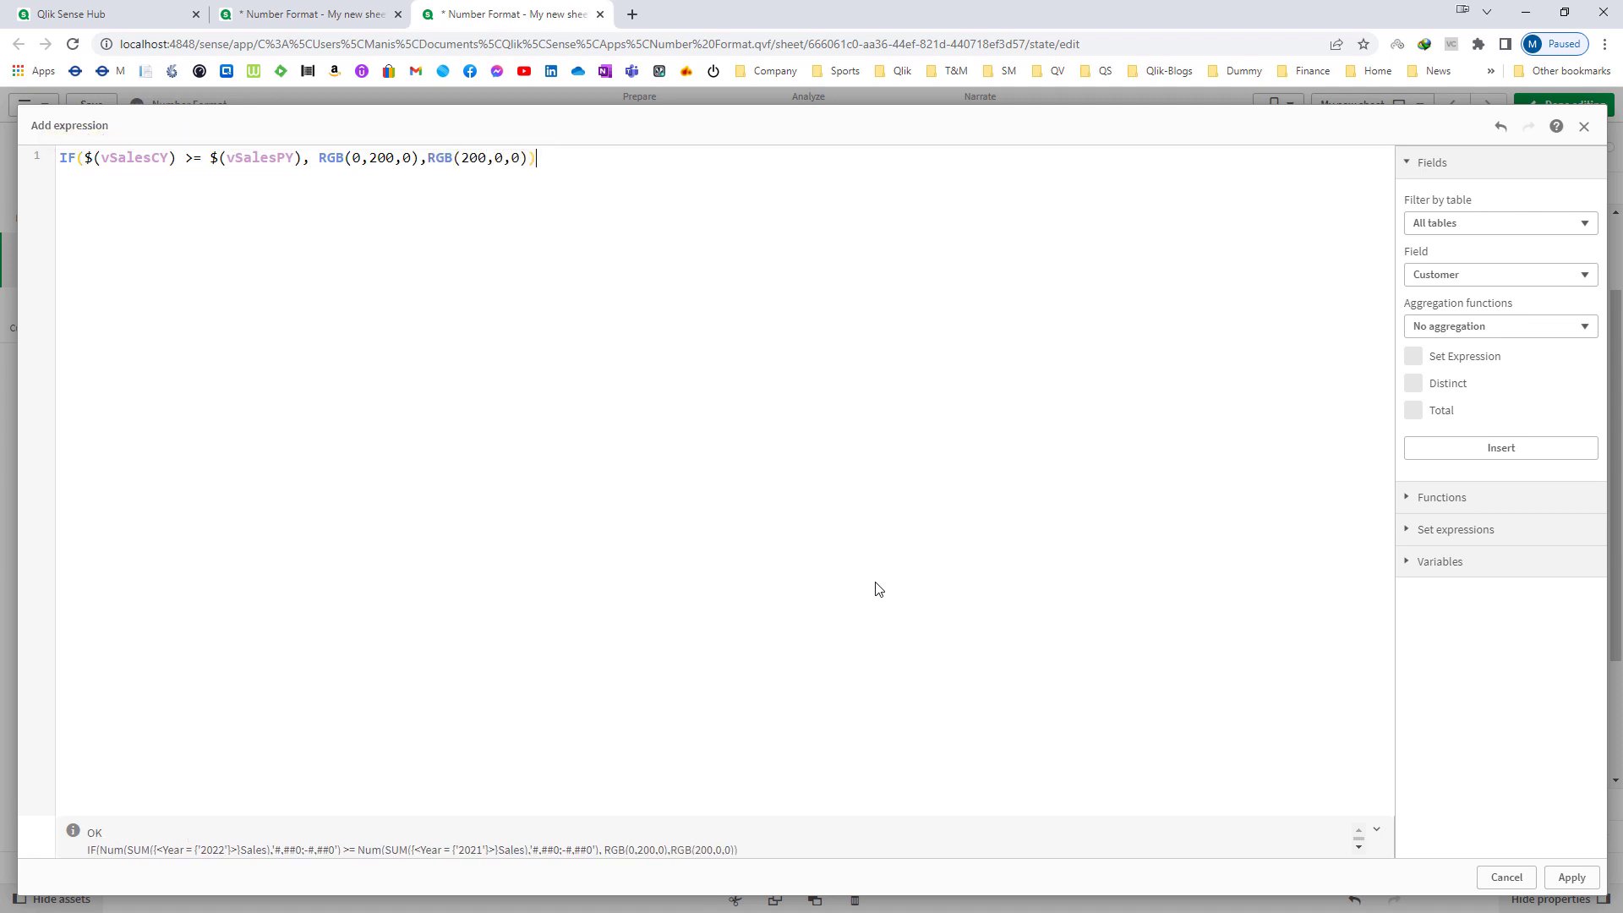
click(1571, 877)
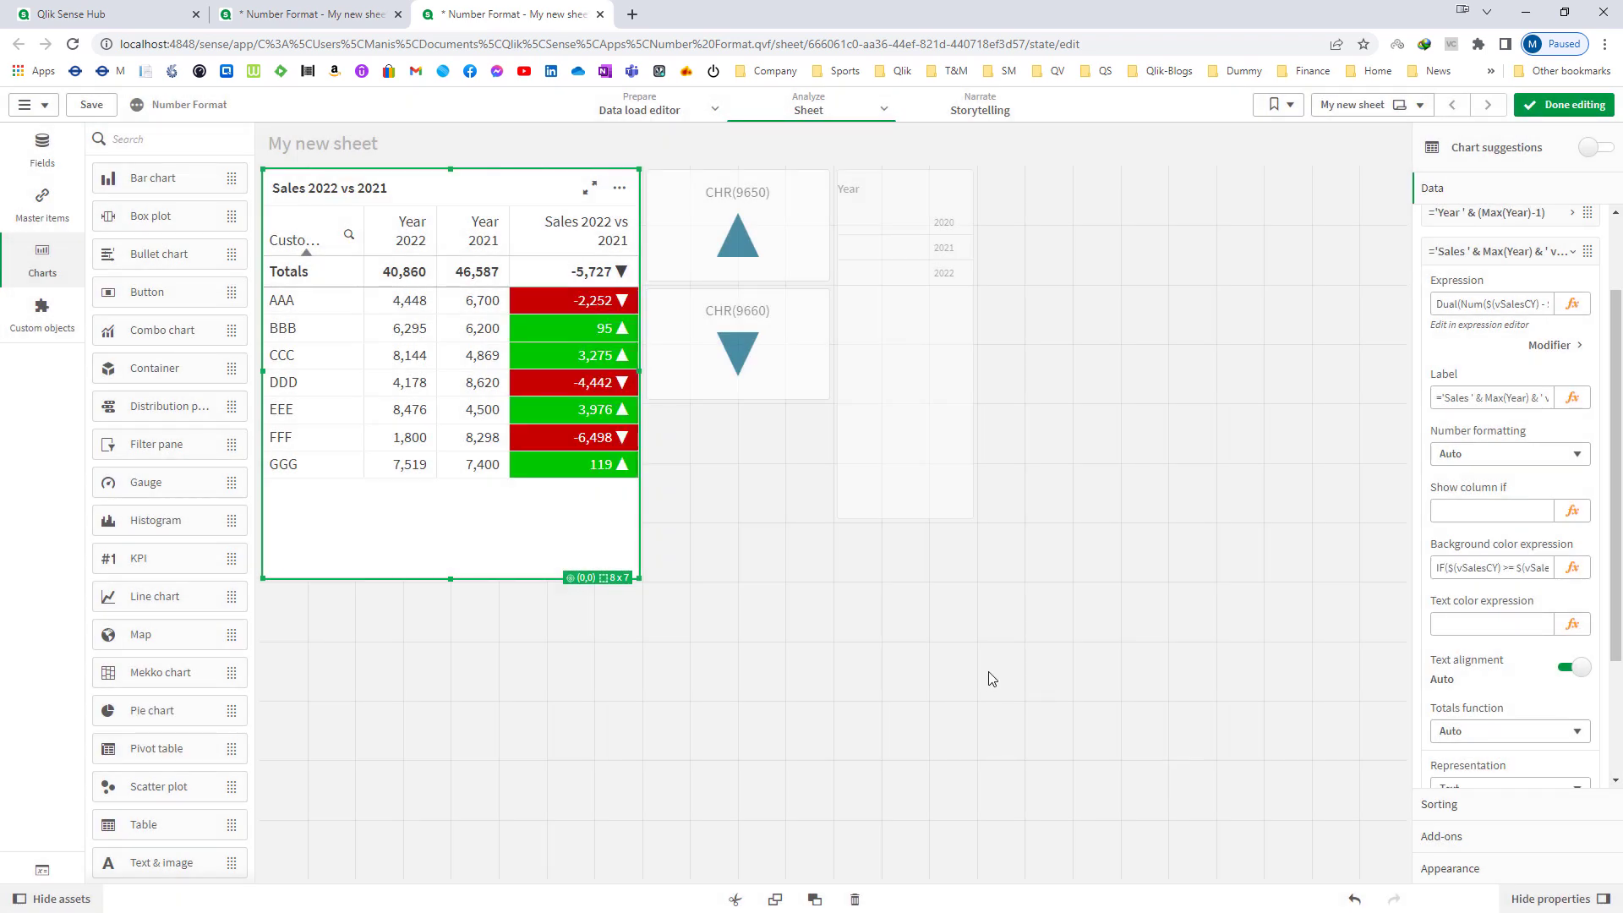
Move the IF color formula from the column's background color expression to its text color expression.
click(1496, 567)
key(ctrl+a)
key(ctrl+x)
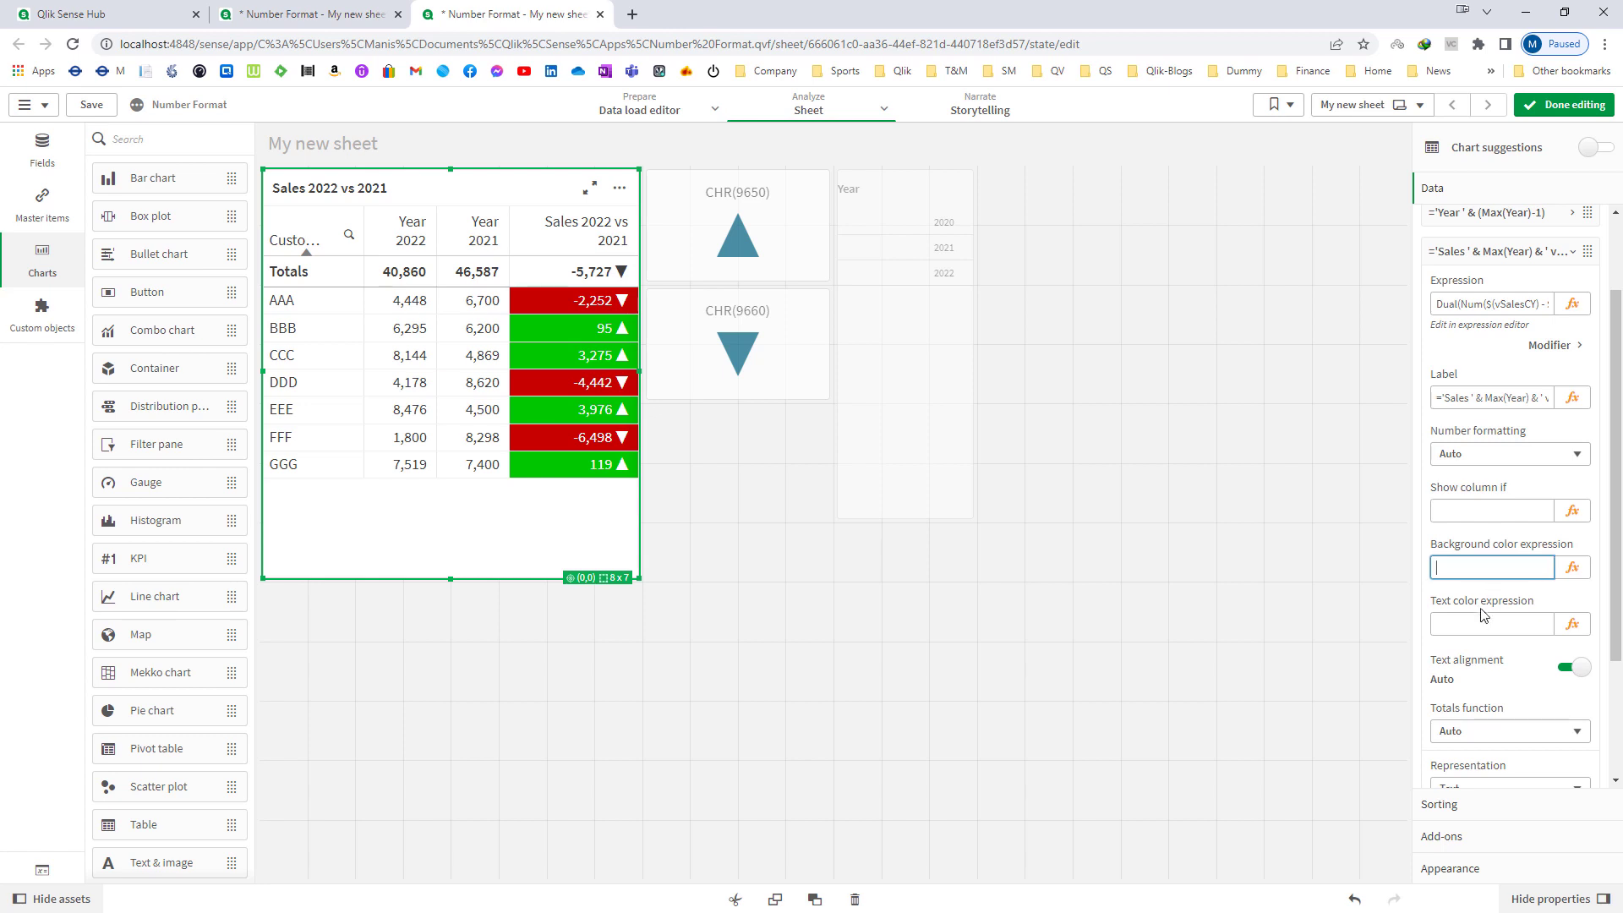
click(1477, 623)
key(ctrl+v)
click(1061, 570)
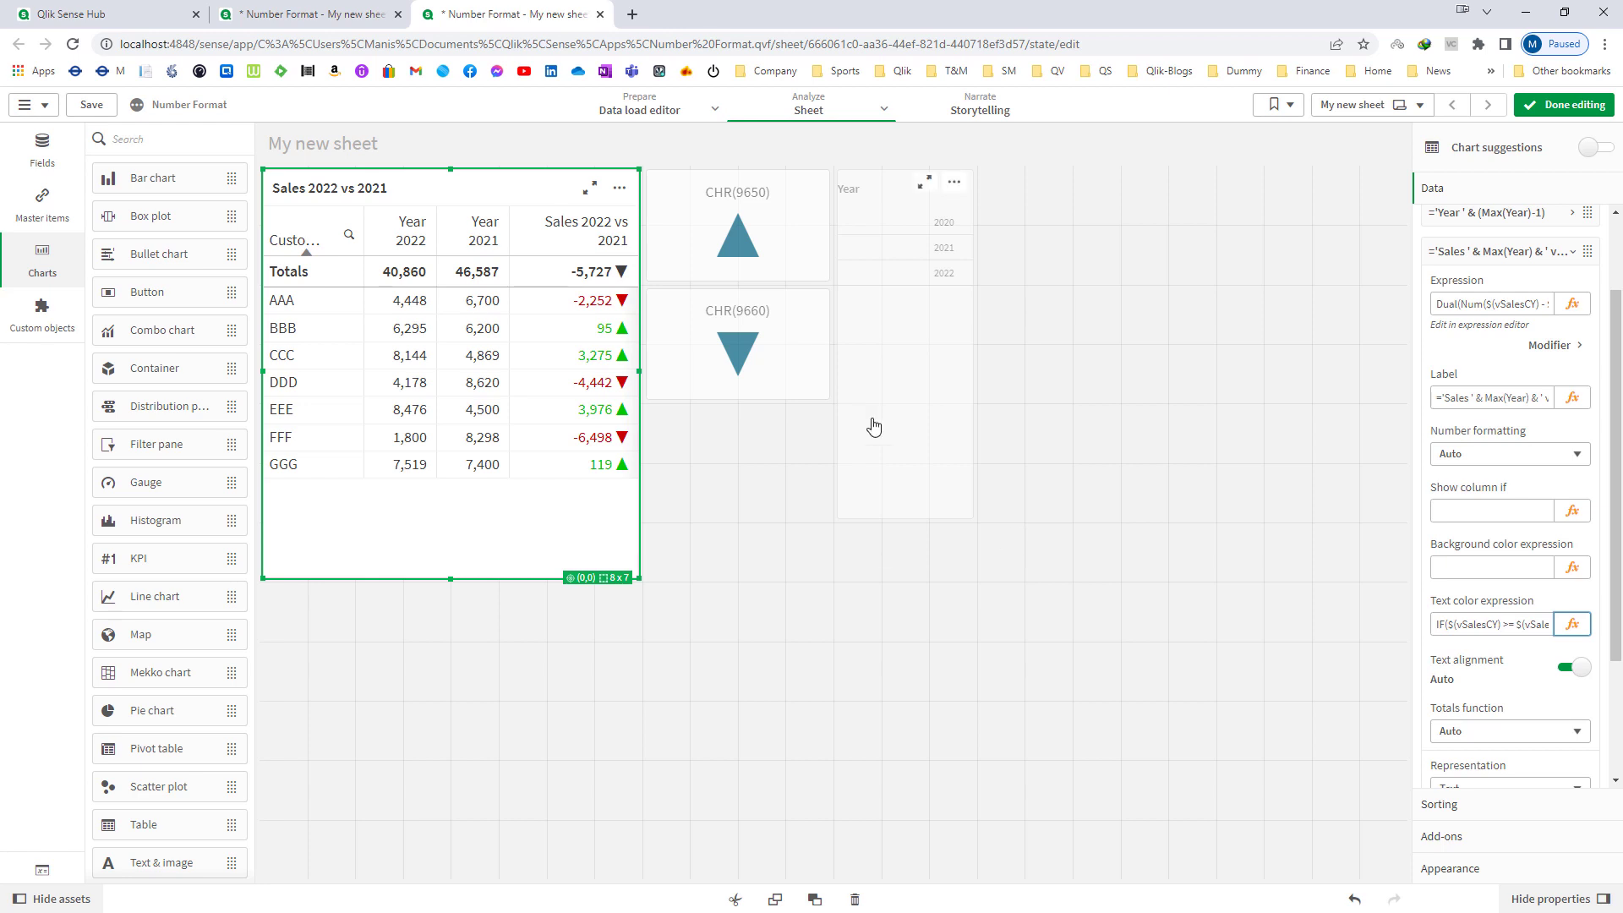
Delete the CHR(9660) and CHR(9650) arrow KPIs from the sheet.
click(770, 368)
key(Delete)
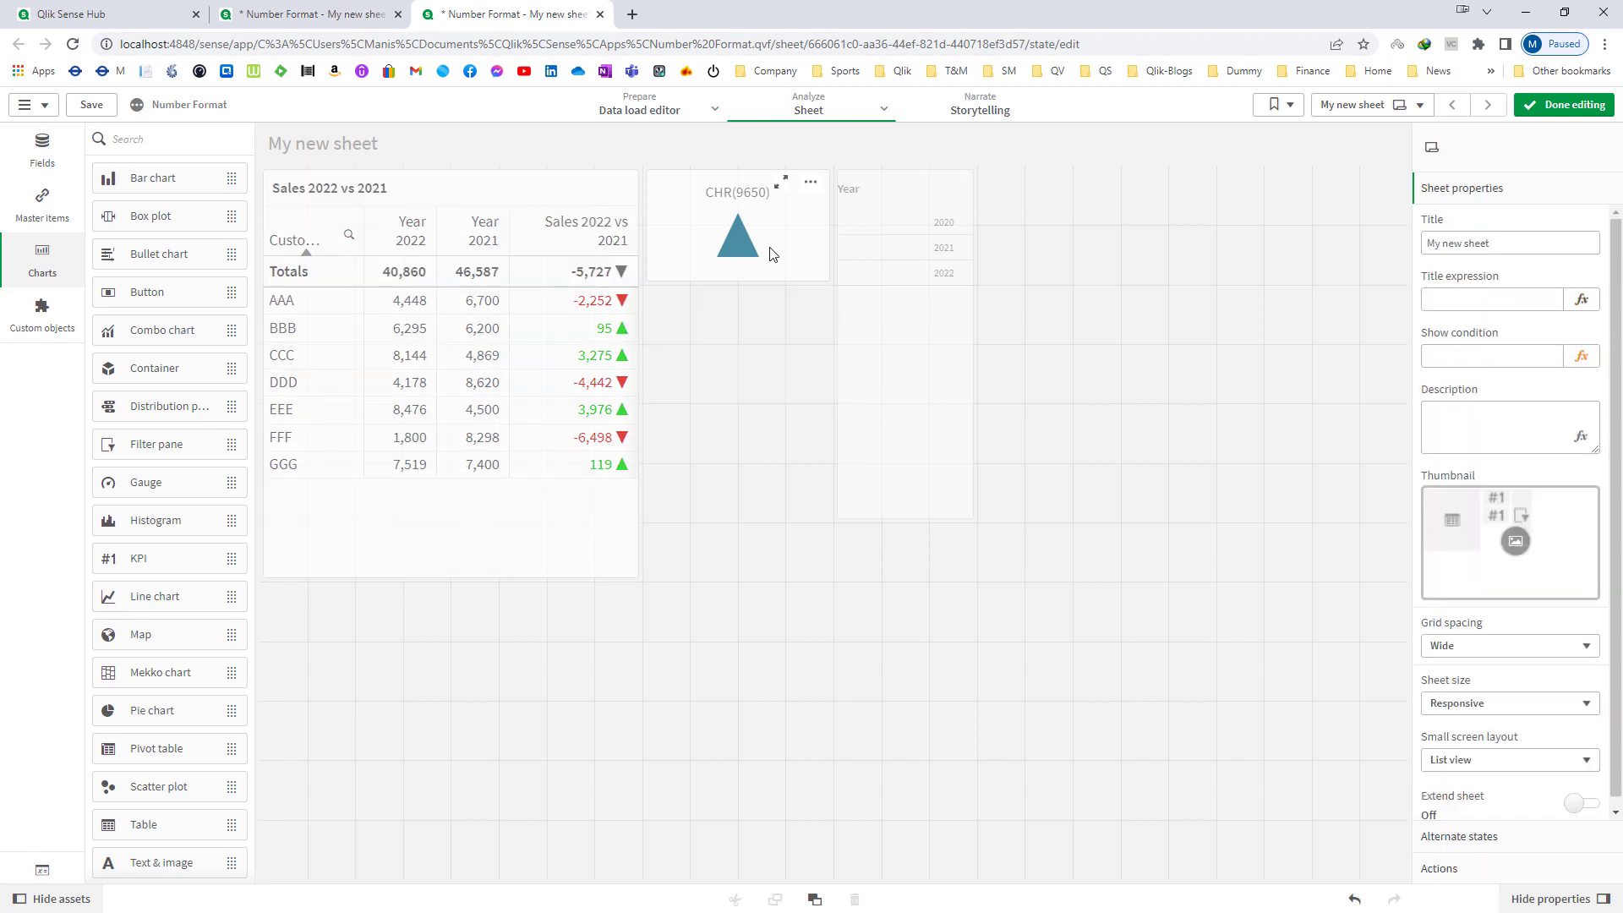
click(768, 253)
key(Delete)
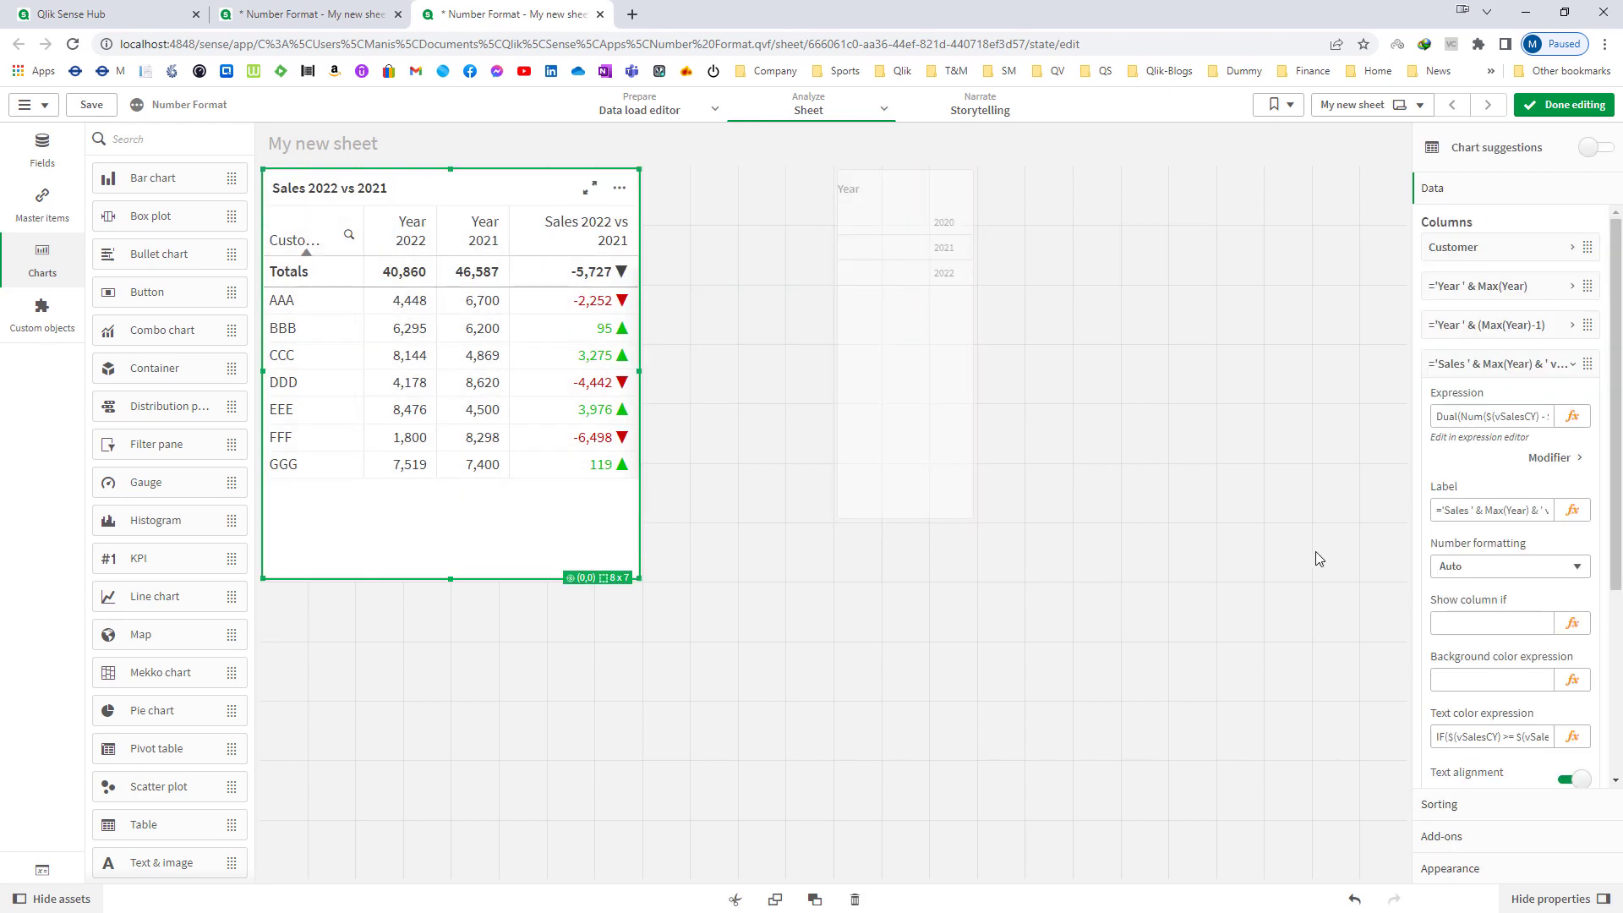
Review the text and number arguments of the difference column's Dual expression.
click(1572, 415)
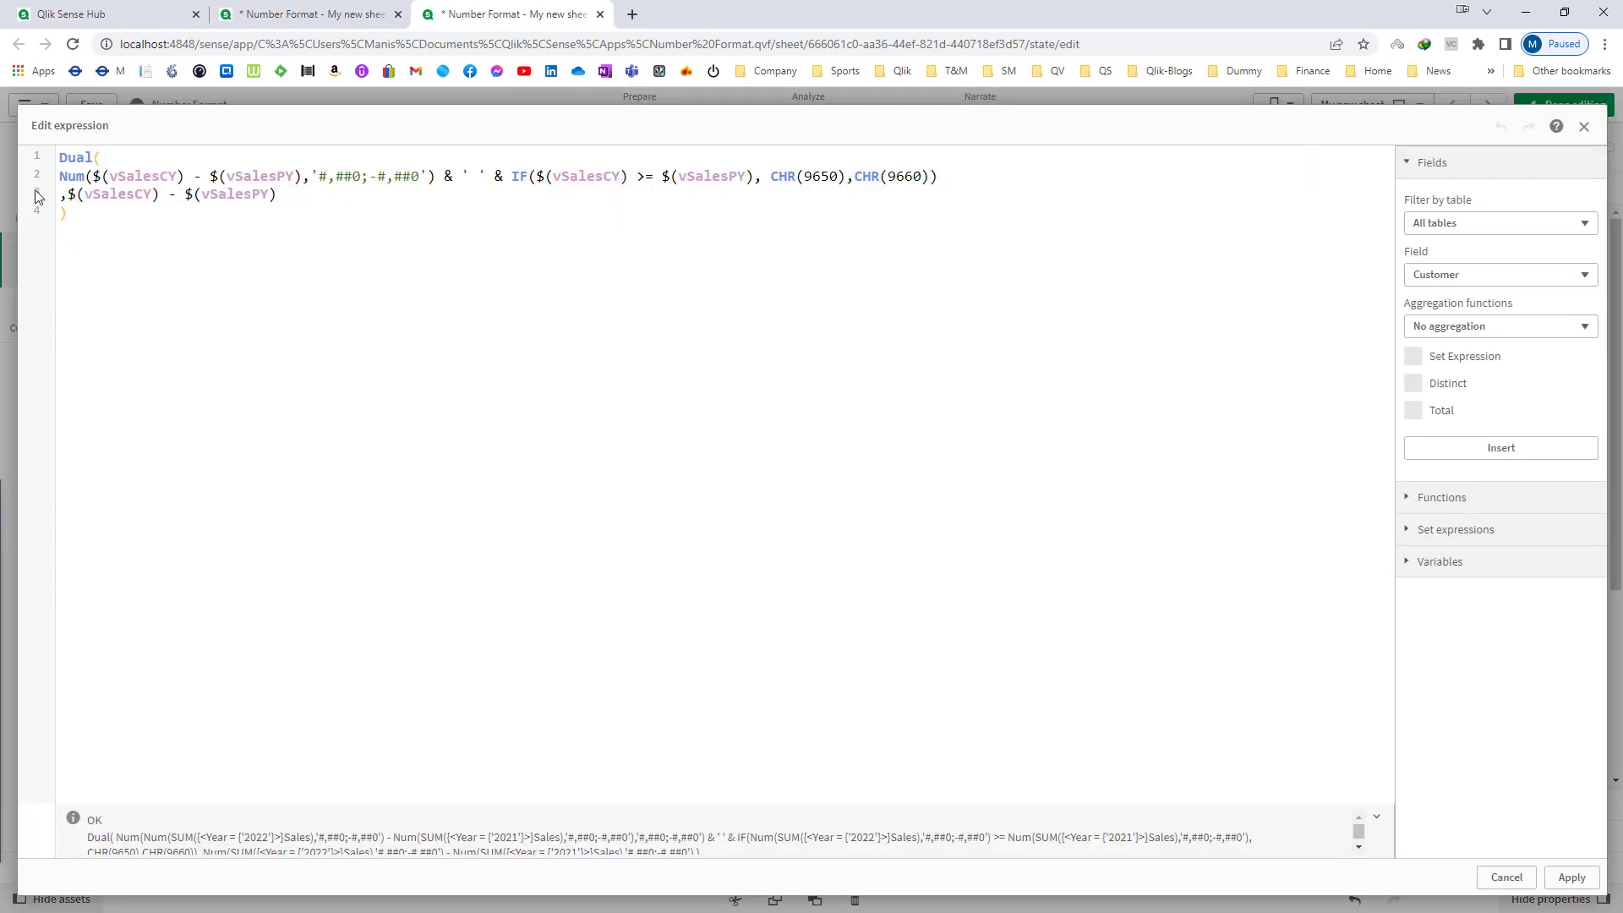
drag(59, 177, 941, 178)
click(905, 219)
drag(69, 197, 284, 197)
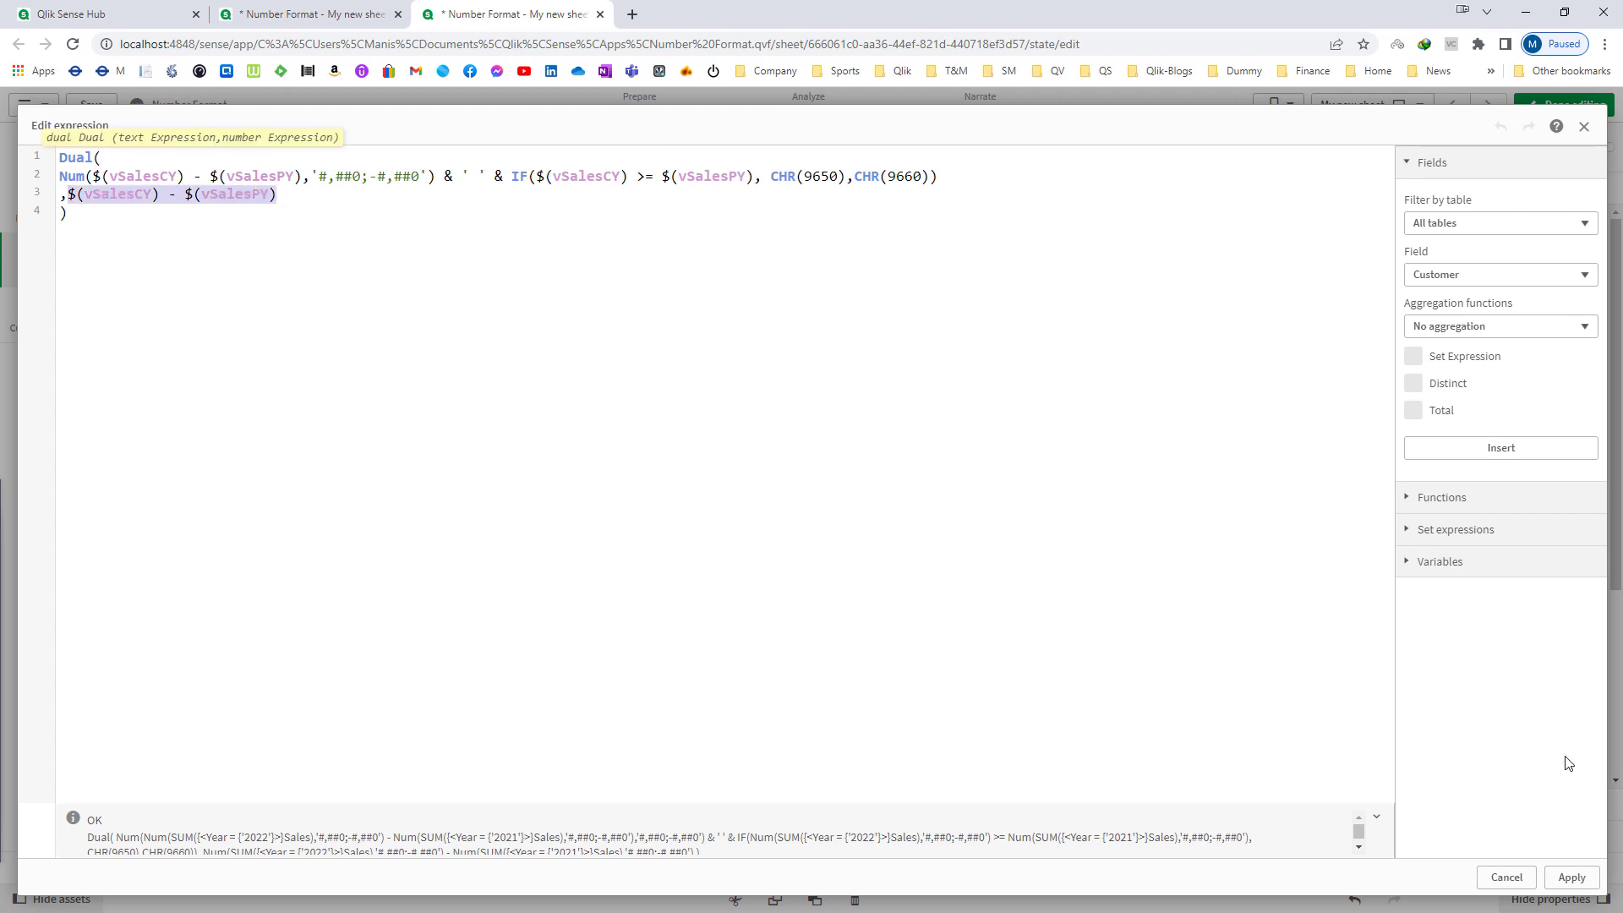
click(1572, 877)
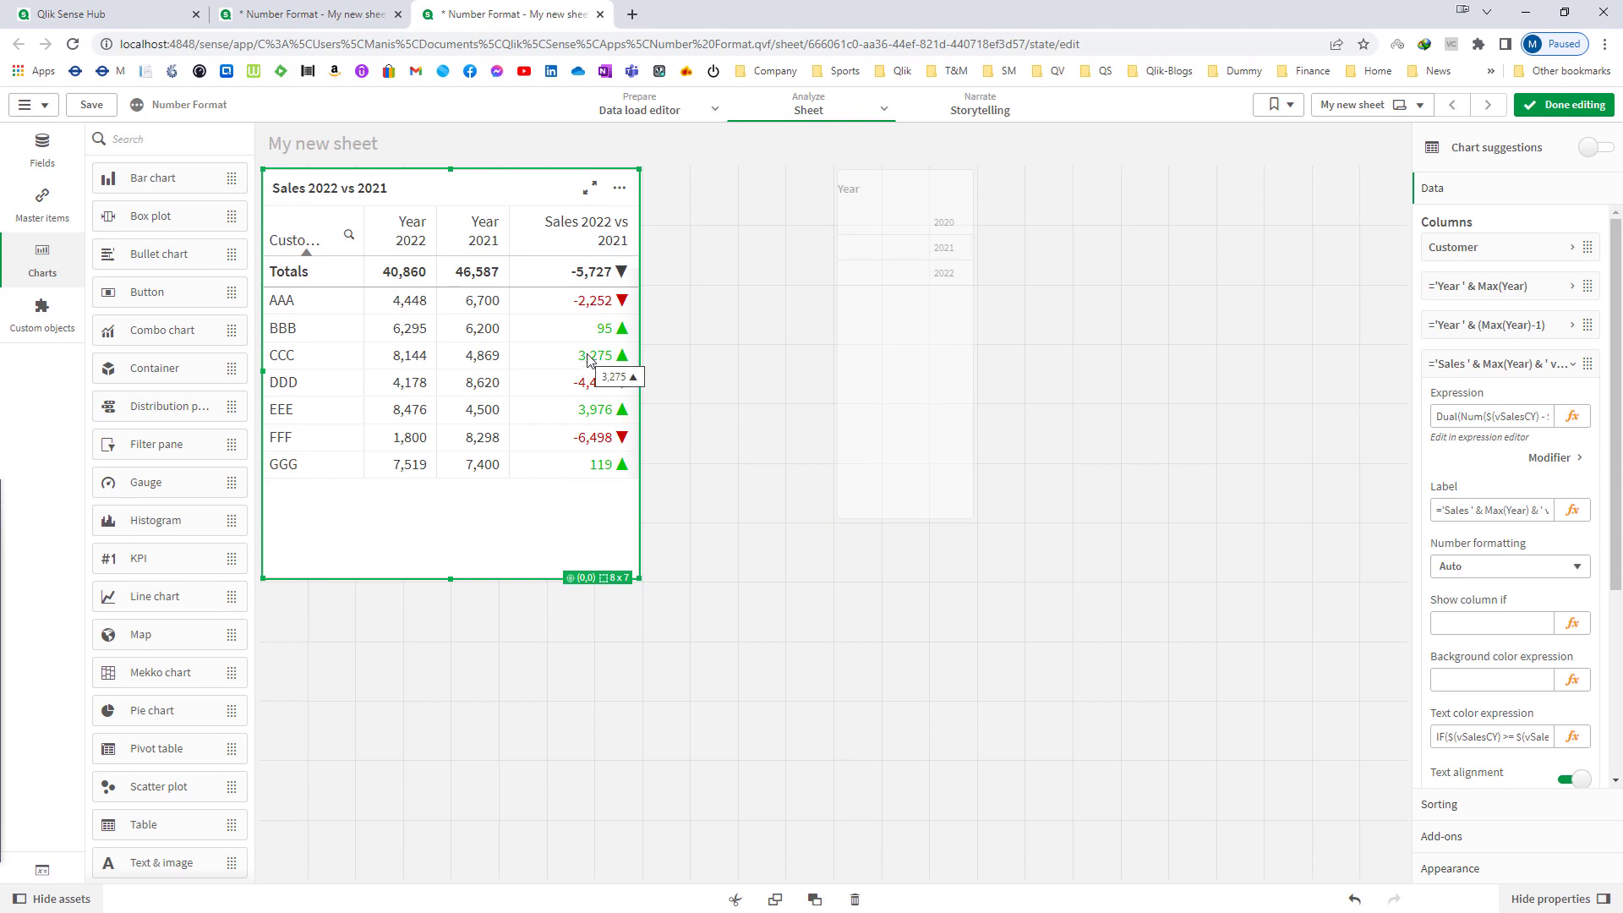
Duplicate the Sales comparison column in the table and expand the copy's properties.
click(1497, 365)
right_click(1496, 371)
click(1439, 315)
click(1485, 404)
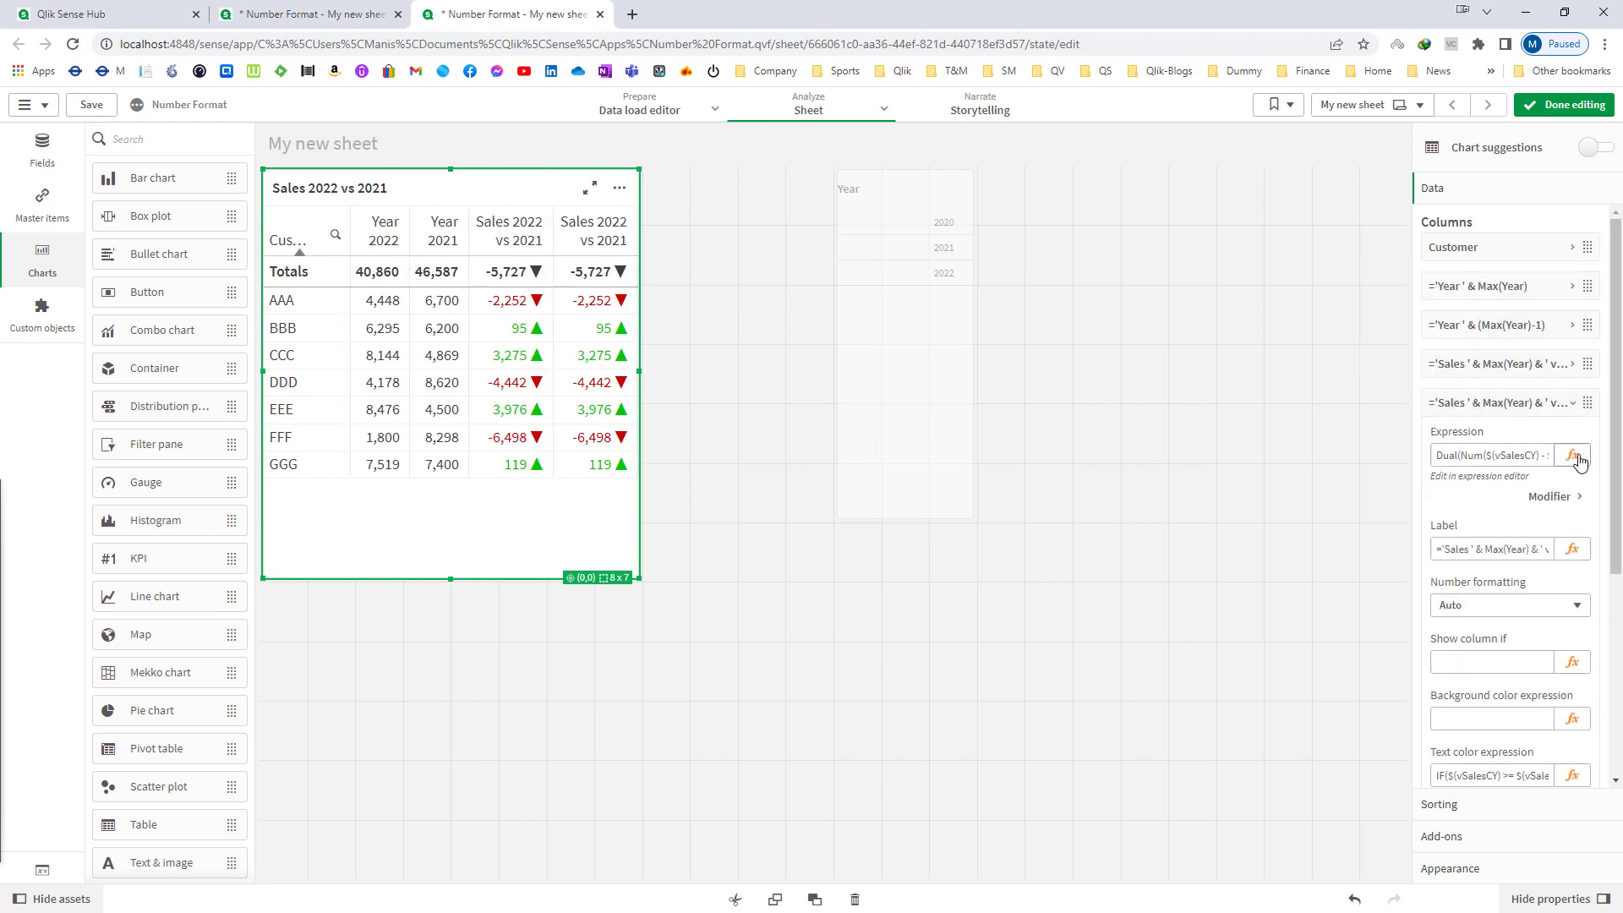
Reduce the duplicated column's expression to $(vSalesCY) - $(vSalesPY) and apply it.
click(1572, 456)
key(shift+Up)
key(shift+Up)
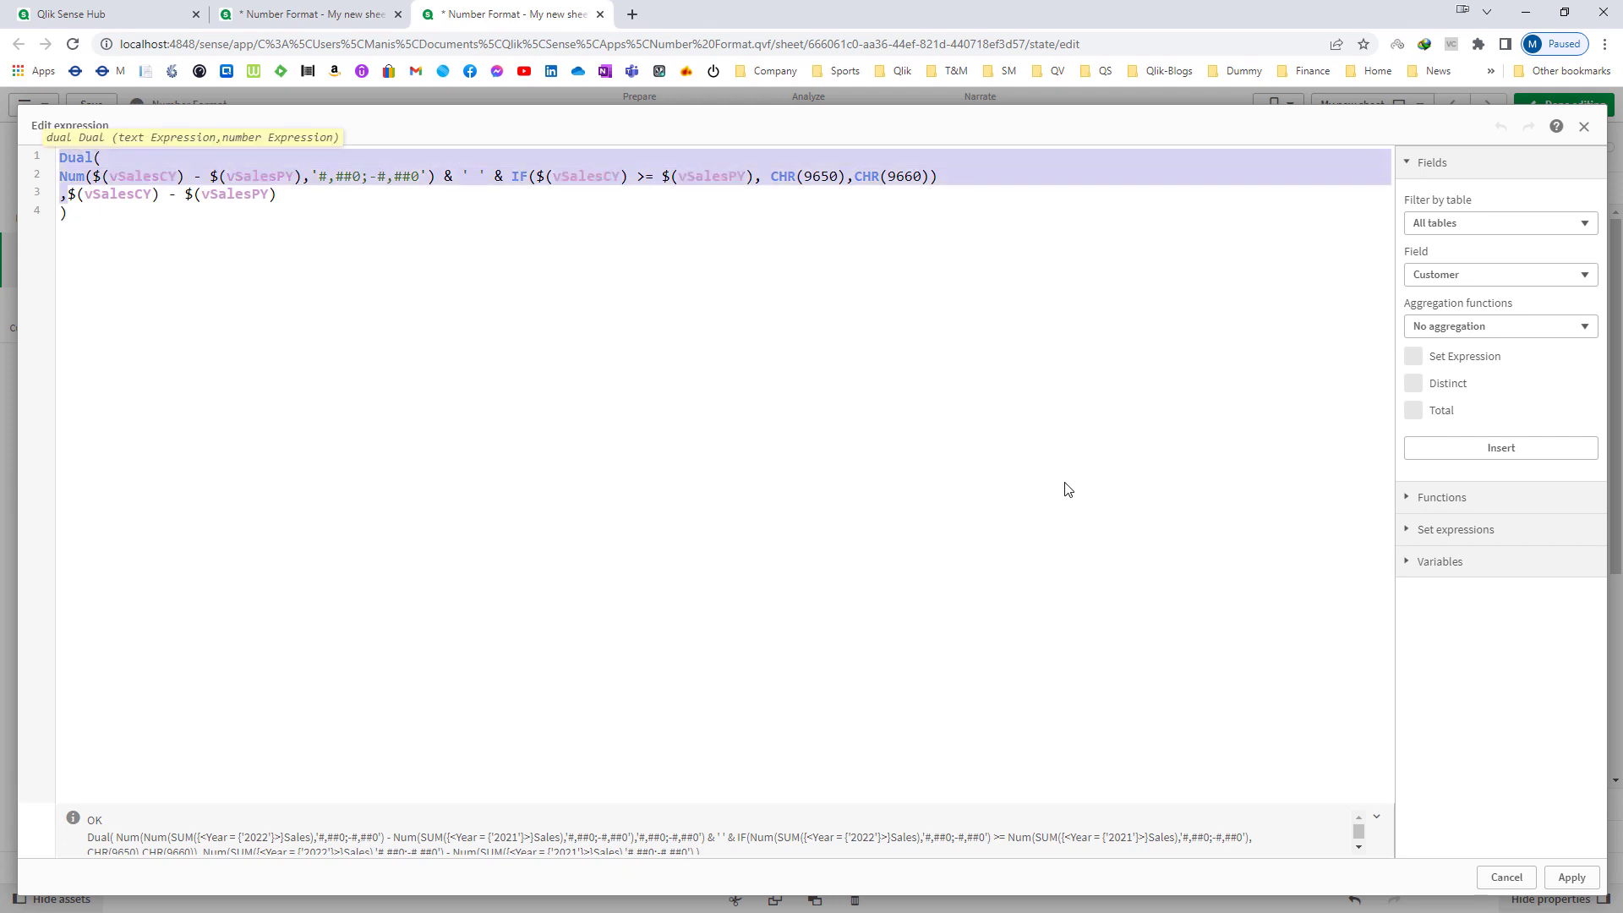
key(BackSpace)
key(Down)
key(Delete)
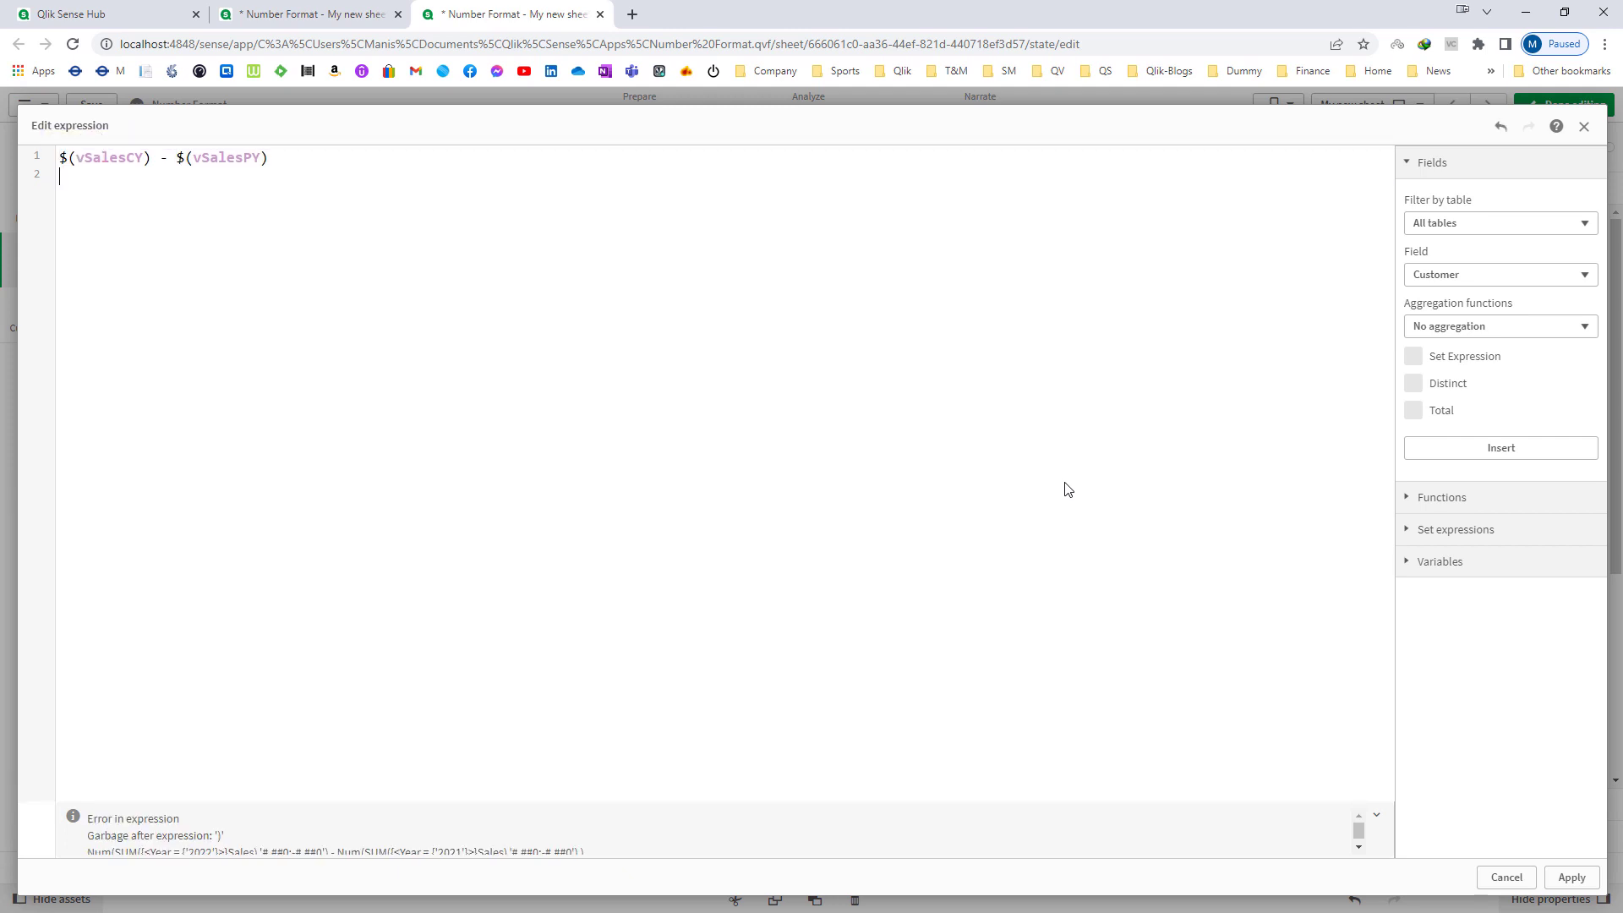
key(BackSpace)
click(1571, 877)
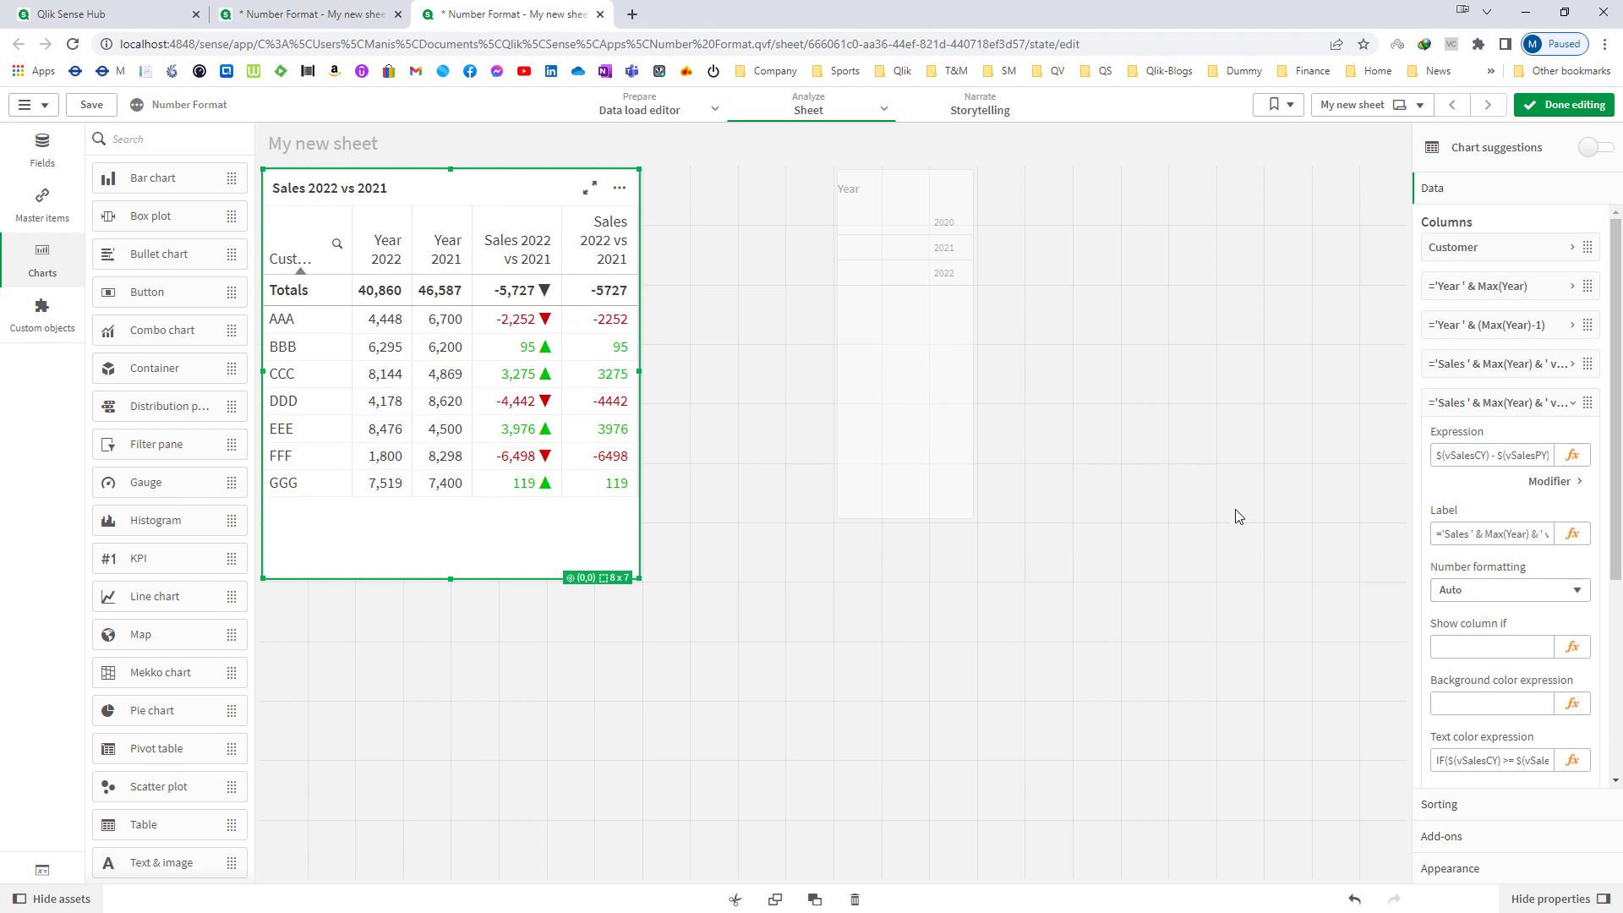
Set the duplicated comparison column's number formatting to Number and switch its formatting from Simple to Custom.
click(1469, 591)
click(1459, 626)
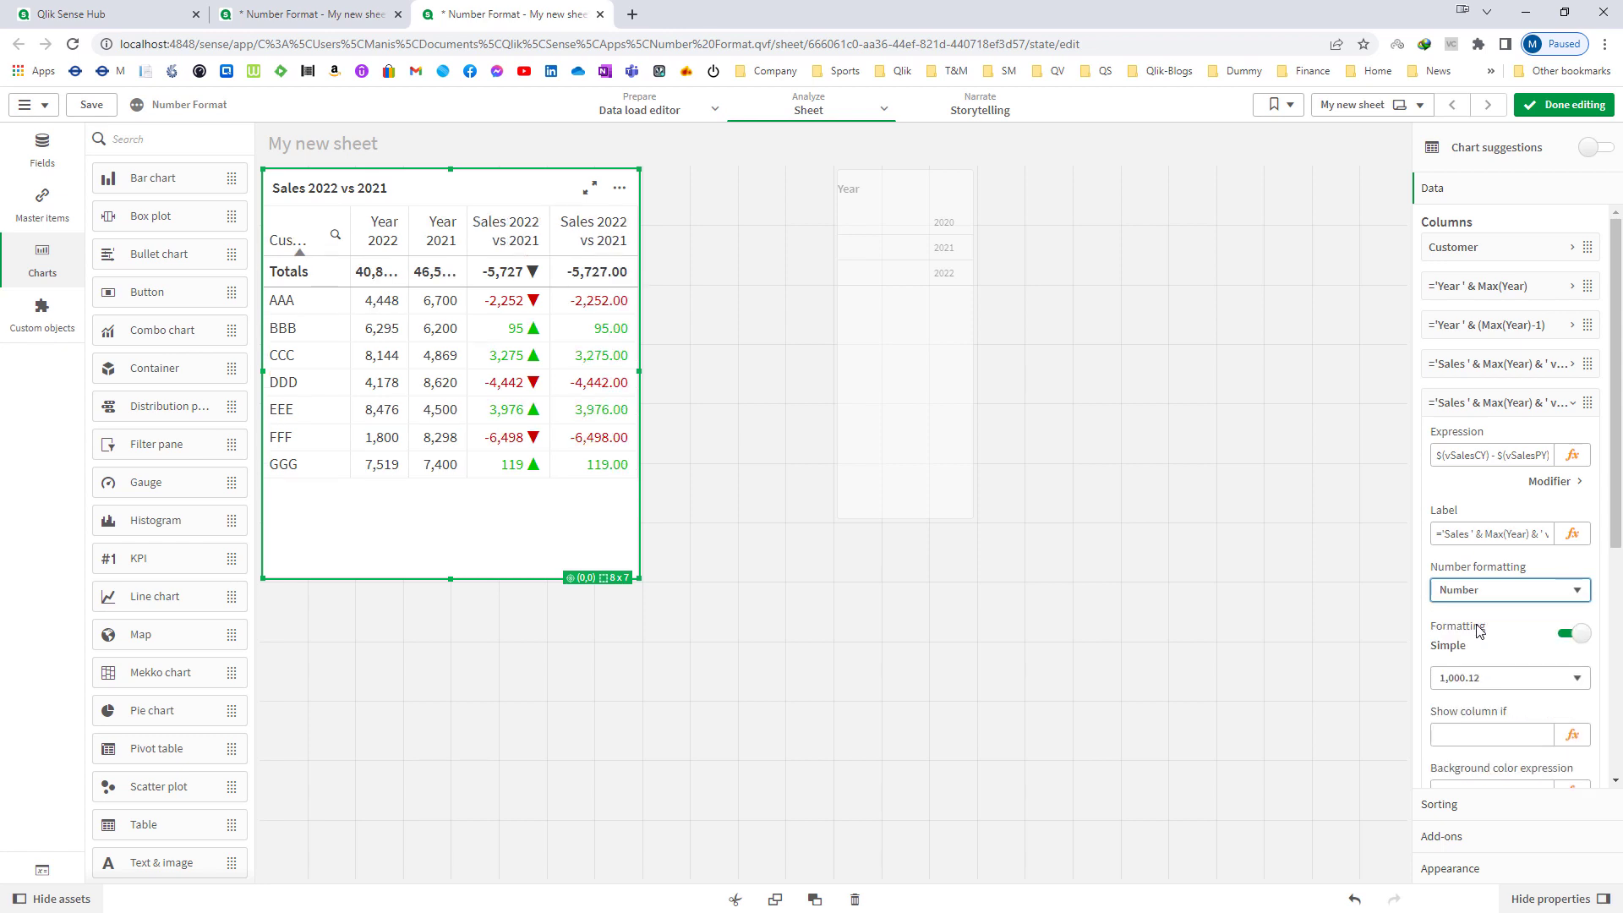
scroll(1504, 617, down, 2)
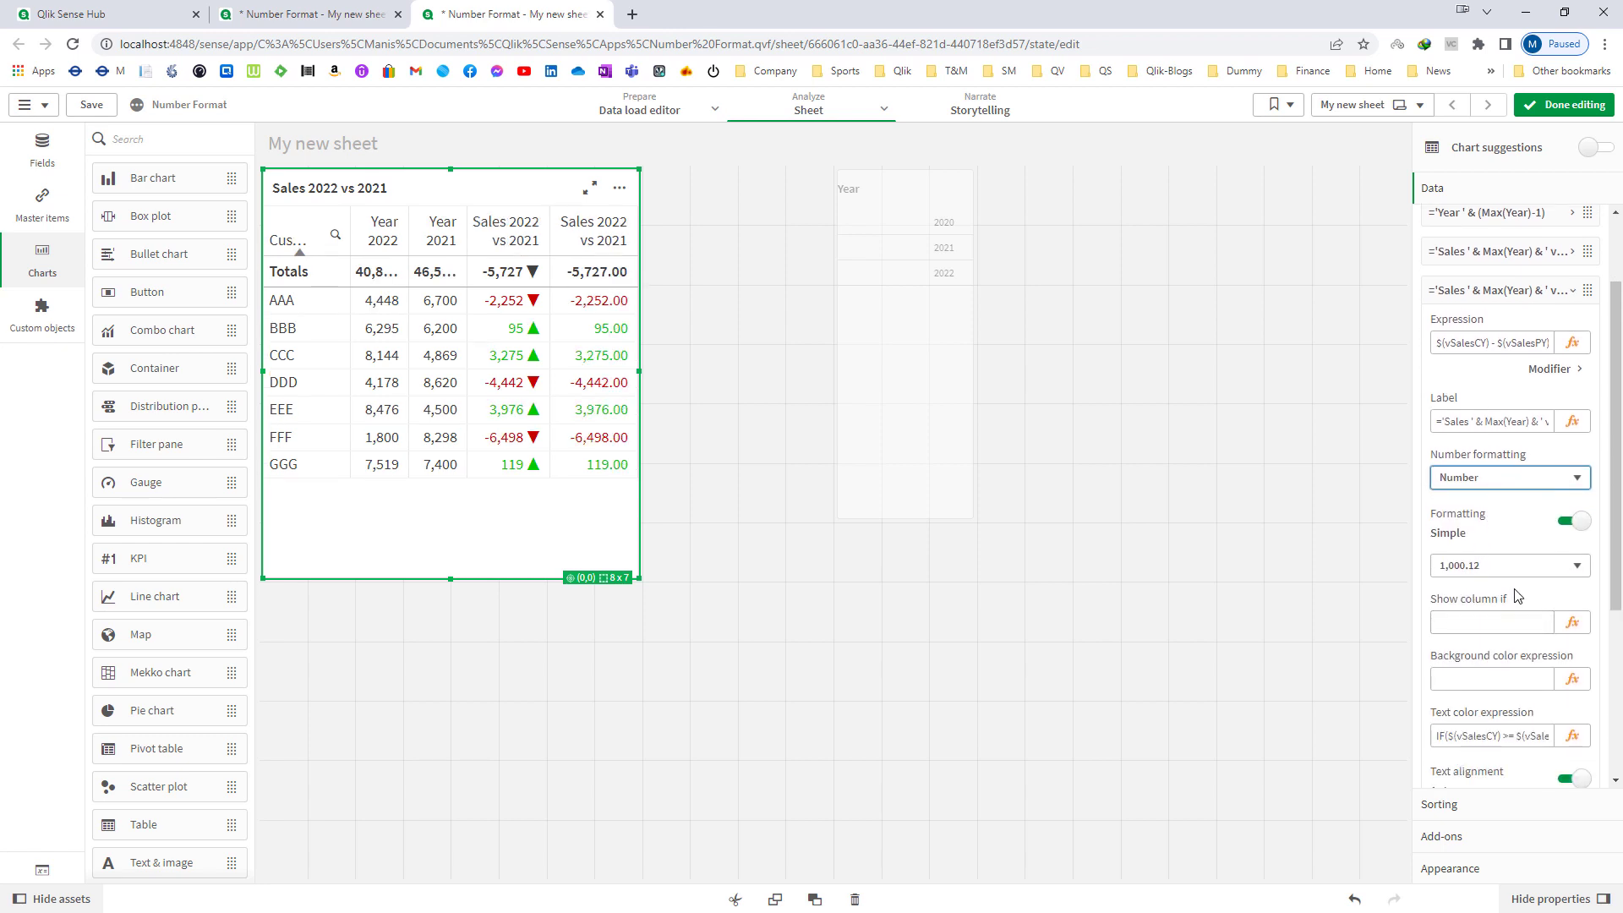
scroll(1515, 594, down, 1)
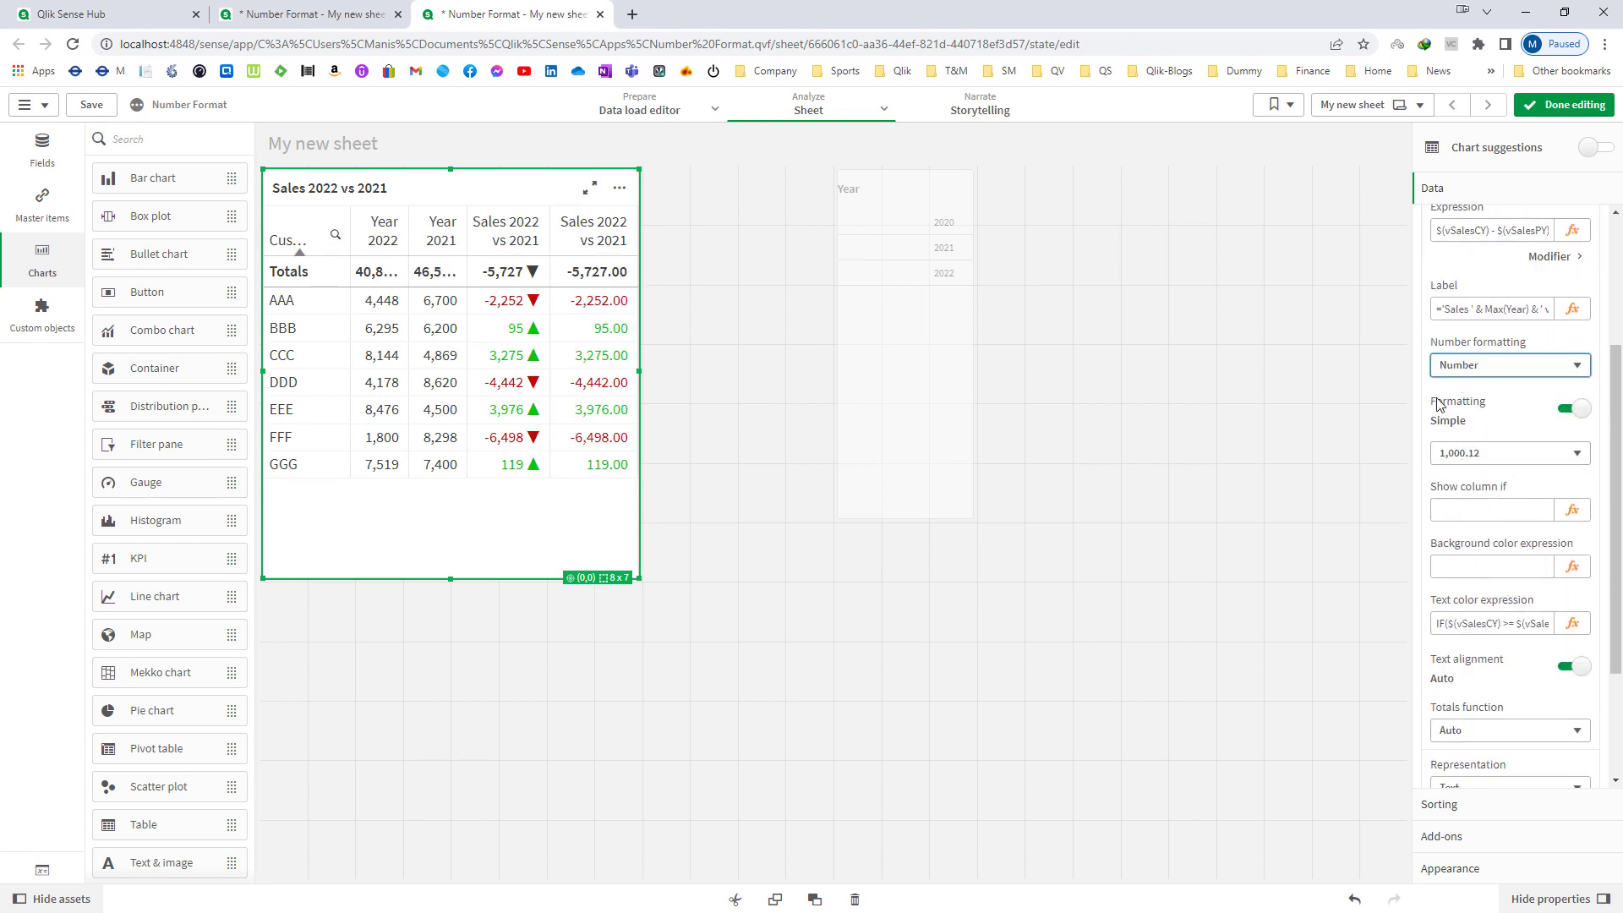
click(1572, 409)
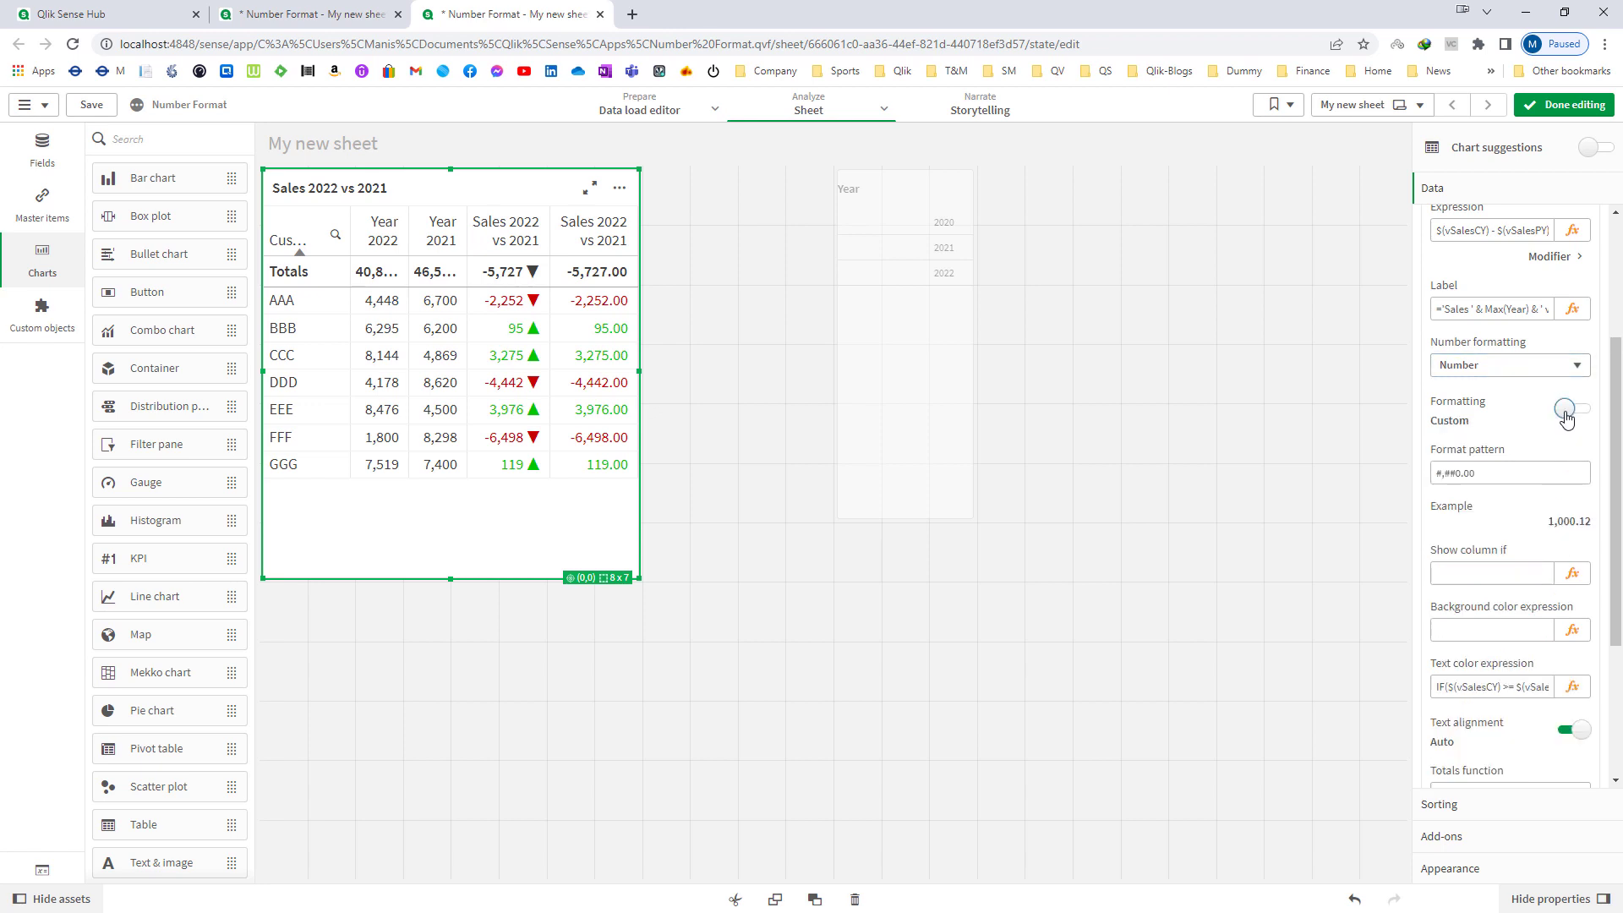
Set the column's format pattern to #,##0;-#,##0 for positive and negative values without decimals.
key(Tab)
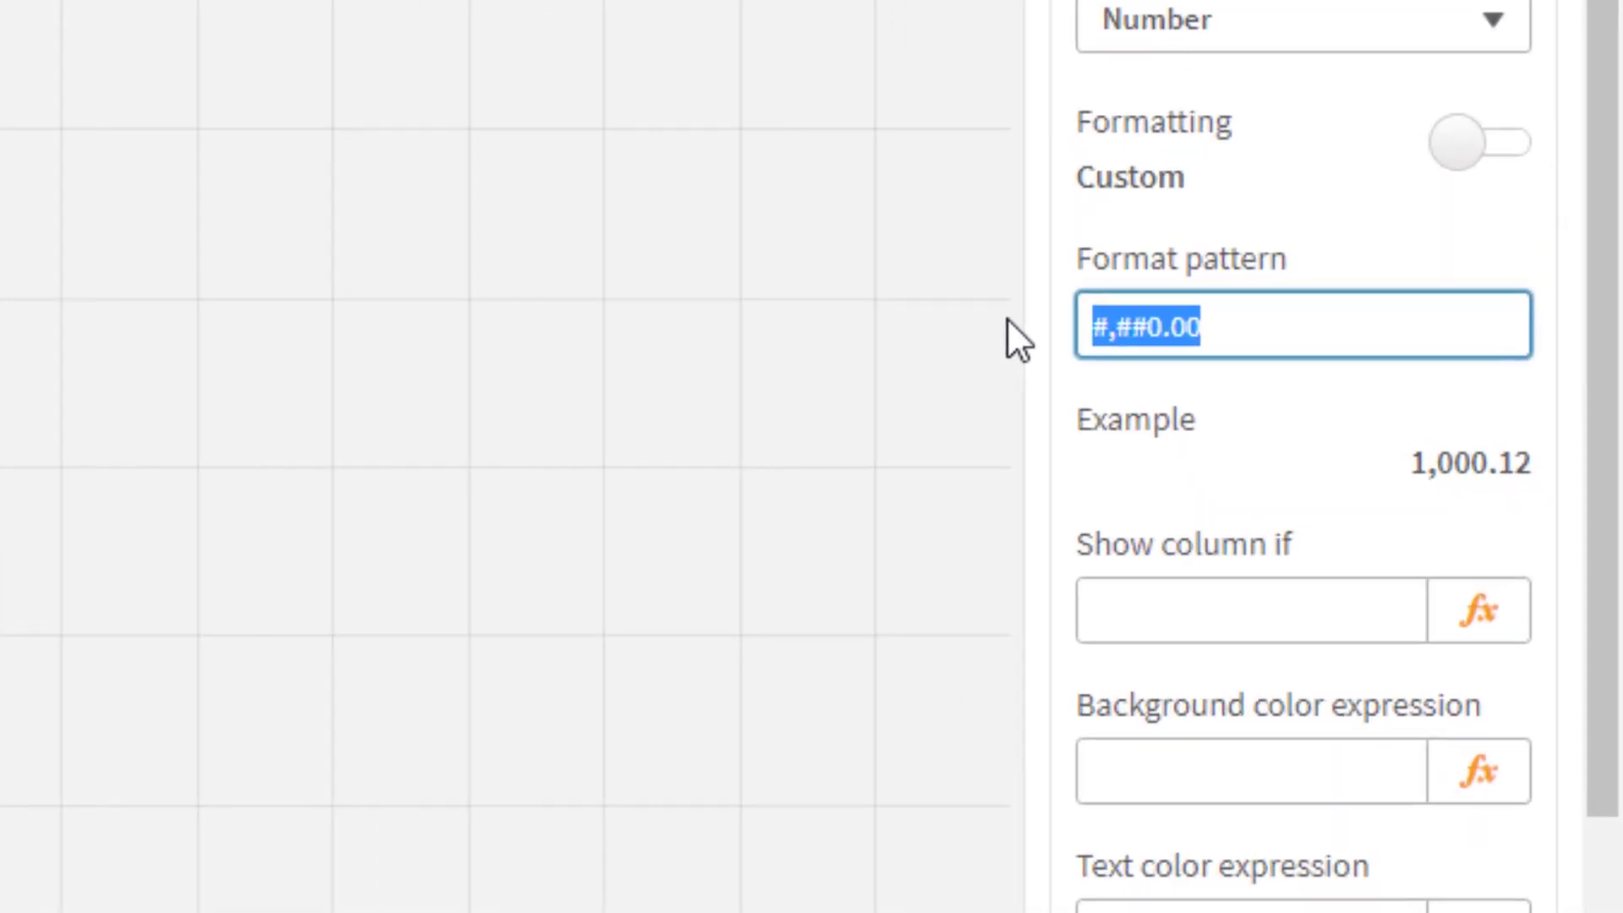
click(1236, 328)
key(BackSpace)
key(BackSpace)
key(BackSpace)
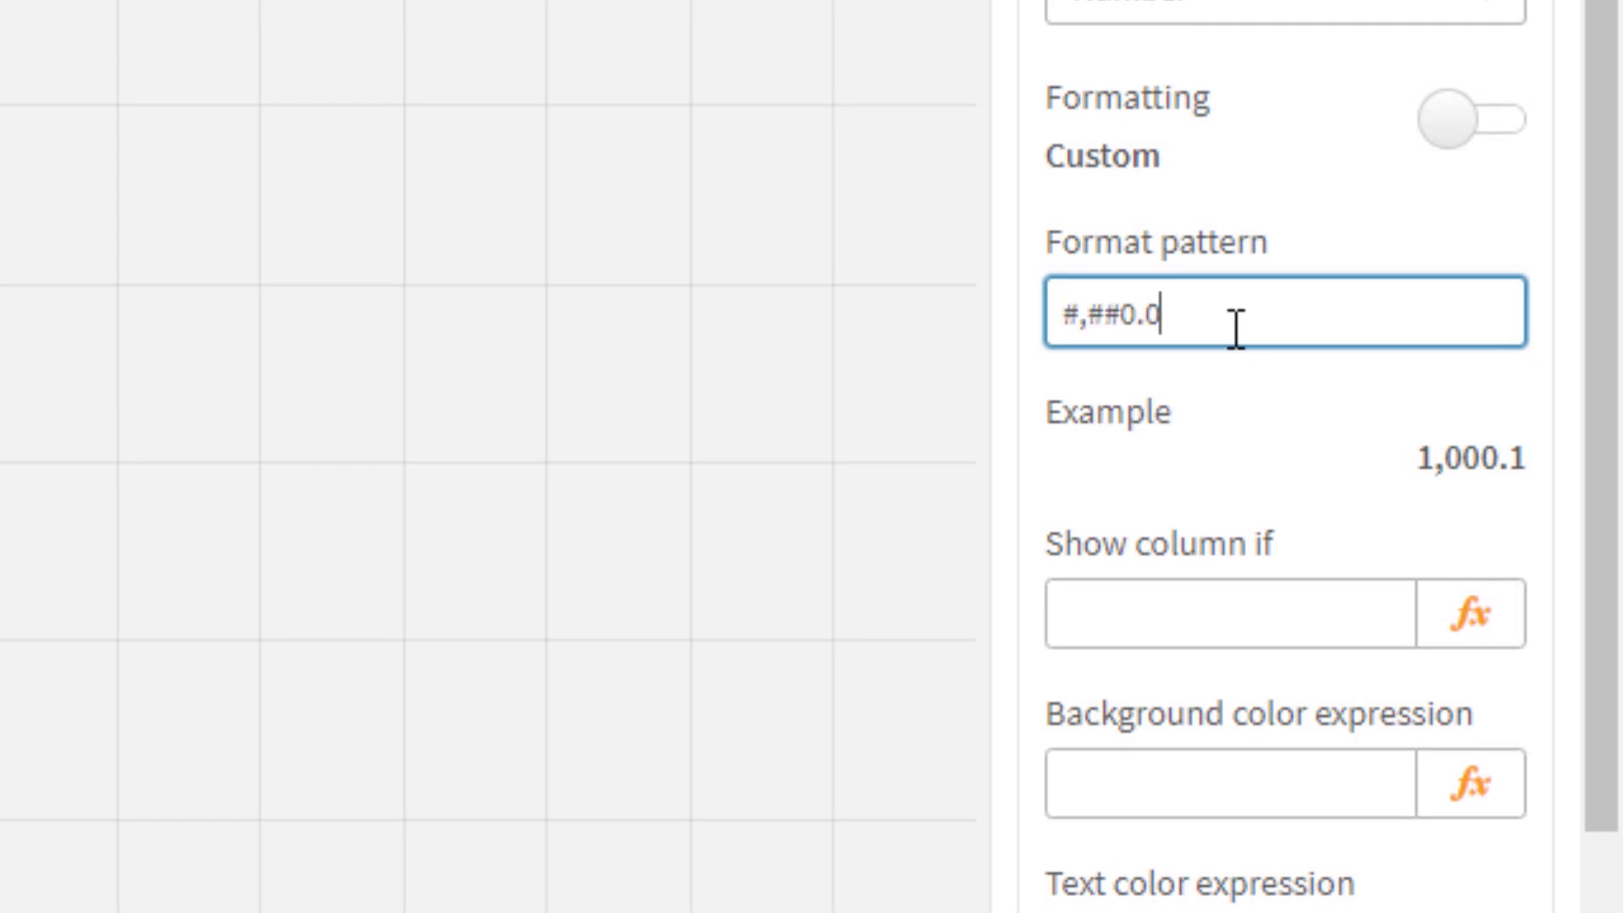
text(;-#,##0.00)
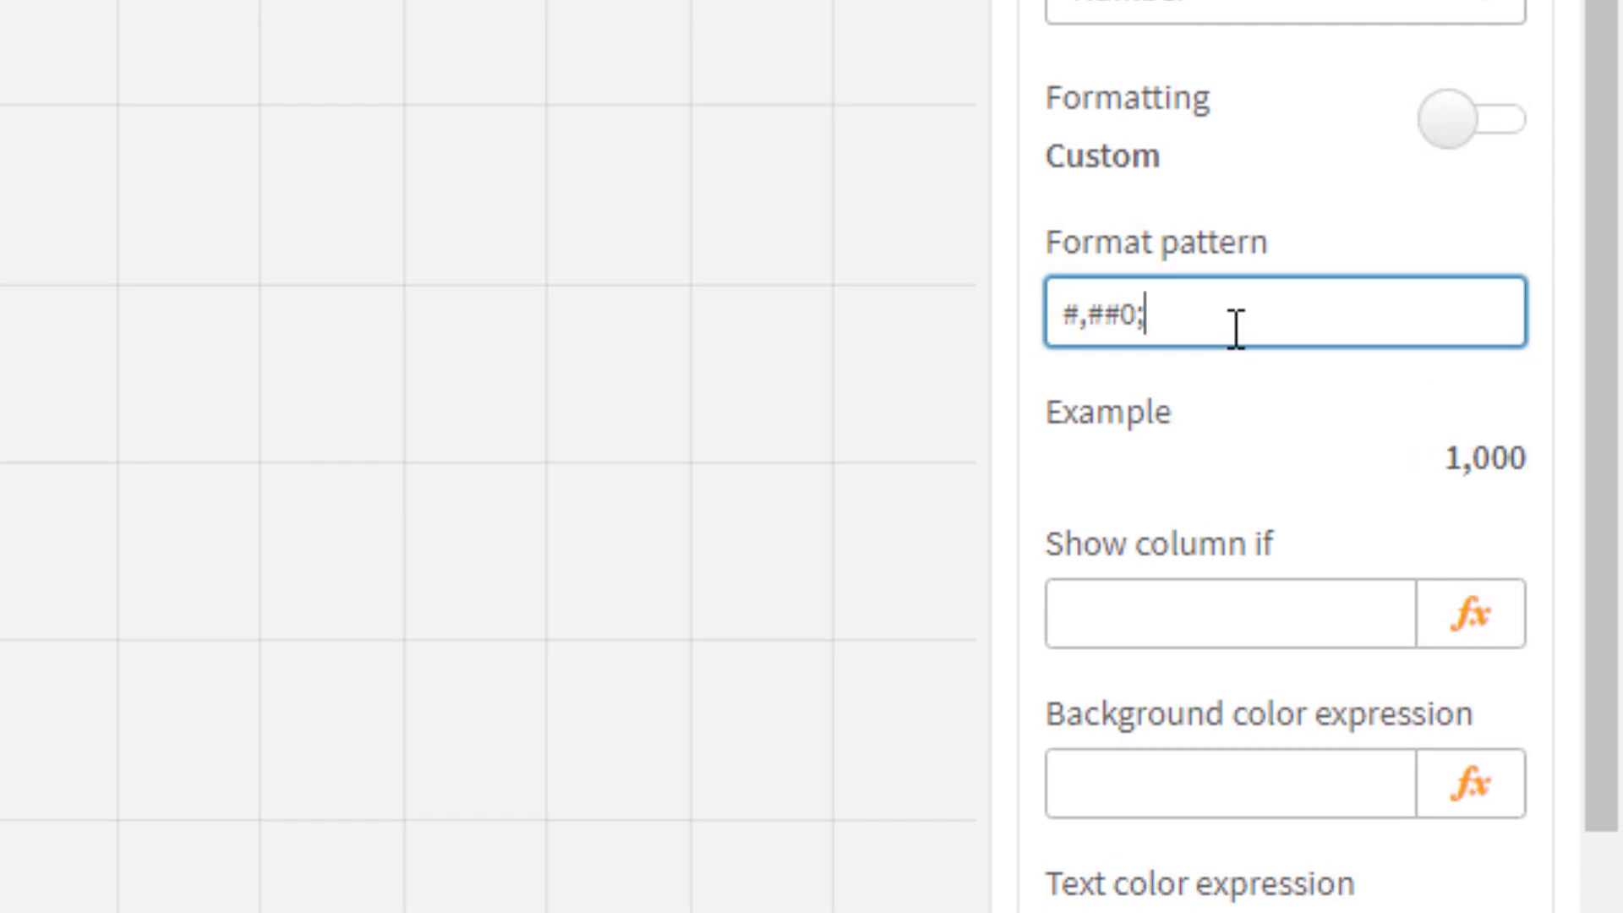
key(BackSpace)
key(BackSpace)
key(BackSpace)
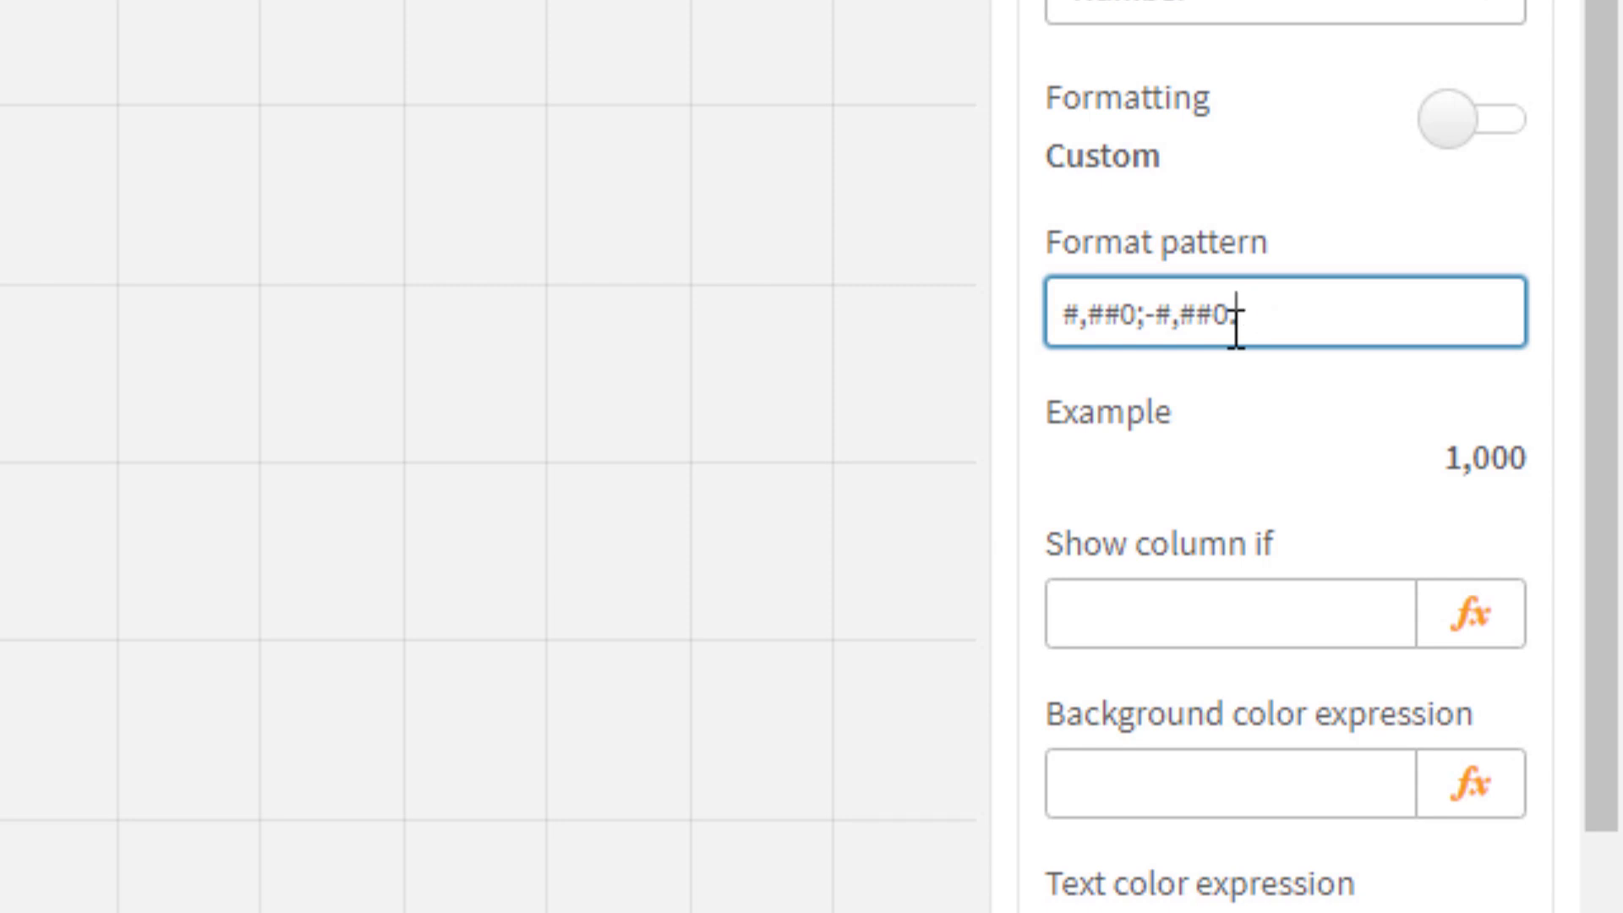
key(Tab)
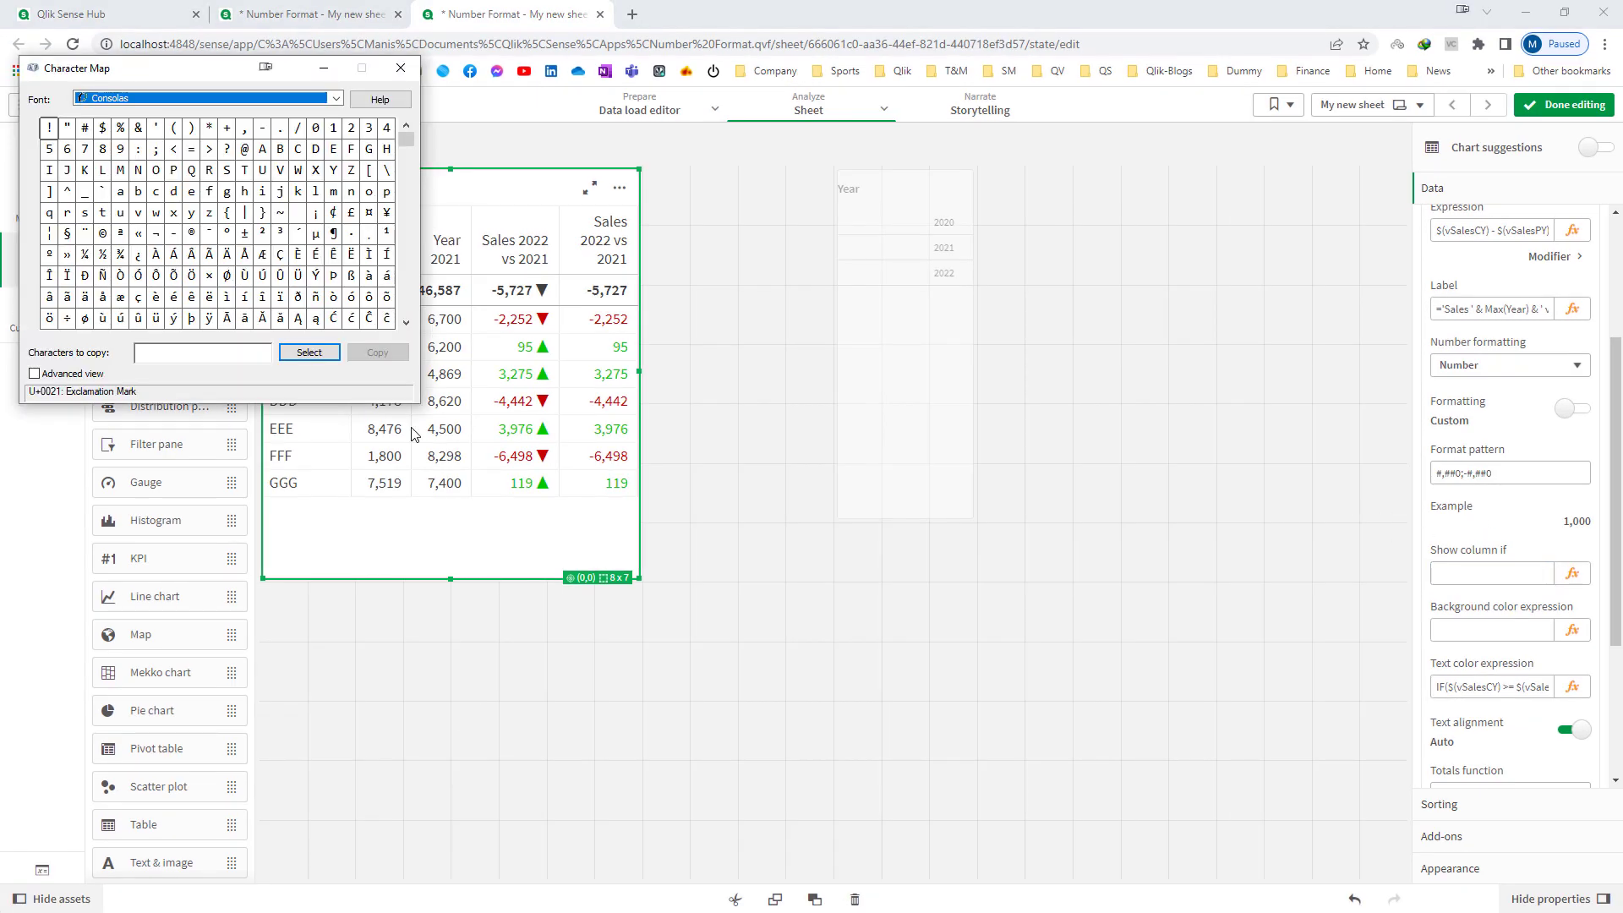
Copy the black up-pointing and down-pointing triangles (▲▼) from the Consolas font in Character Map, then close it.
drag(211, 71, 725, 182)
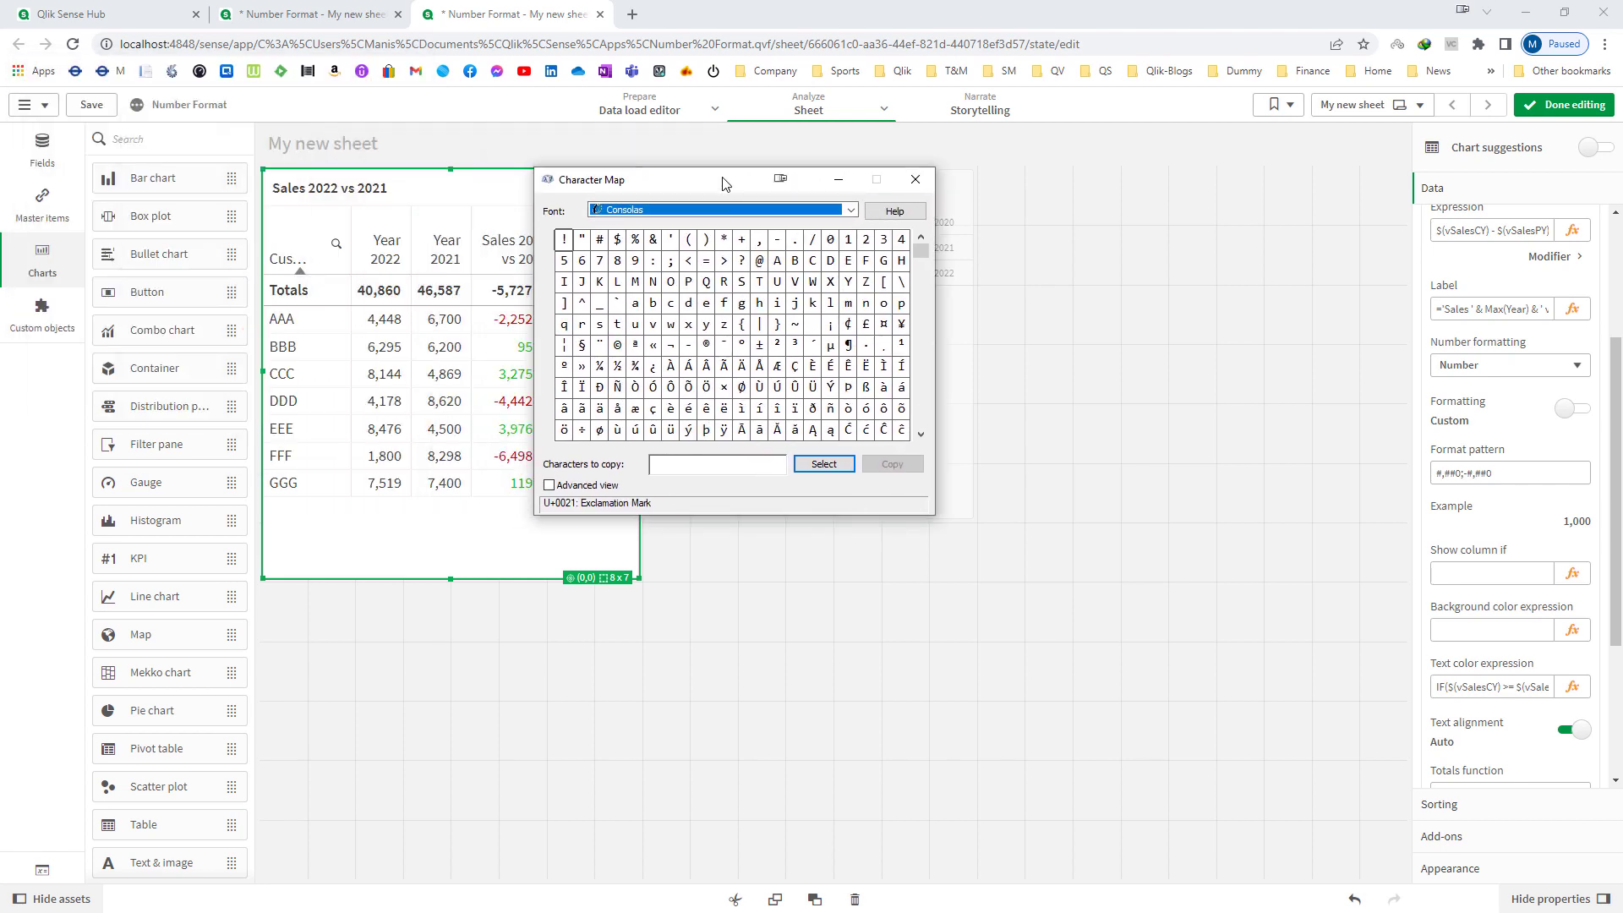
drag(921, 251, 913, 460)
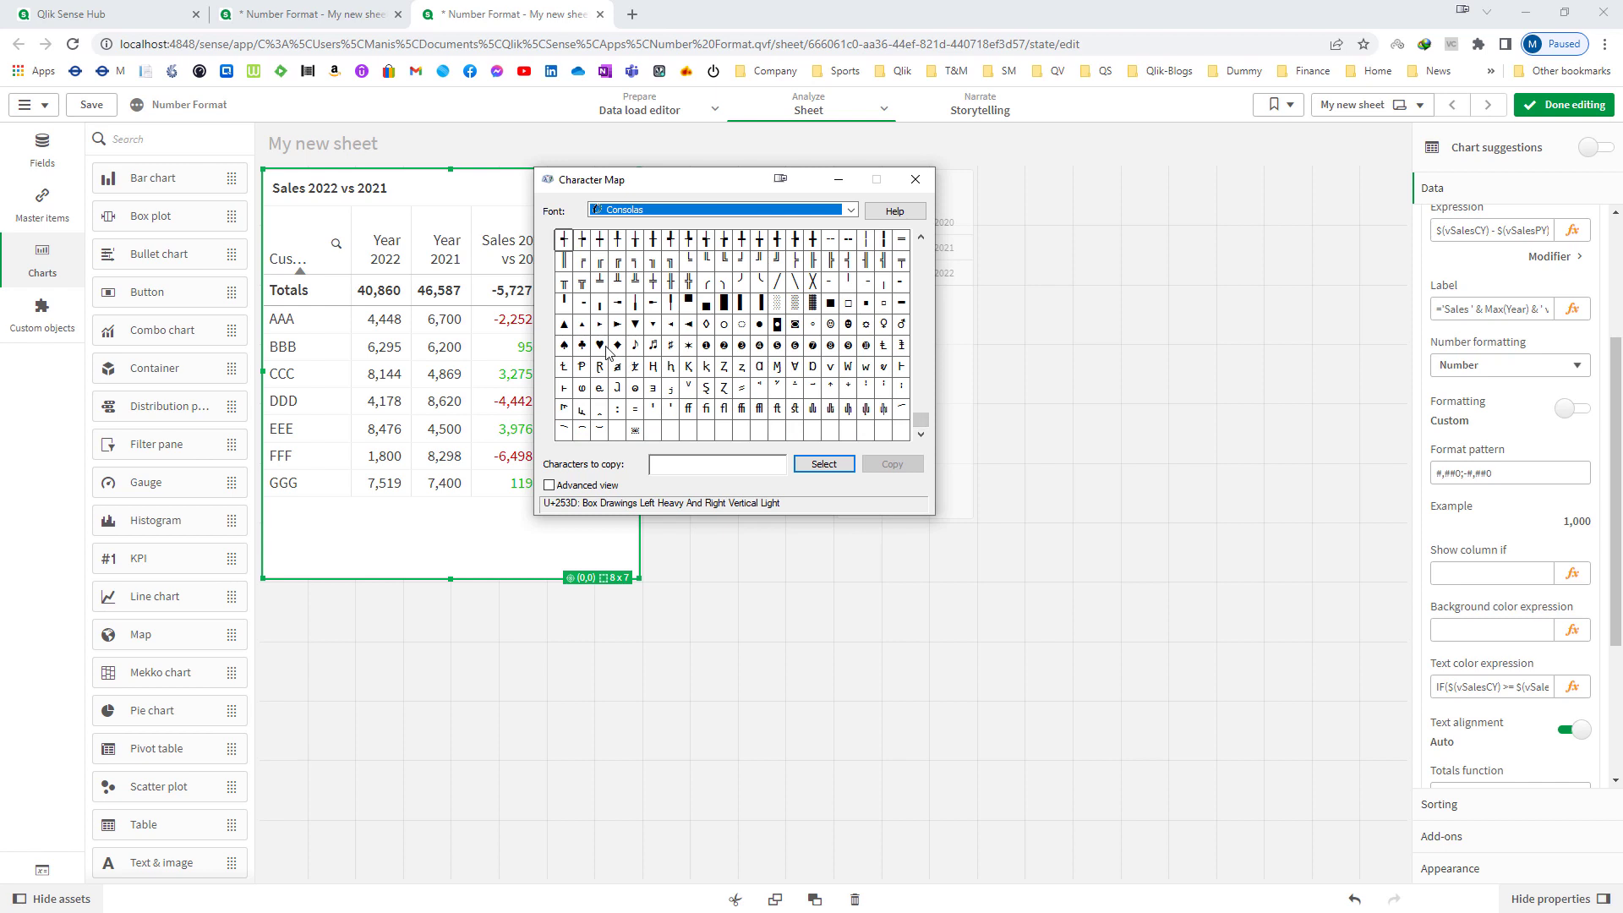
click(565, 332)
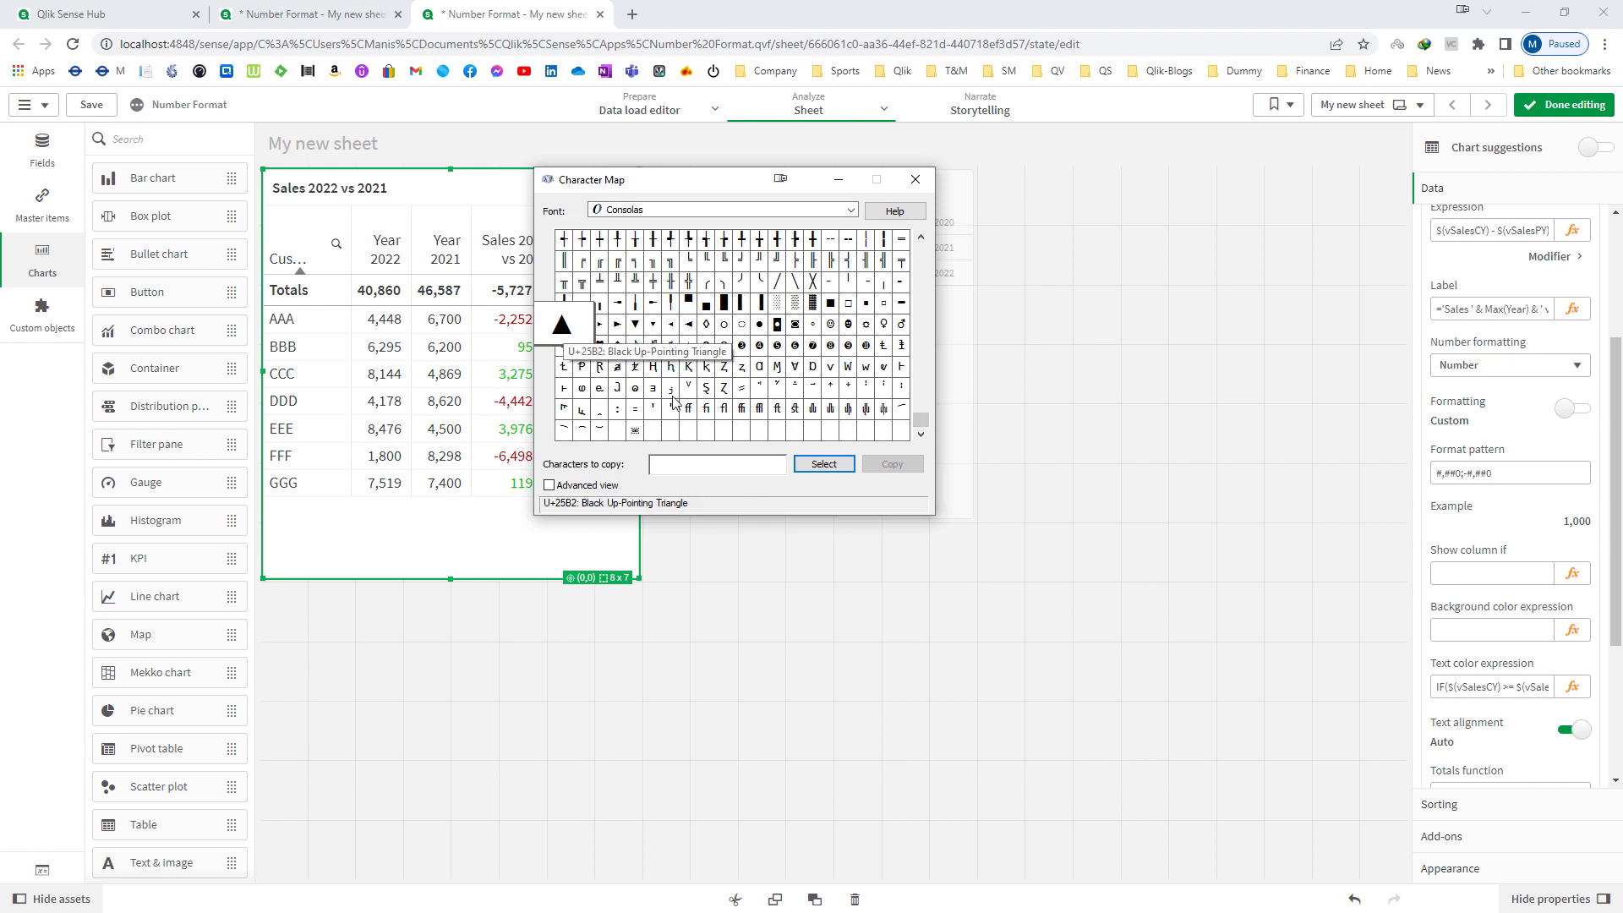
click(824, 464)
click(635, 323)
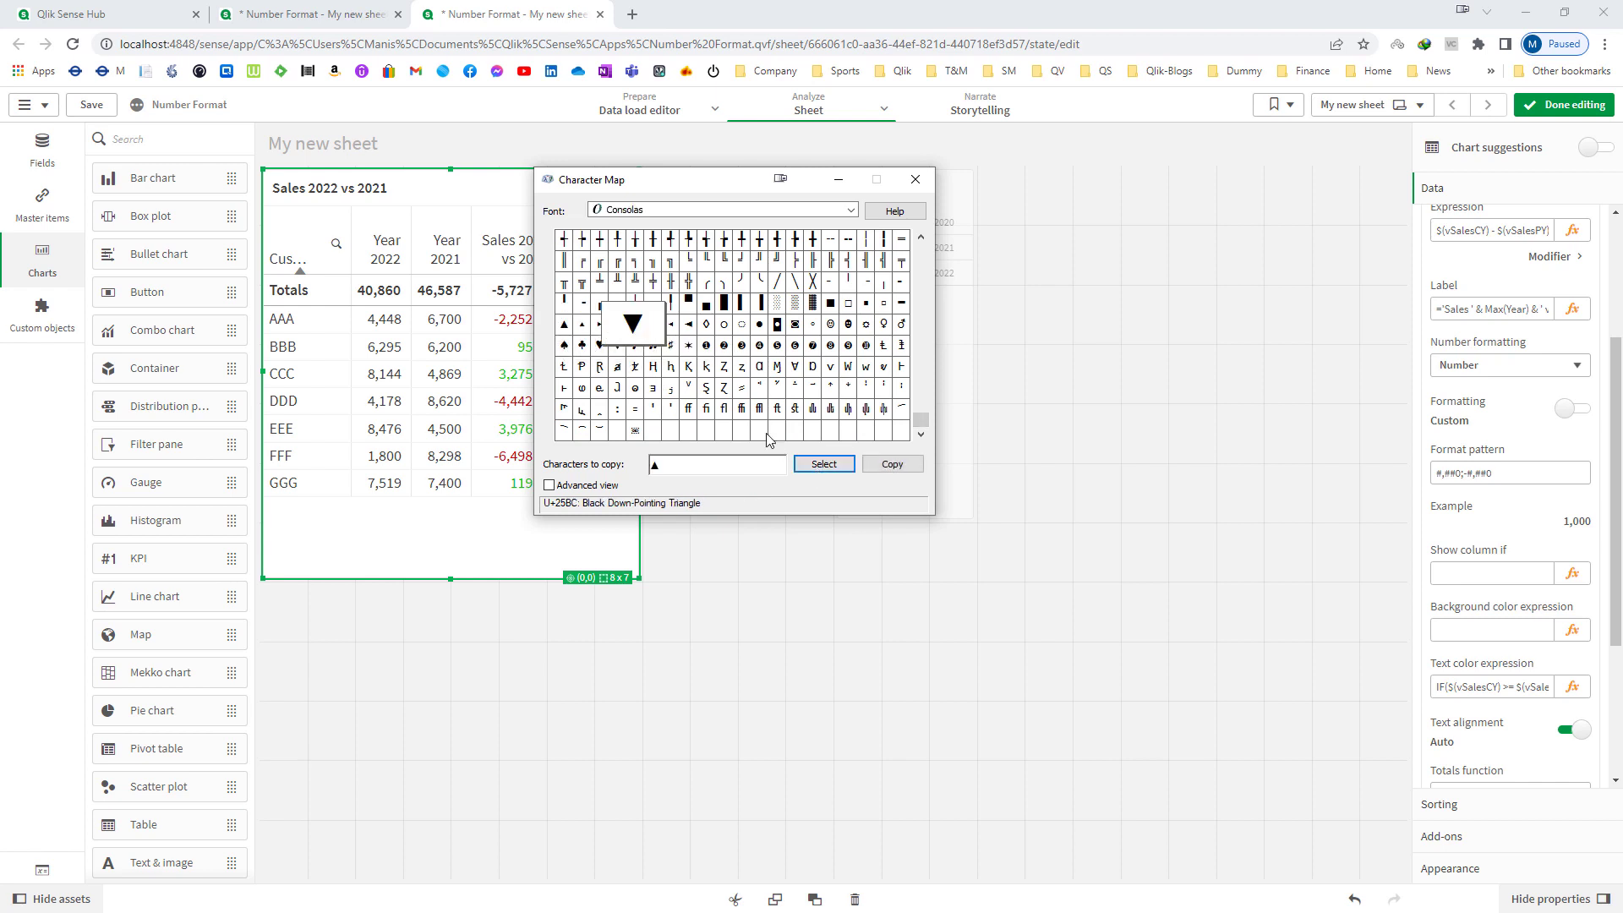
click(824, 464)
click(892, 464)
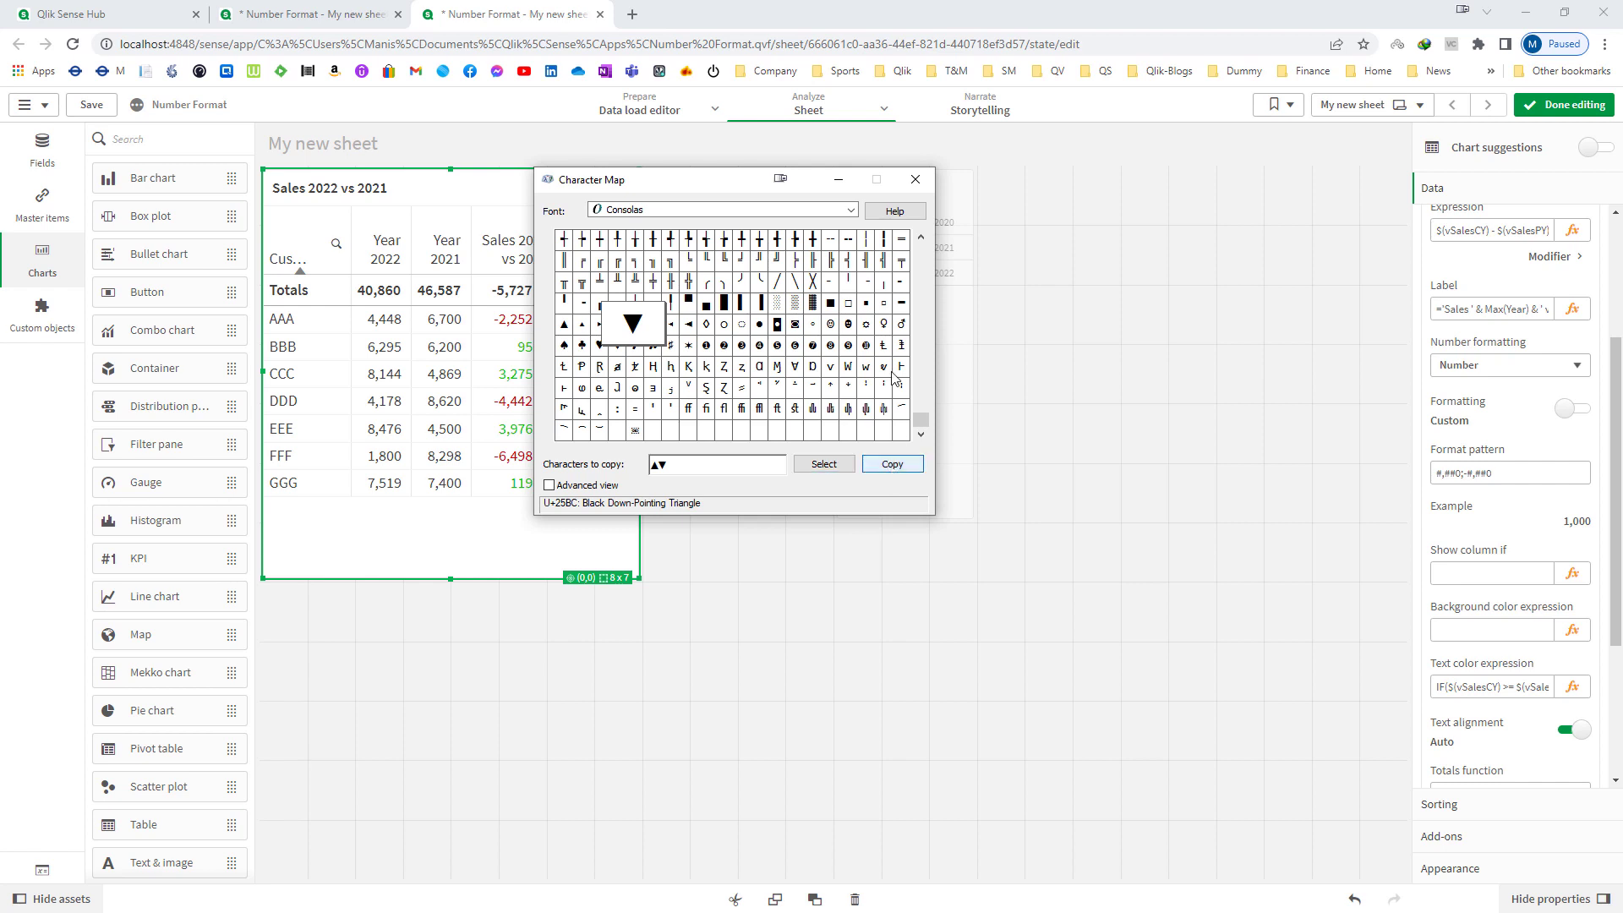
click(916, 179)
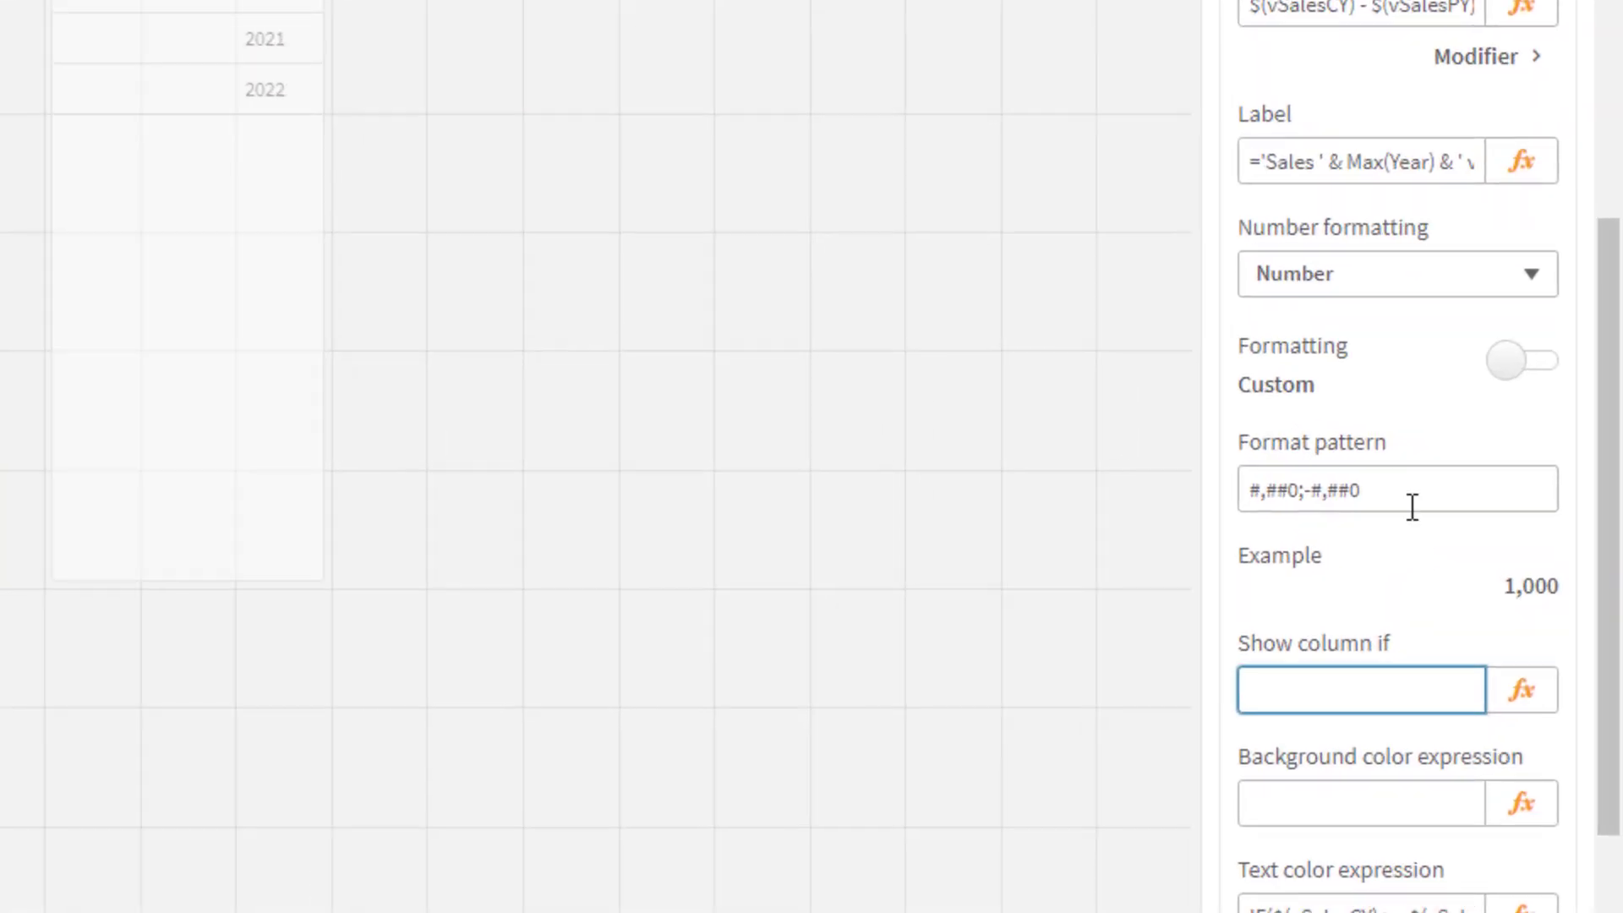
Add only the ▼ symbol to the end of the negative section of the format pattern.
click(1410, 498)
key(ctrl+v)
key(Left)
key(shift+Left)
key(BackSpace)
Add ▲ to the positive section and space both symbols, applying the format pattern #,##0 ▲;-#,##0 ▼.
key(Left)
key(Left)
key(Left)
key(Left)
key(Left)
key(Left)
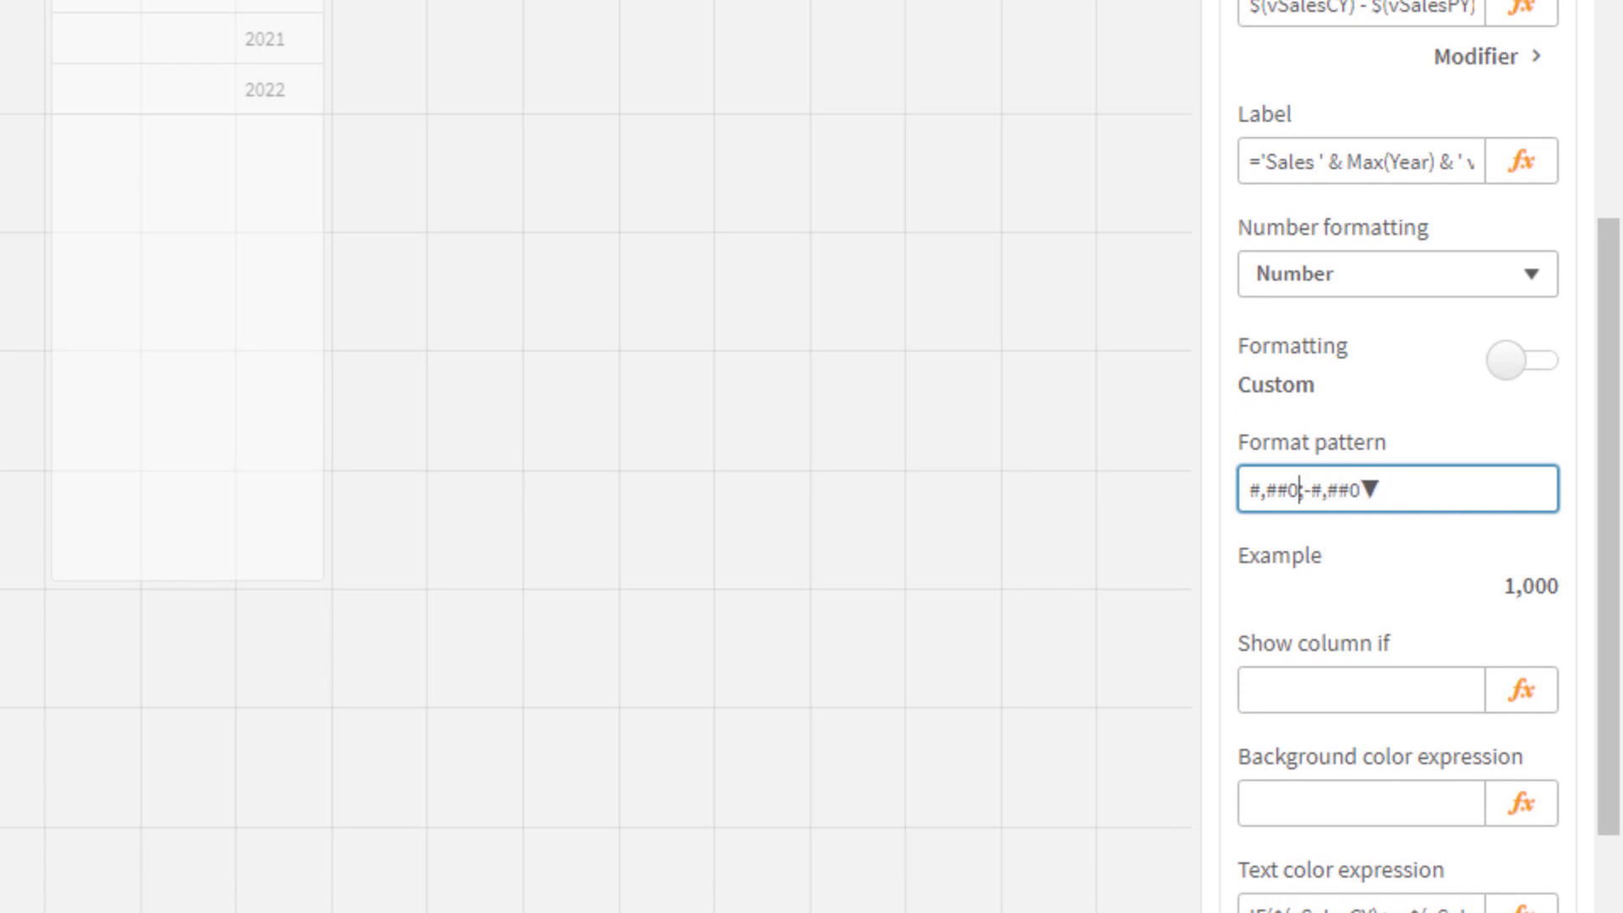
key(ctrl+v)
key(Left)
key(Right)
key(Right)
key(Right)
key(Right)
key(Right)
key(Right)
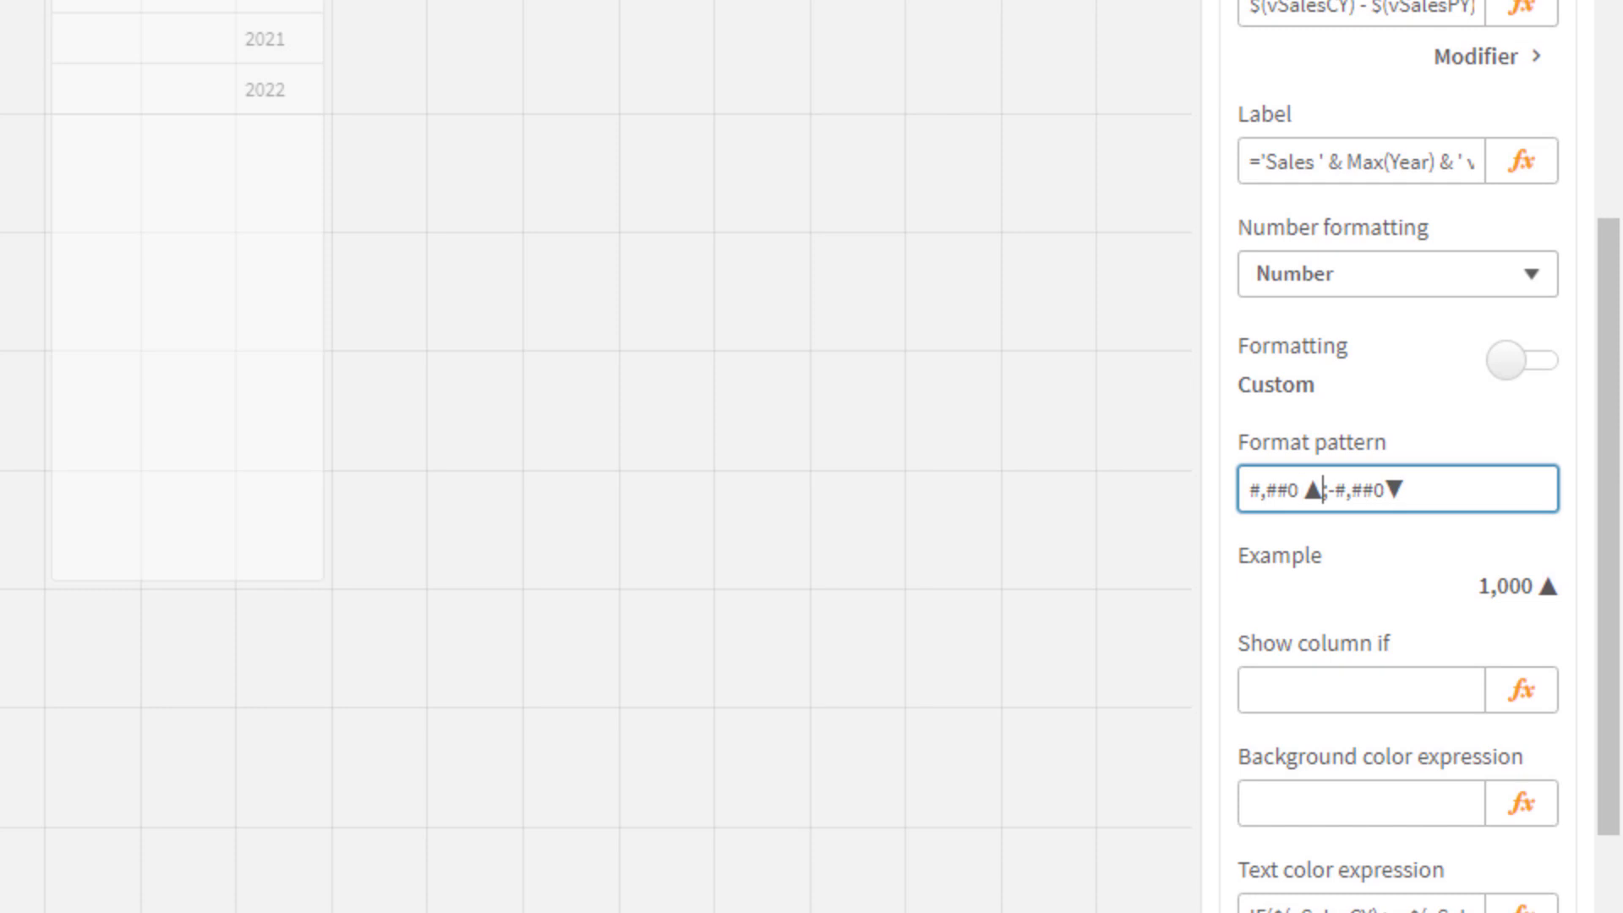
key(Right)
key(Right)
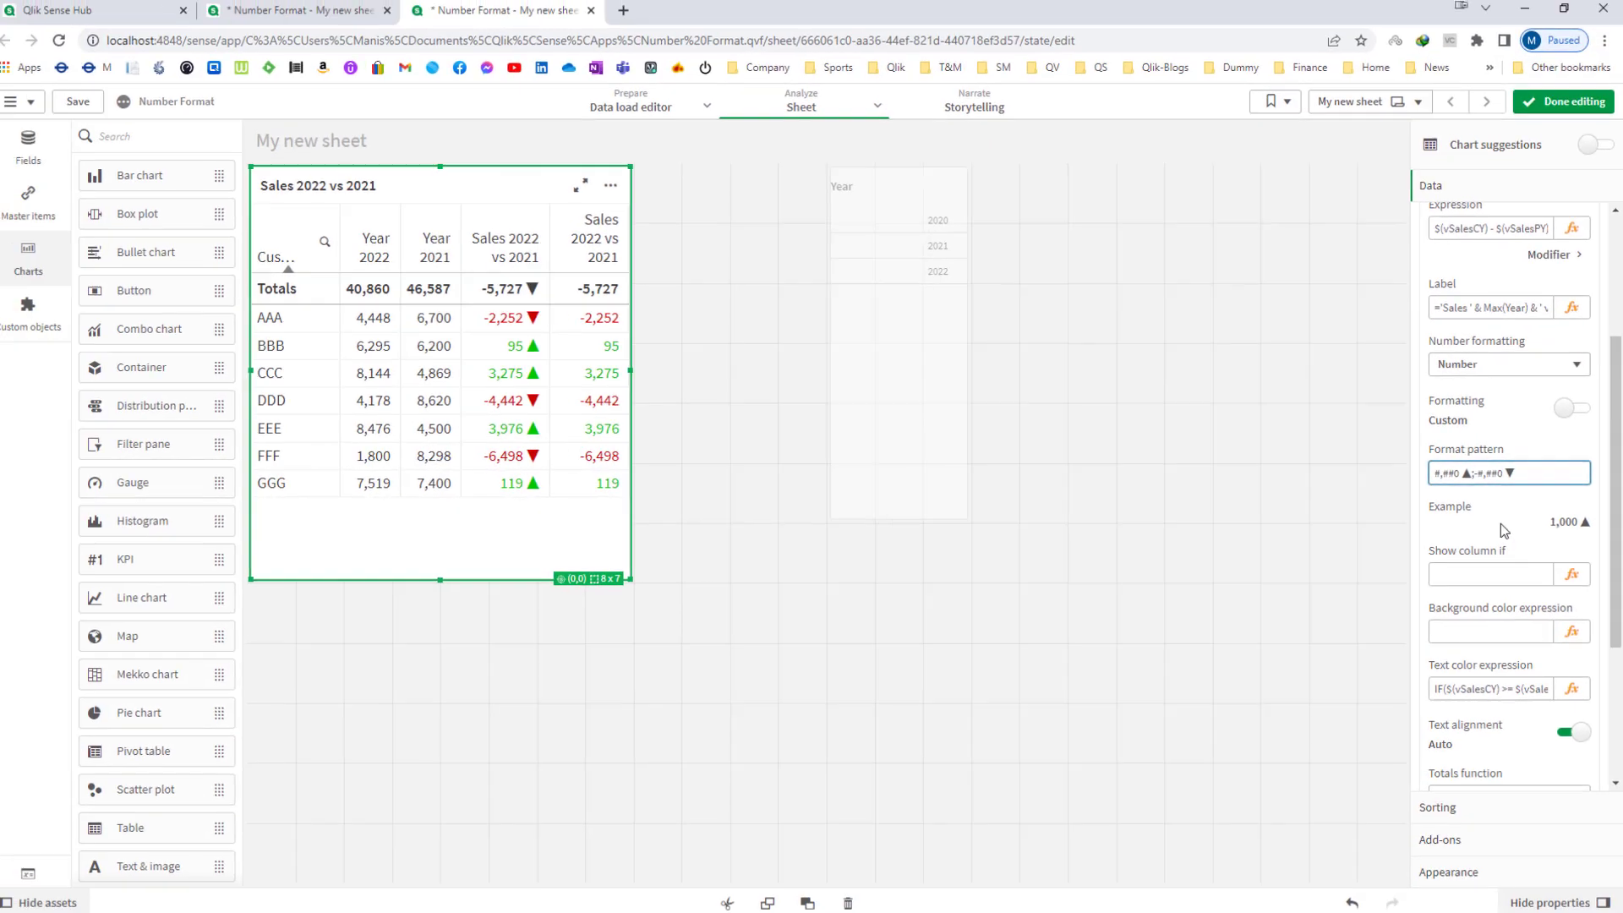
key(Tab)
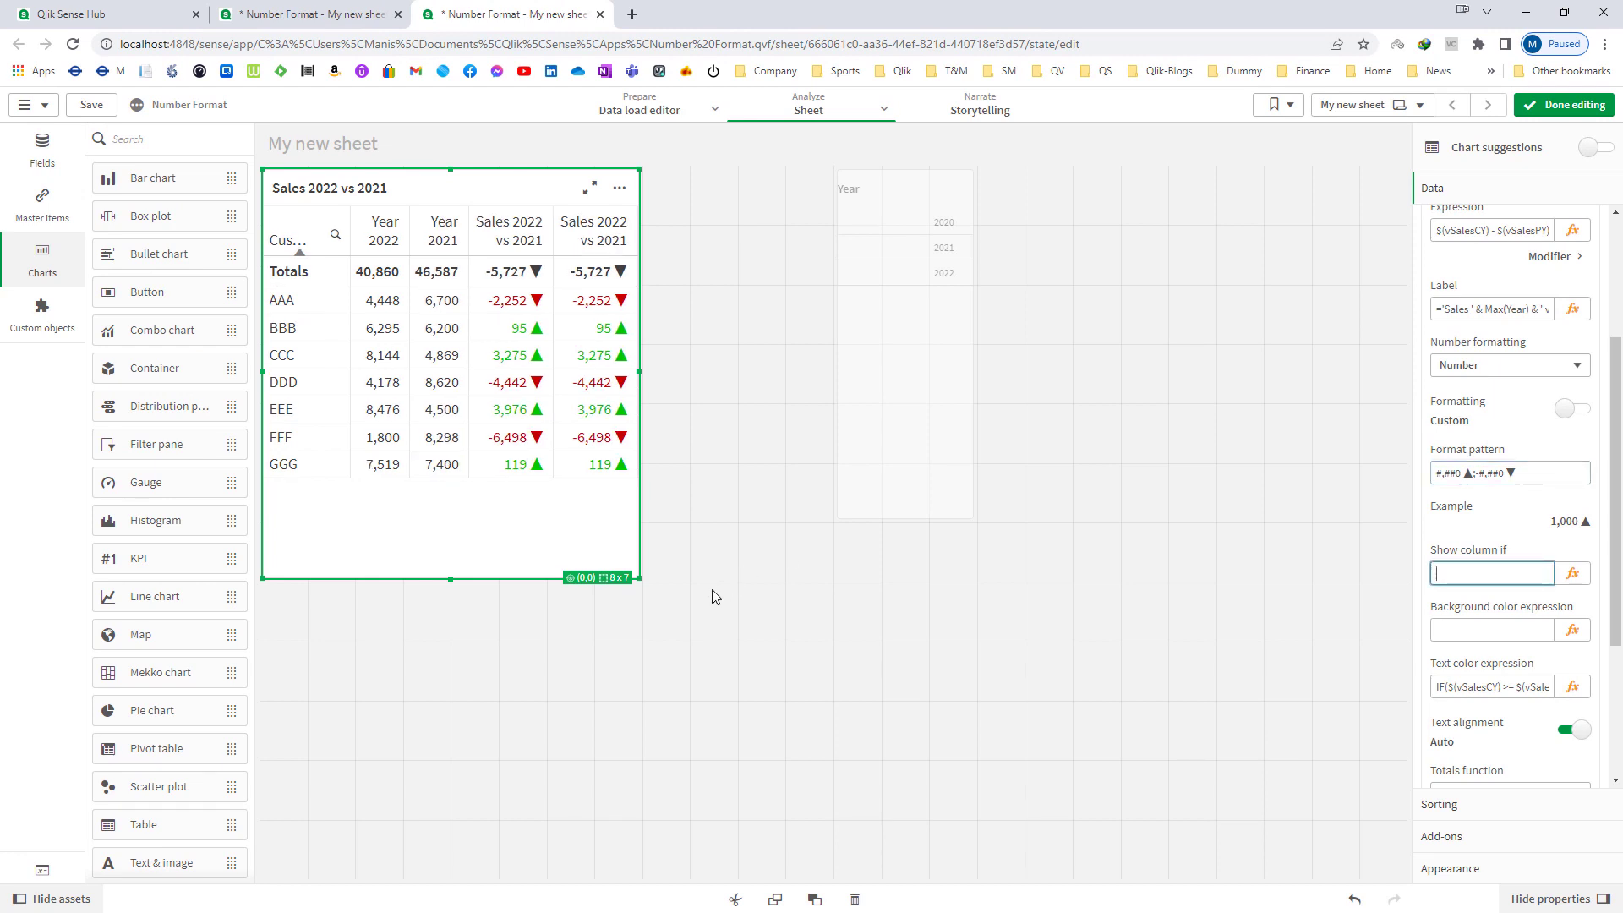
Collapse the column's properties, finish editing the sheet and filter Year to 2021.
scroll(1496, 341, up, 2)
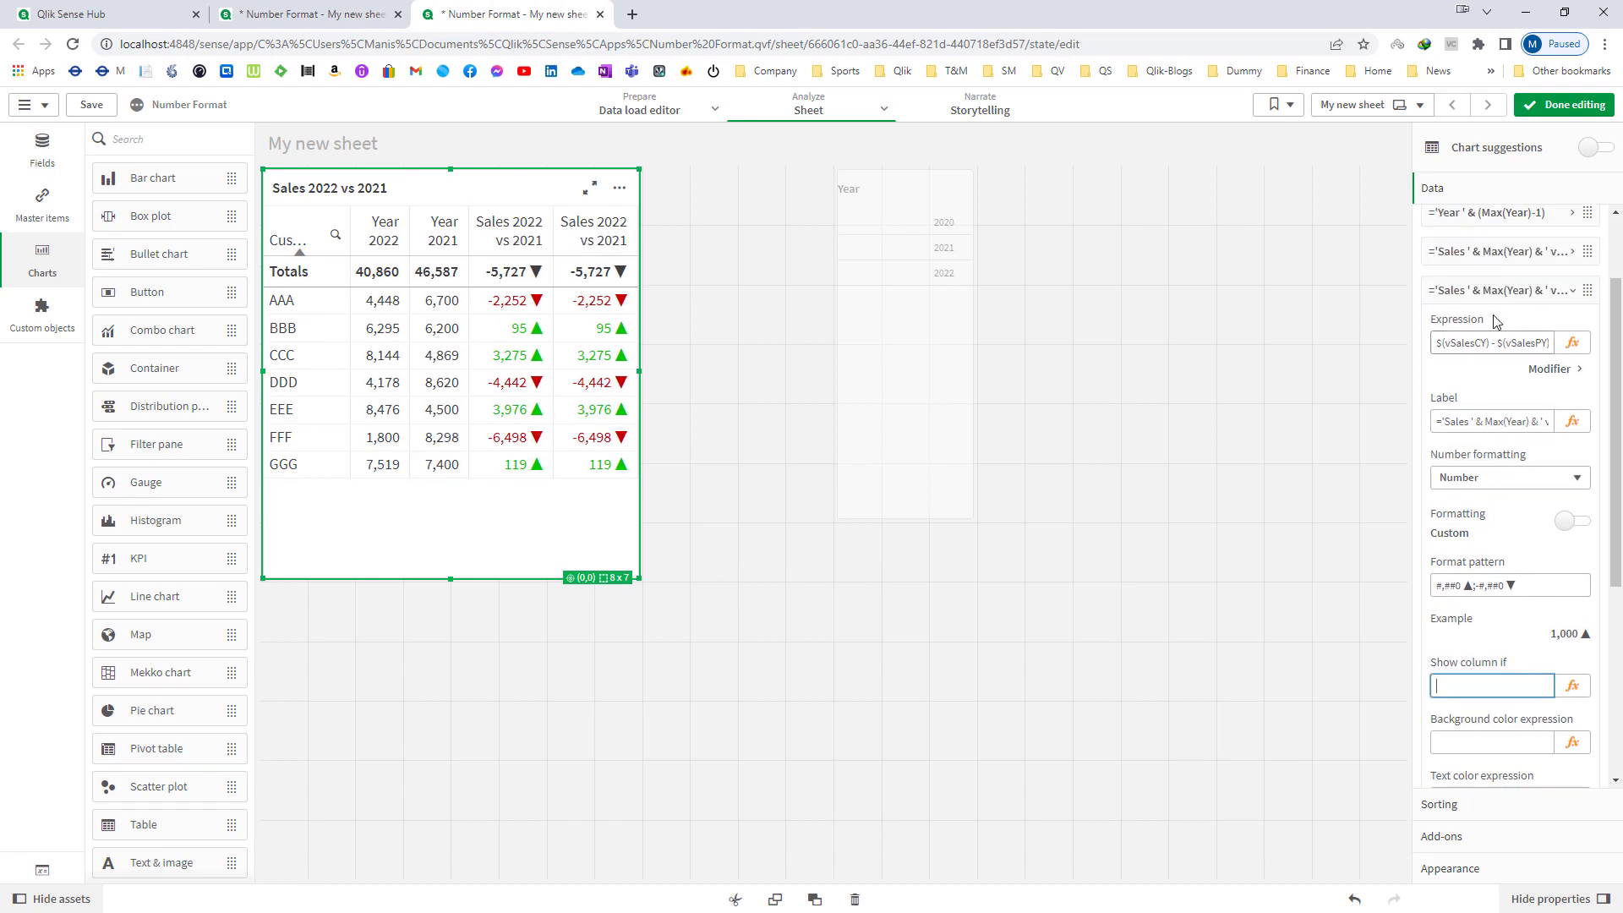
click(1493, 326)
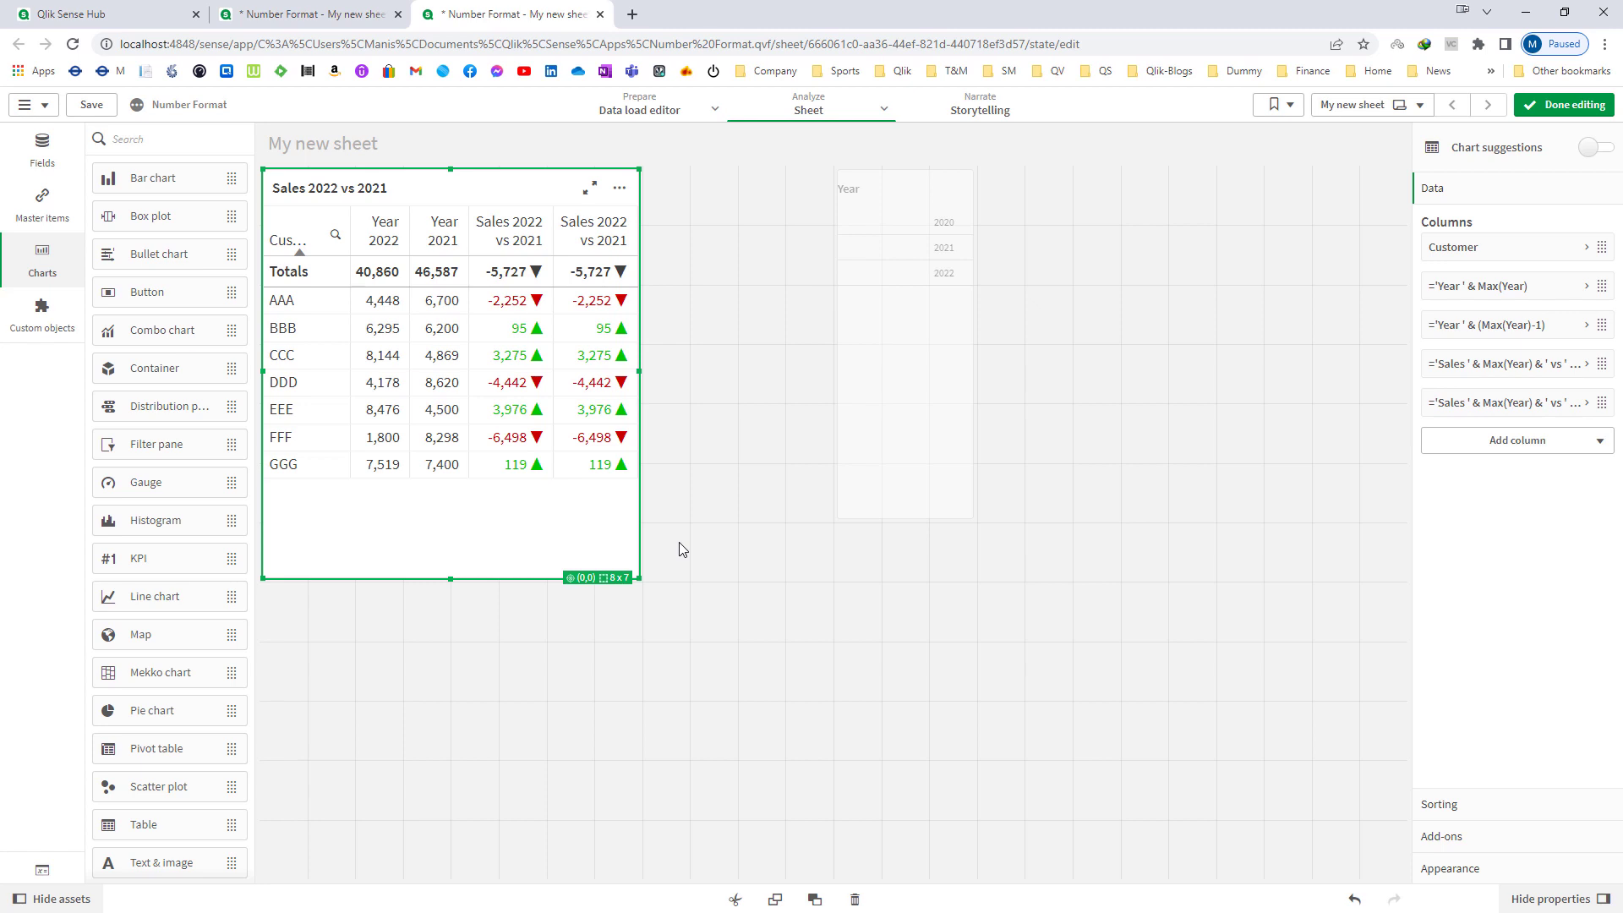
click(1559, 105)
click(960, 274)
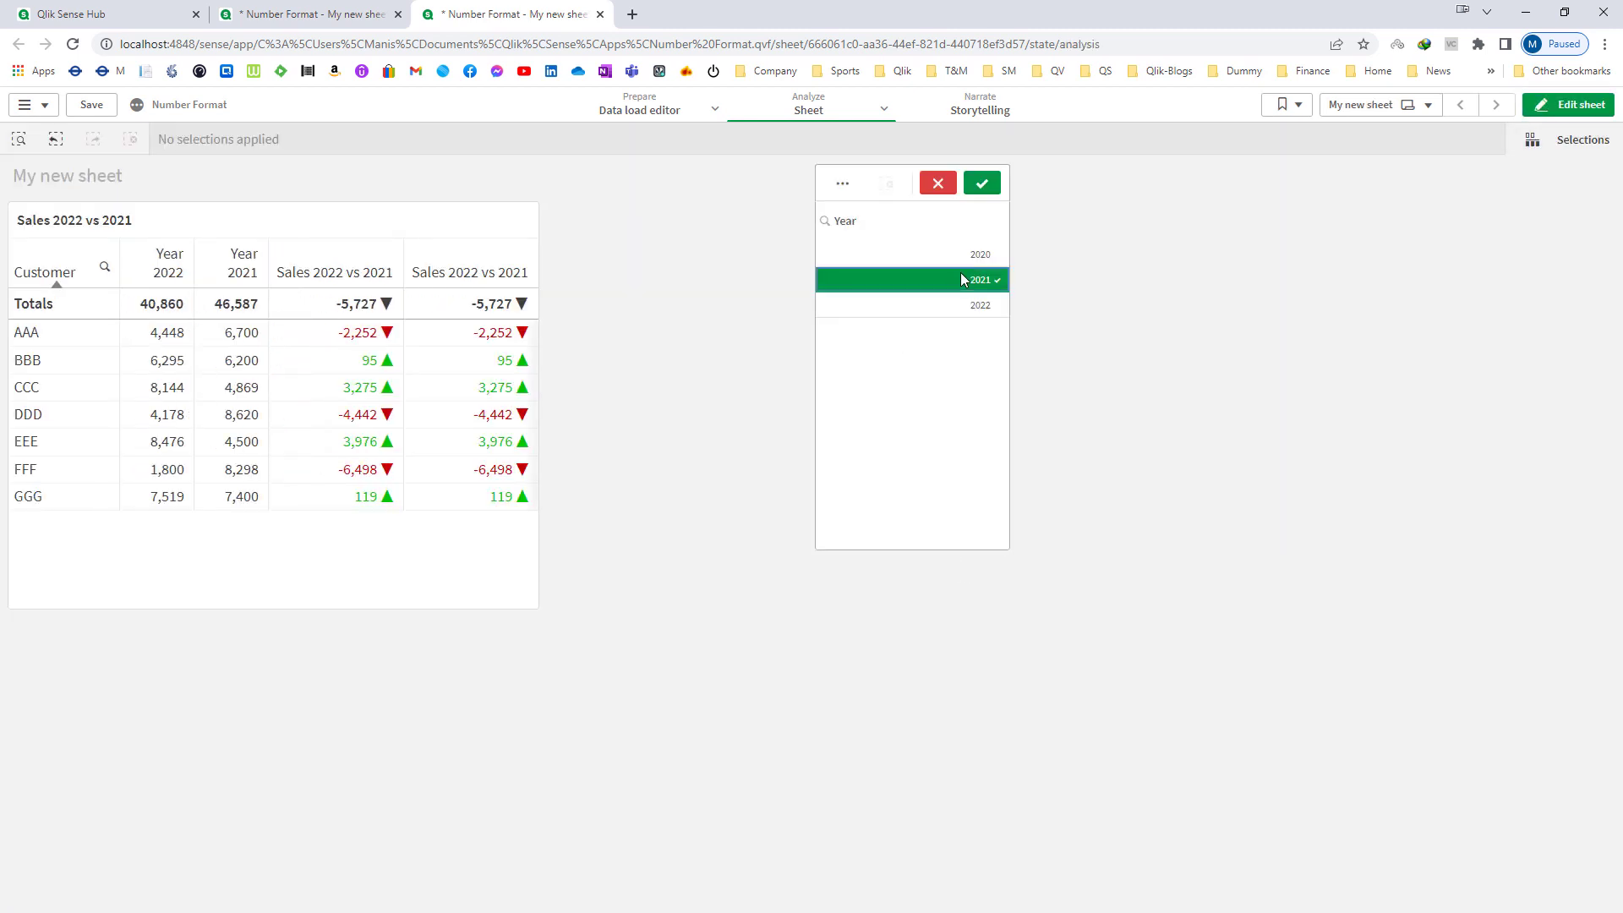
click(984, 181)
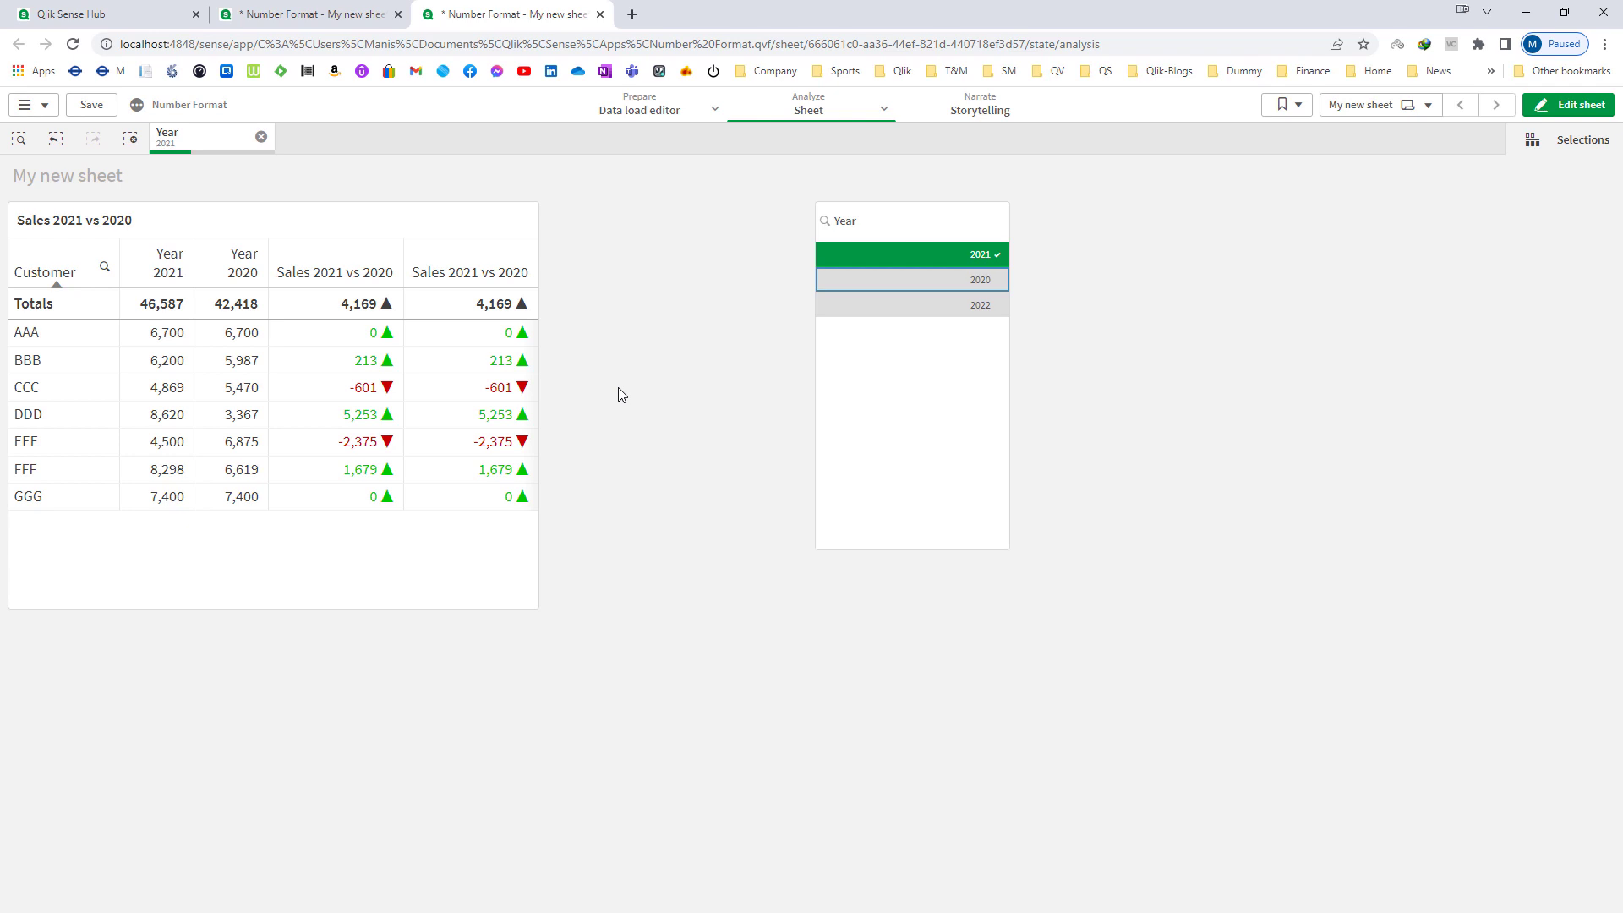
Reopen the sheet for editing, append "; No Change" to the last comparison column's format pattern and widen the table.
click(1569, 105)
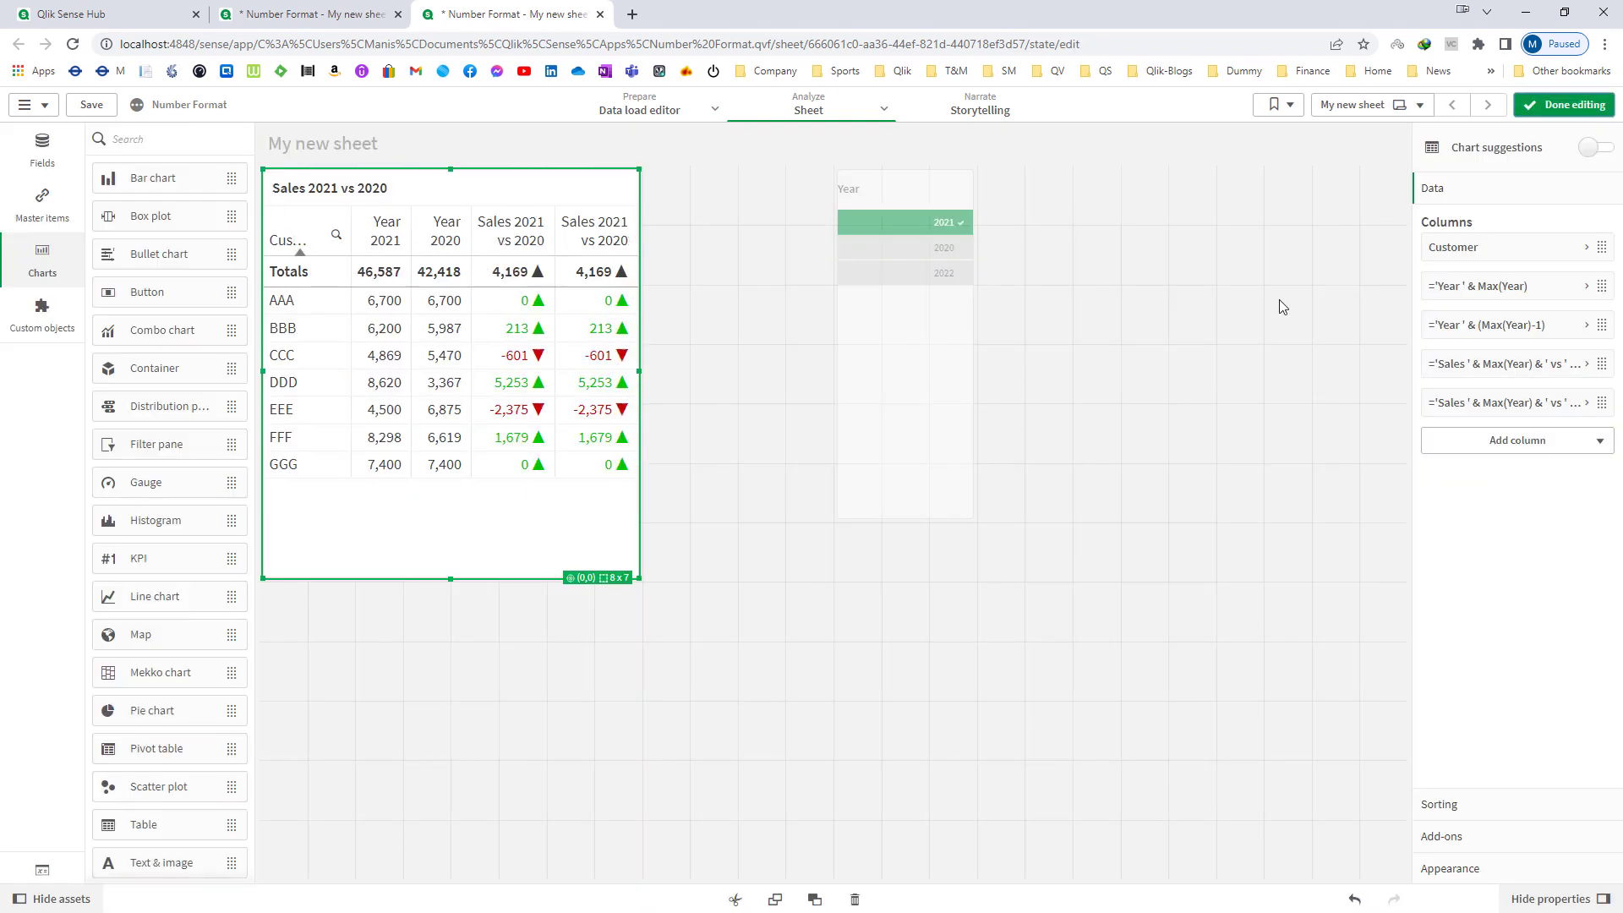
click(1500, 404)
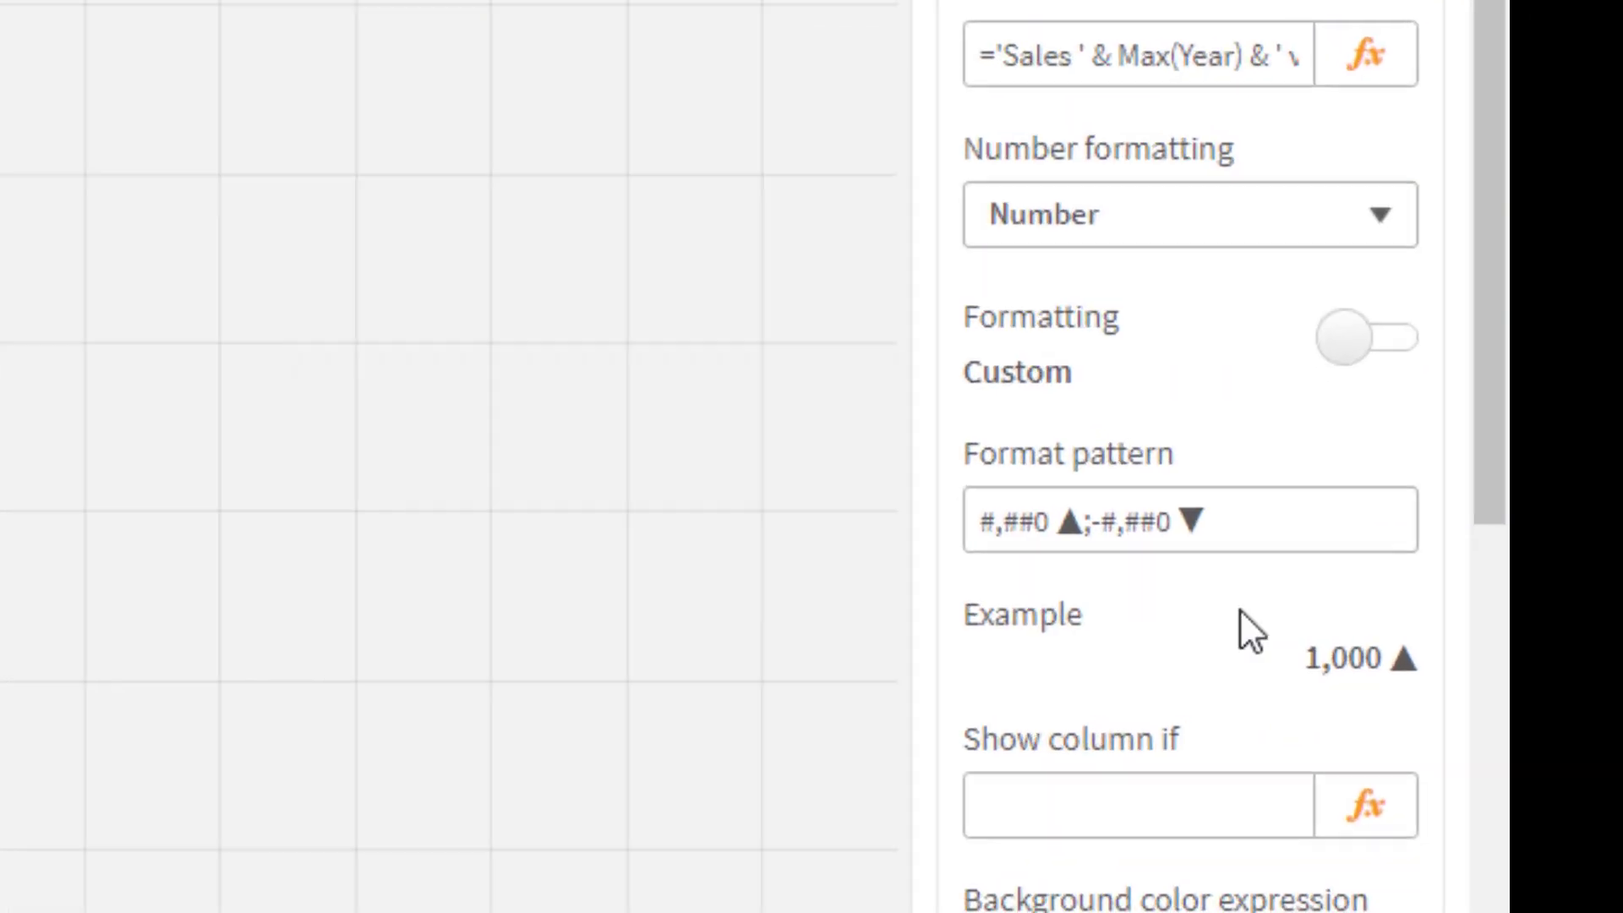
click(1534, 695)
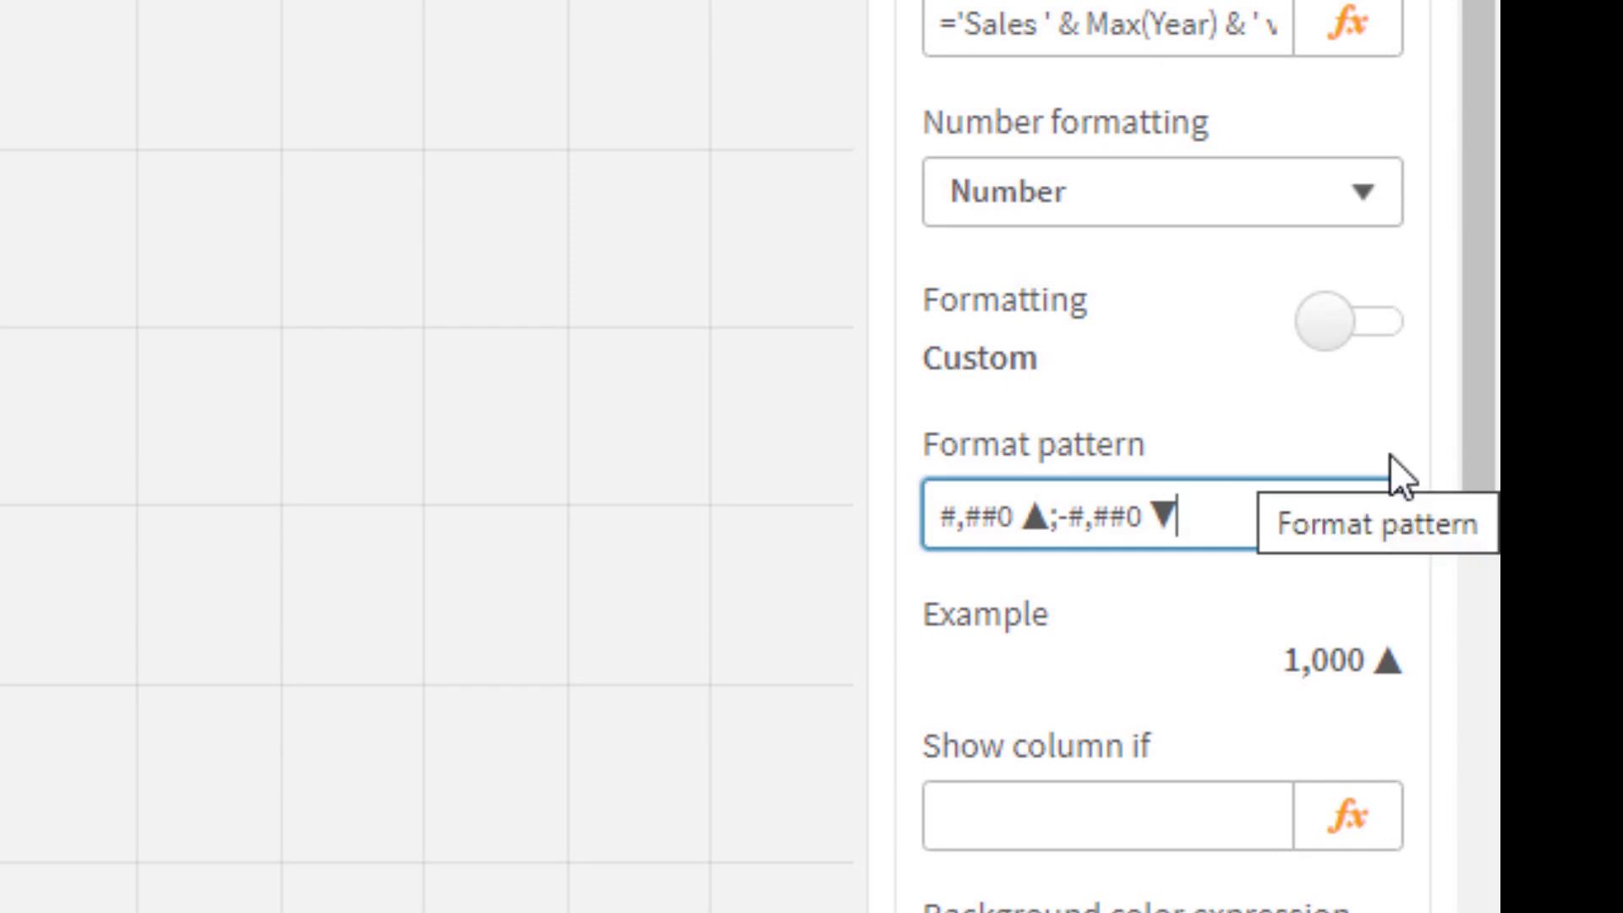
text(; No Change)
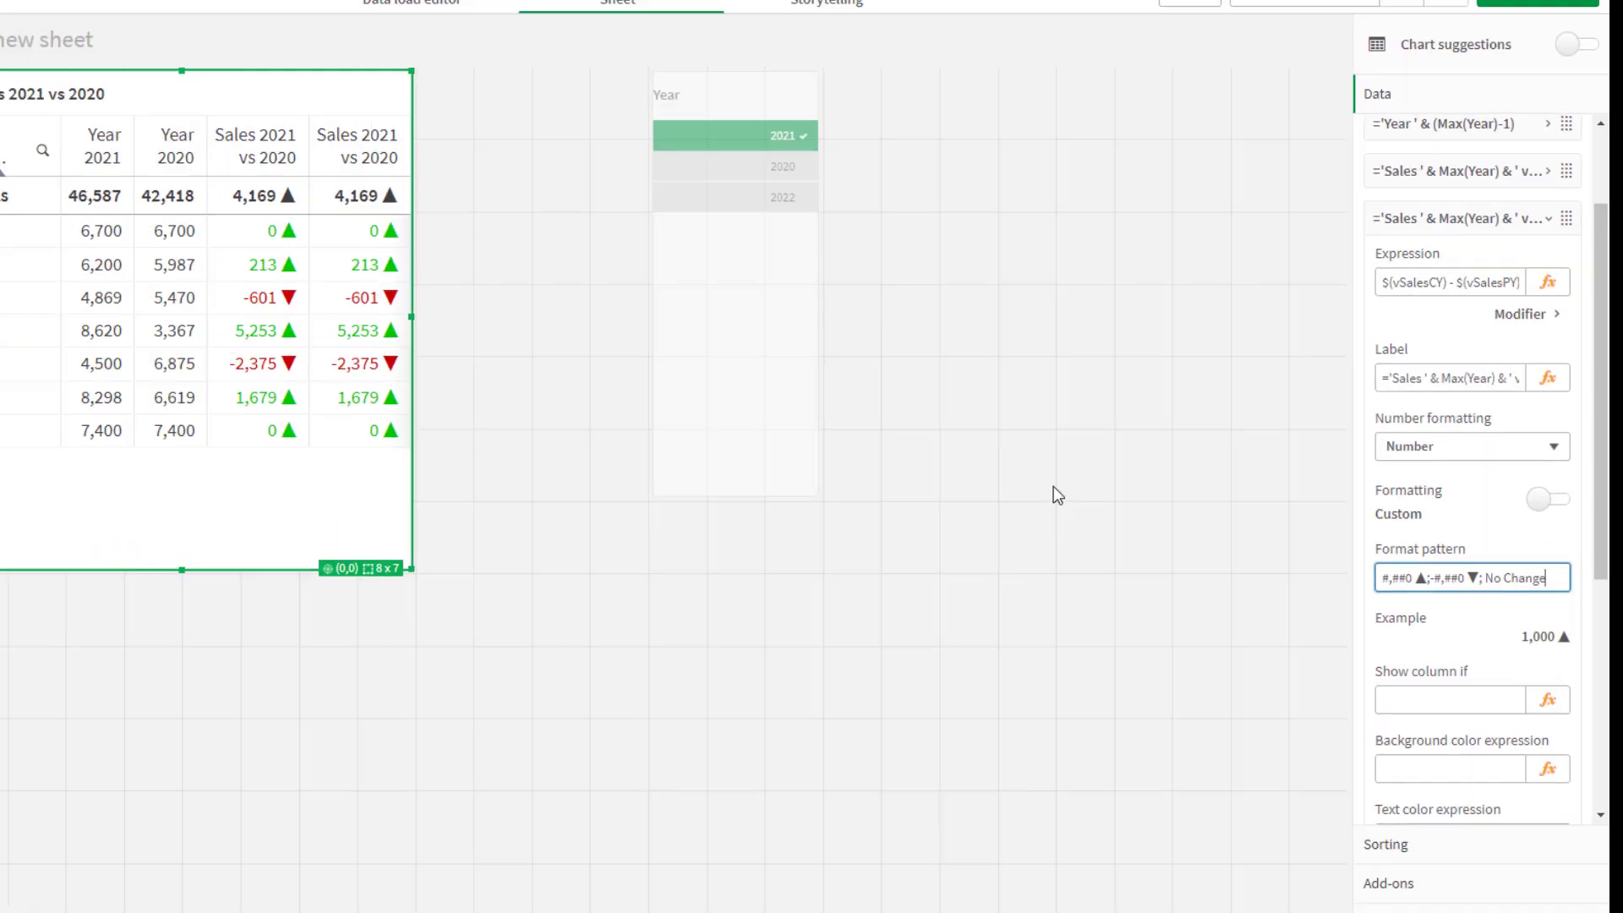
key(Tab)
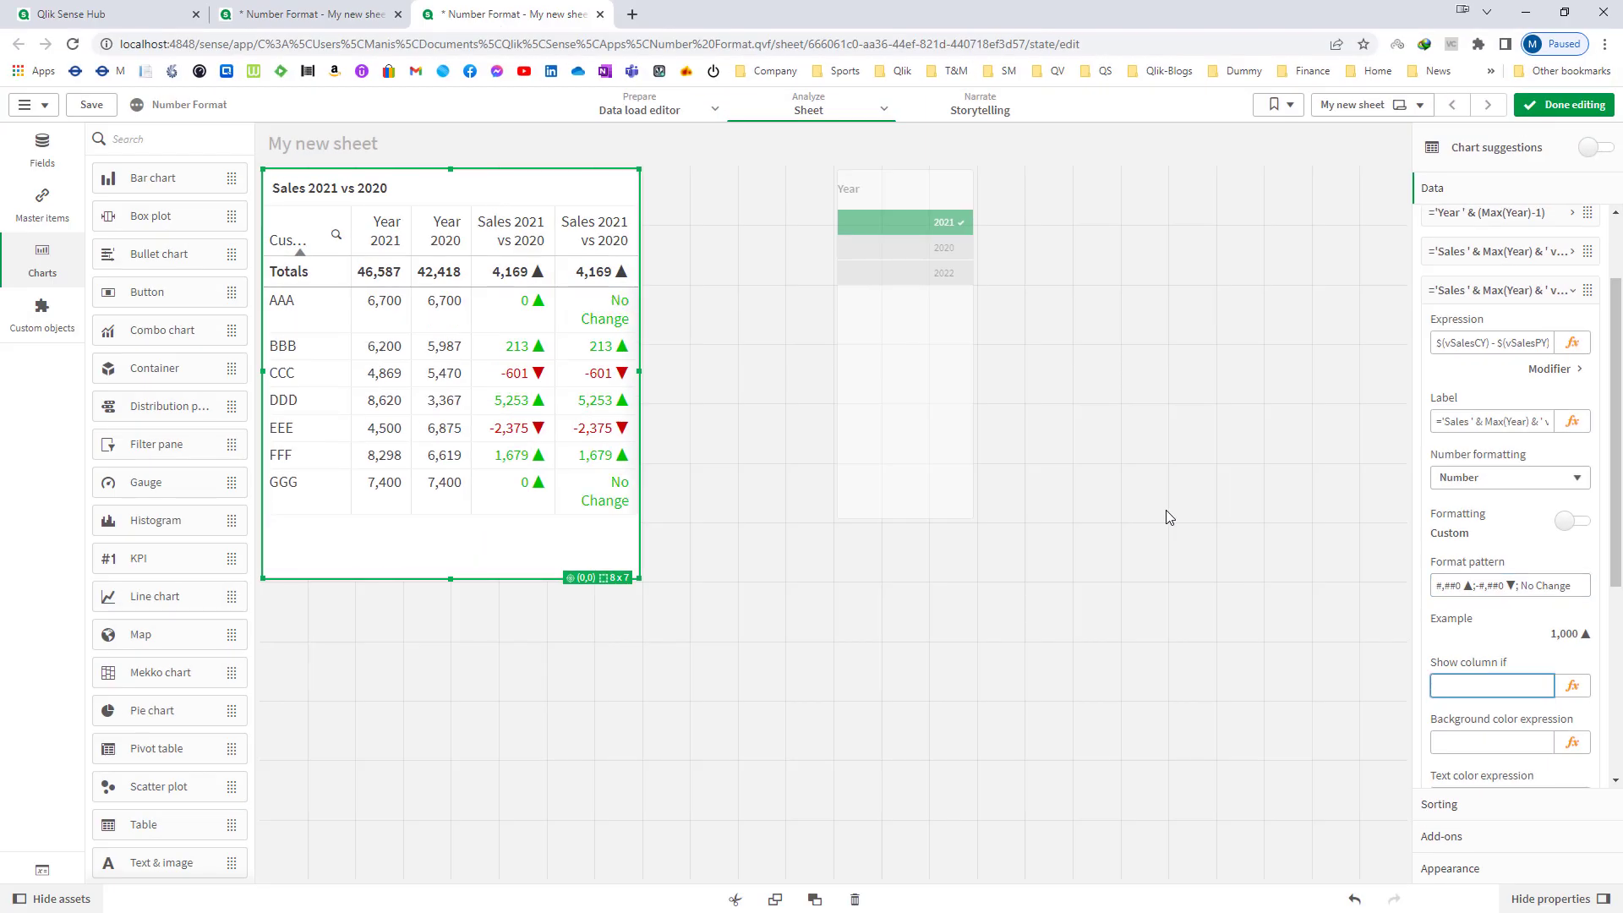
drag(641, 369, 699, 381)
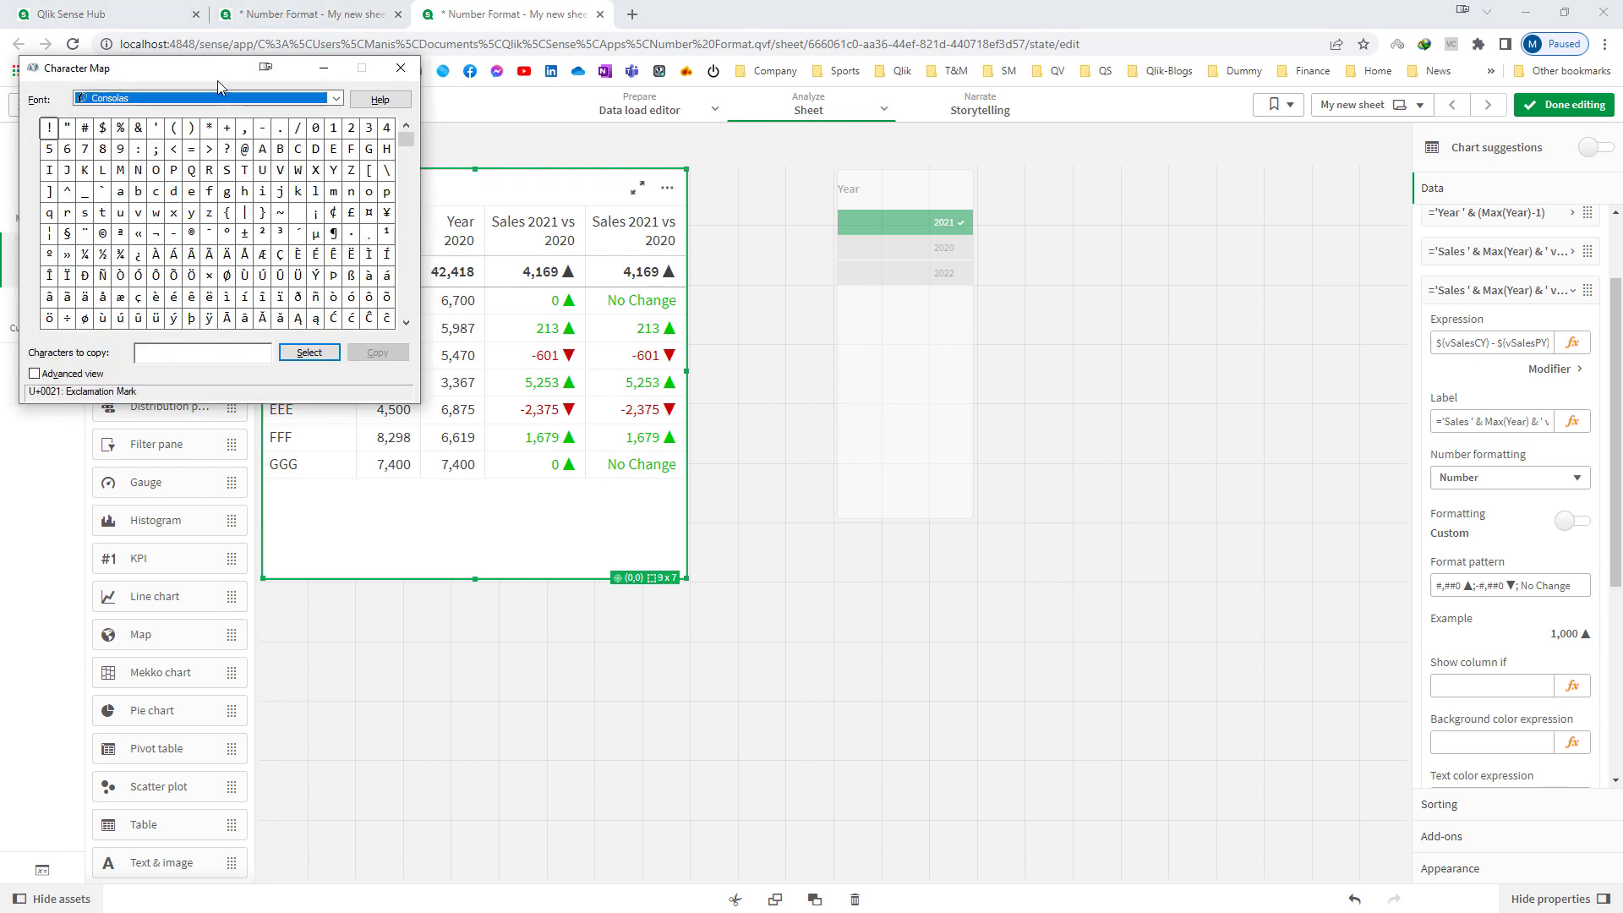
Copy the short equals sign character from the Consolas font in Character Map, then close it.
drag(212, 67, 551, 144)
drag(735, 207, 735, 375)
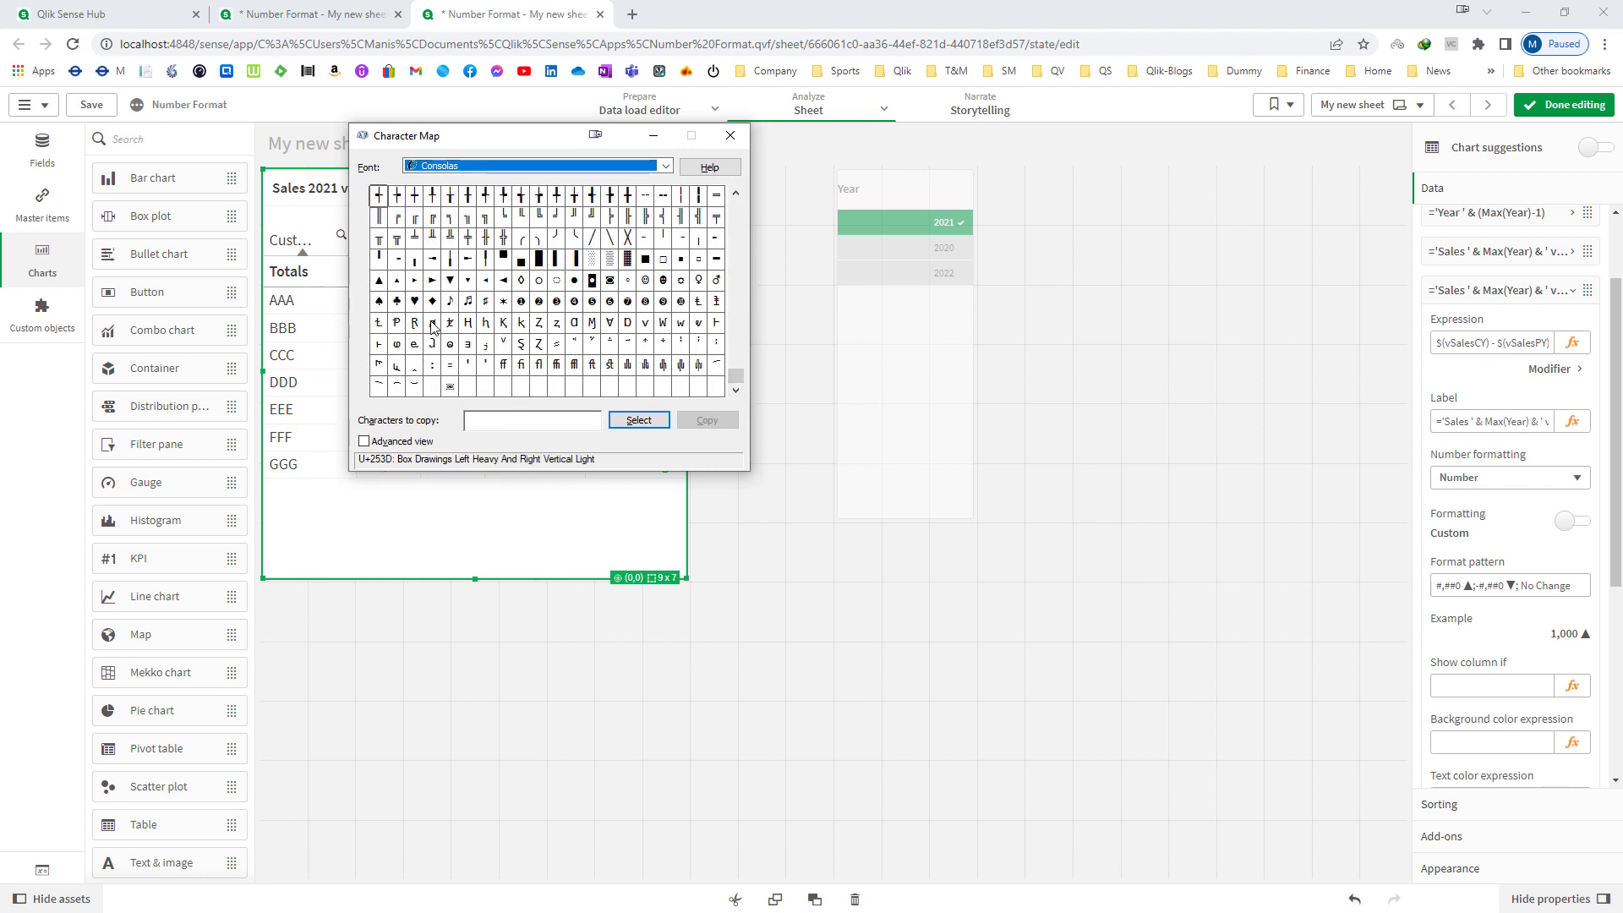
click(450, 385)
click(639, 420)
click(702, 420)
click(730, 135)
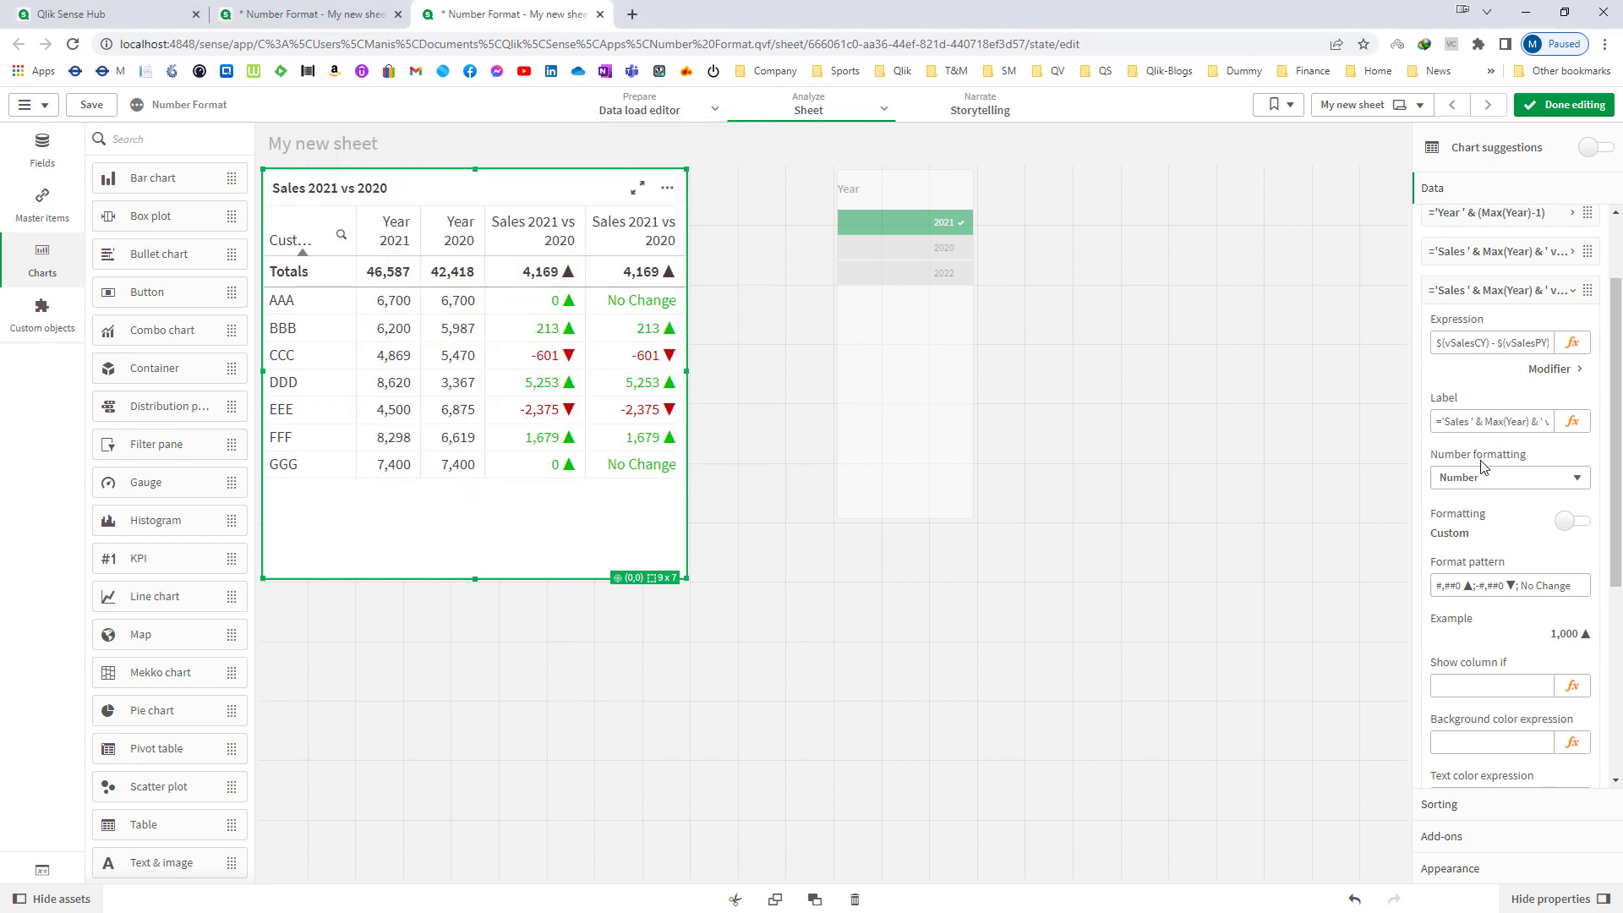
Replace "No Change" in the format pattern with the copied equals symbol and finish editing the sheet.
click(1573, 586)
drag(1573, 586, 1519, 587)
key(ctrl+v)
click(1544, 112)
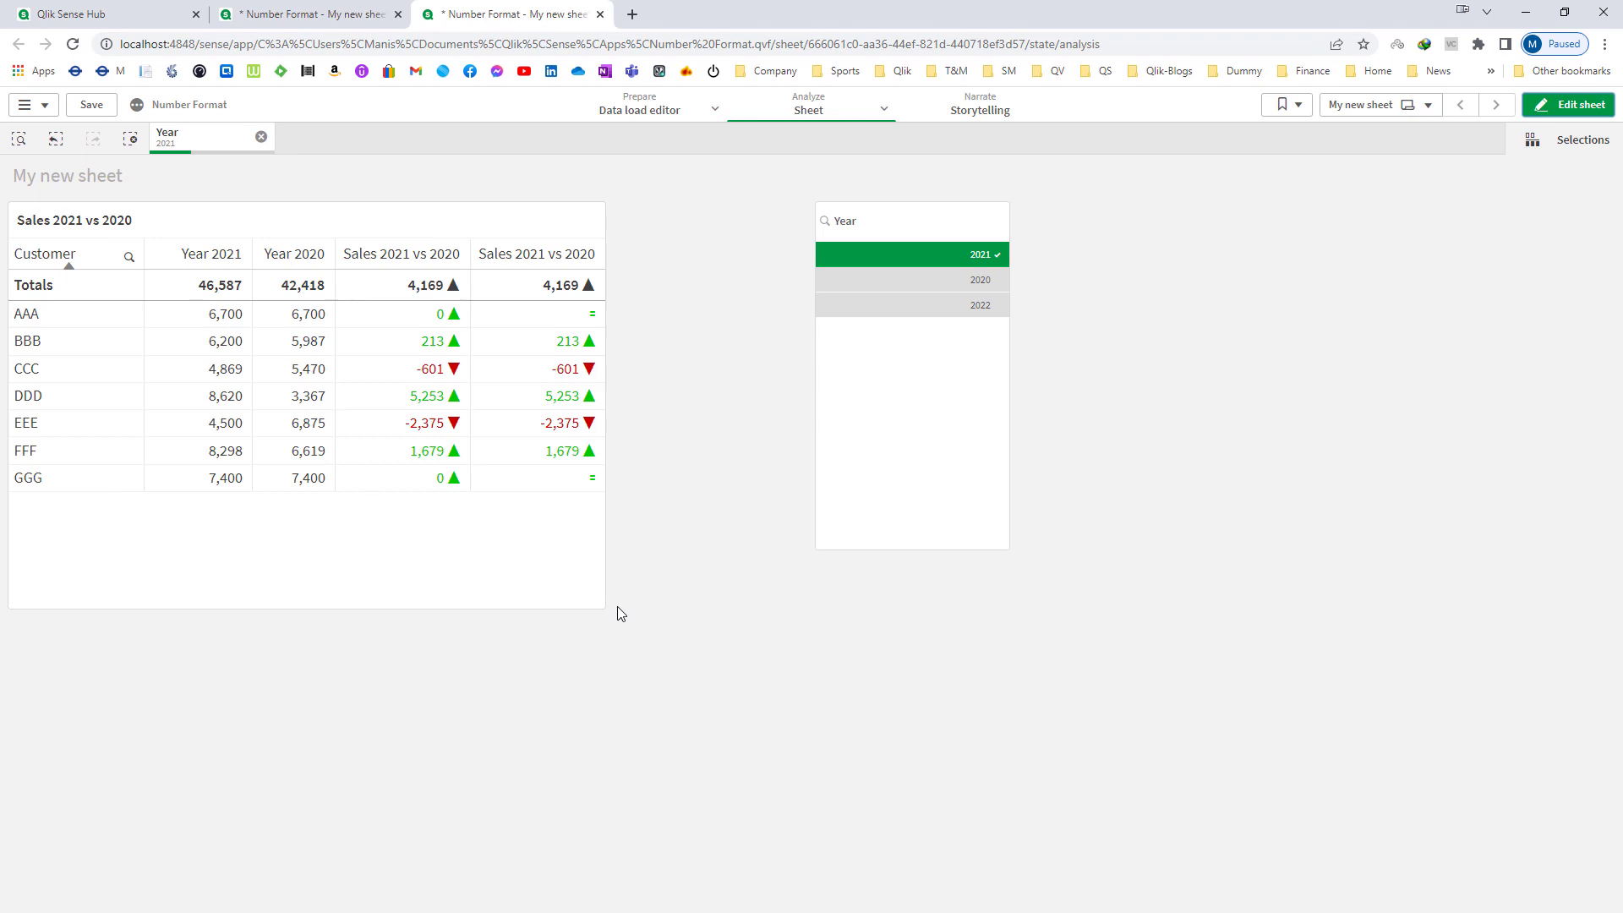